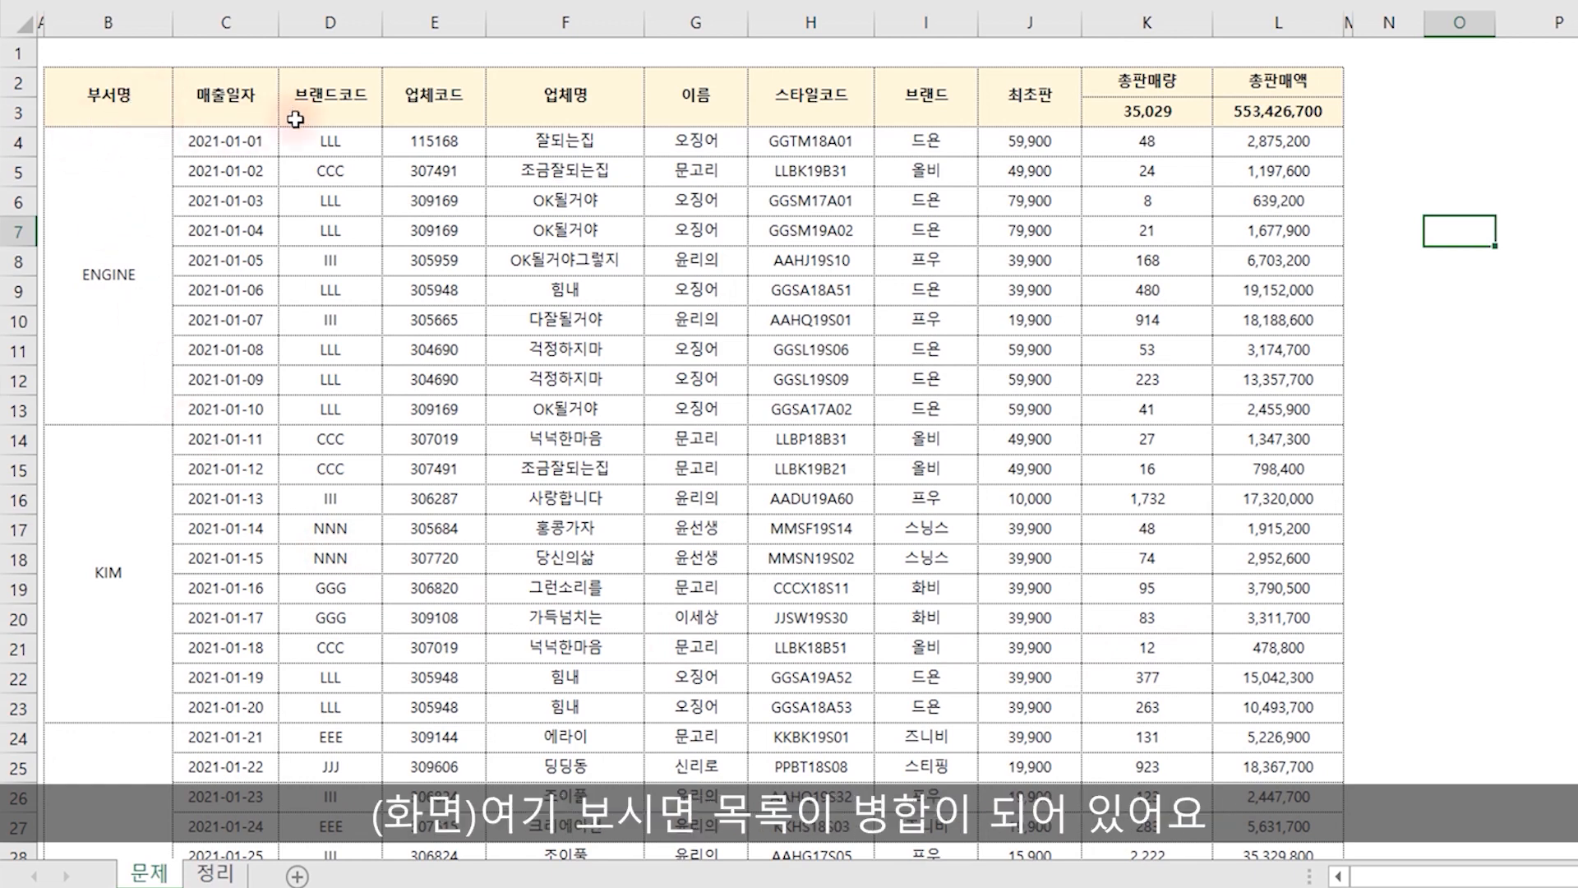
pyautogui.moveTo(31, 70)
pyautogui.mouseDown()
pyautogui.moveTo(48, 60)
pyautogui.moveTo(54, 96)
pyautogui.mouseUp()
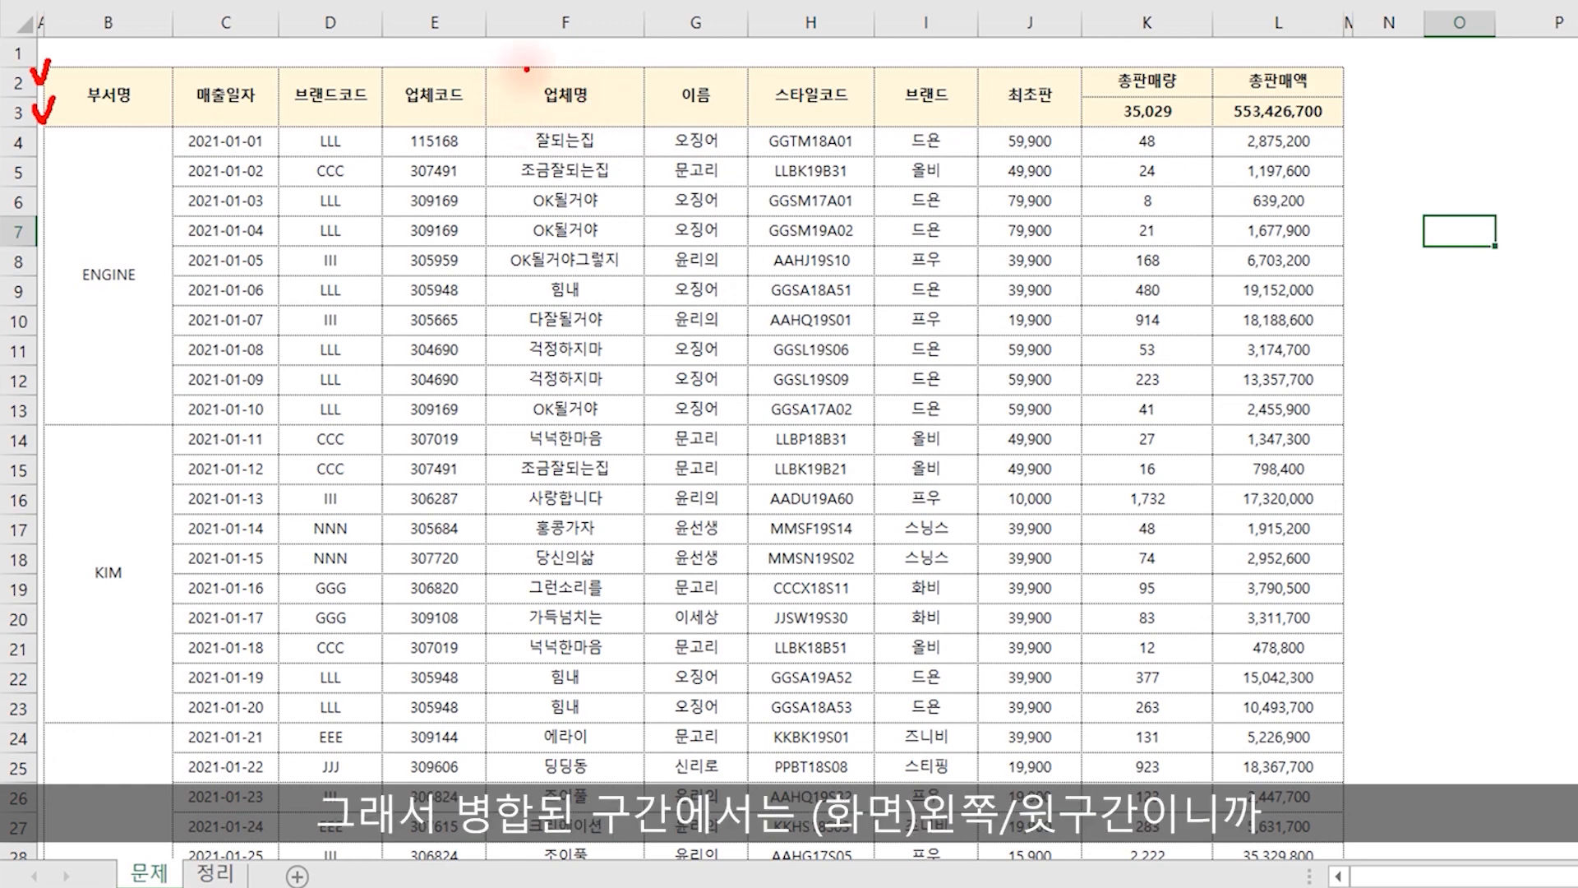
pyautogui.moveTo(538, 67)
pyautogui.mouseDown()
pyautogui.moveTo(510, 83)
pyautogui.moveTo(541, 72)
pyautogui.mouseUp()
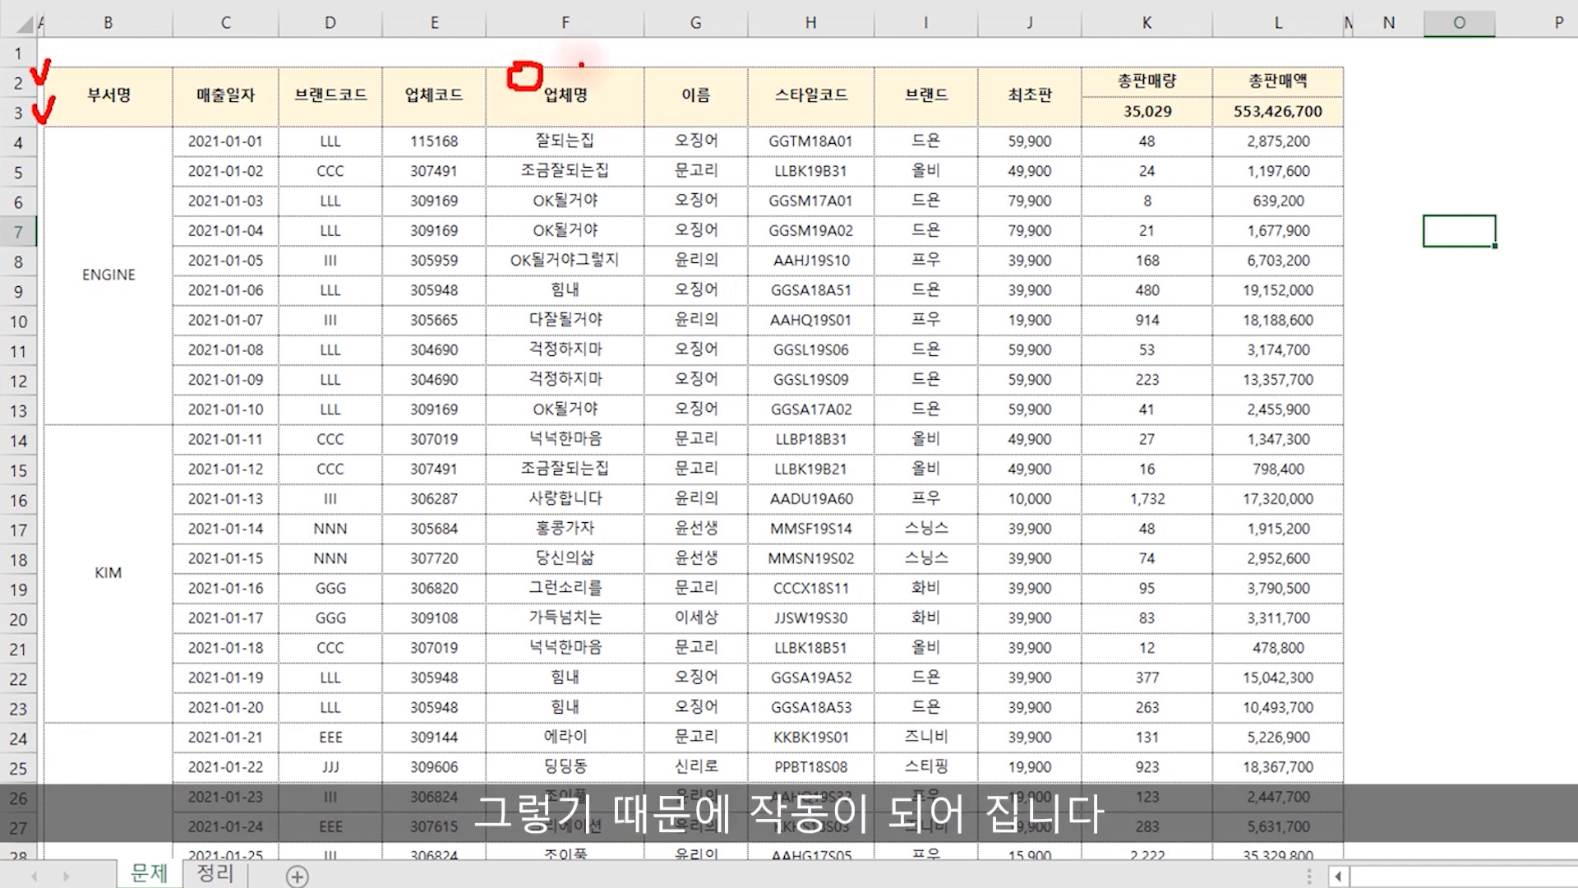
pyautogui.press('Escape')
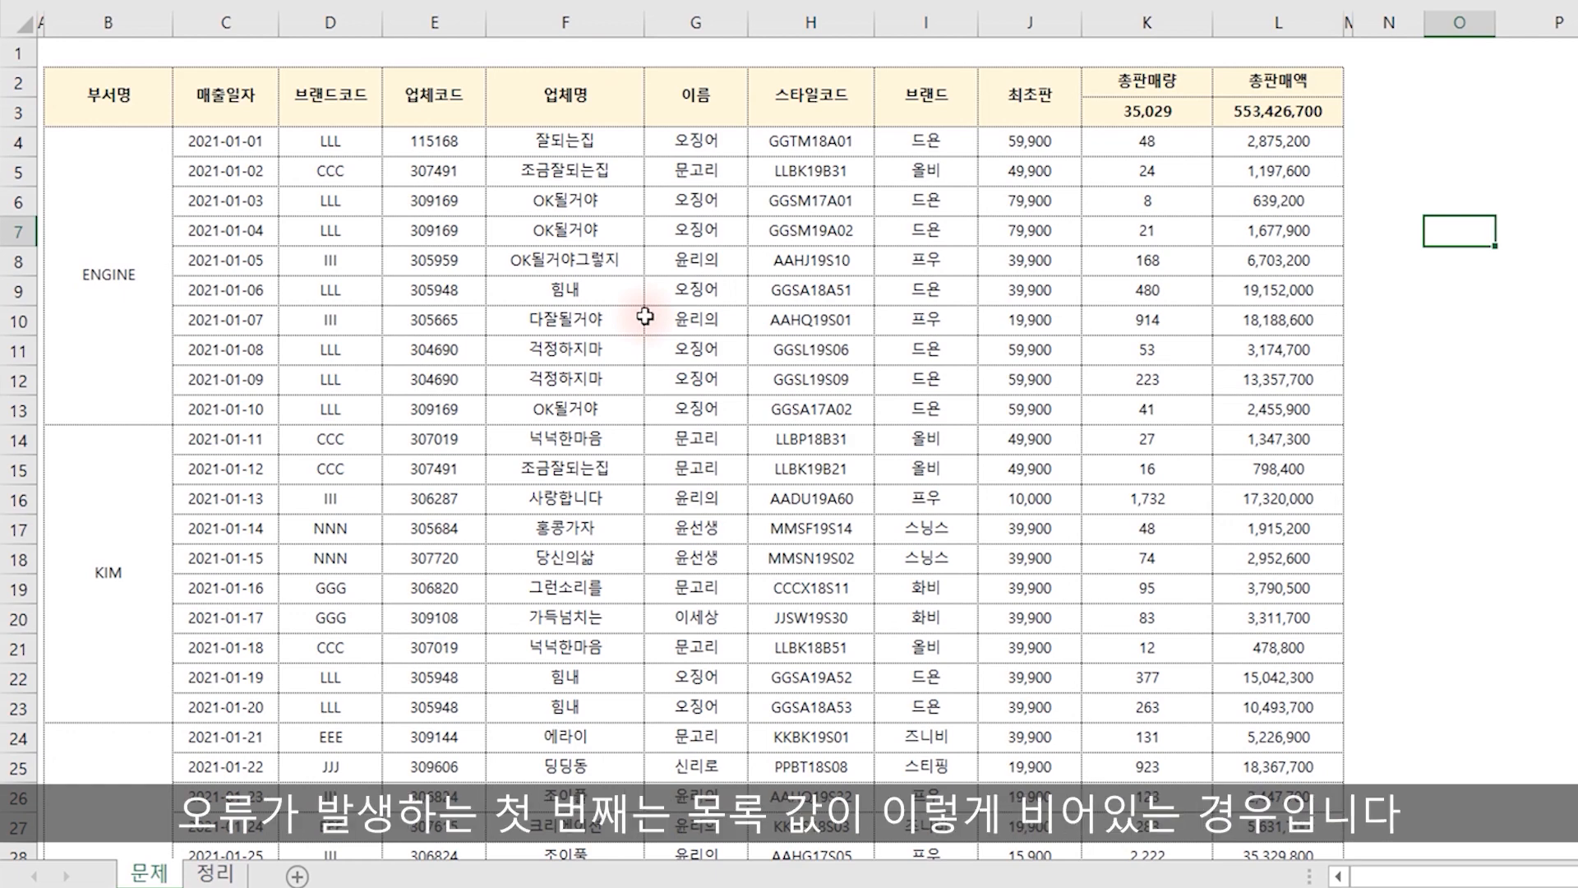
# Clear the 업체명 header in cell F2.
pyautogui.click(598, 97)
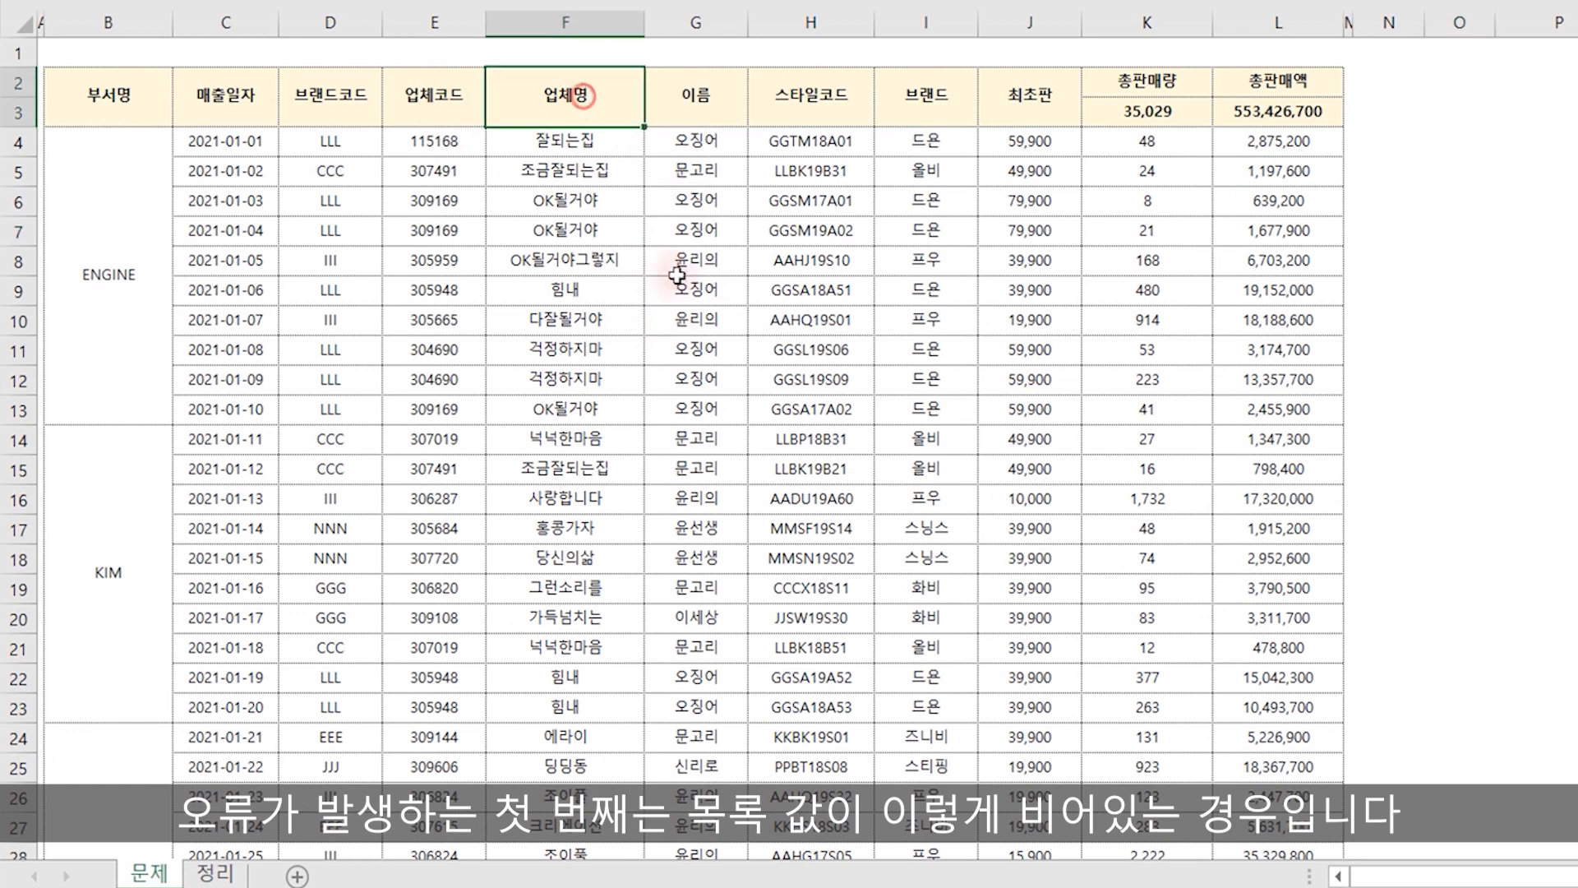
pyautogui.press('Delete')
pyautogui.click(715, 327)
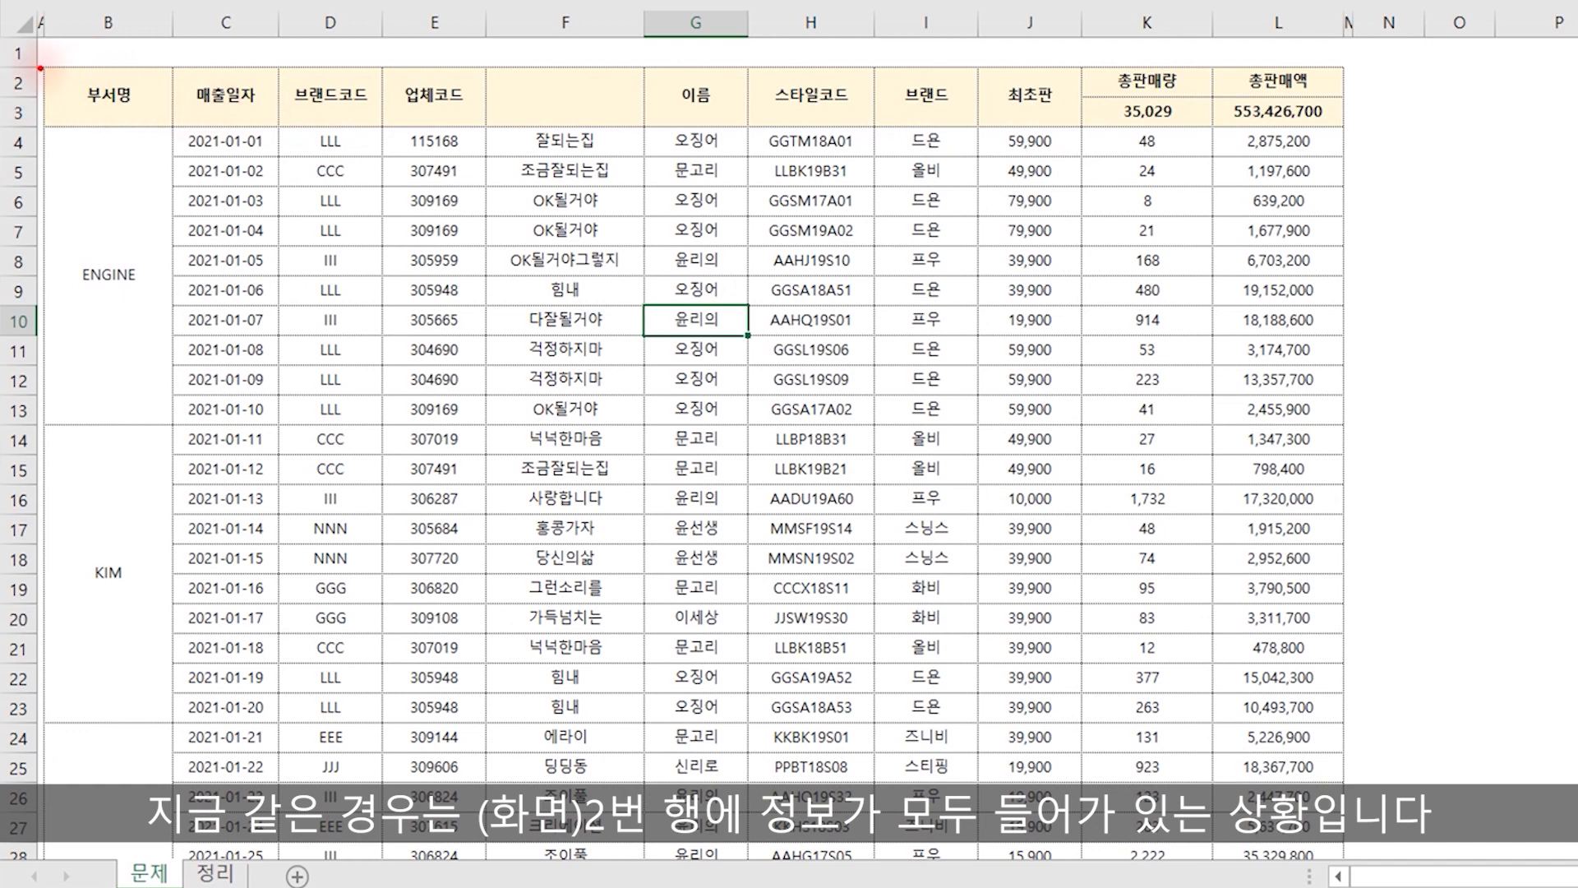
pyautogui.moveTo(41, 66); pyautogui.dragTo(927, 113)
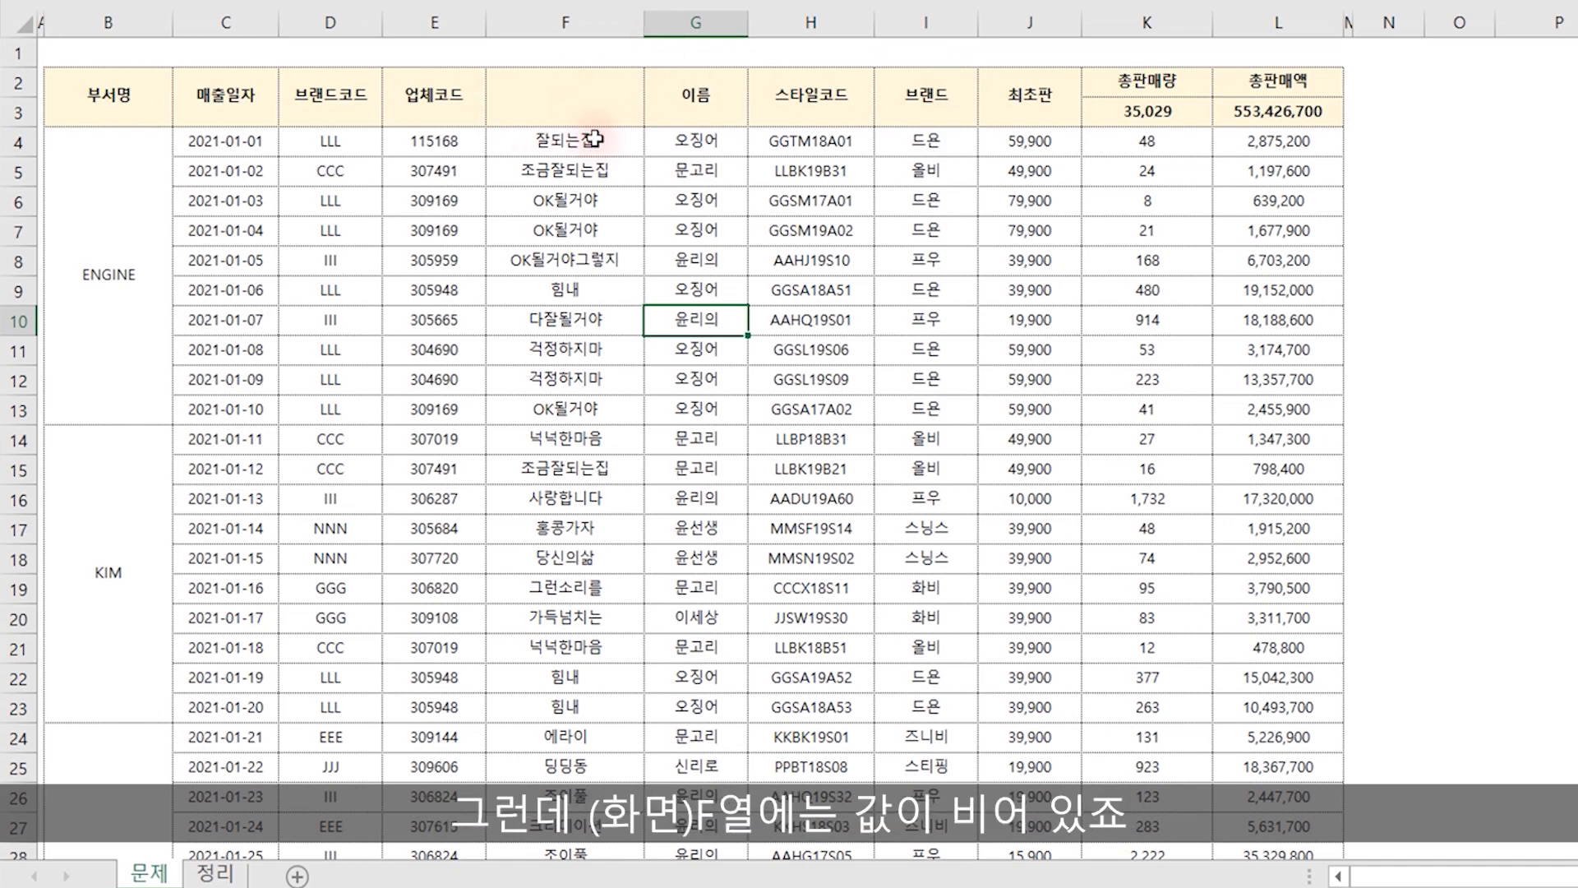
# Try to create a pivot table on a new worksheet from the whole data range B2:L71.
pyautogui.moveTo(123, 96)
pyautogui.mouseDown()
pyautogui.moveTo(1316, 387)
pyautogui.moveTo(1315, 863)
pyautogui.moveTo(1307, 810)
pyautogui.mouseUp()
pyautogui.moveTo(1307, 810); pyautogui.dragTo(1293, 641)
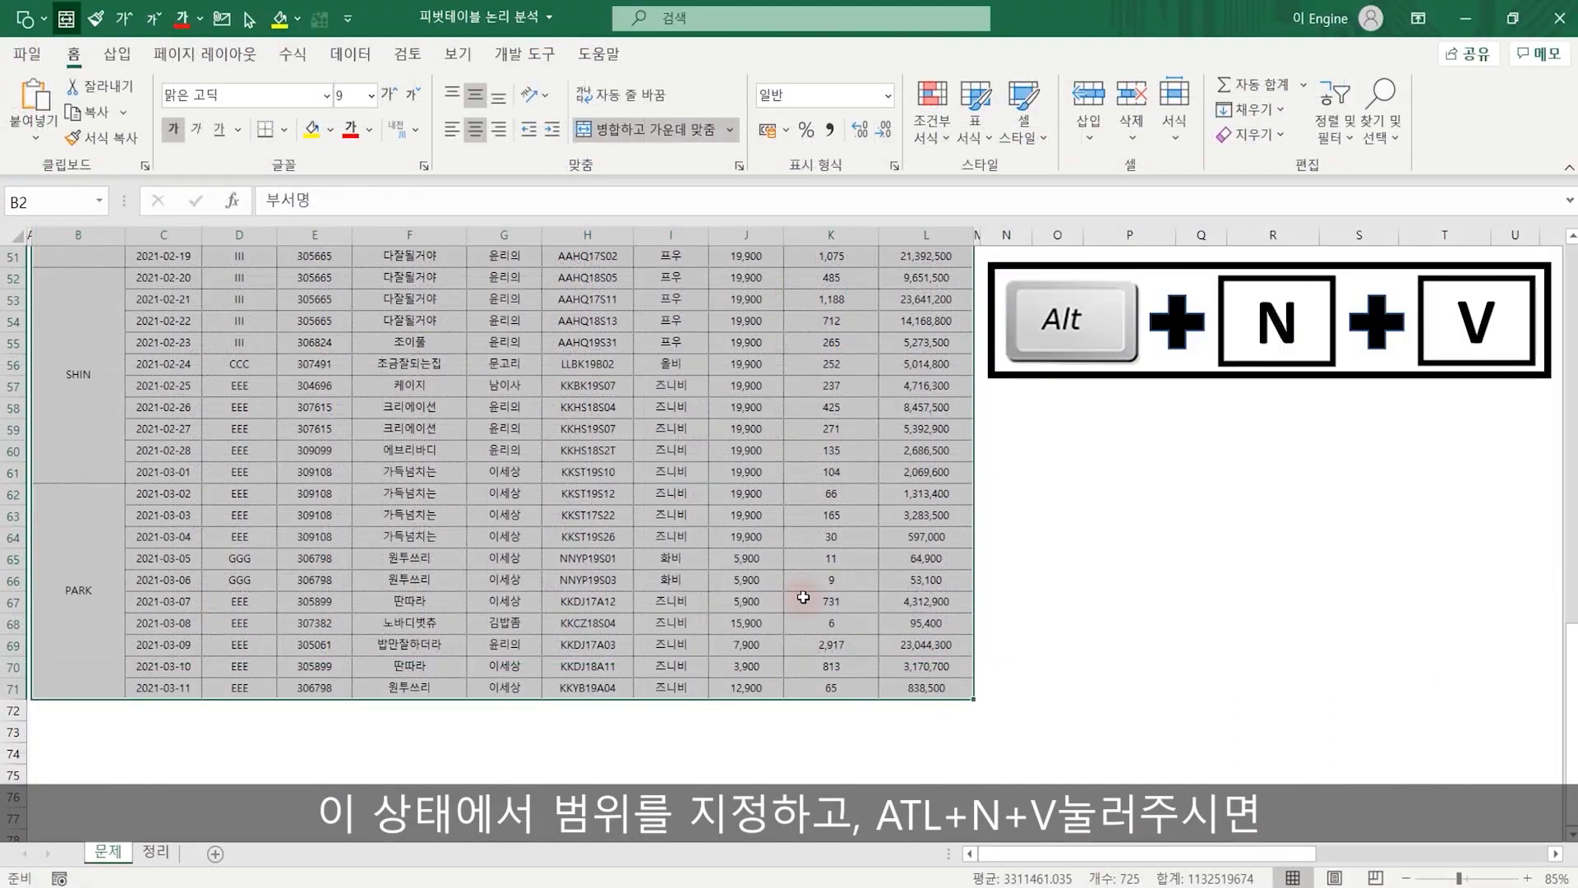
pyautogui.press('alt')
pyautogui.press('n')
pyautogui.press('v')
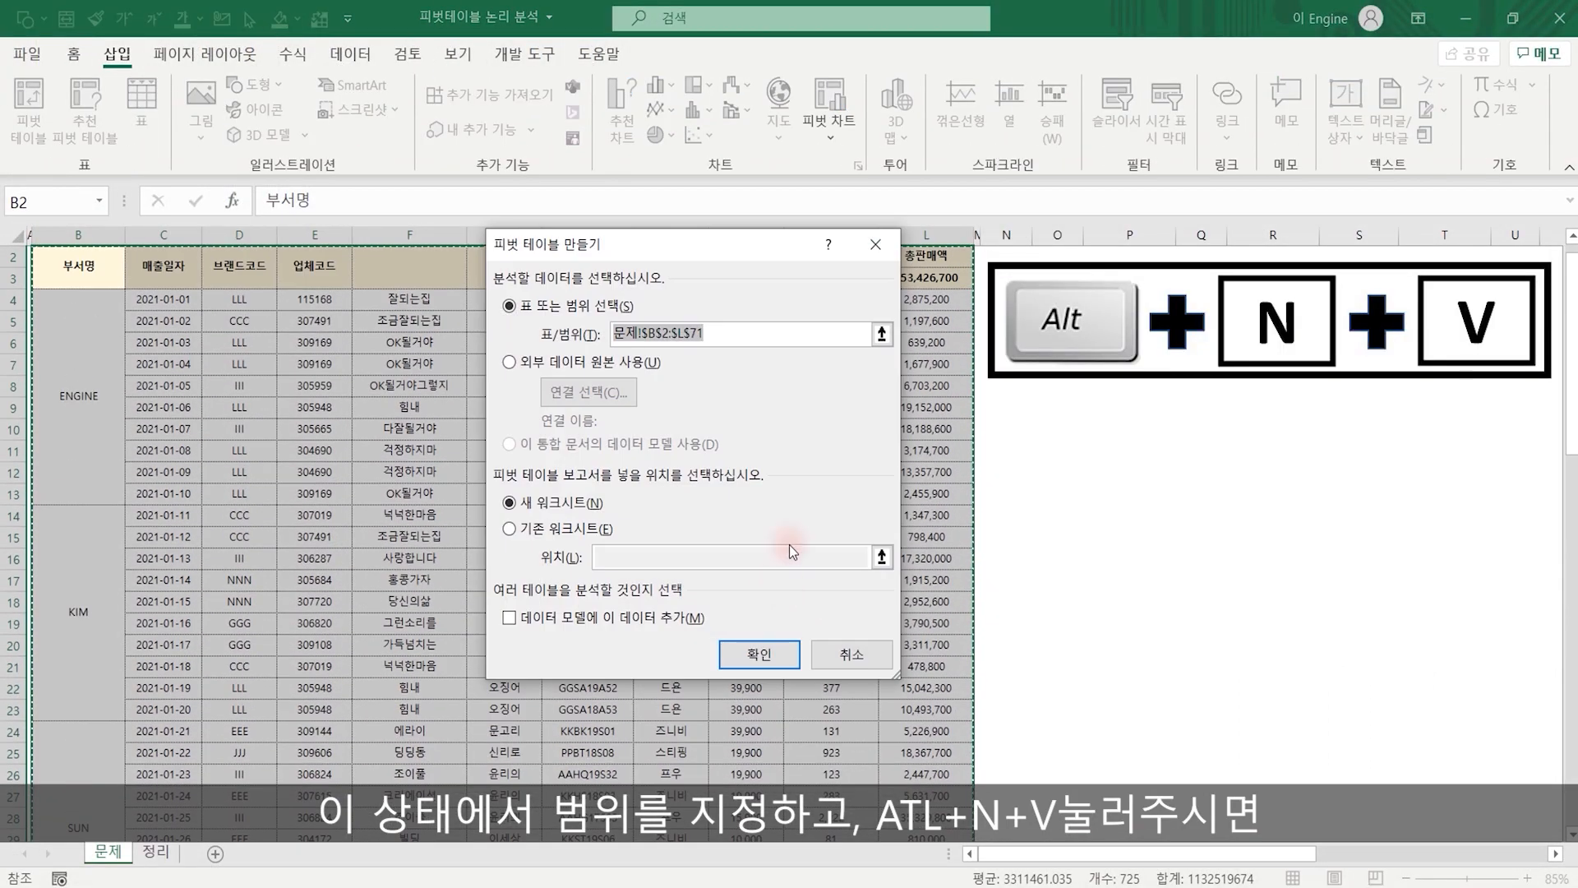
pyautogui.moveTo(682, 250); pyautogui.dragTo(1253, 282)
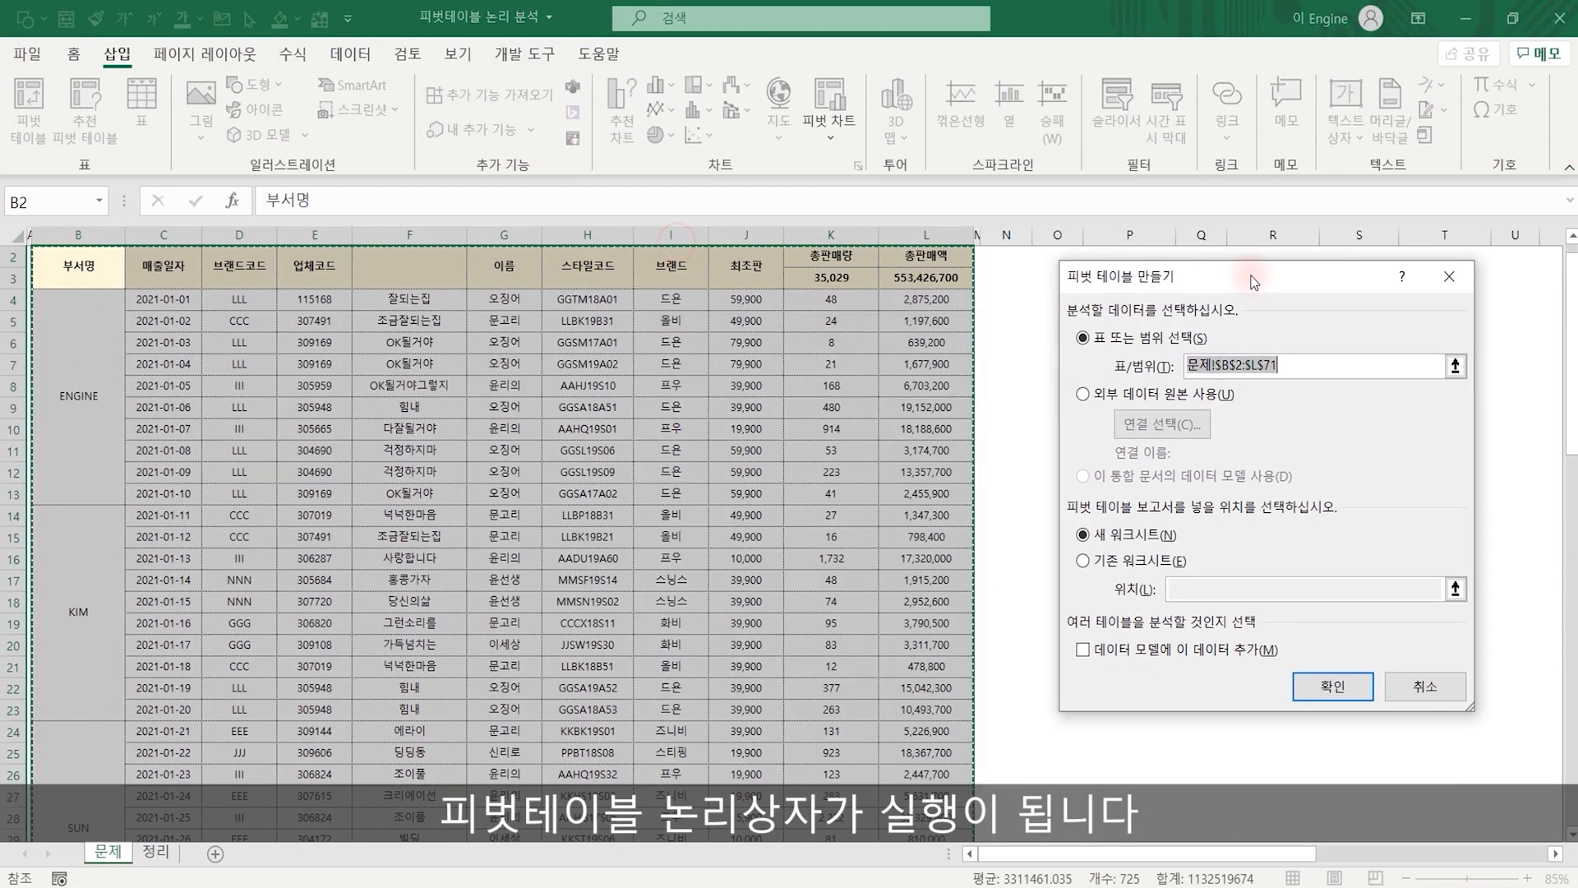
pyautogui.click(1424, 686)
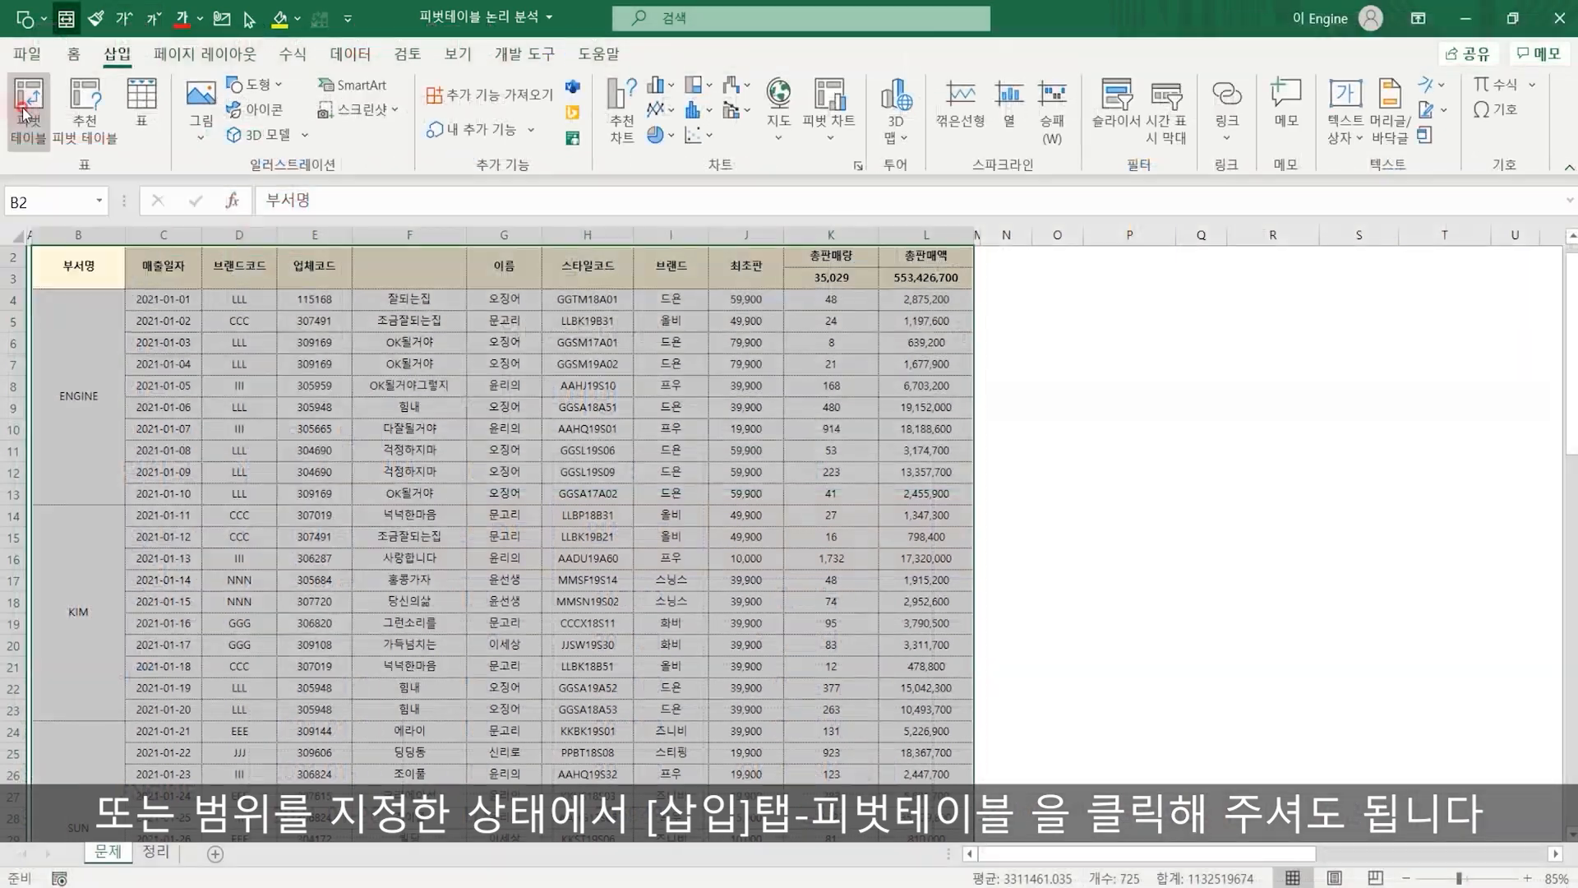
pyautogui.click(51, 230)
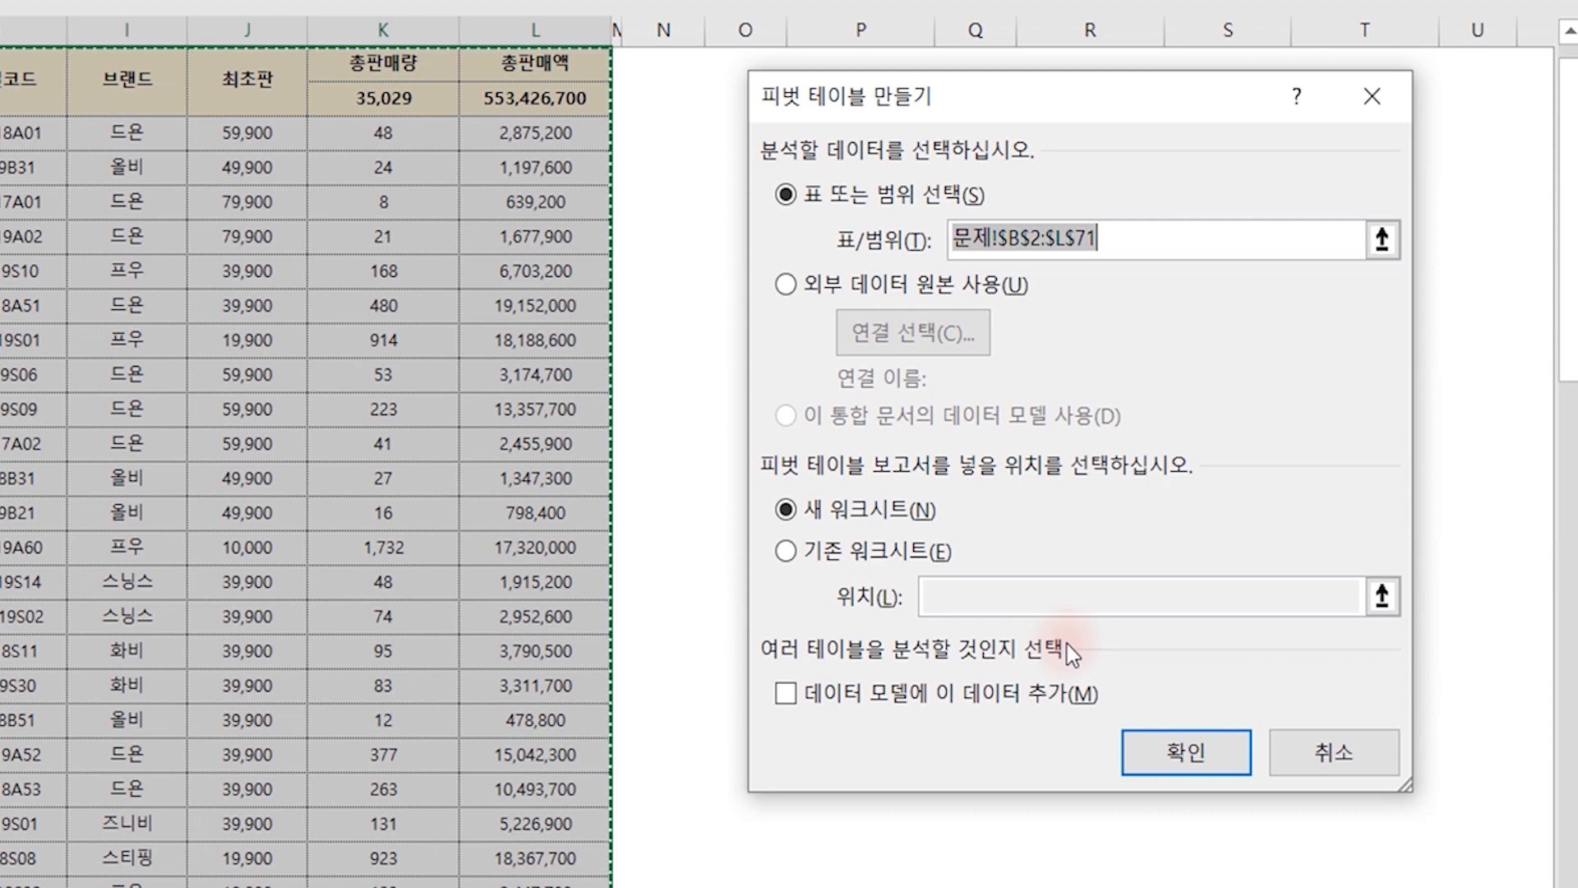
pyautogui.click(1186, 752)
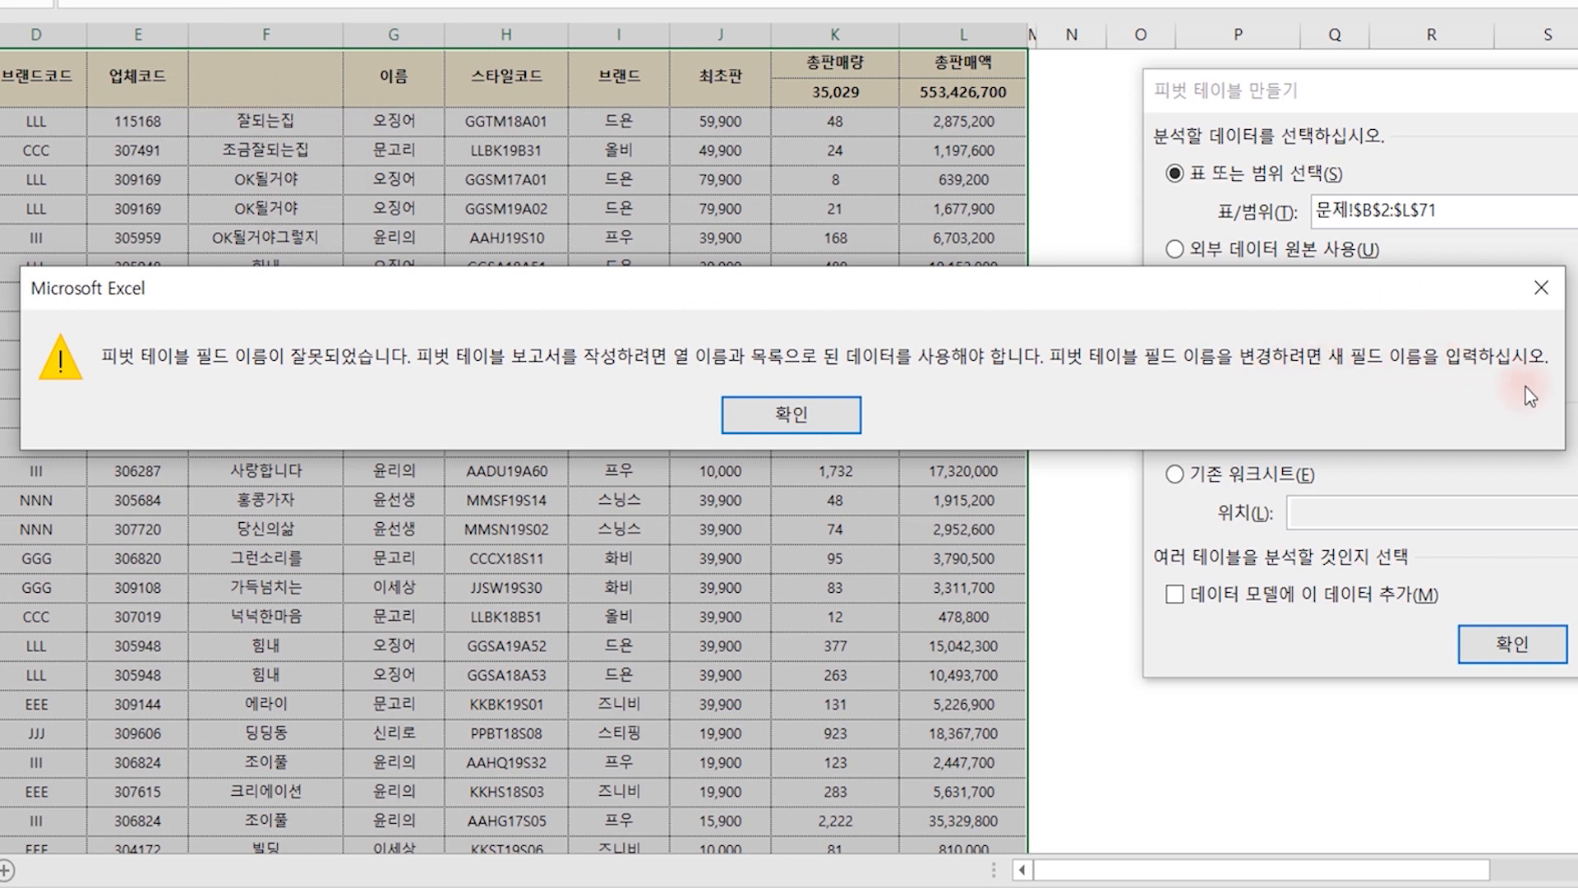
pyautogui.click(811, 422)
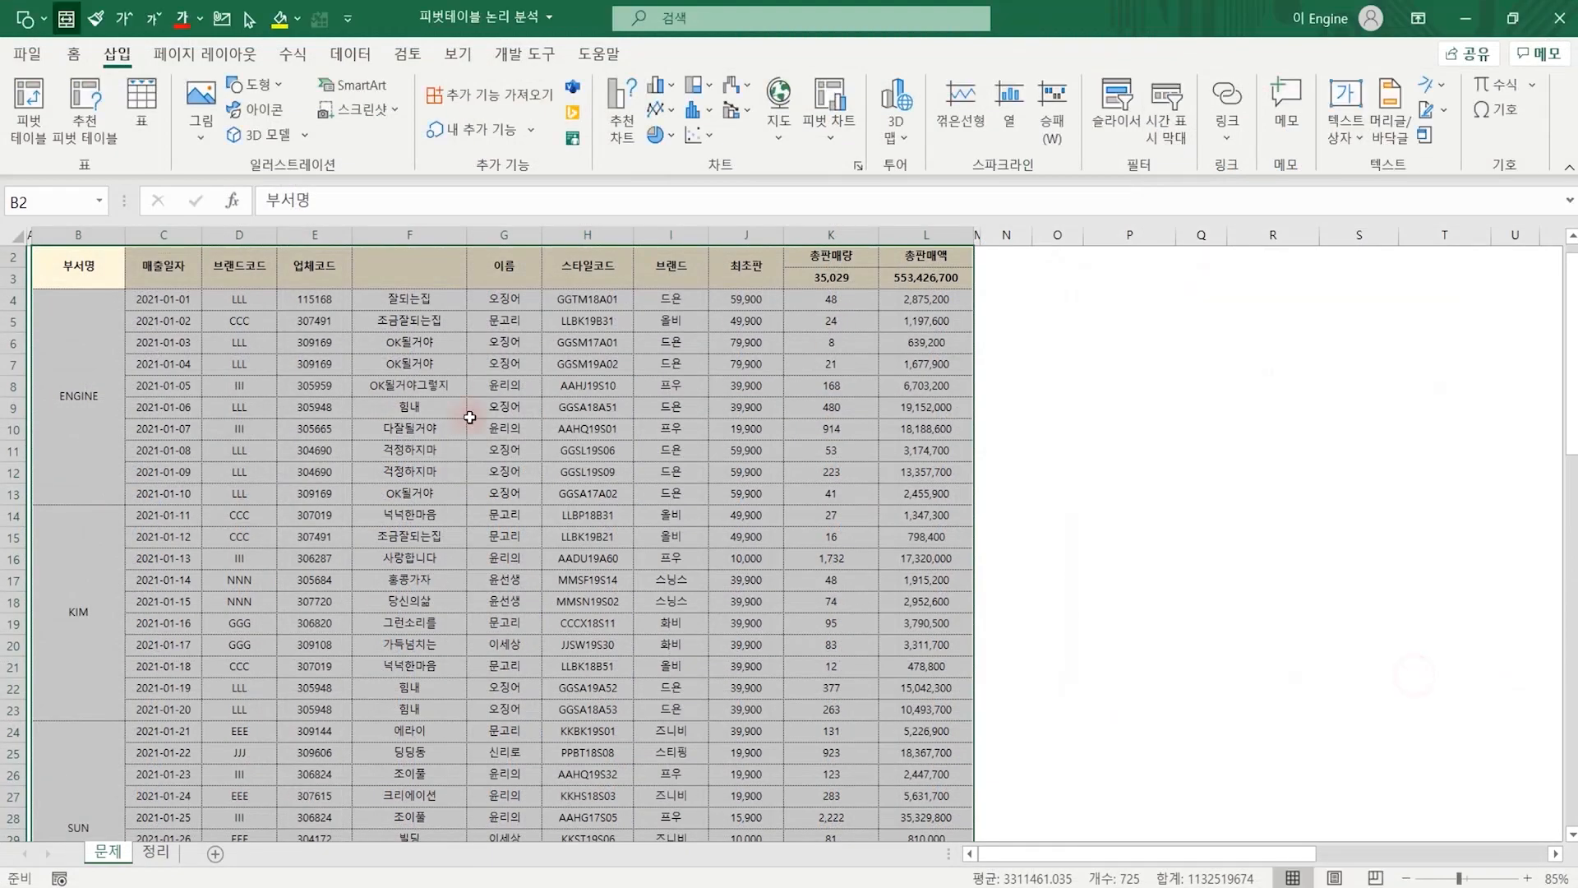
# Enter the header 업체명 in the empty header cell F2.
pyautogui.click(585, 407)
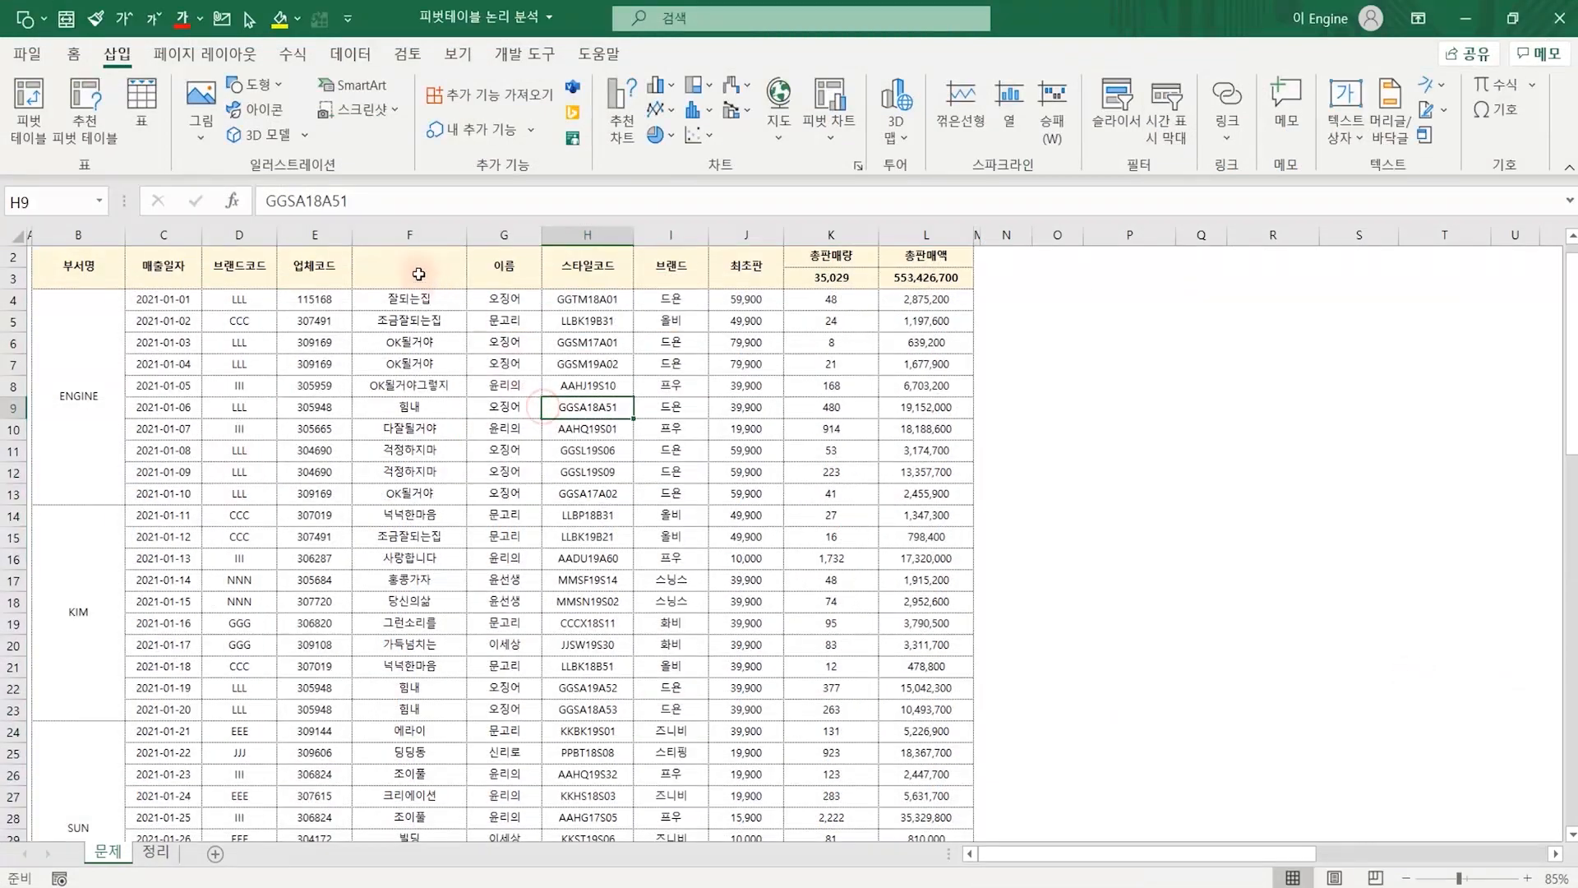
pyautogui.click(411, 269)
pyautogui.write('업체명')
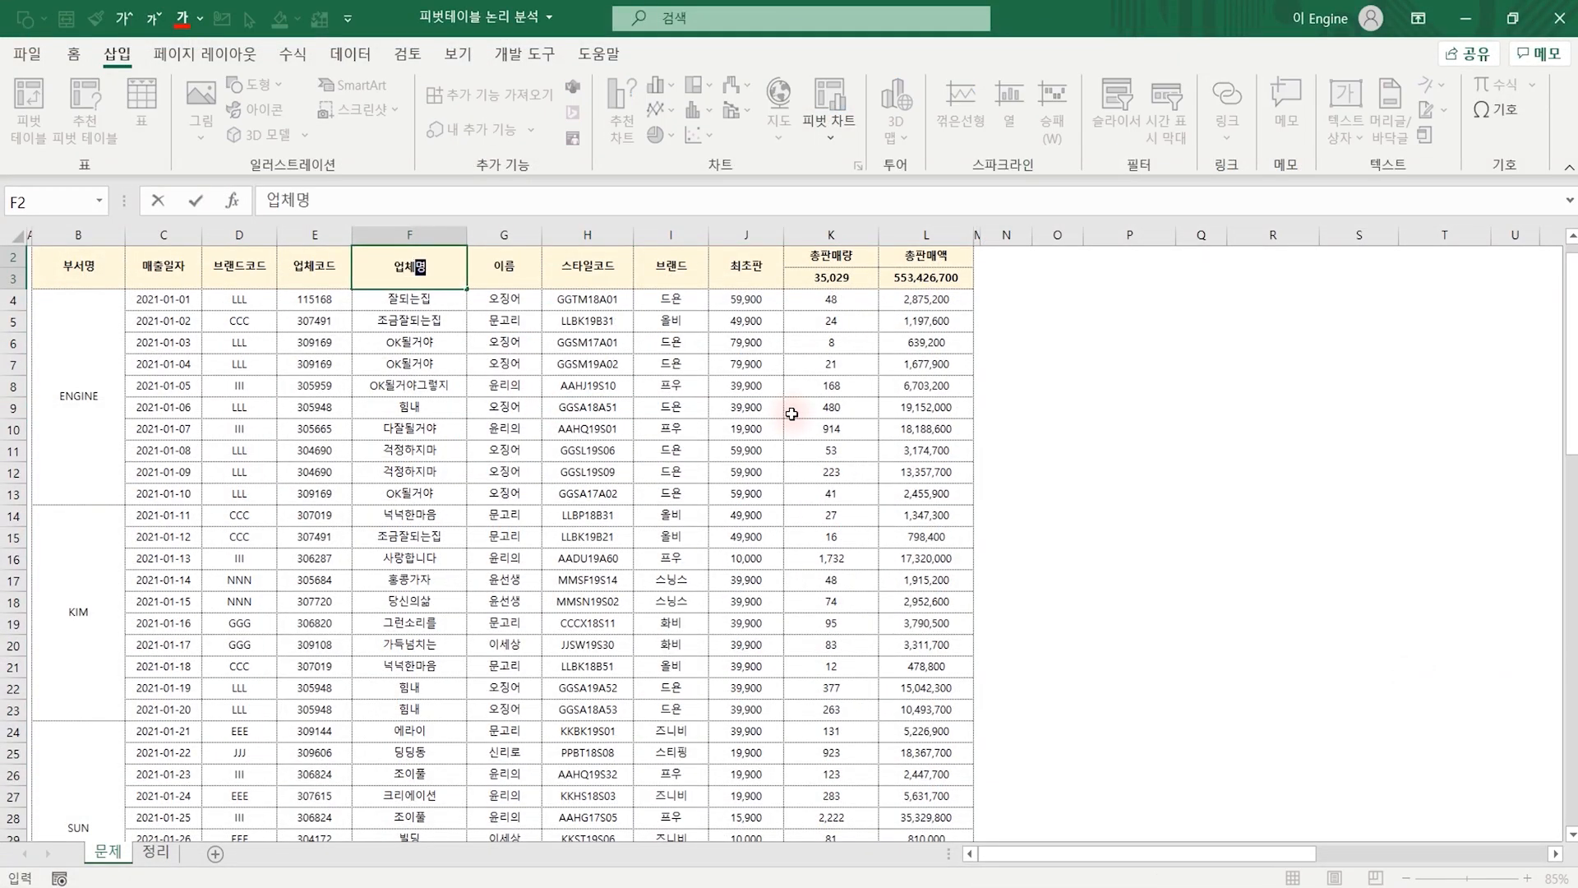
pyautogui.press('Return')
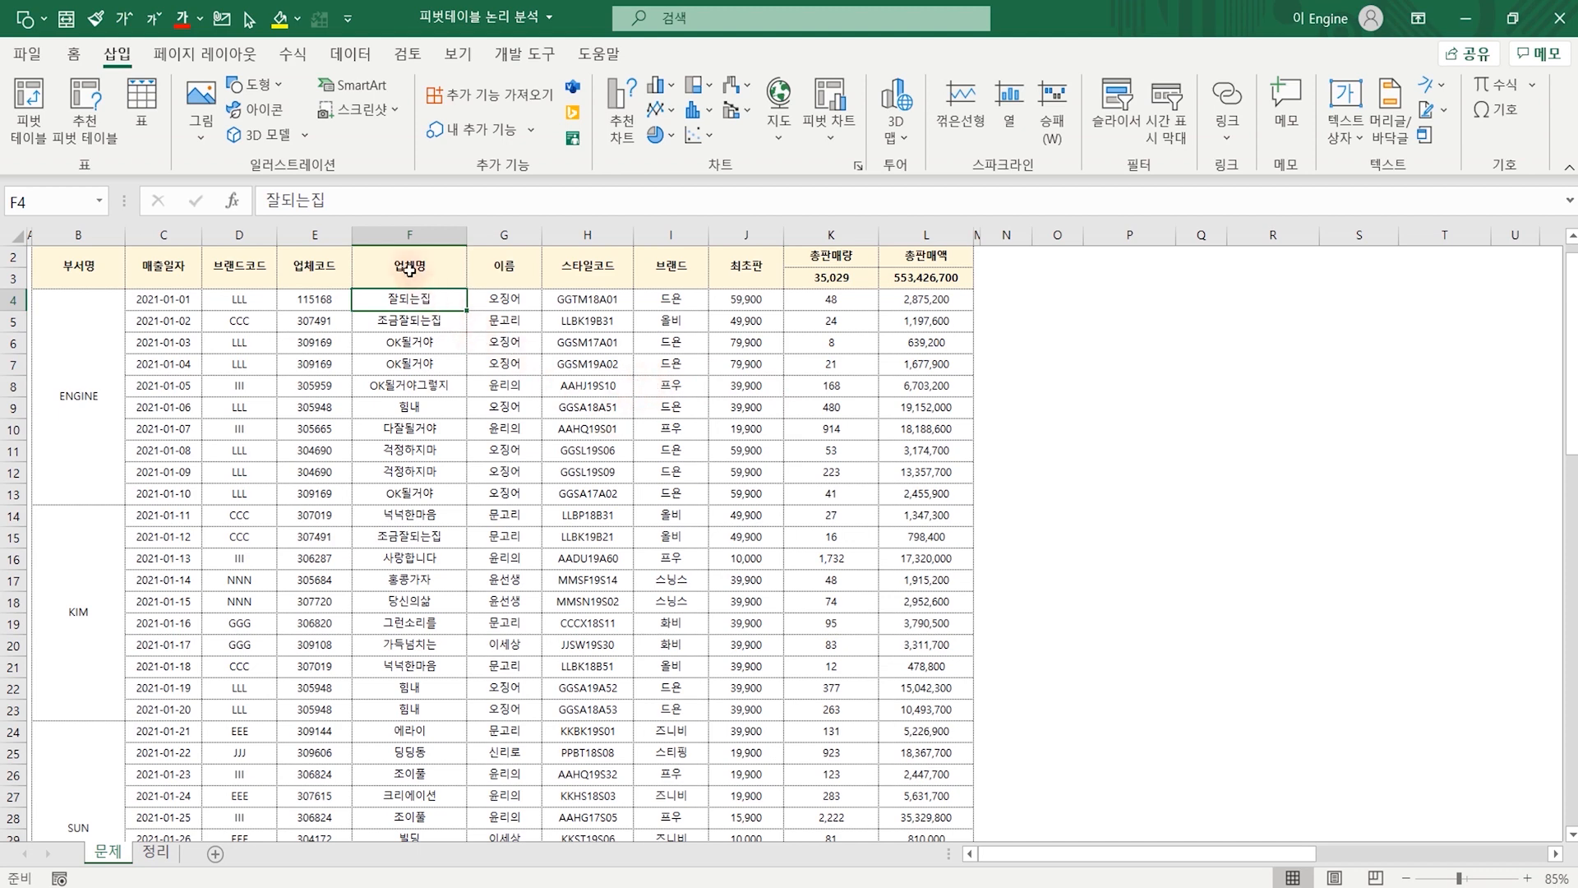
# Create a pivot table on a new worksheet from the whole data range B2:L71 of the 문제 sheet.
pyautogui.click(410, 269)
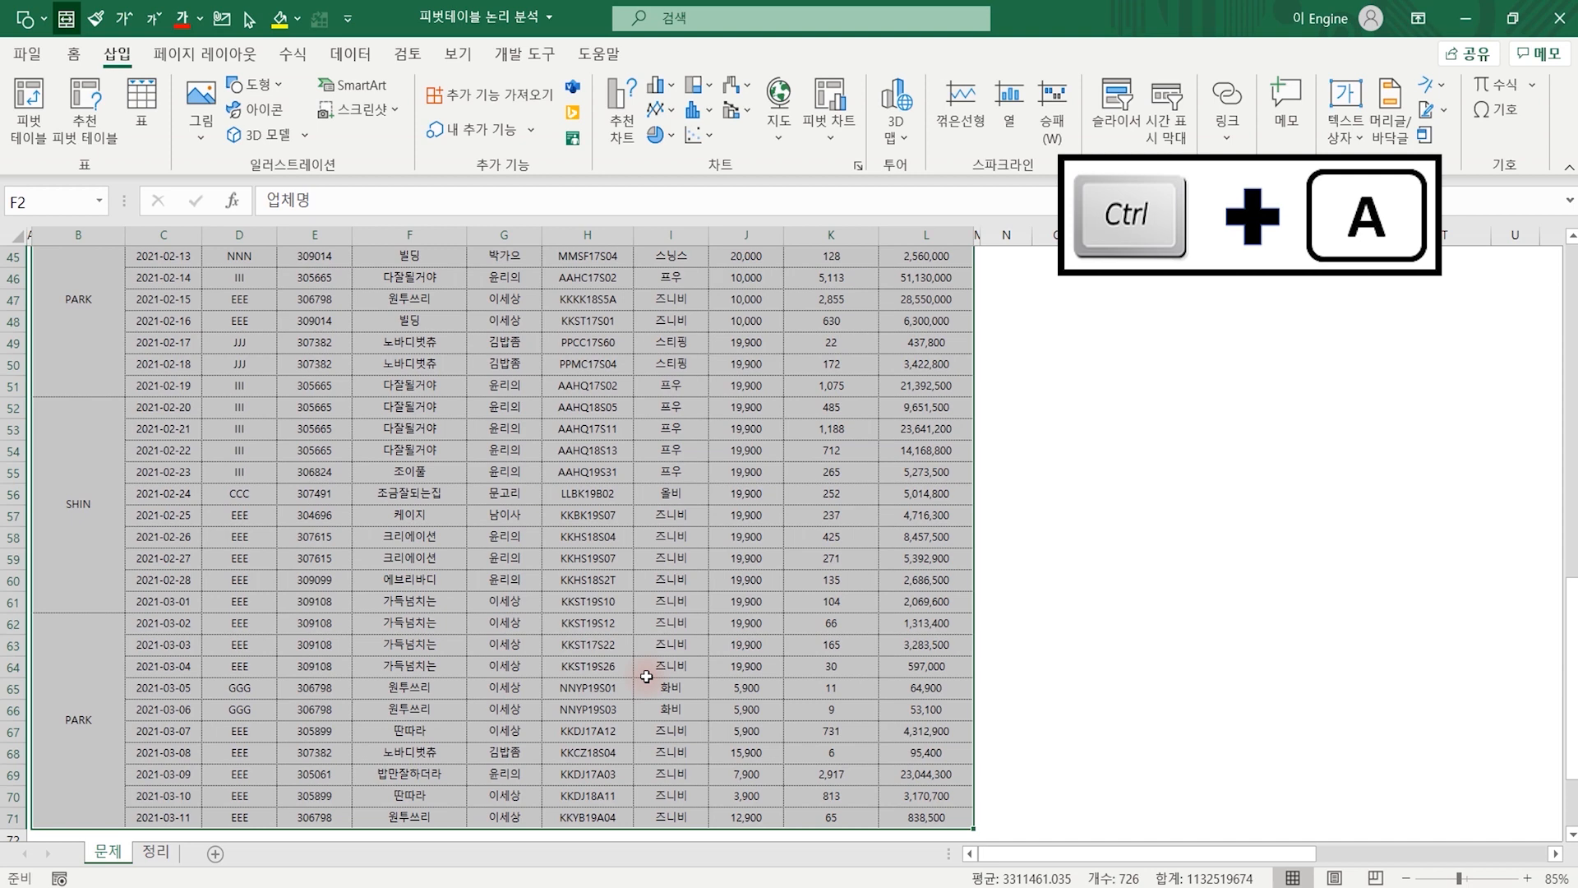
pyautogui.hotkey('alt', 'n')
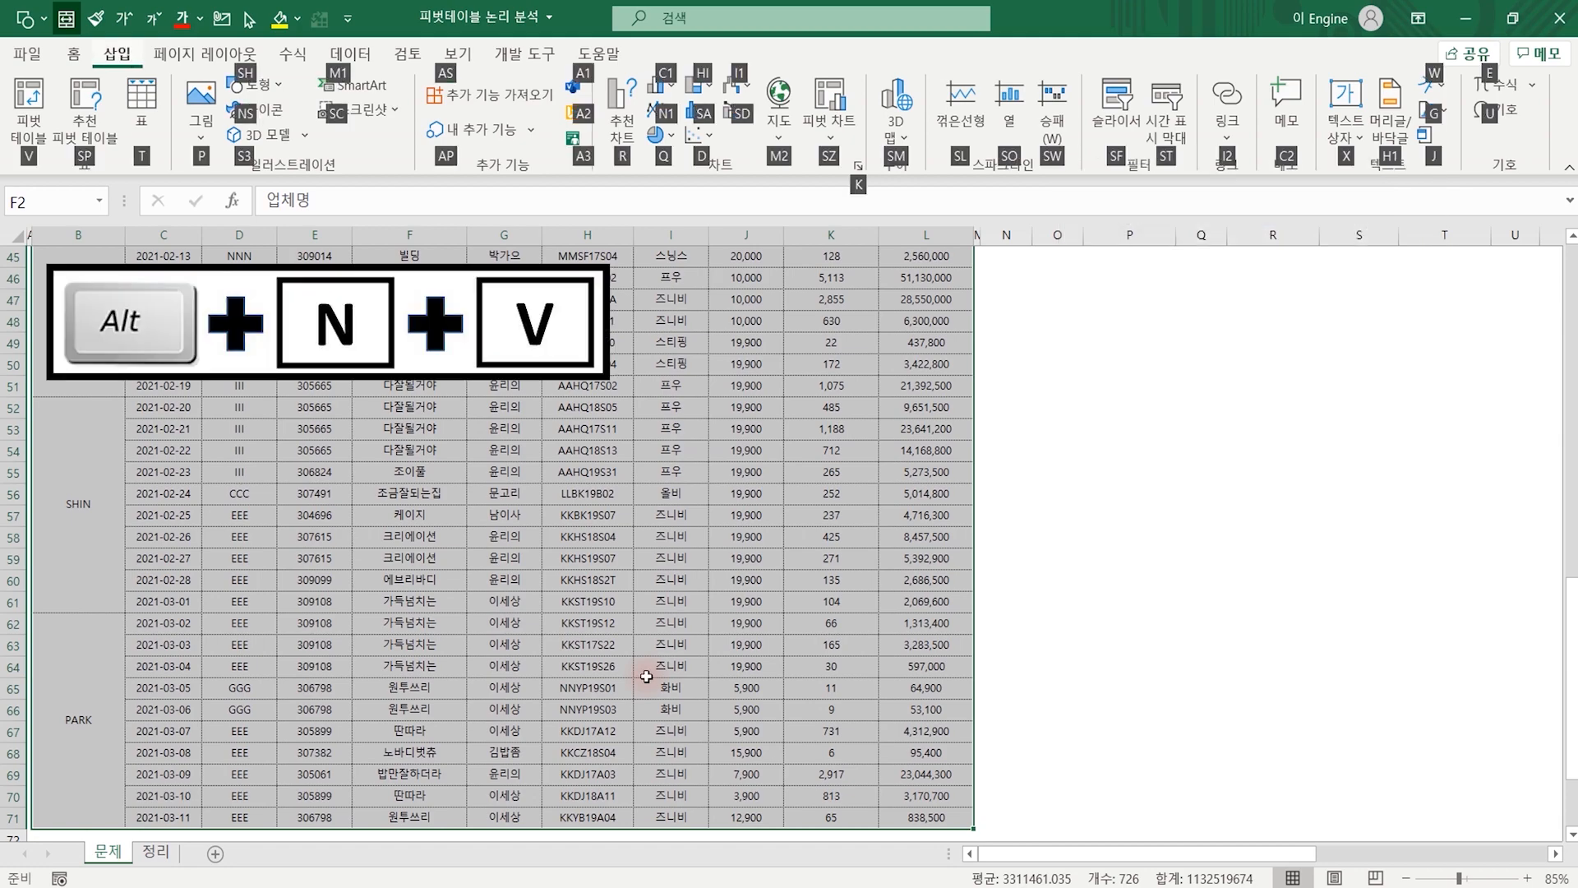
pyautogui.press('v')
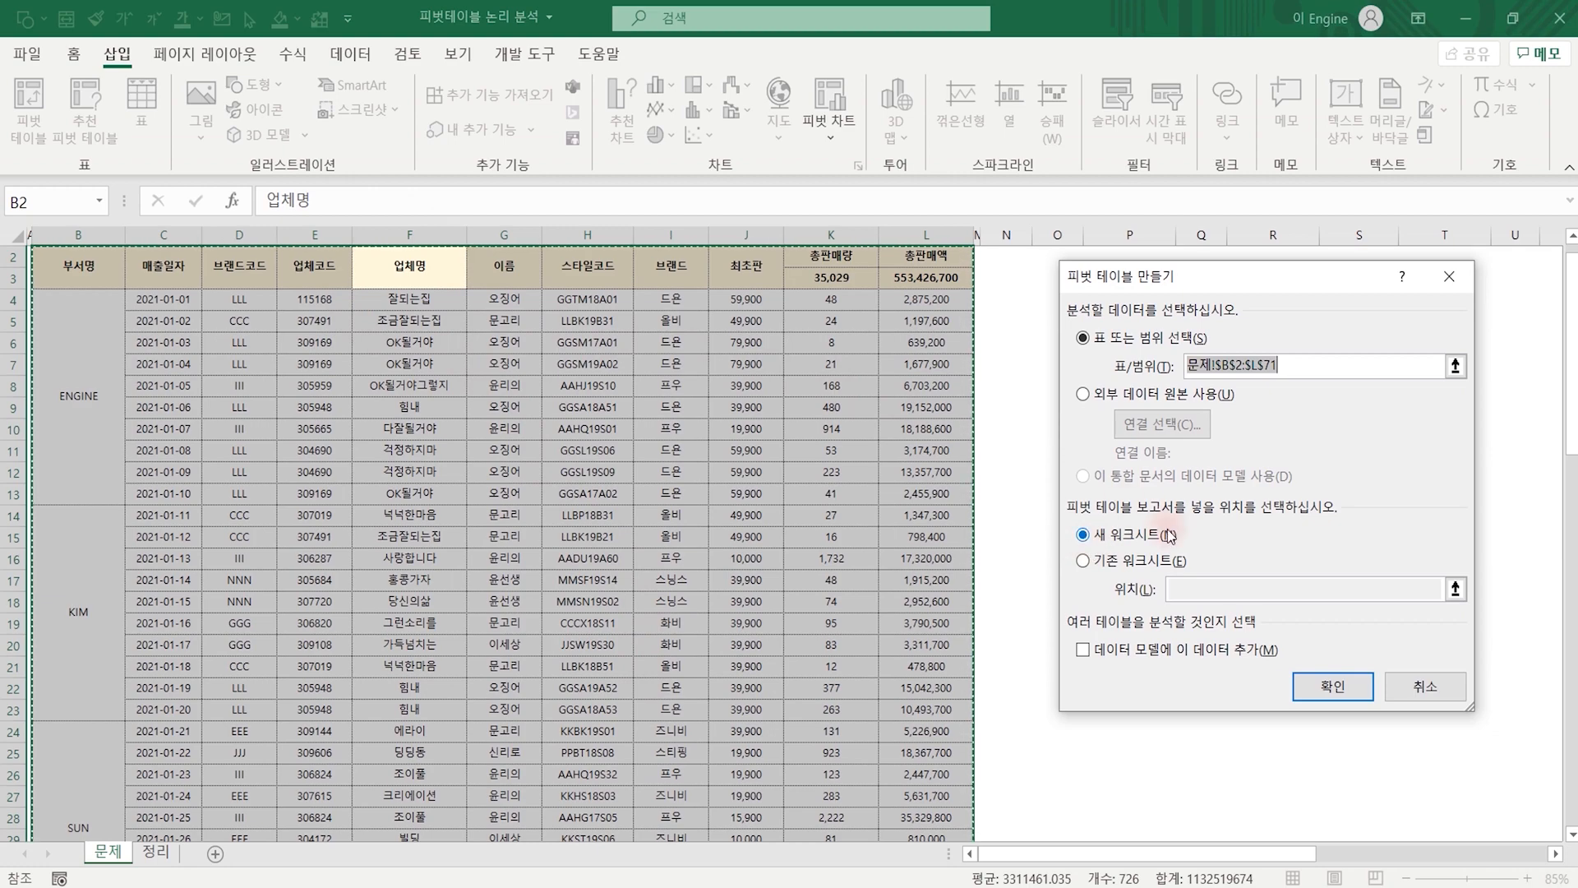
pyautogui.click(1315, 684)
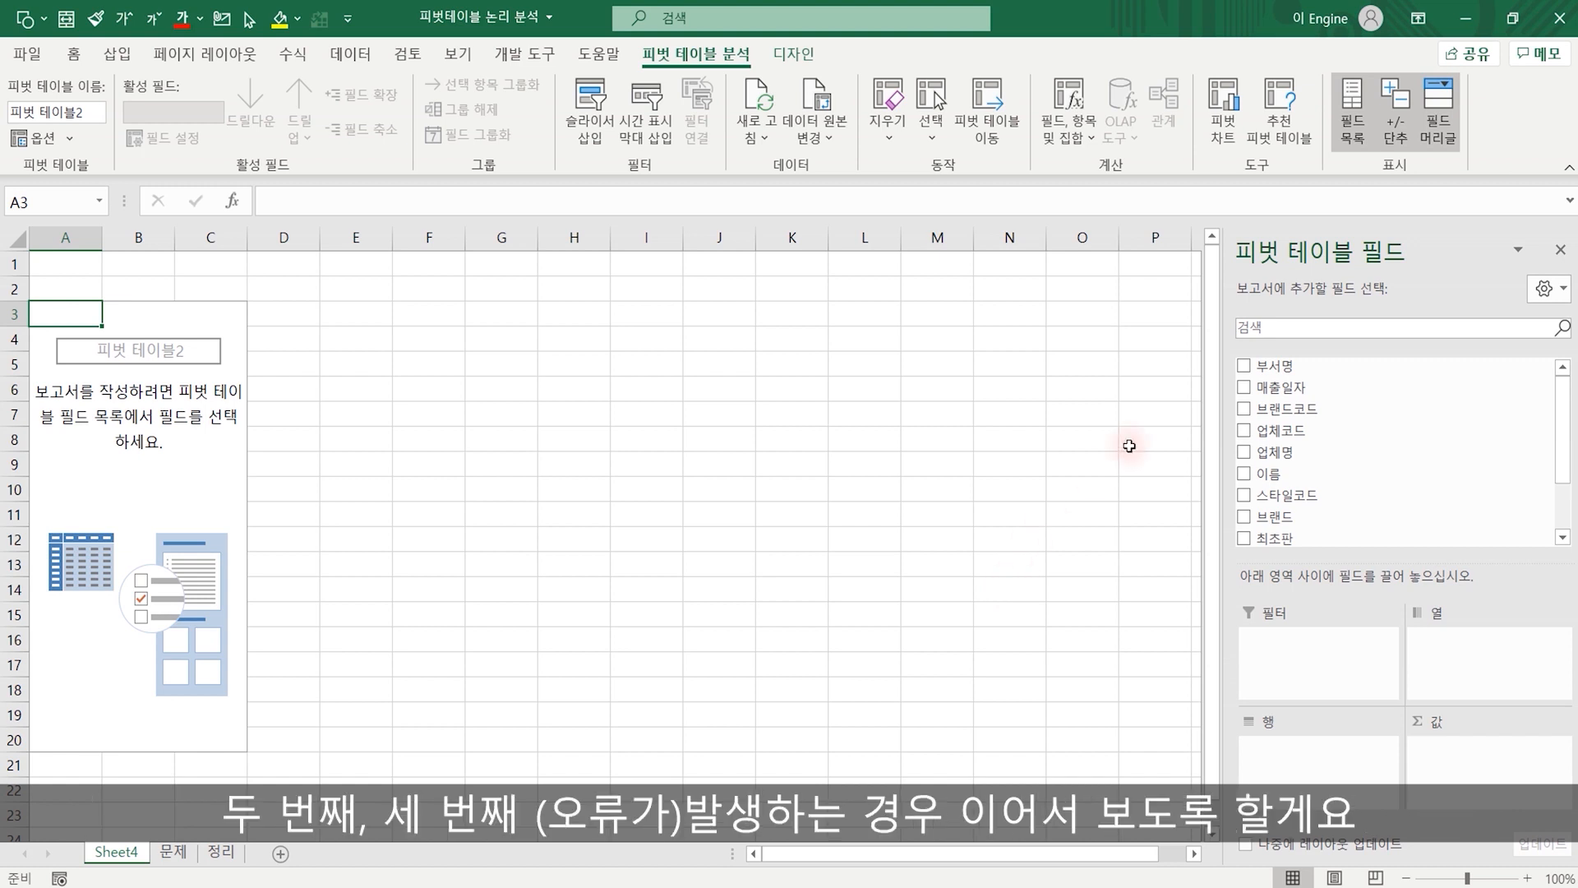
# Lay out the pivot table with 매출일자 as rows, 브랜드 as columns and 총판매량 as values.
pyautogui.moveTo(1276, 386); pyautogui.dragTo(1319, 756)
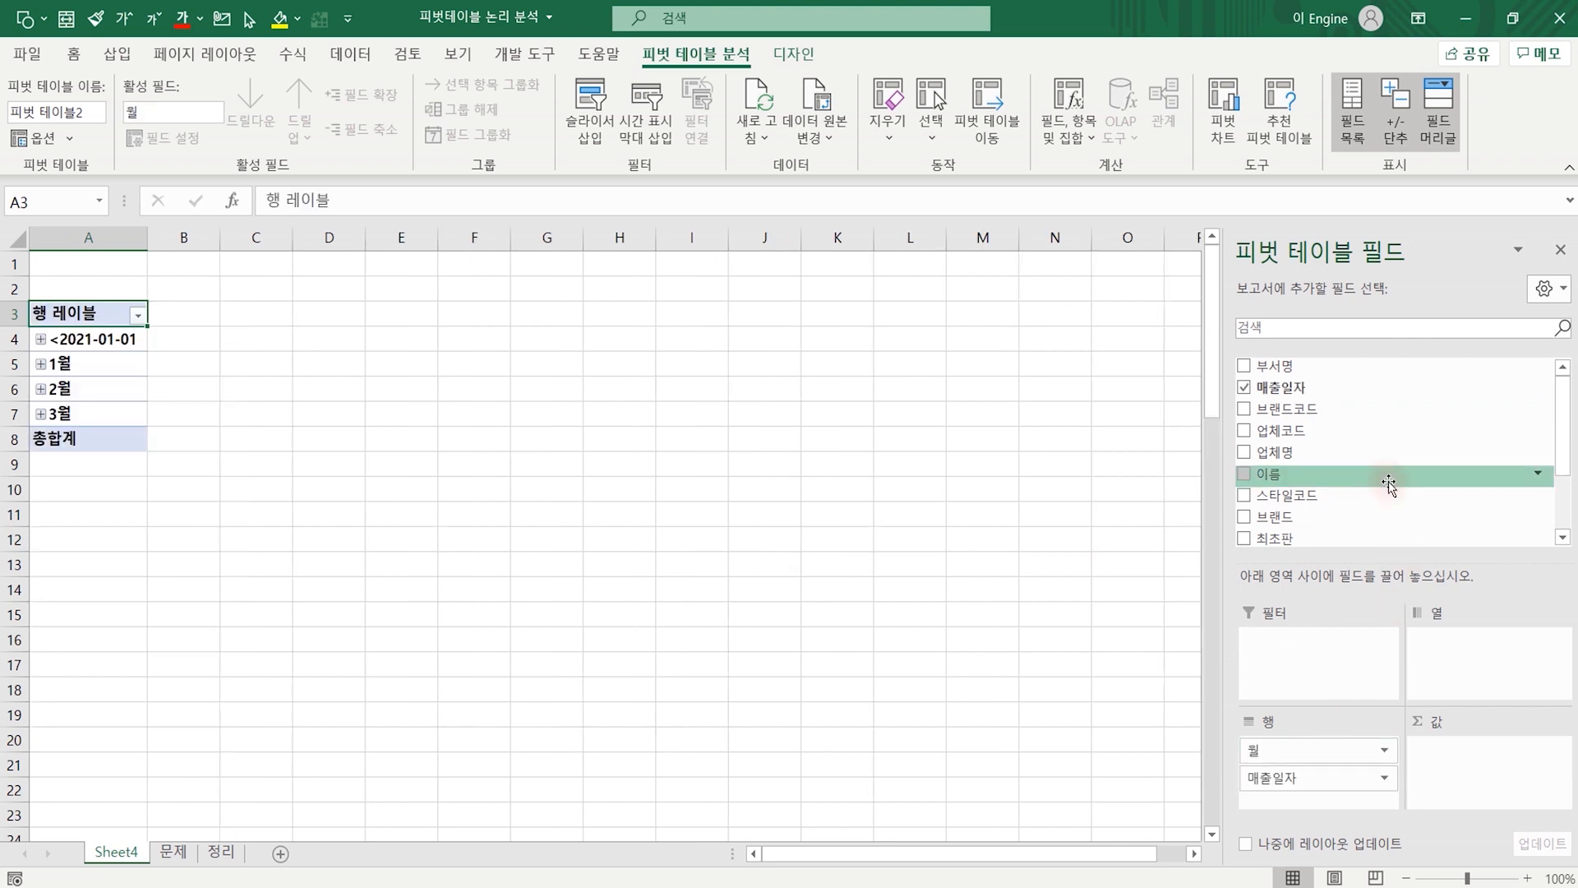
pyautogui.scroll(-3, 1408, 444)
pyautogui.moveTo(1356, 417); pyautogui.dragTo(1495, 664)
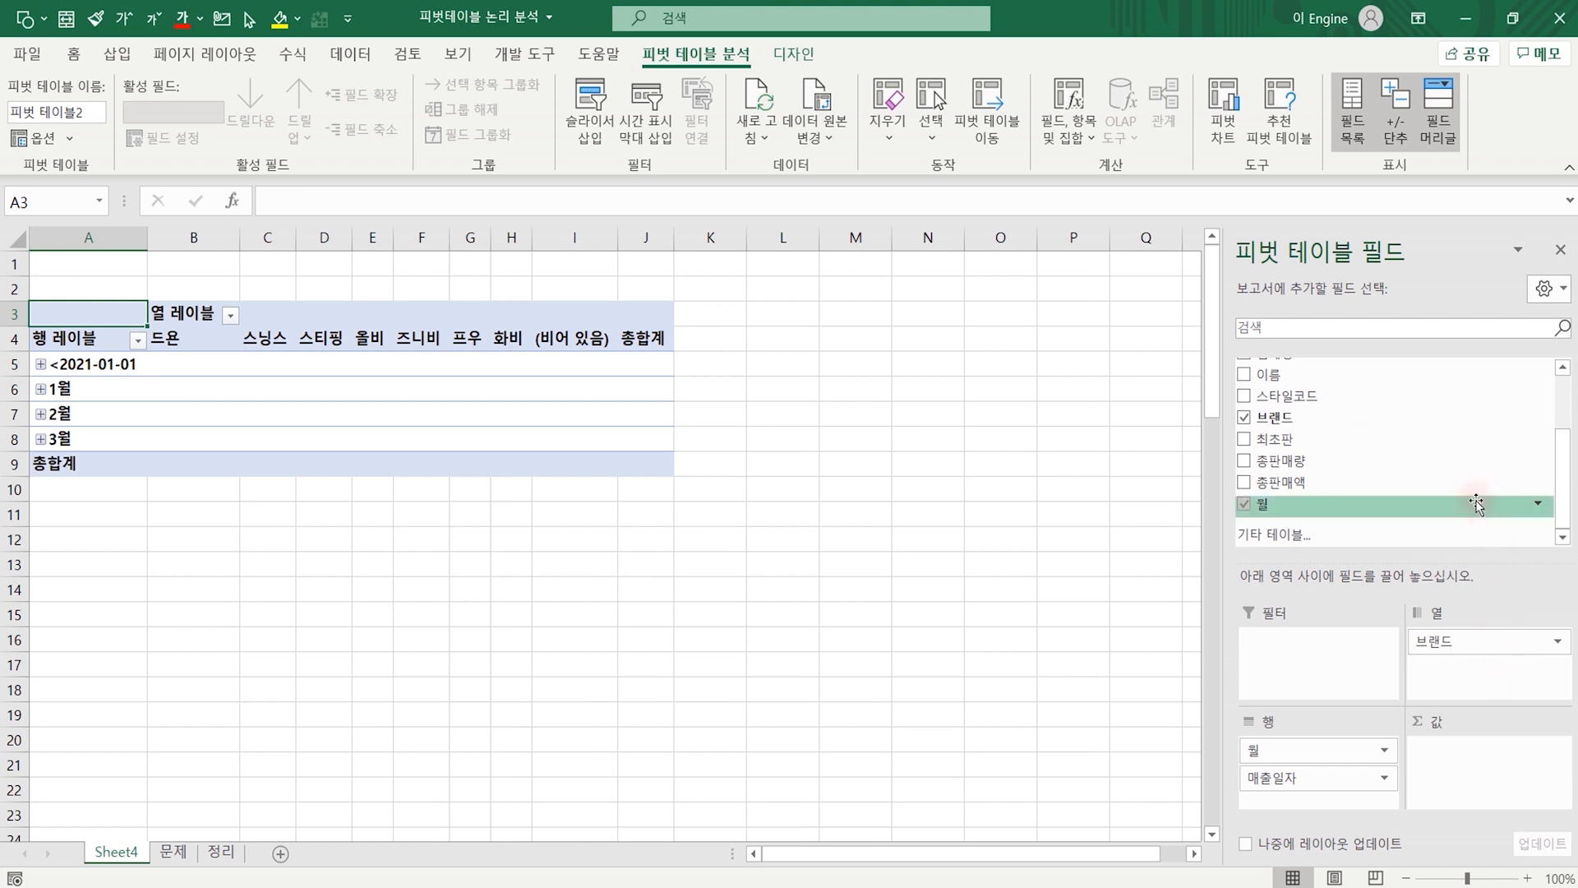
pyautogui.moveTo(1476, 460); pyautogui.dragTo(1478, 774)
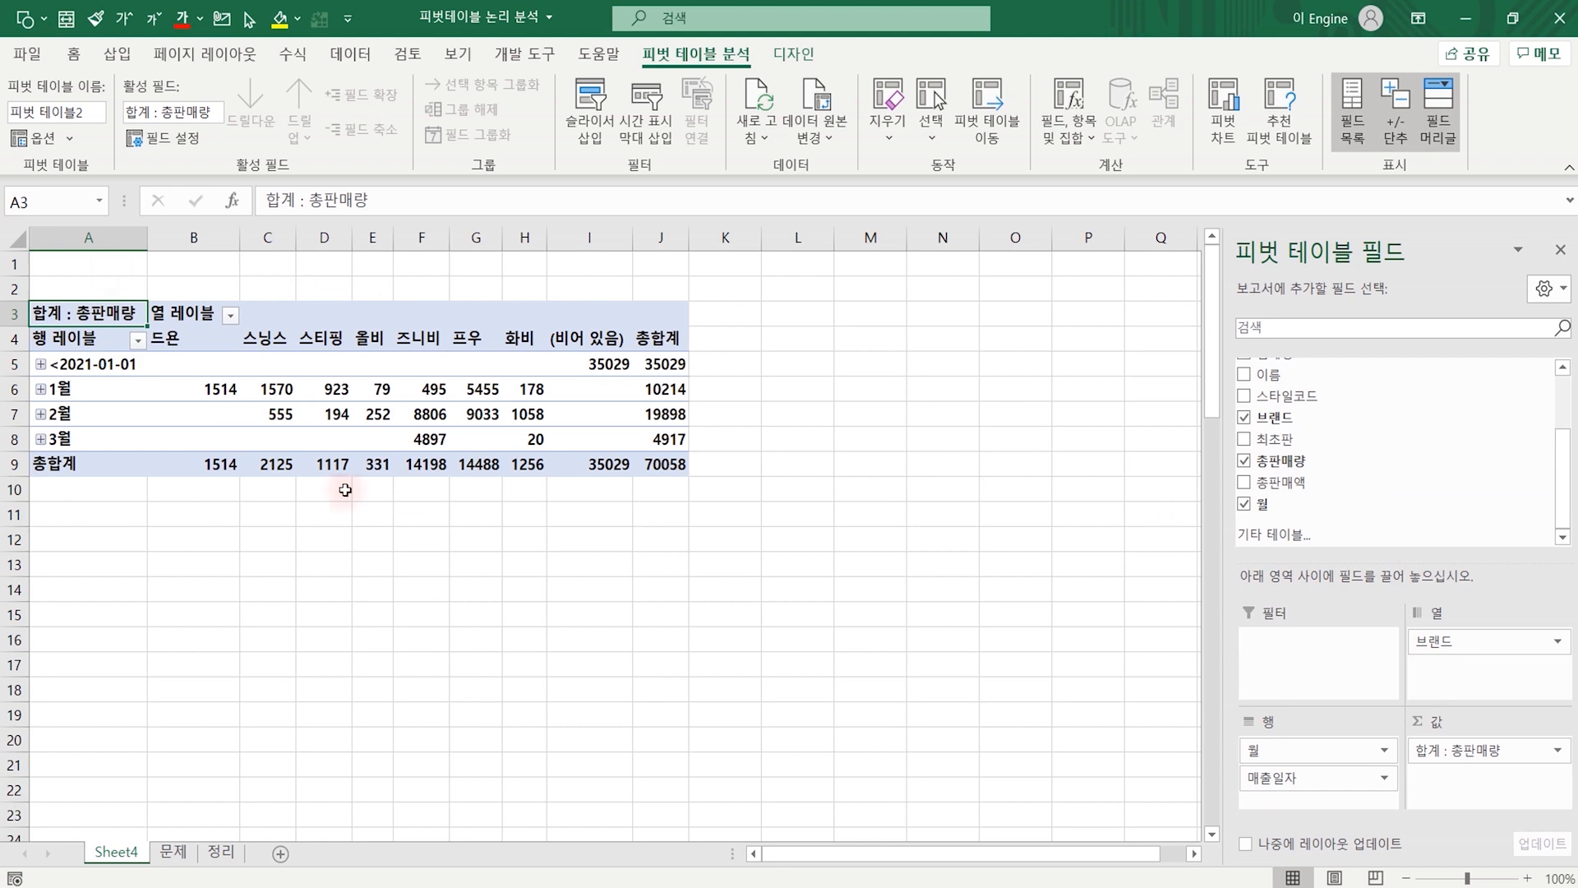
# Try to delete the 스닝스 value for 1월 in cell C6 of the pivot table.
pyautogui.moveTo(346, 473)
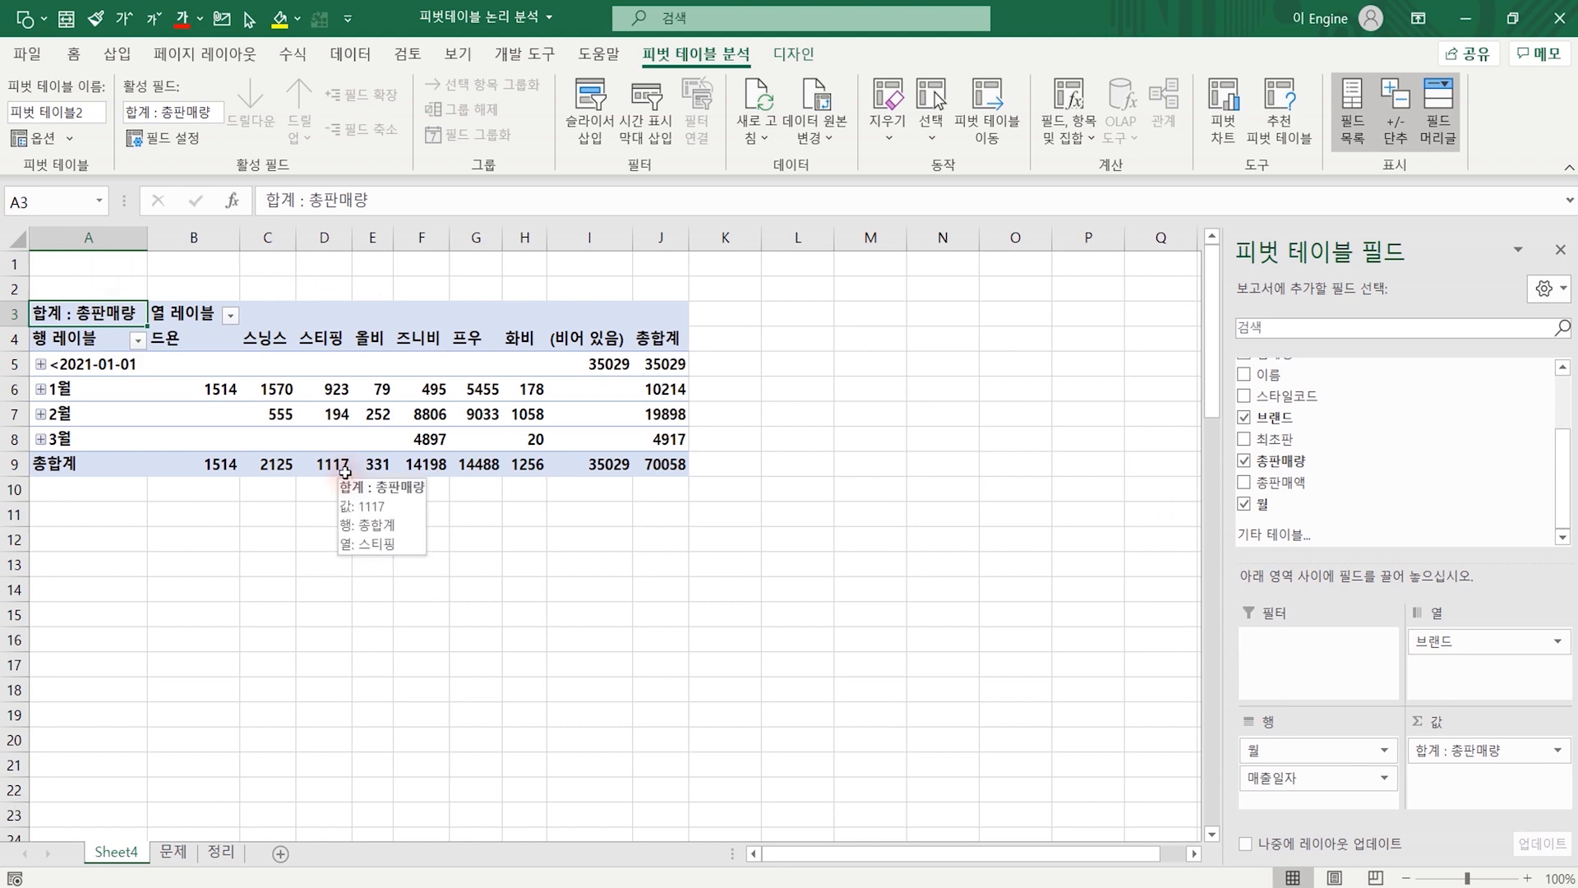
pyautogui.click(276, 391)
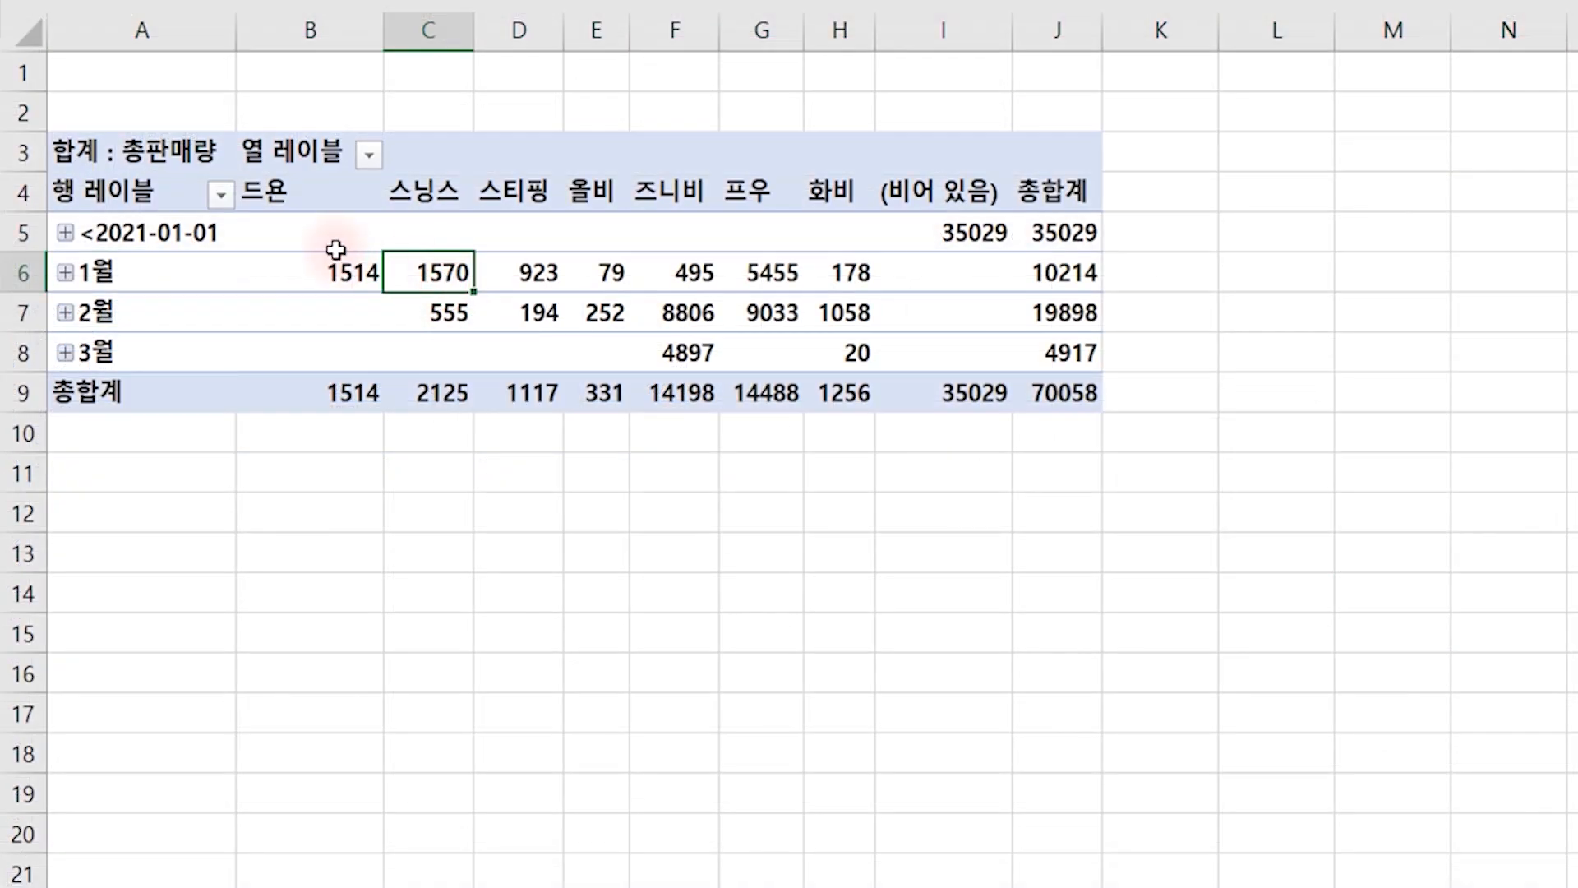
pyautogui.moveTo(423, 272)
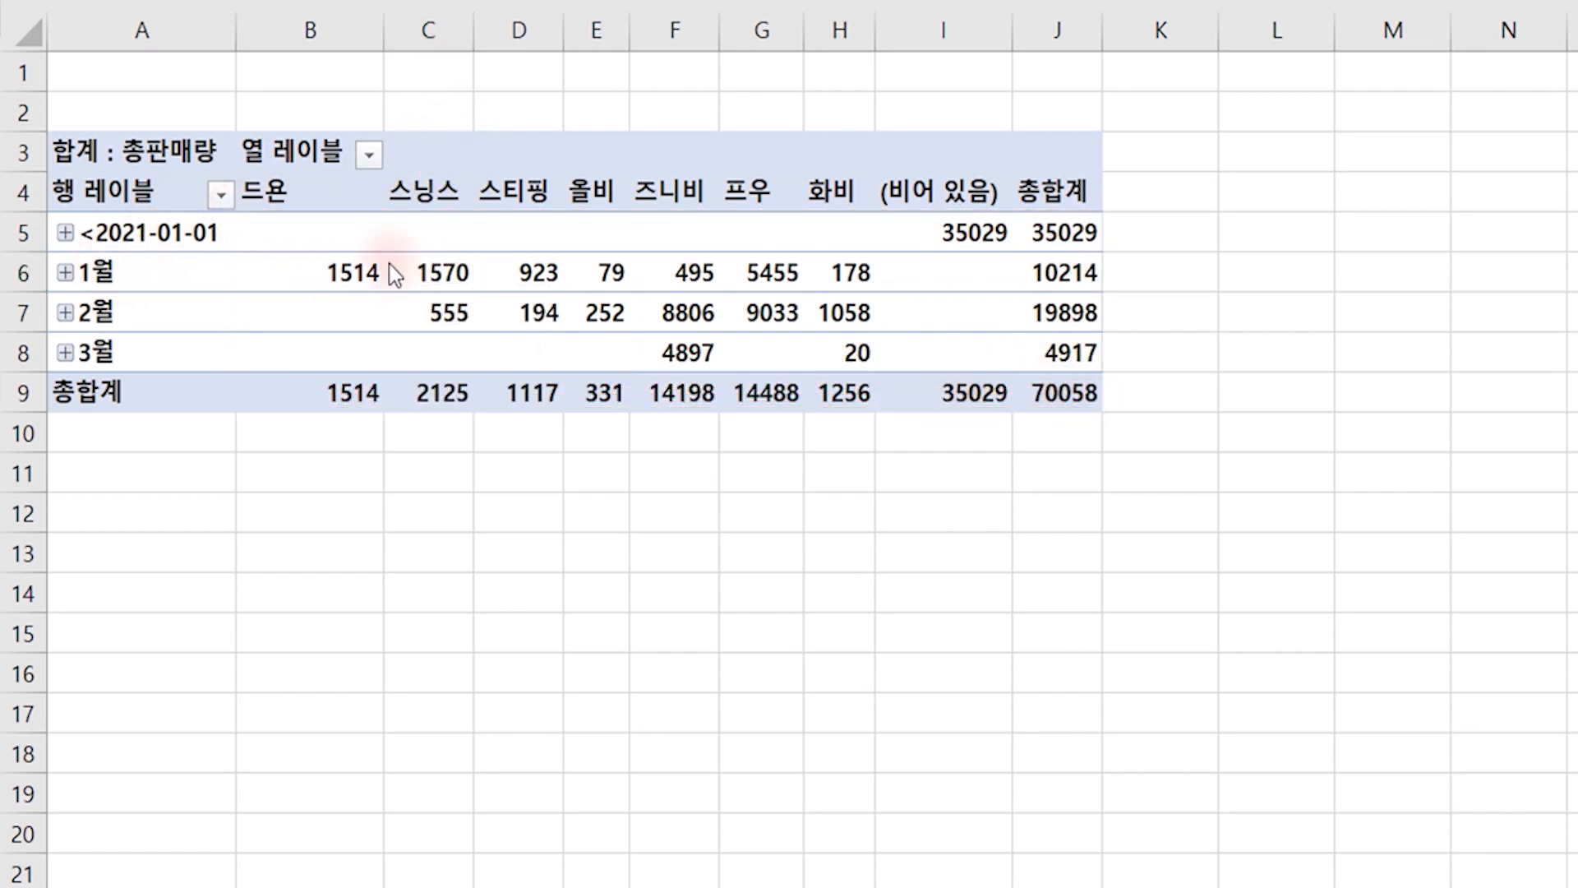
pyautogui.click(395, 274)
pyautogui.moveTo(462, 273)
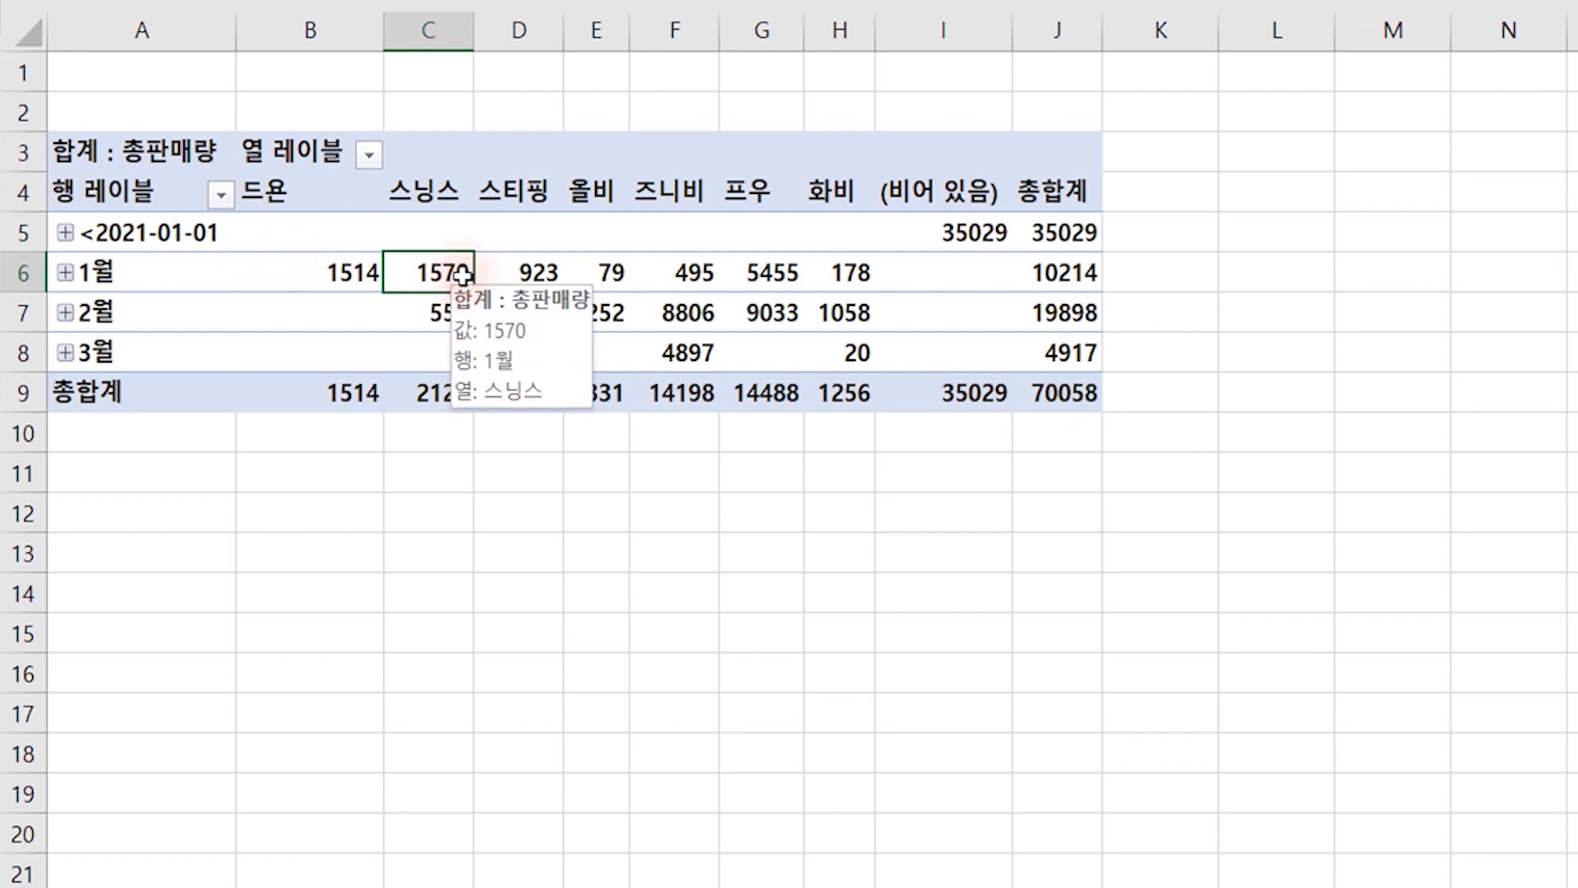
pyautogui.press('Delete')
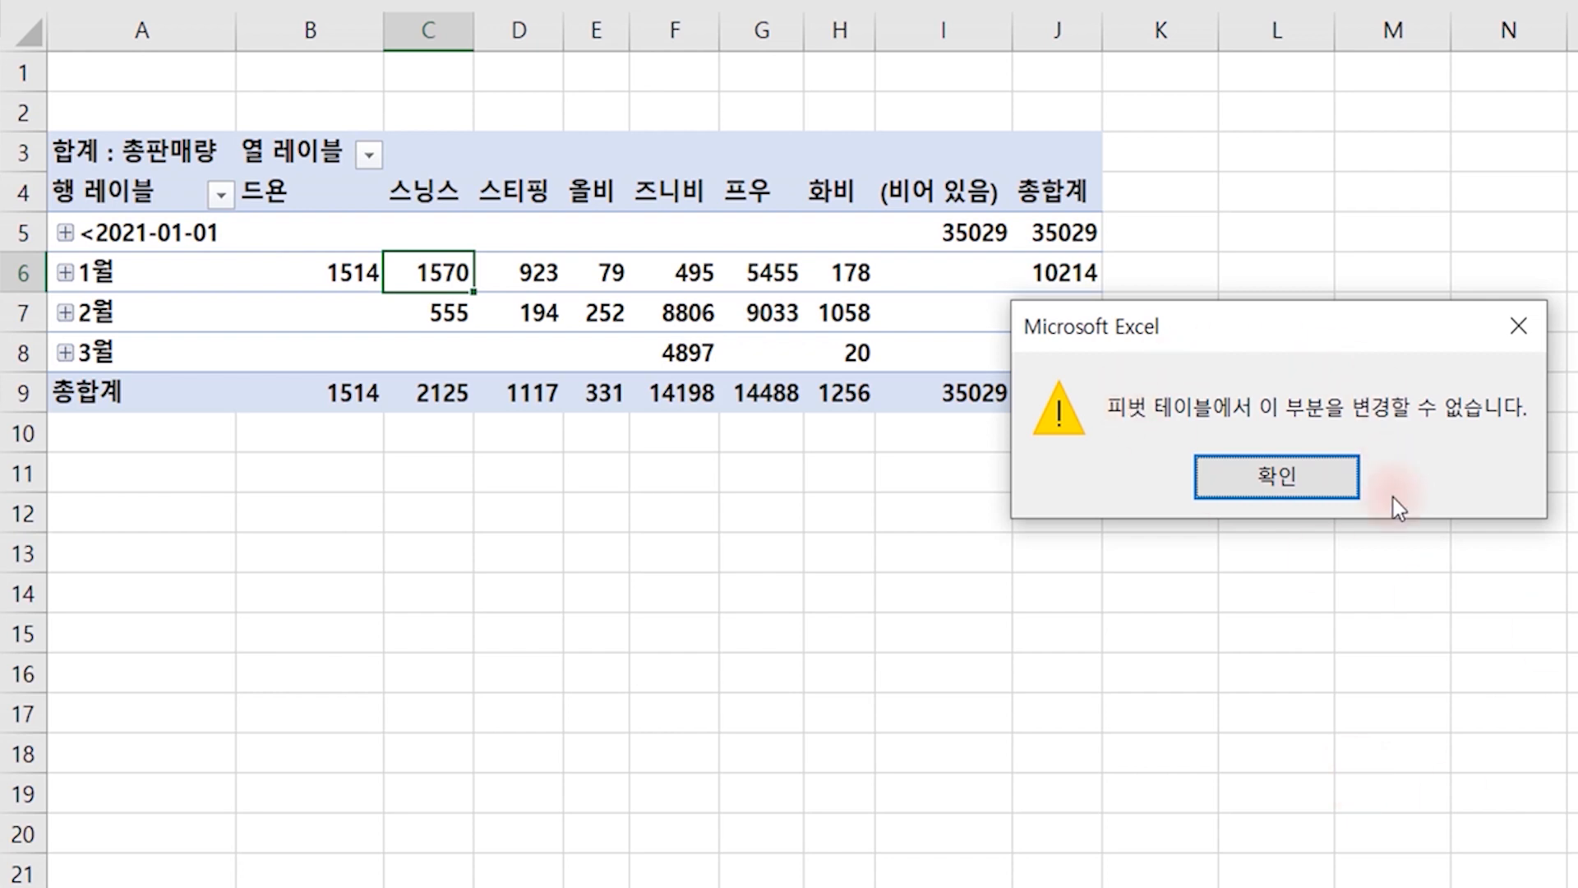
pyautogui.click(1279, 481)
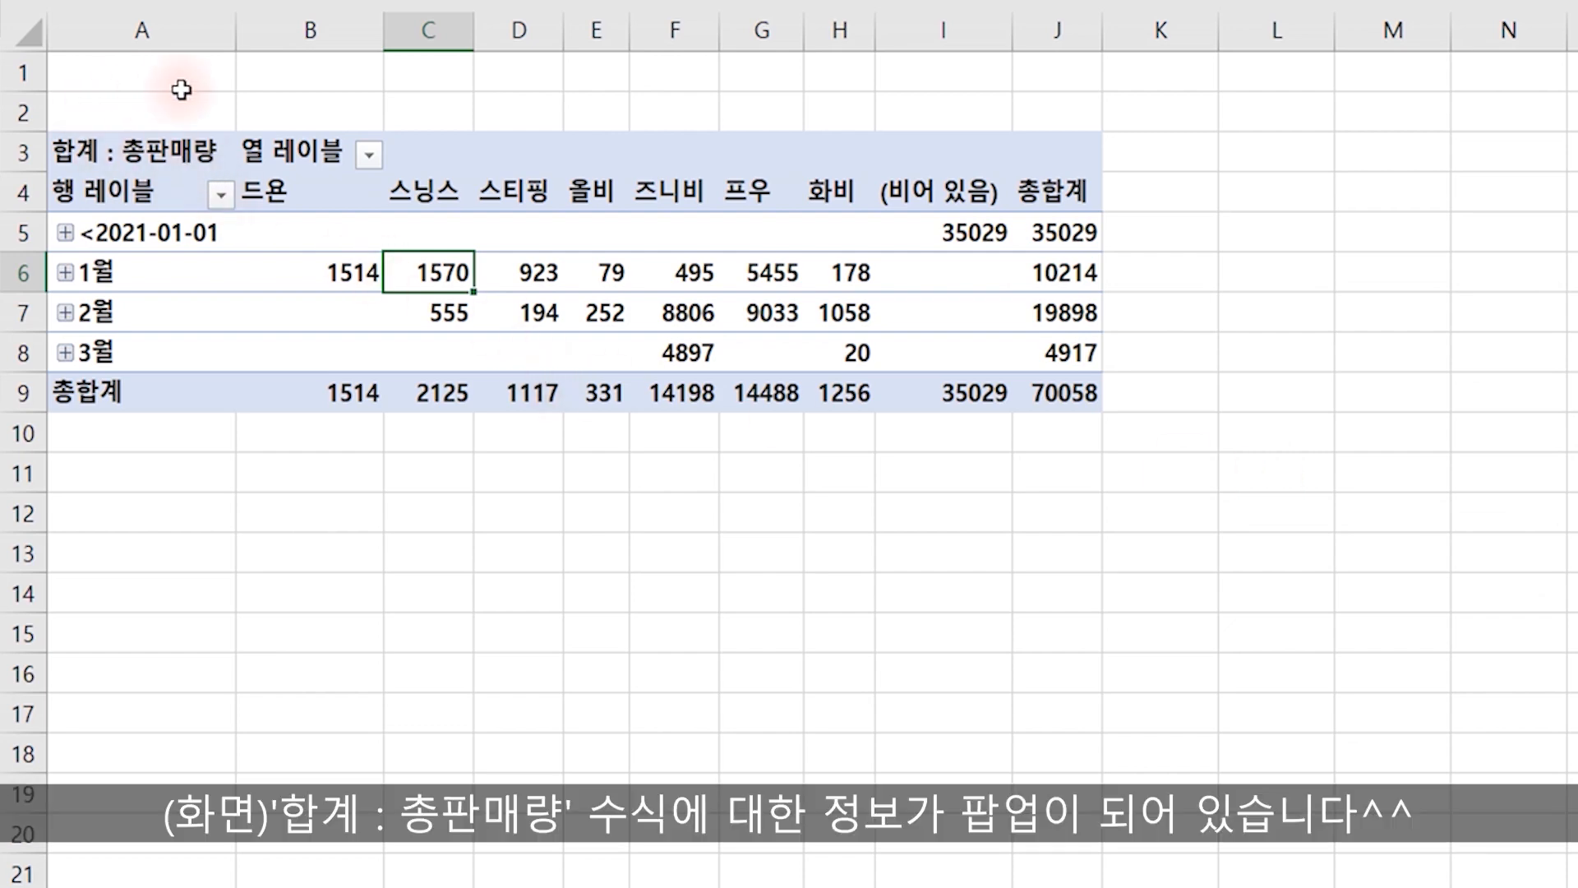
pyautogui.click(125, 157)
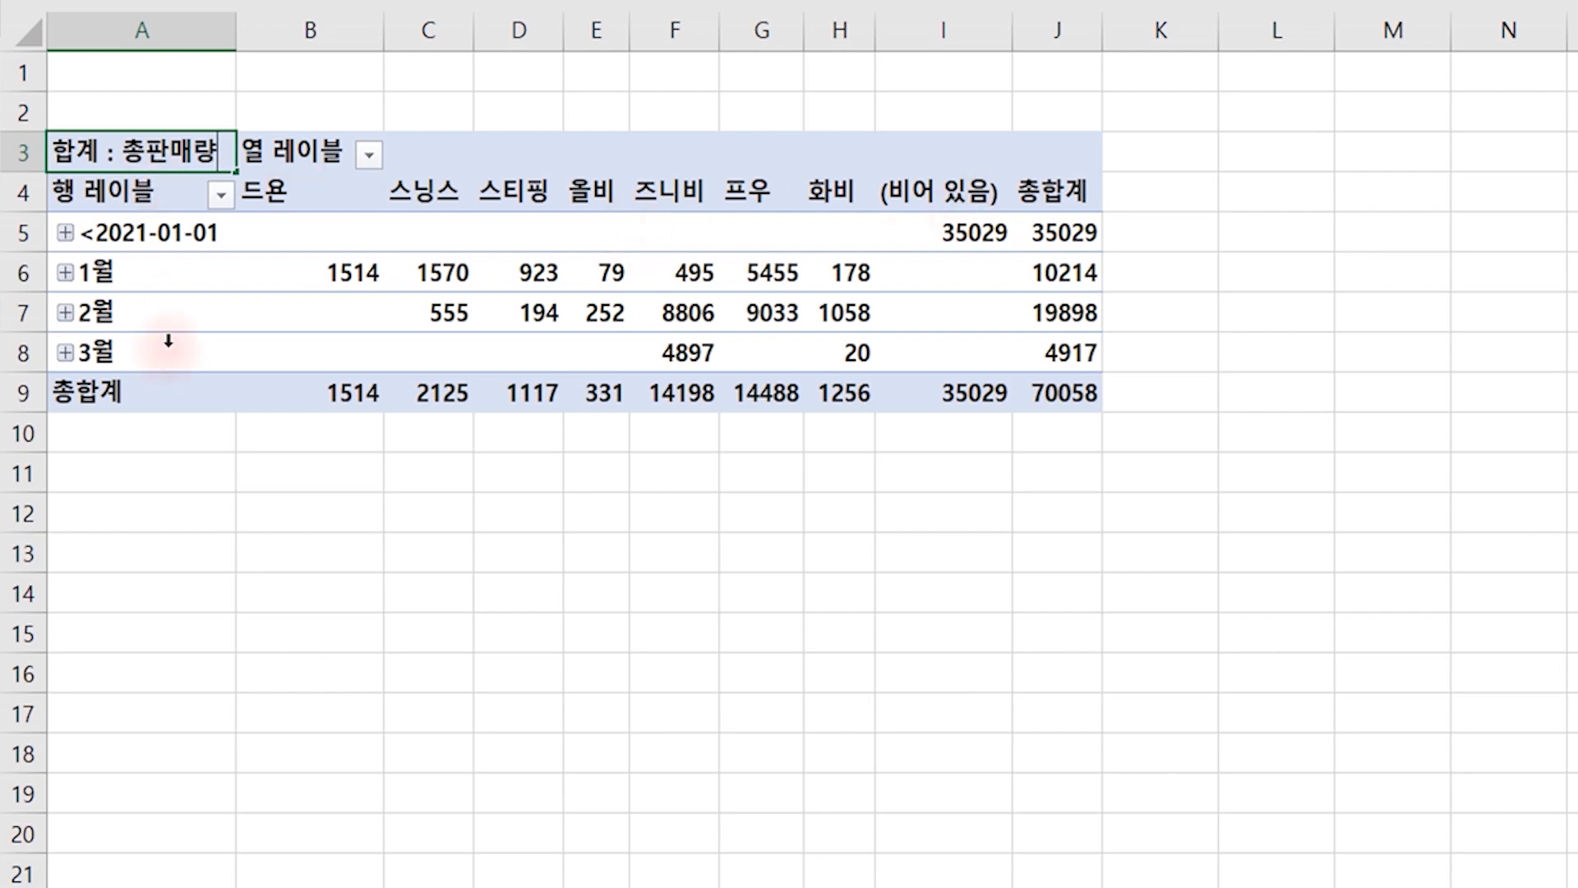
pyautogui.moveTo(225, 212)
pyautogui.mouseDown()
pyautogui.moveTo(263, 277)
pyautogui.moveTo(1102, 396)
pyautogui.mouseUp()
pyautogui.moveTo(1222, 241); pyautogui.dragTo(1087, 340)
pyautogui.moveTo(1122, 250); pyautogui.dragTo(1201, 392)
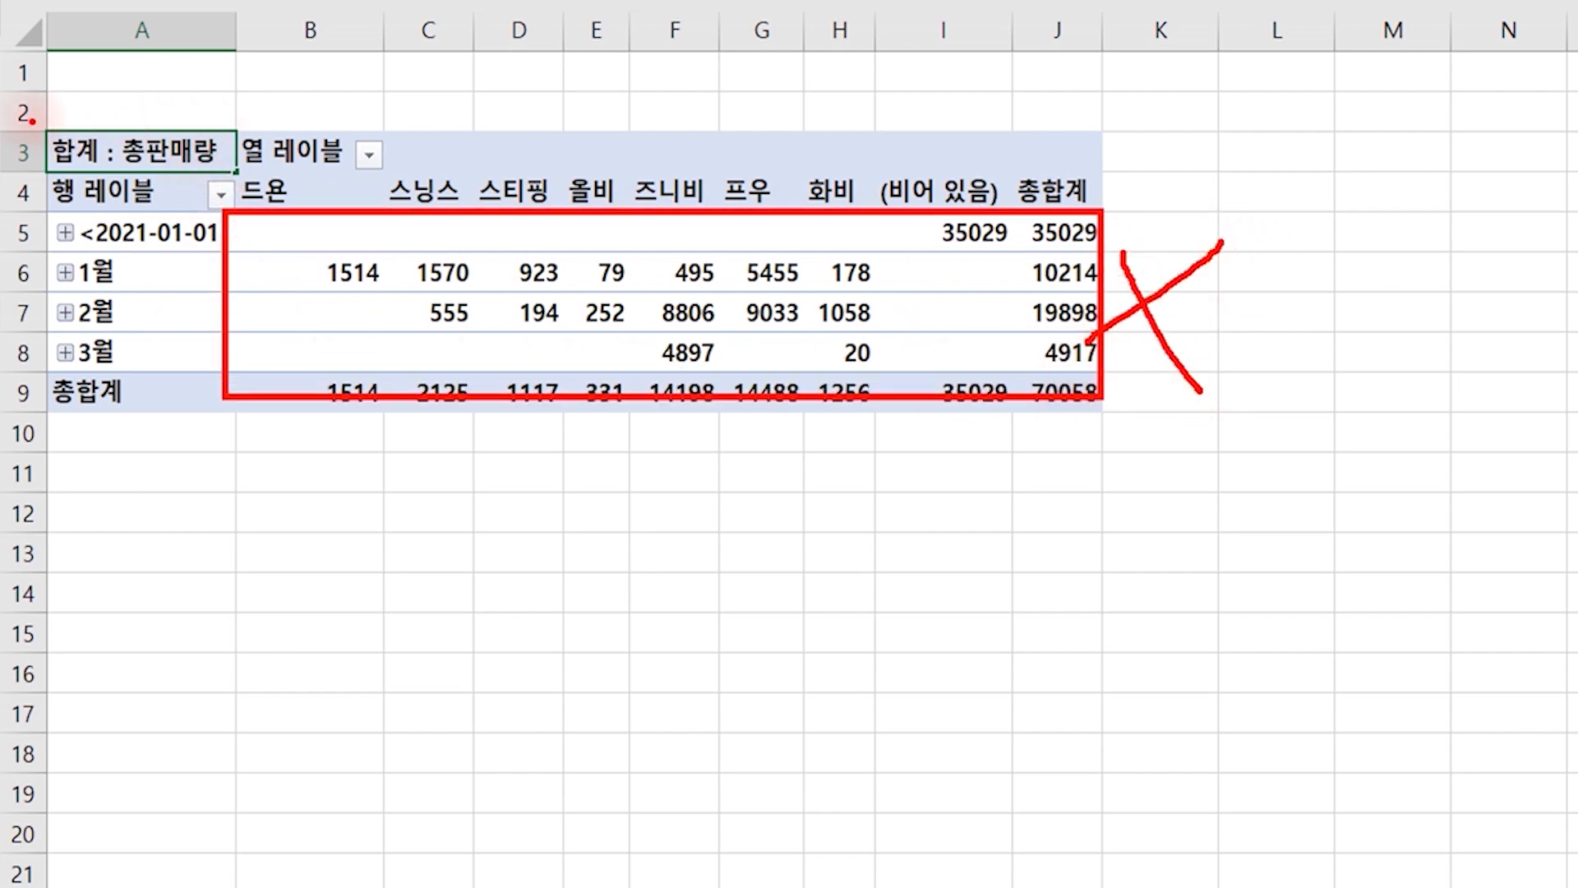
pyautogui.moveTo(32, 121); pyautogui.dragTo(1105, 195)
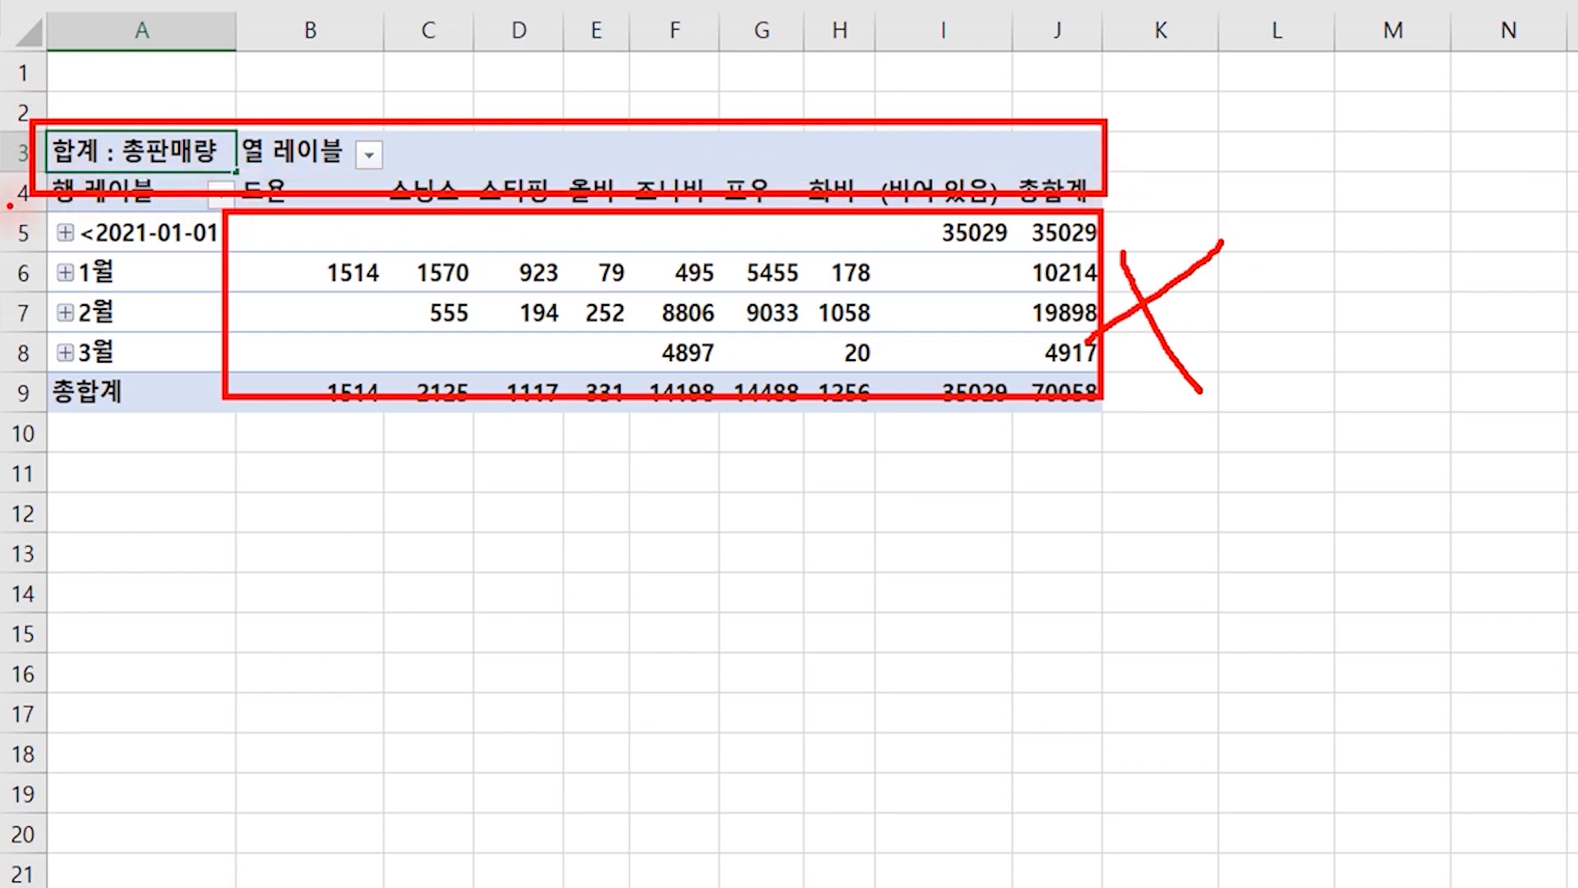
pyautogui.moveTo(10, 206)
pyautogui.mouseDown()
pyautogui.moveTo(12, 417)
pyautogui.moveTo(217, 424)
pyautogui.mouseUp()
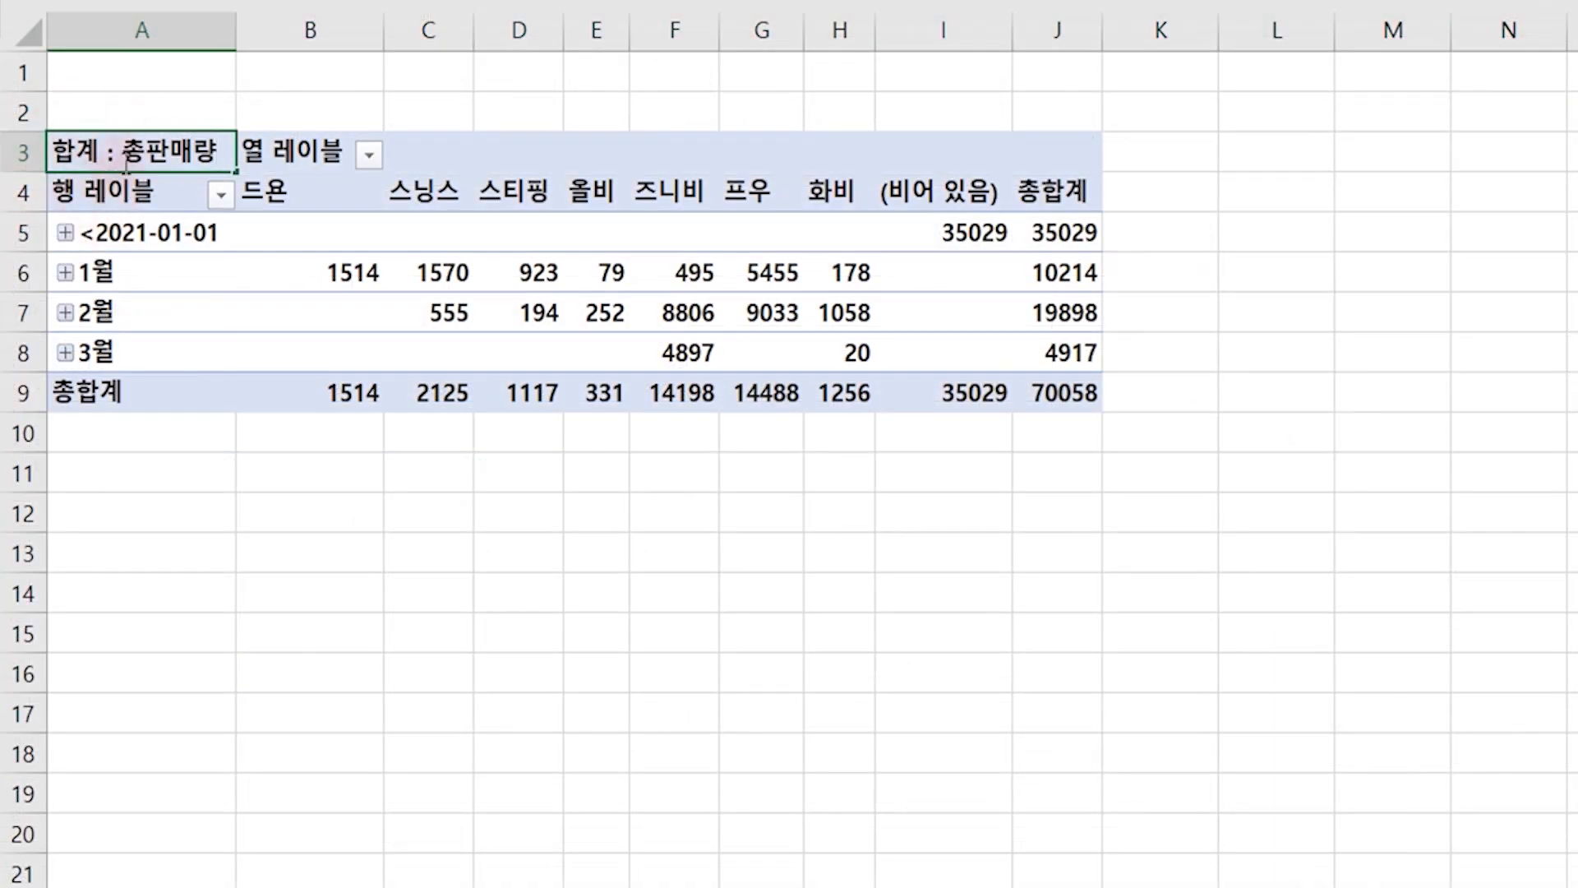
# Try to rename the value field header in A3 to 총판매량 by removing the 합계 : prefix.
pyautogui.press('BackSpace')
pyautogui.press('BackSpace')
pyautogui.press('BackSpace')
pyautogui.press('BackSpace')
pyautogui.press('BackSpace')
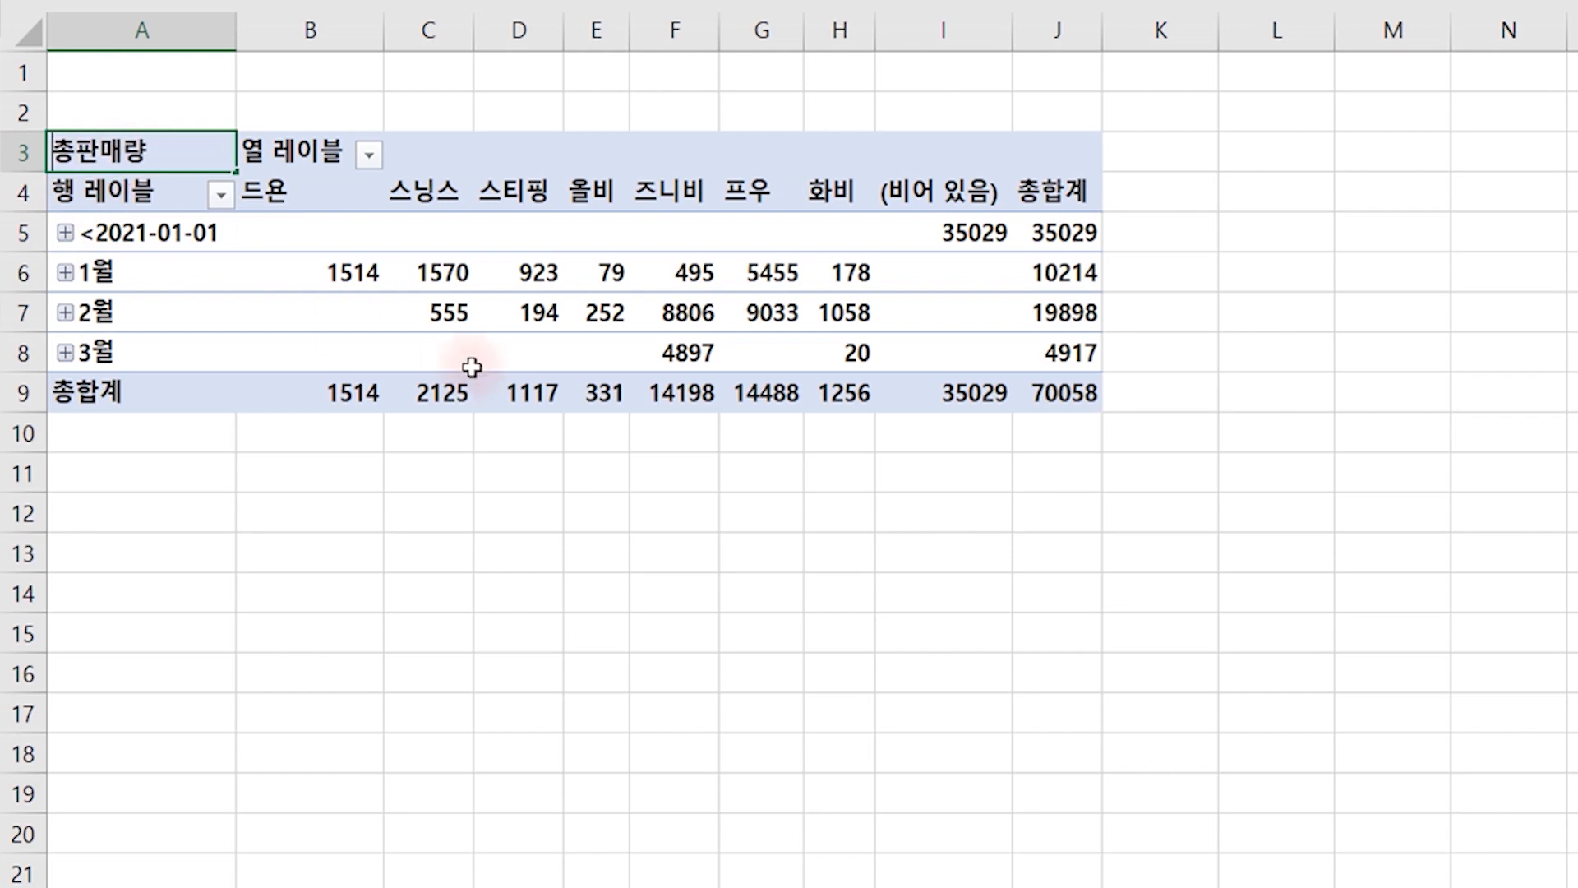
pyautogui.press('Return')
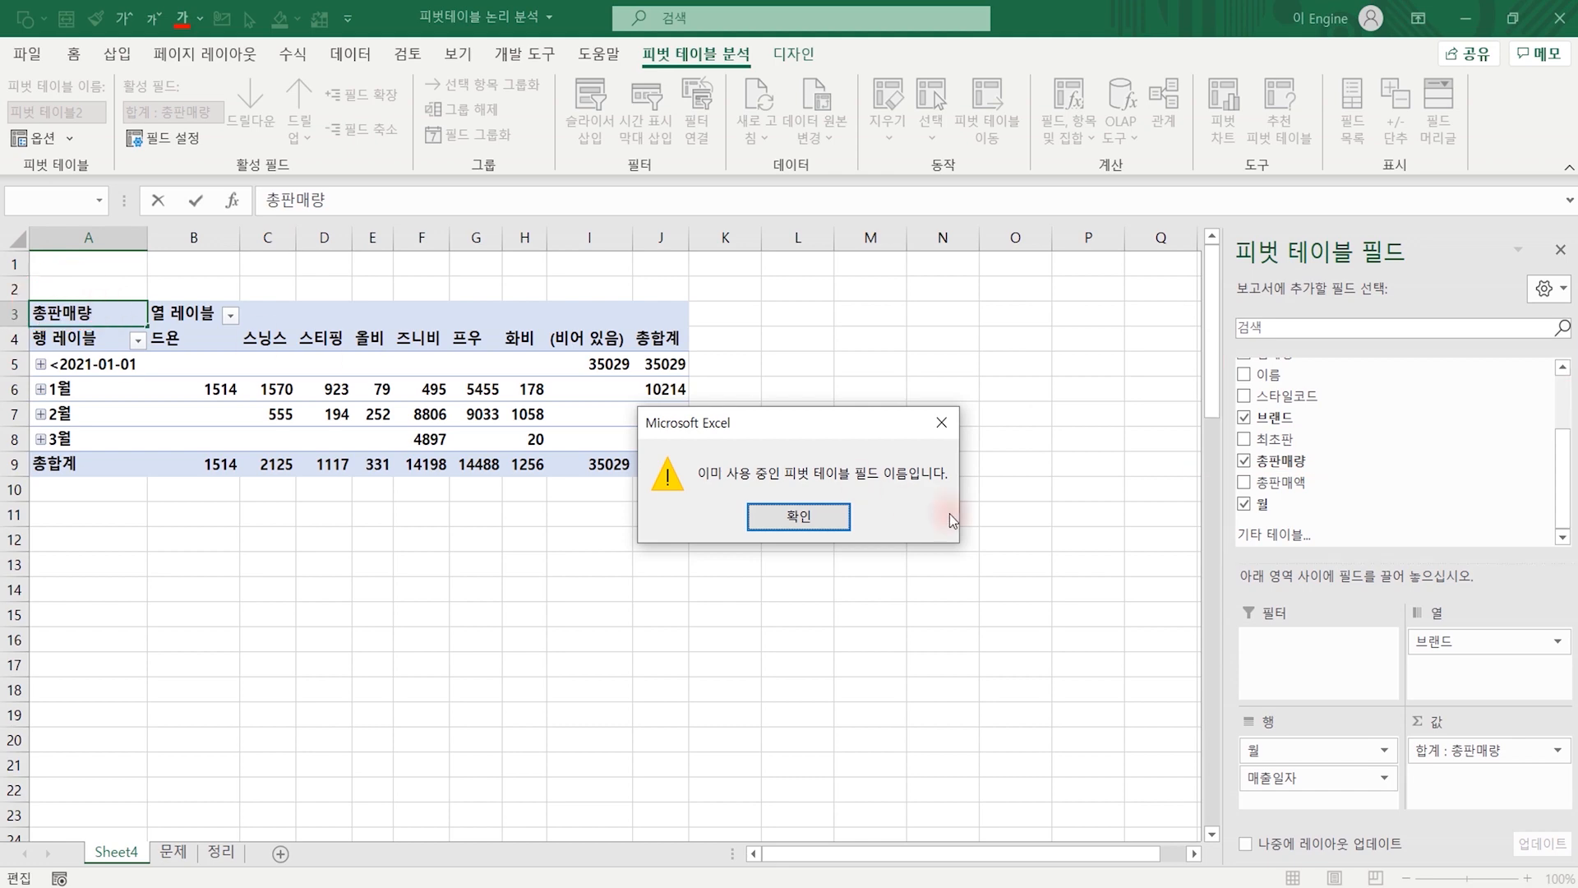
pyautogui.press('Return')
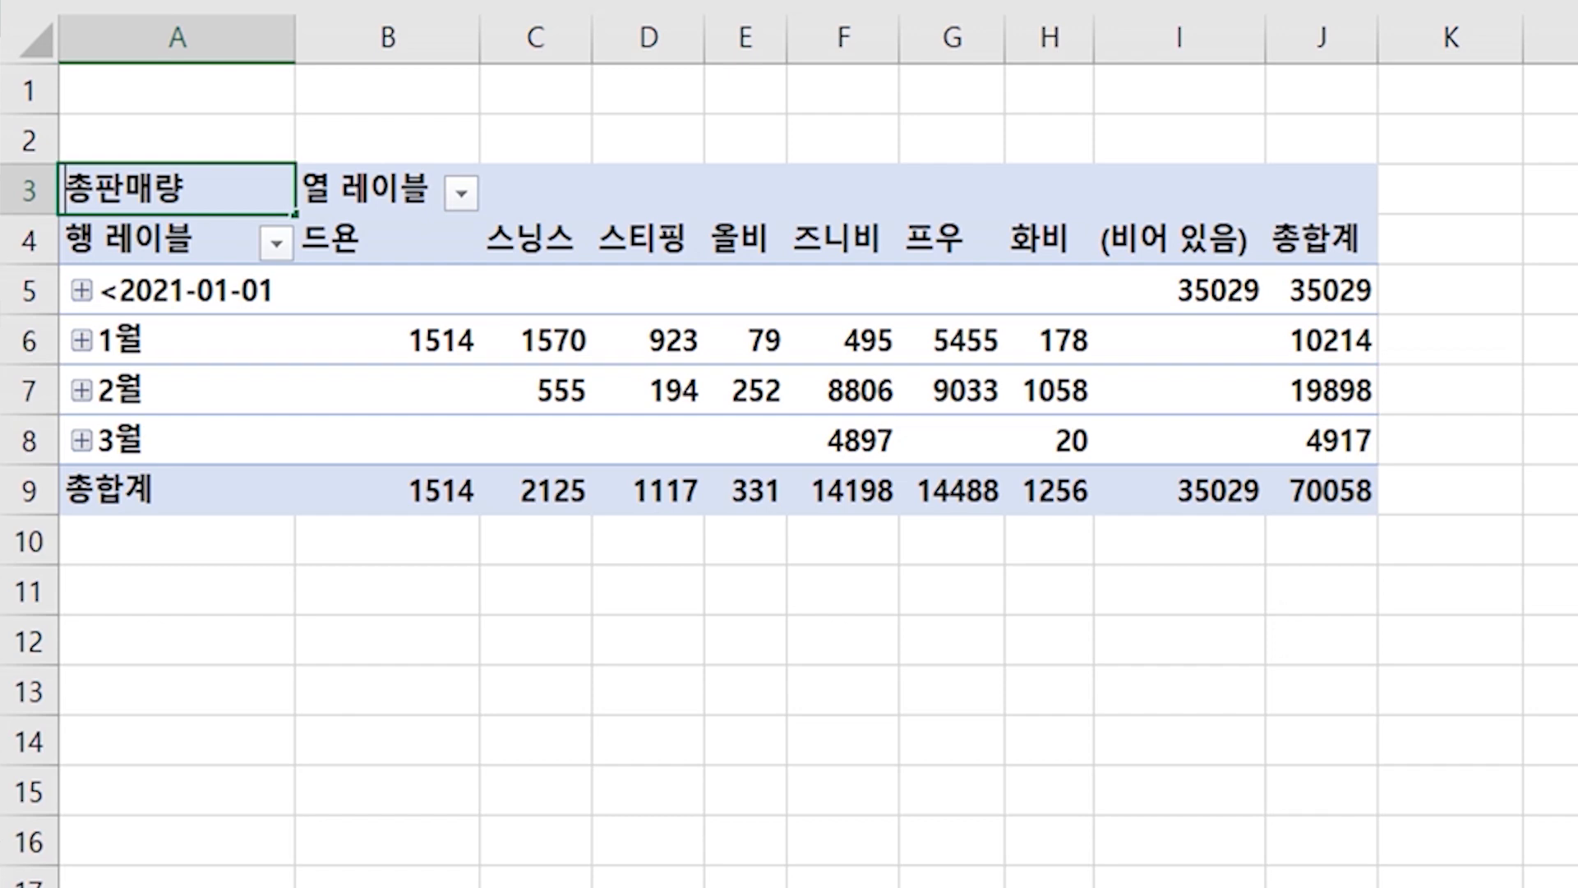
# Name the value field header in A3 총판매량 with a trailing space so that it differs from the source field name.
pyautogui.click(179, 204)
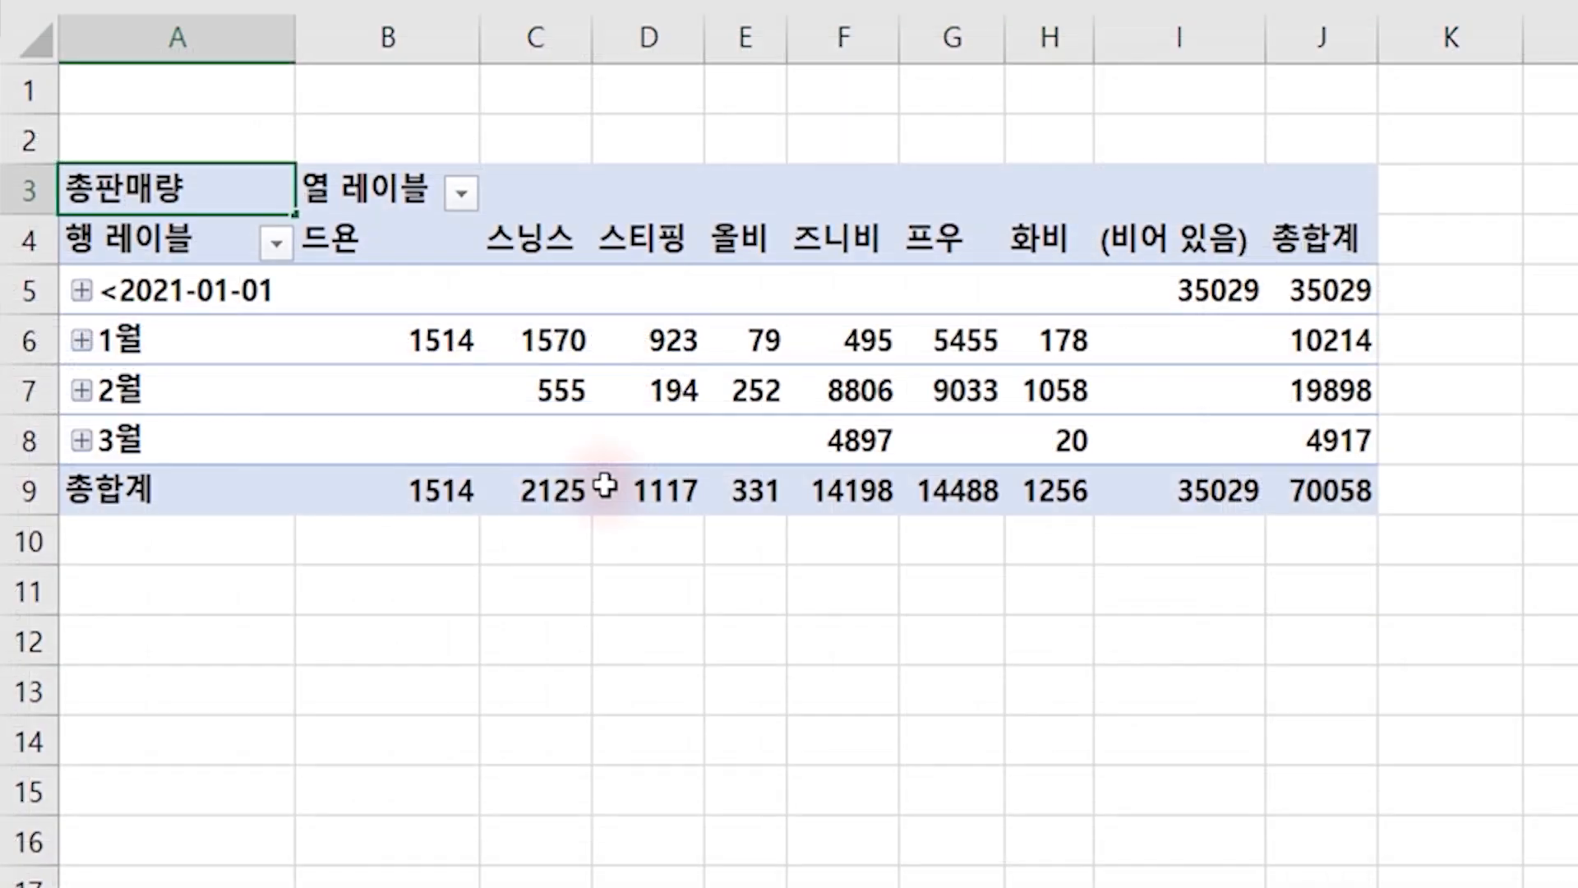
pyautogui.press('Return')
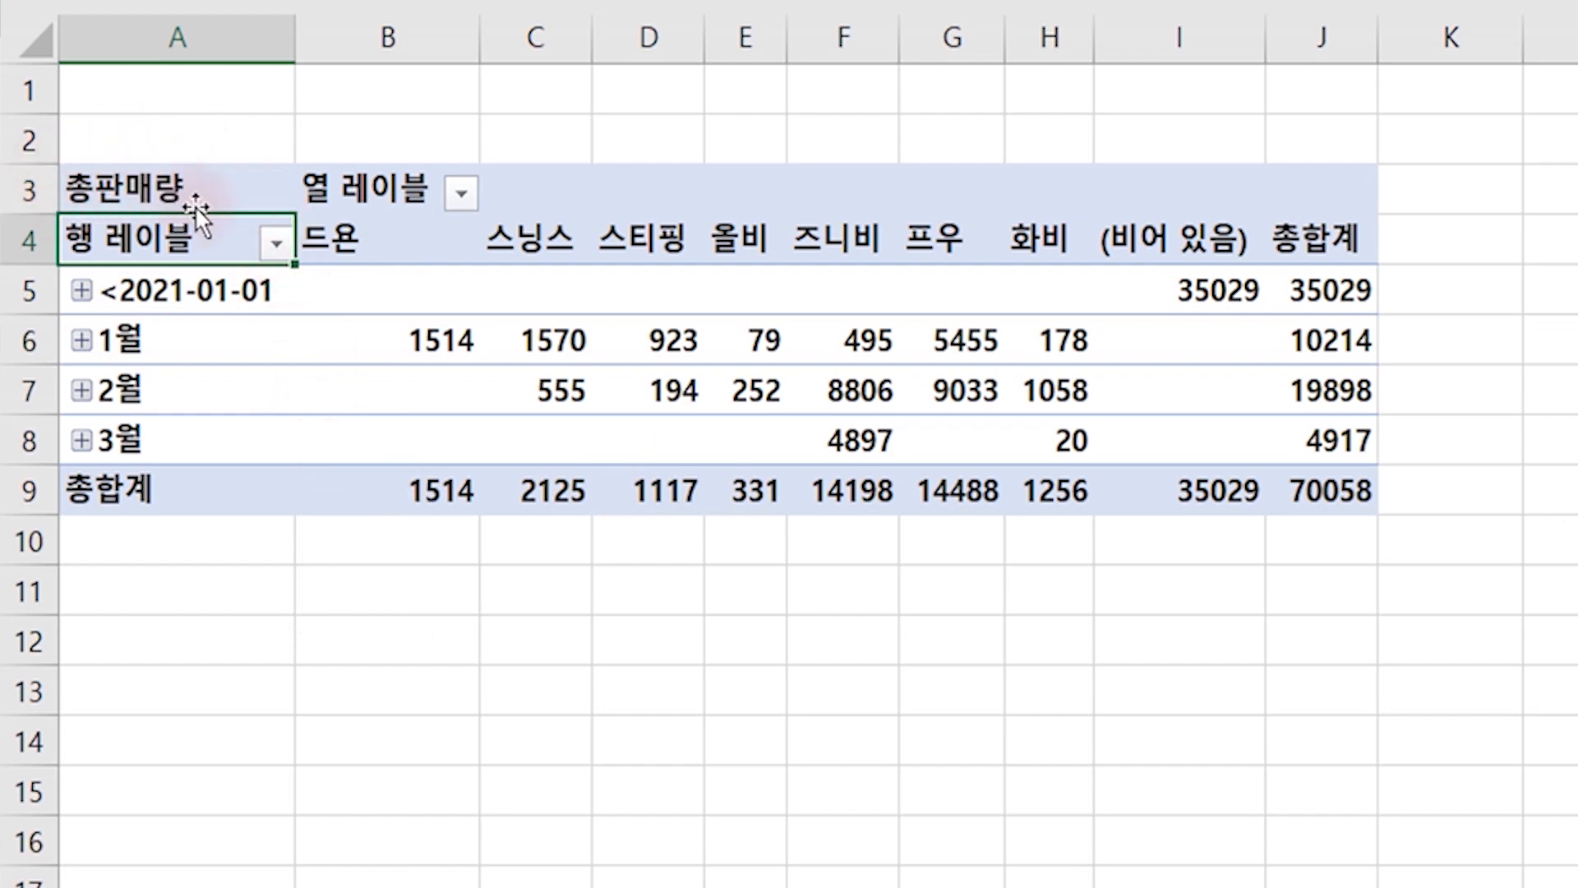
# Rename the row label 1월 to 1월입니다 and the column label 드욘 to 드욘입니다.
pyautogui.moveTo(768, 457)
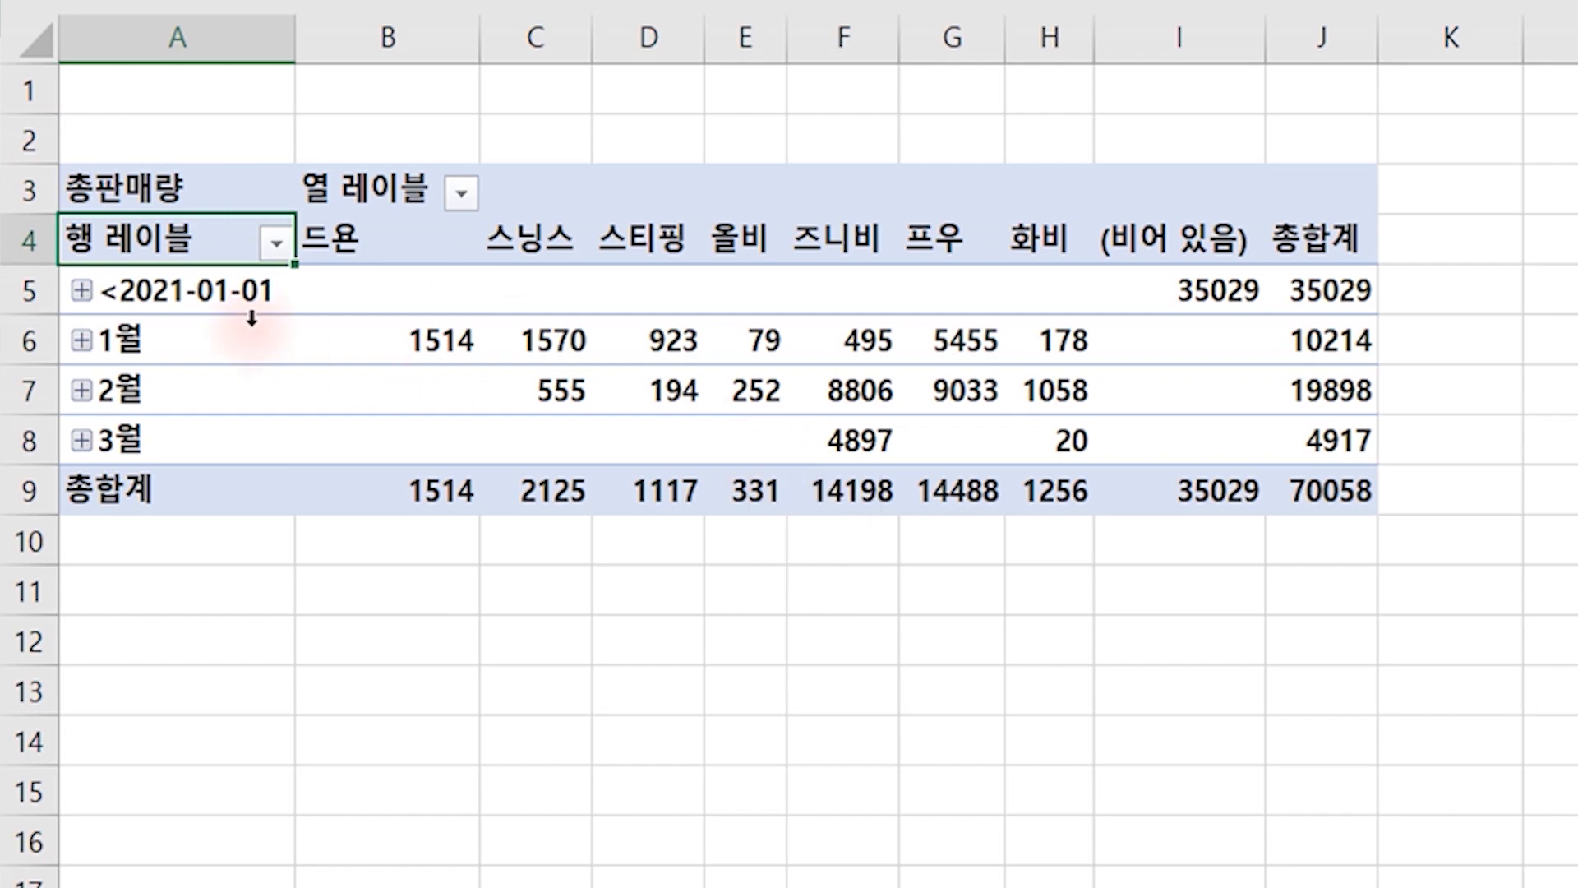
pyautogui.click(148, 336)
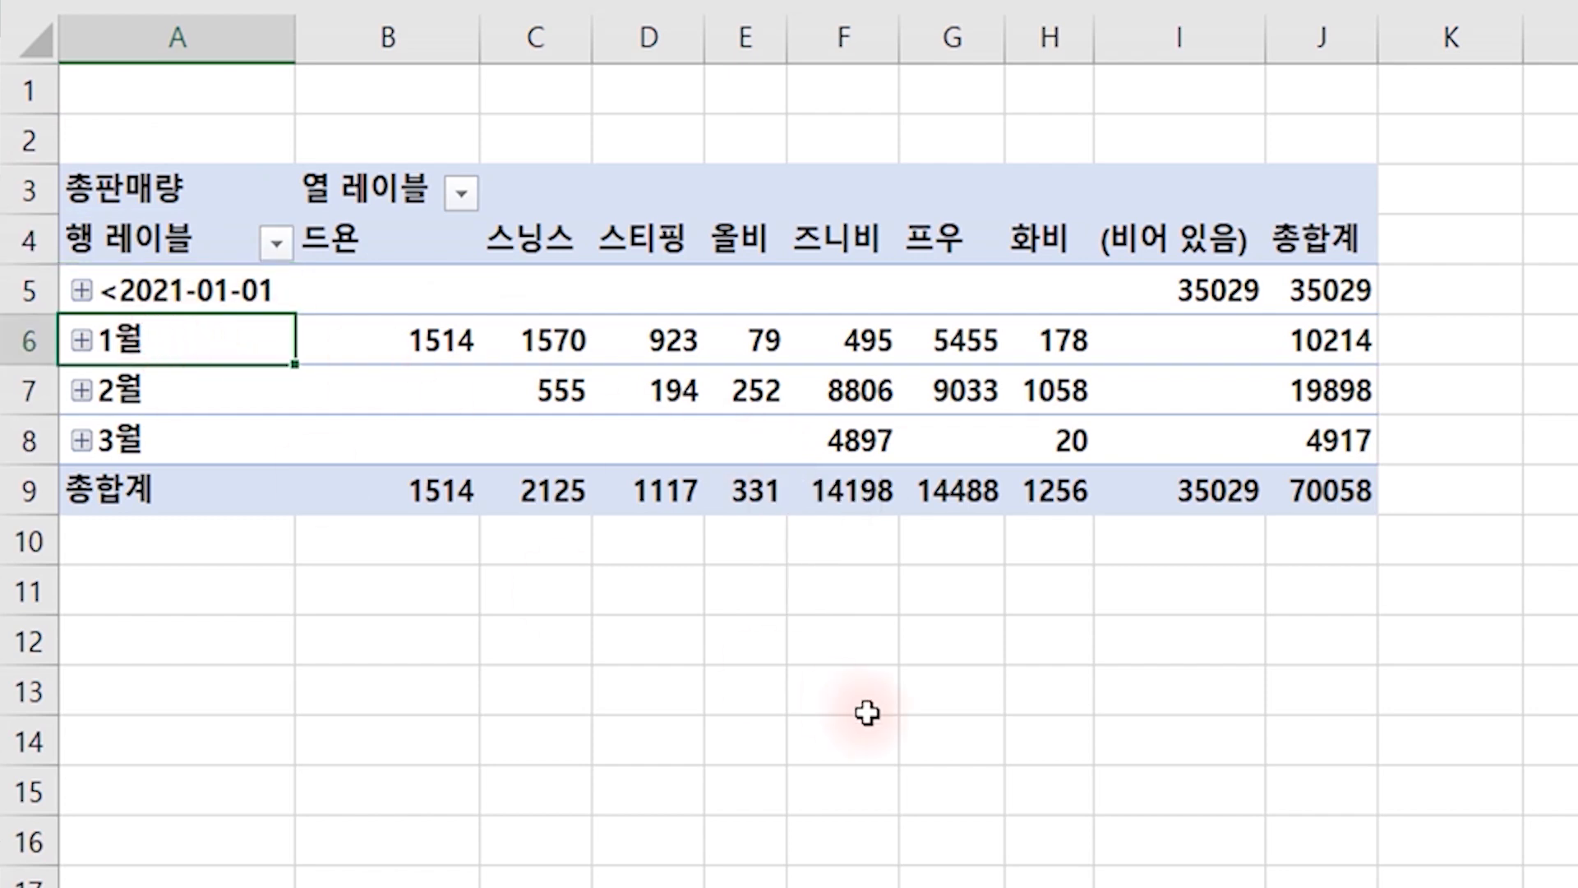
pyautogui.write('1월입니다')
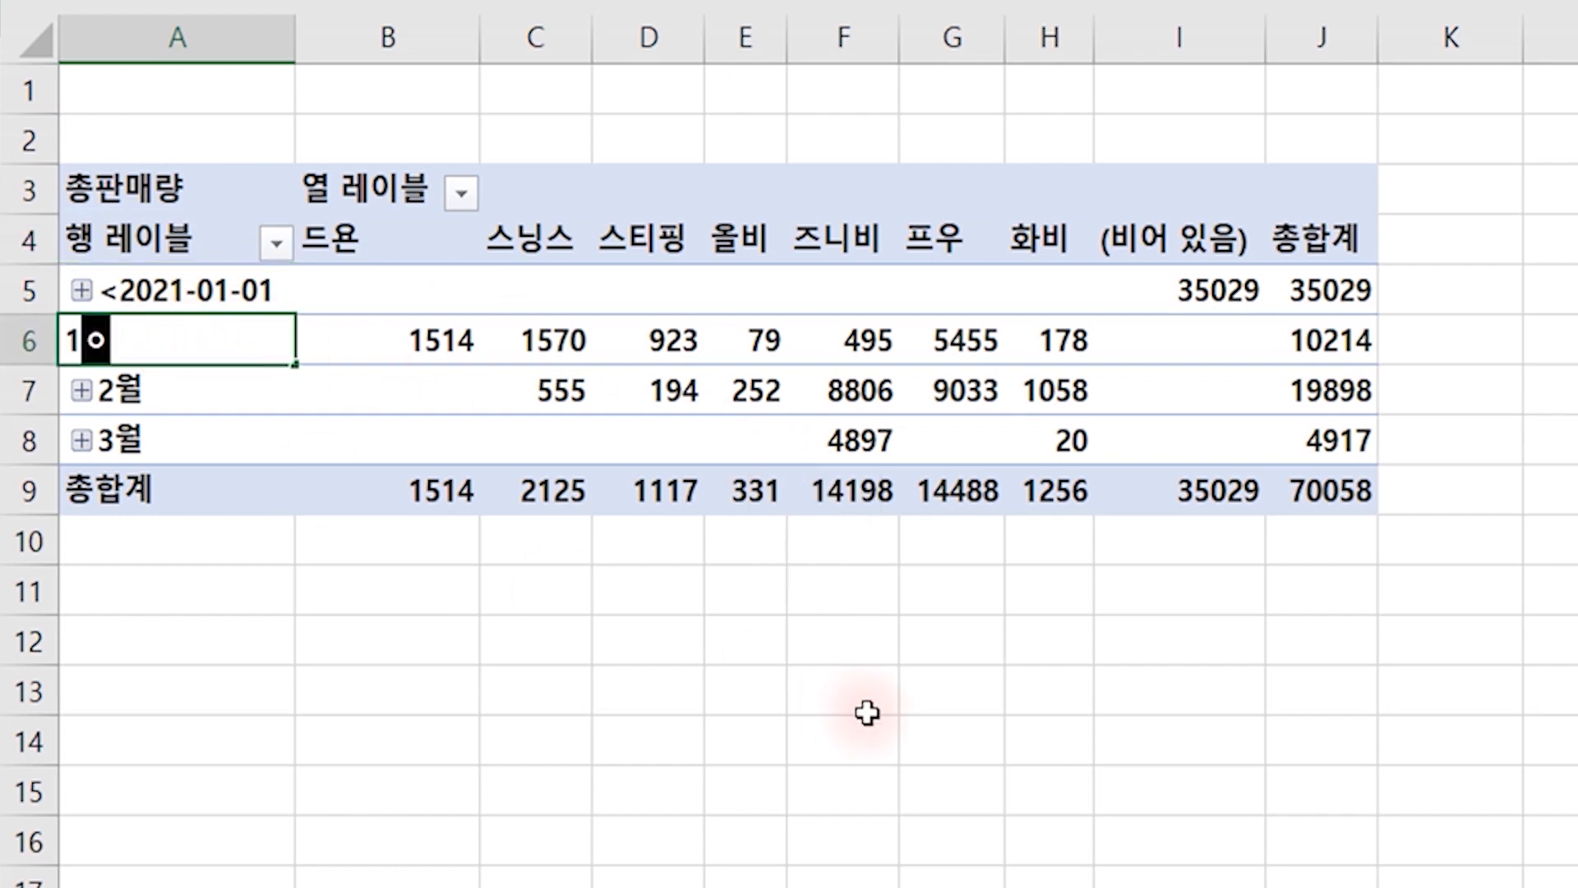
pyautogui.press('Return')
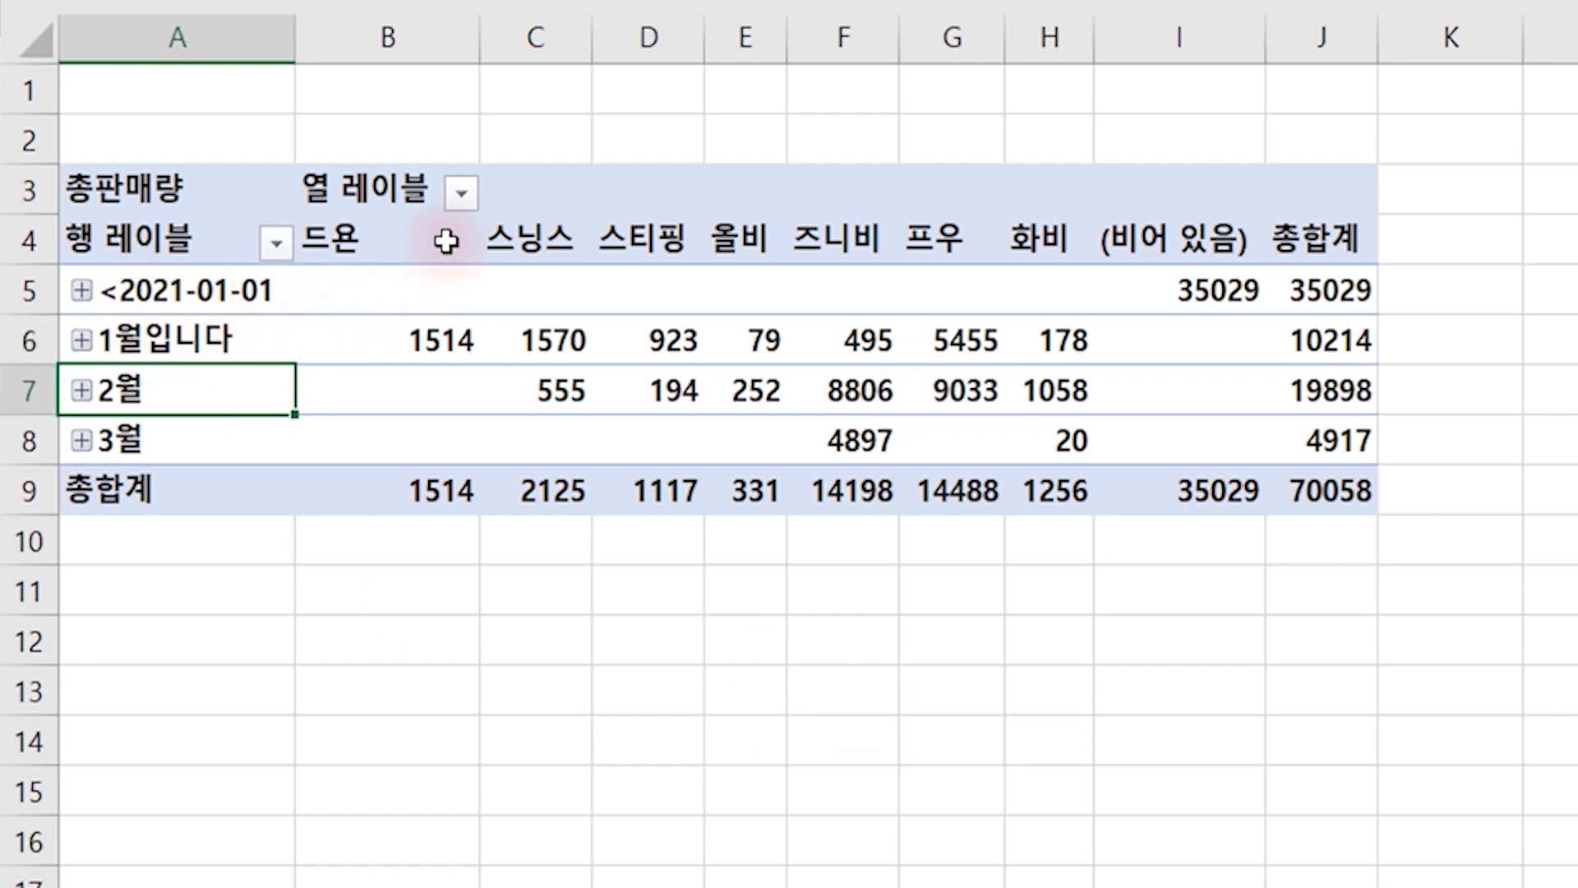
pyautogui.click(398, 224)
pyautogui.moveTo(728, 355)
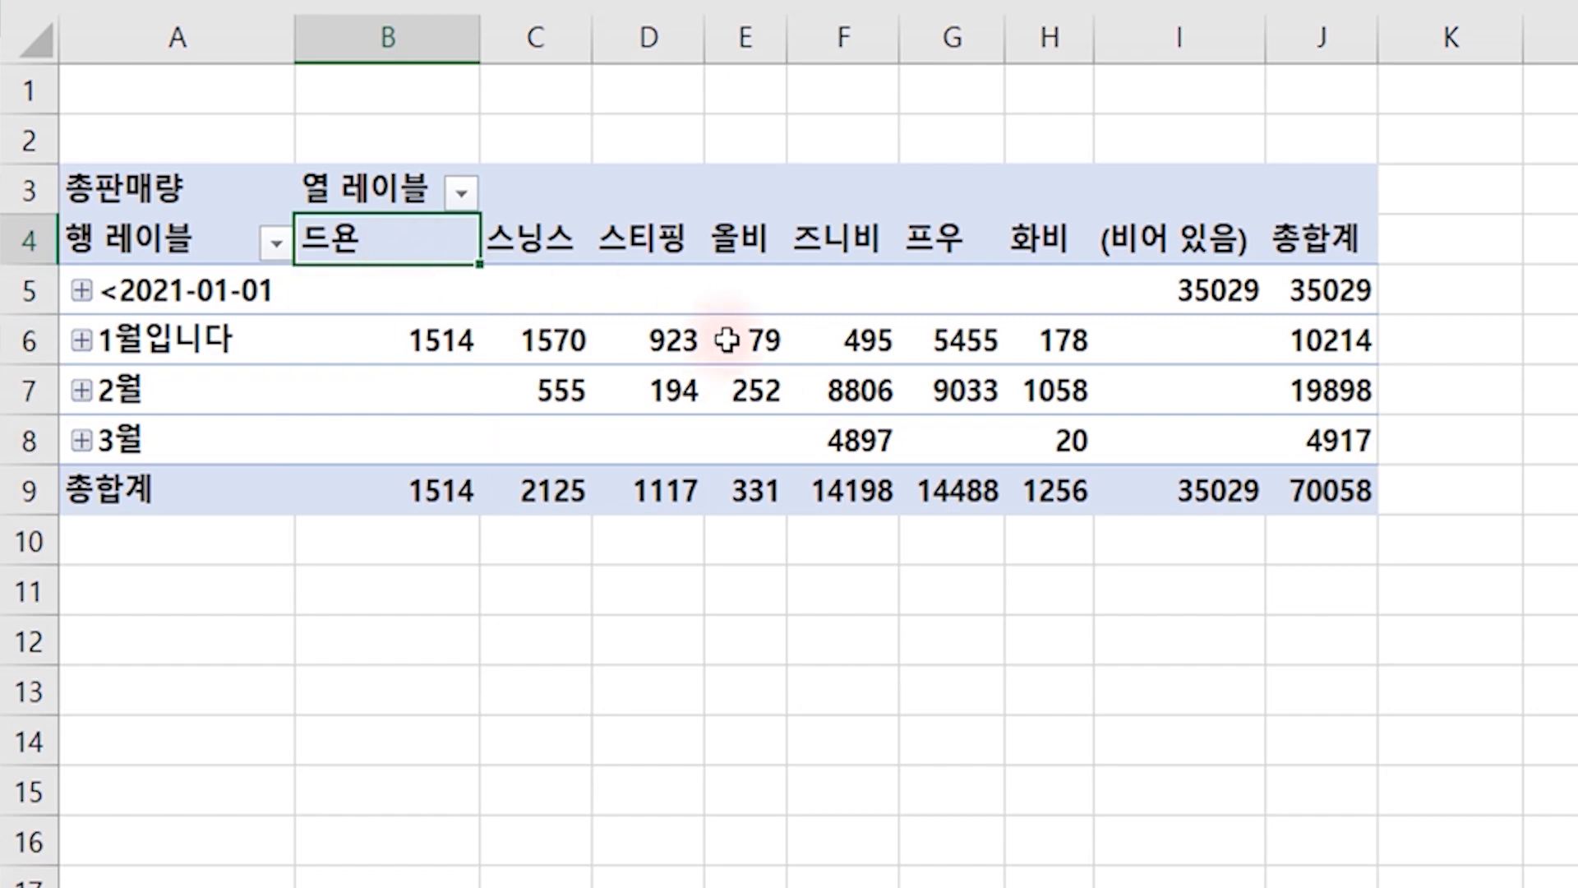
pyautogui.write('드욘ㅇ입니다')
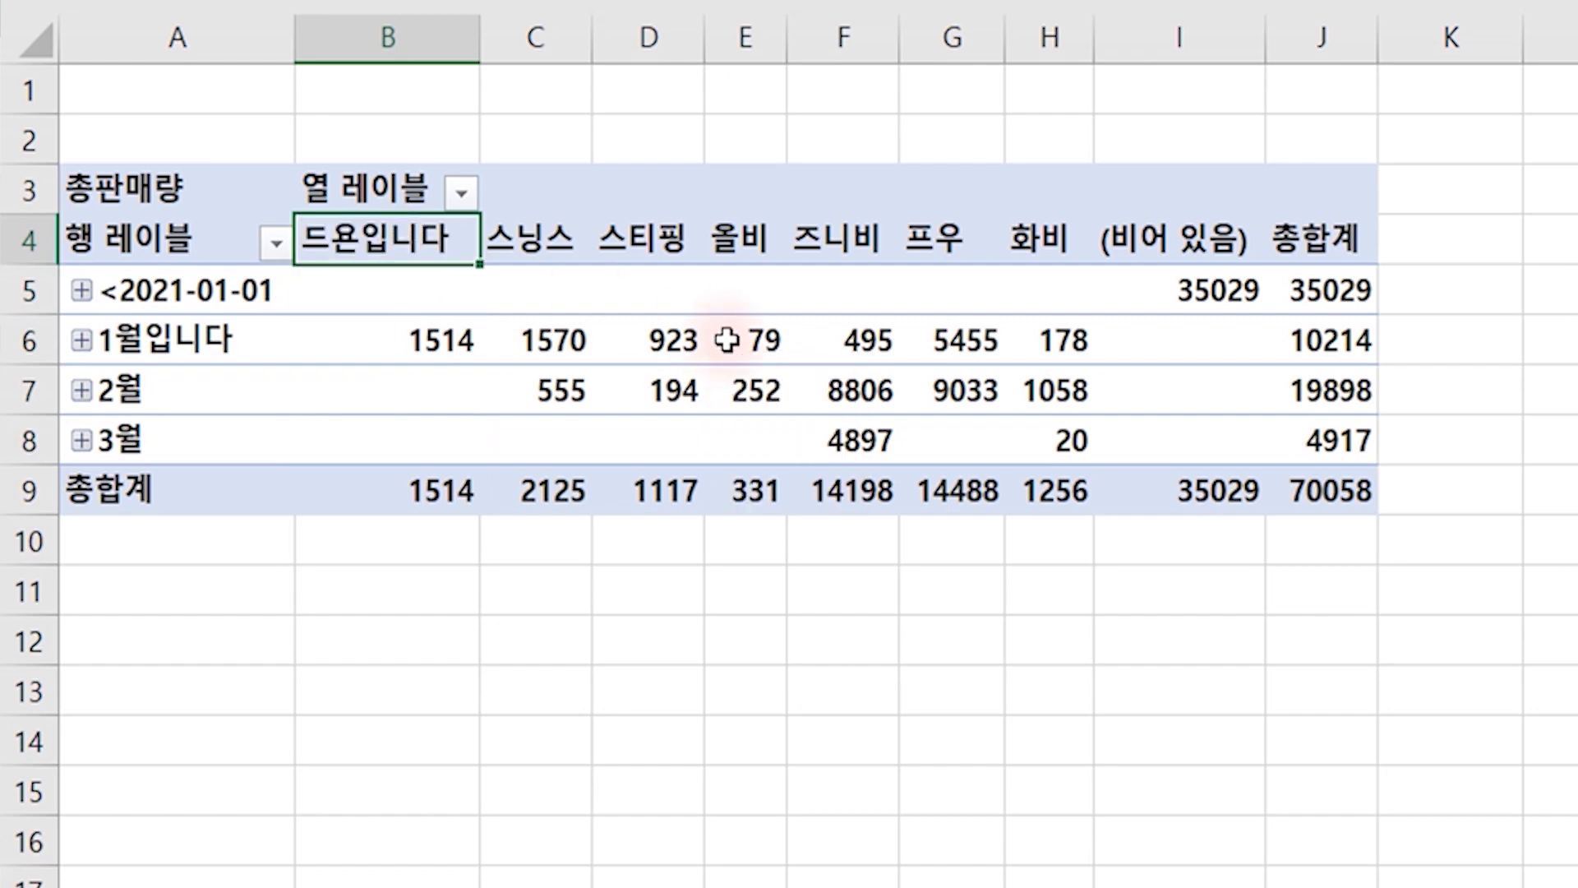
pyautogui.press('Return')
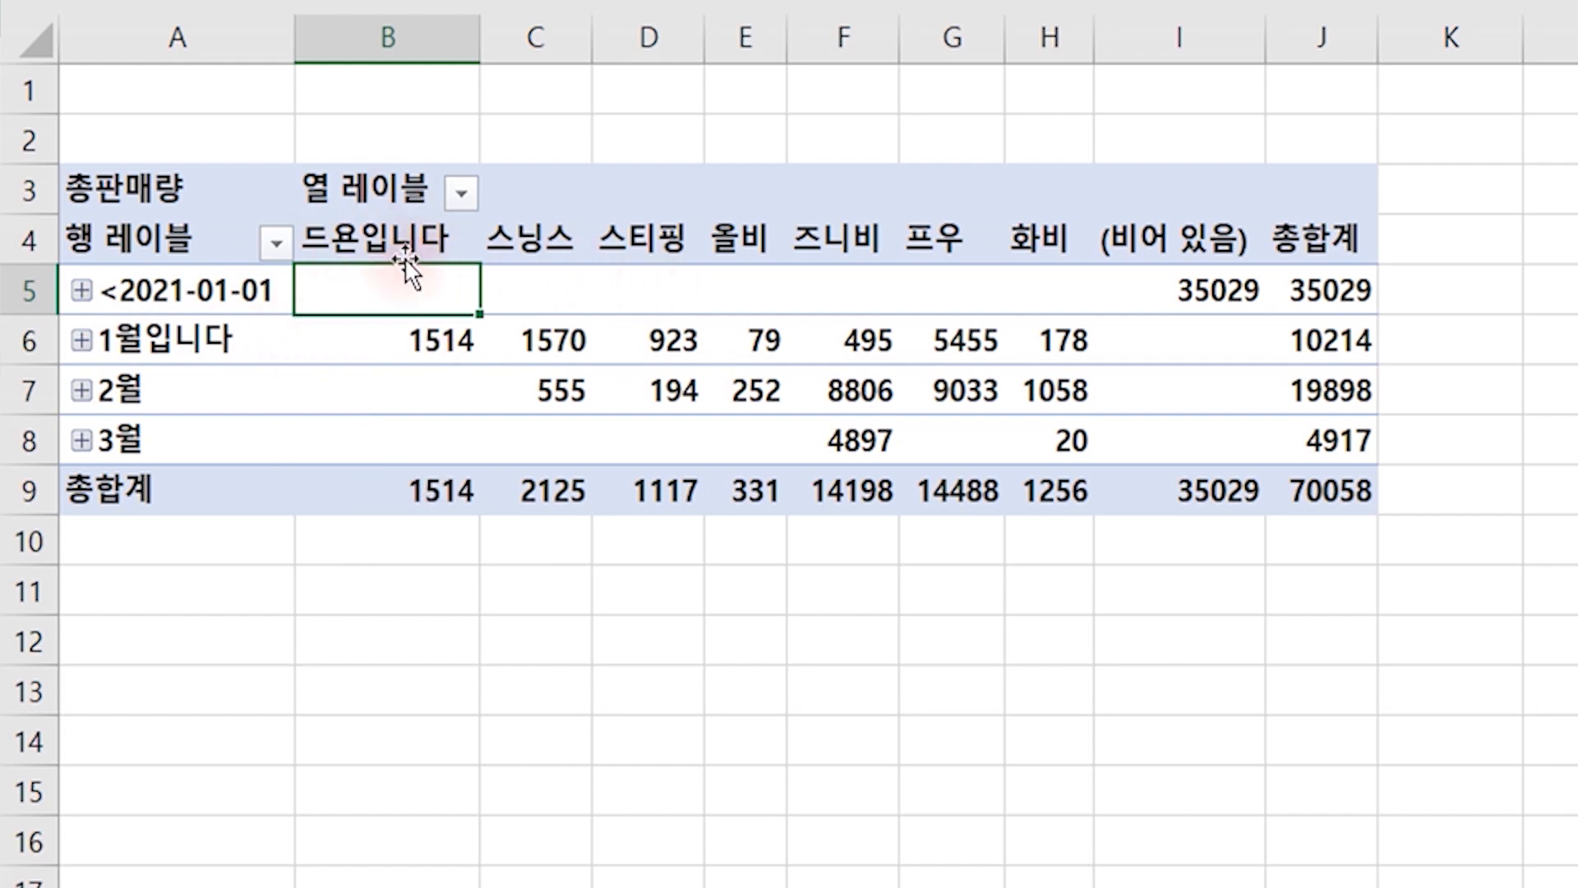
# Try to delete the 열 레이블 caption in B3 as a whole cell.
pyautogui.click(386, 188)
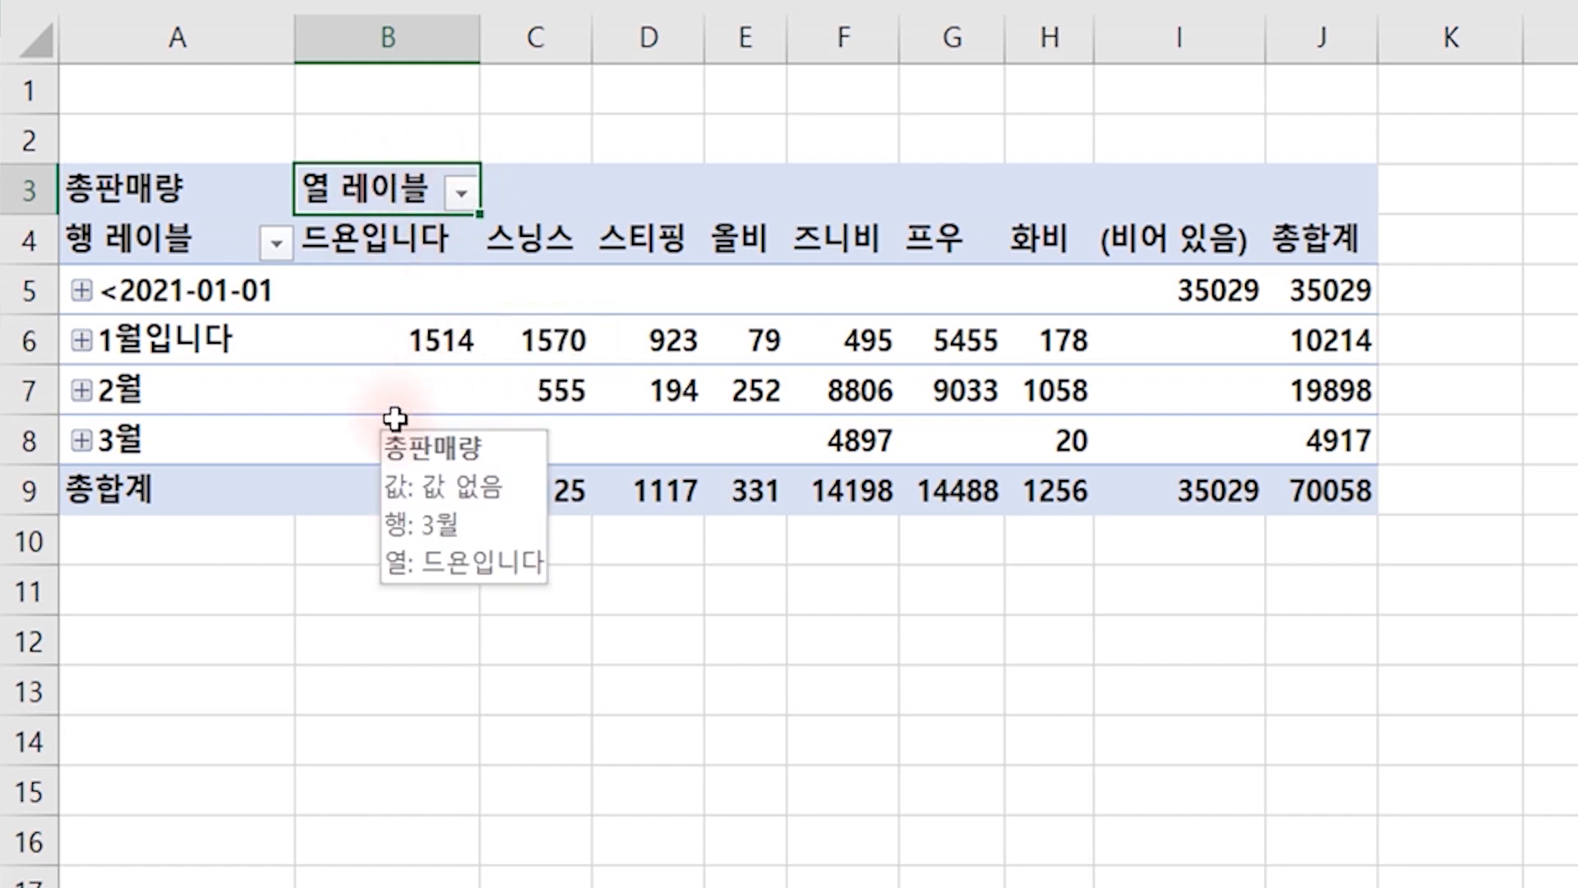
pyautogui.press('Delete')
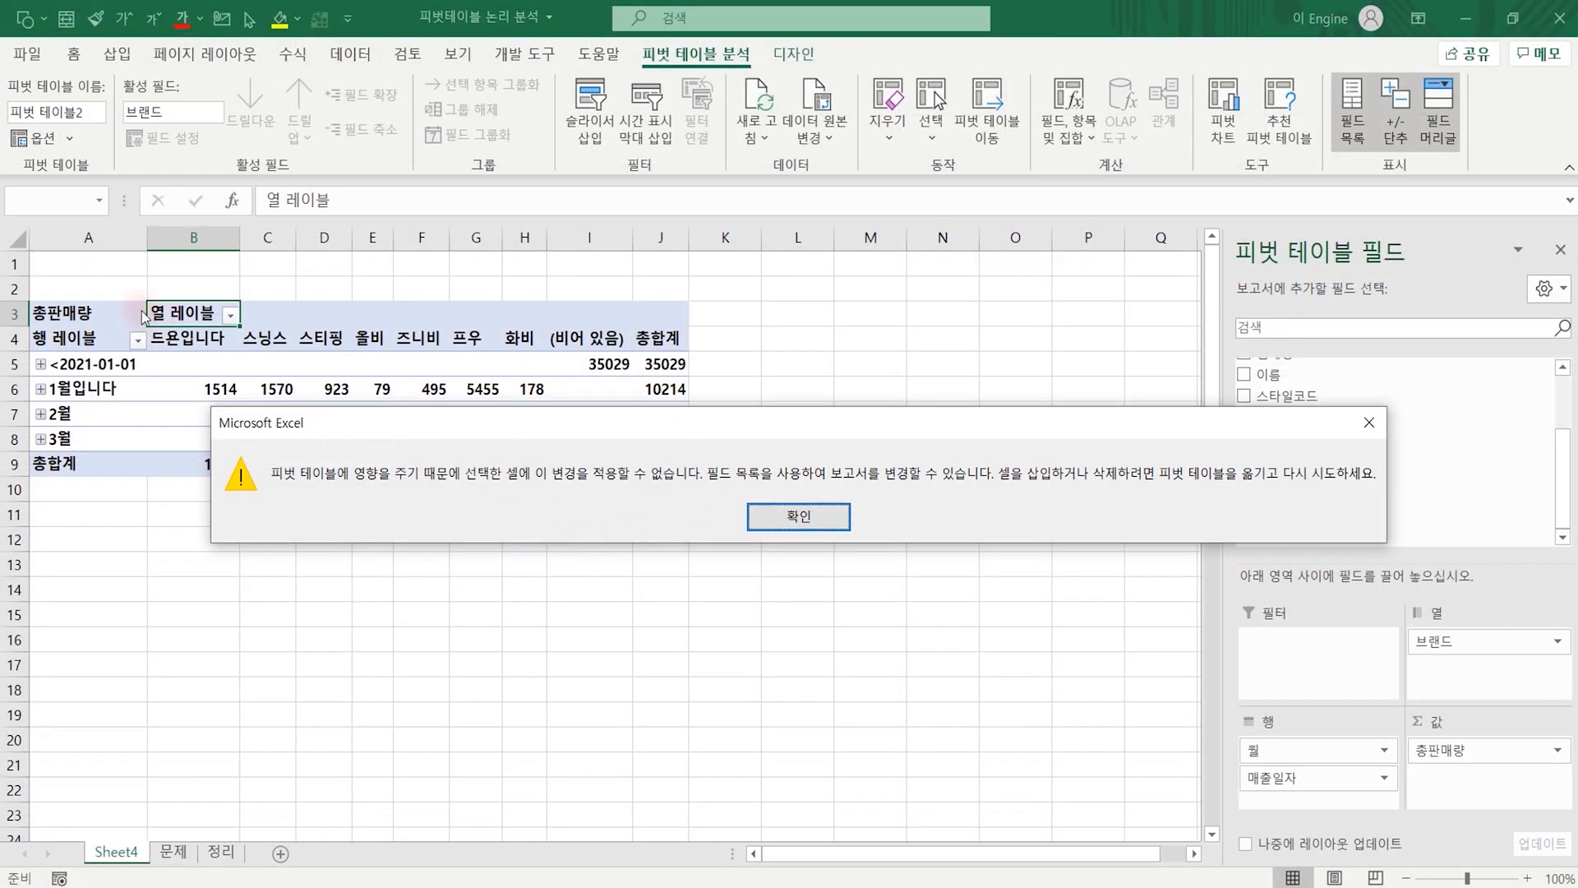
pyautogui.press('Return')
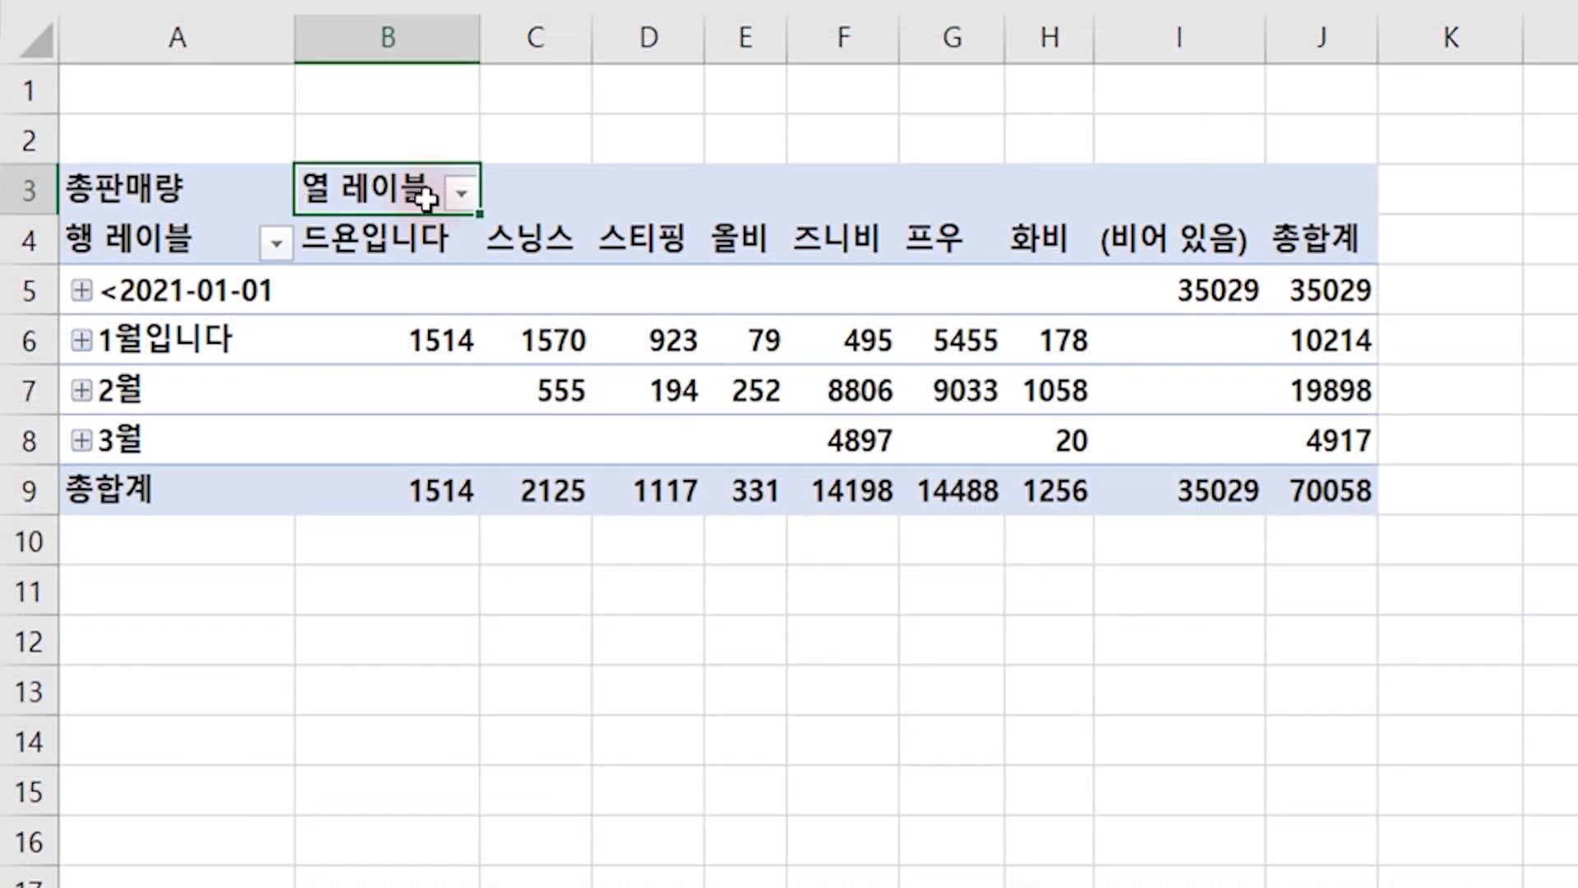
# Blank out the 열 레이블 caption in B3 by editing its text.
pyautogui.doubleClick(215, 314)
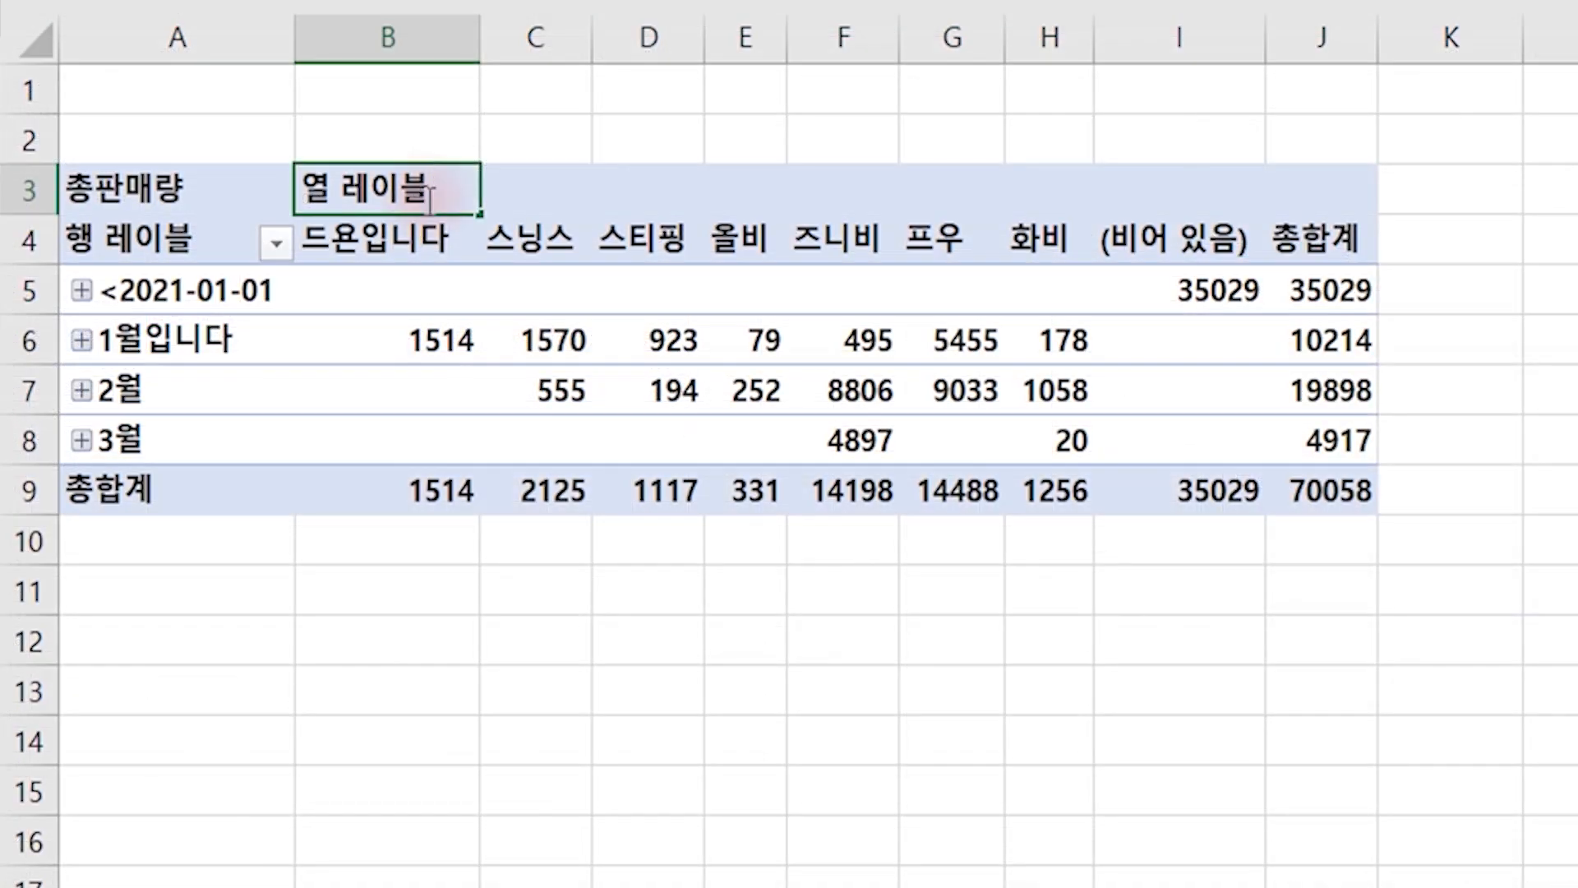
pyautogui.press('BackSpace')
pyautogui.press('BackSpace')
pyautogui.press('BackSpace')
pyautogui.press('BackSpace')
pyautogui.press('BackSpace')
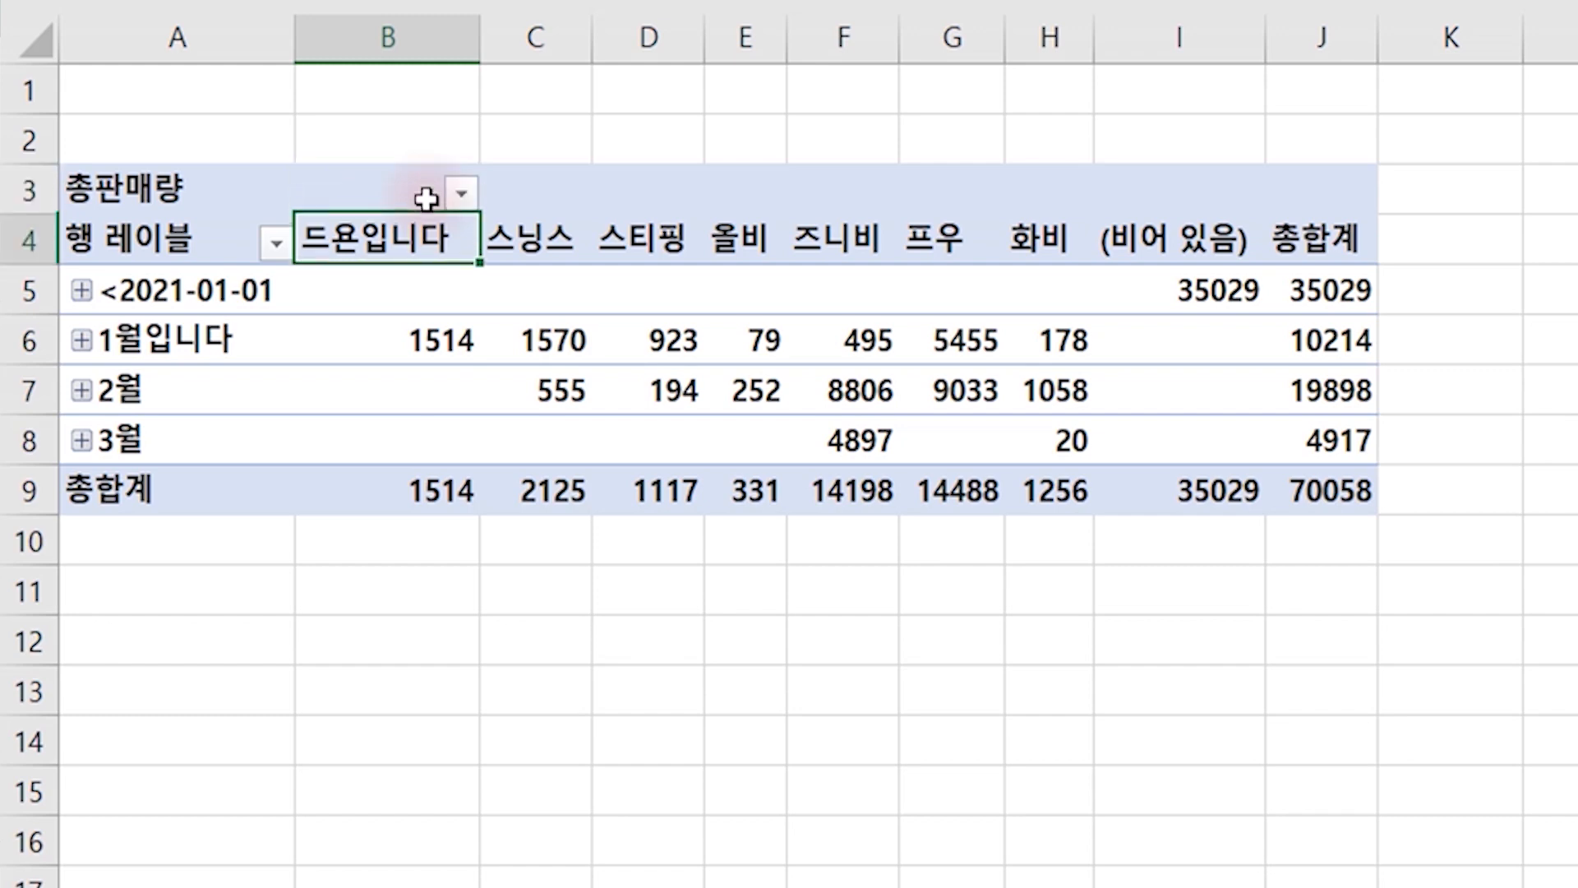
pyautogui.press('Return')
pyautogui.click(426, 198)
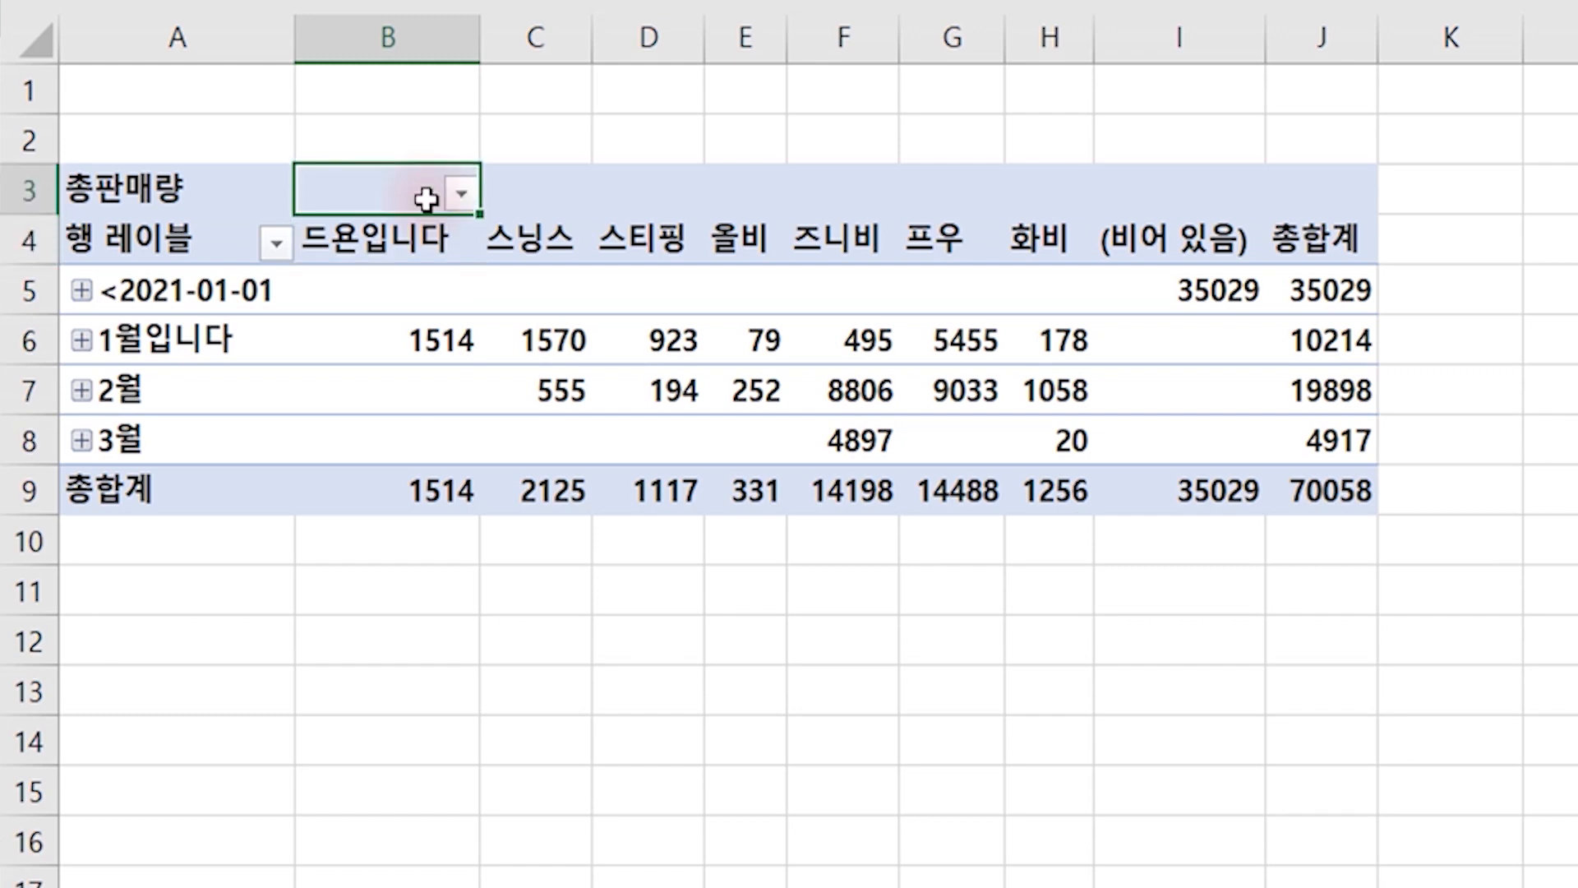
# Fill the cells B5:H5 in the <2021-01-01 row with yellow.
pyautogui.moveTo(496, 359)
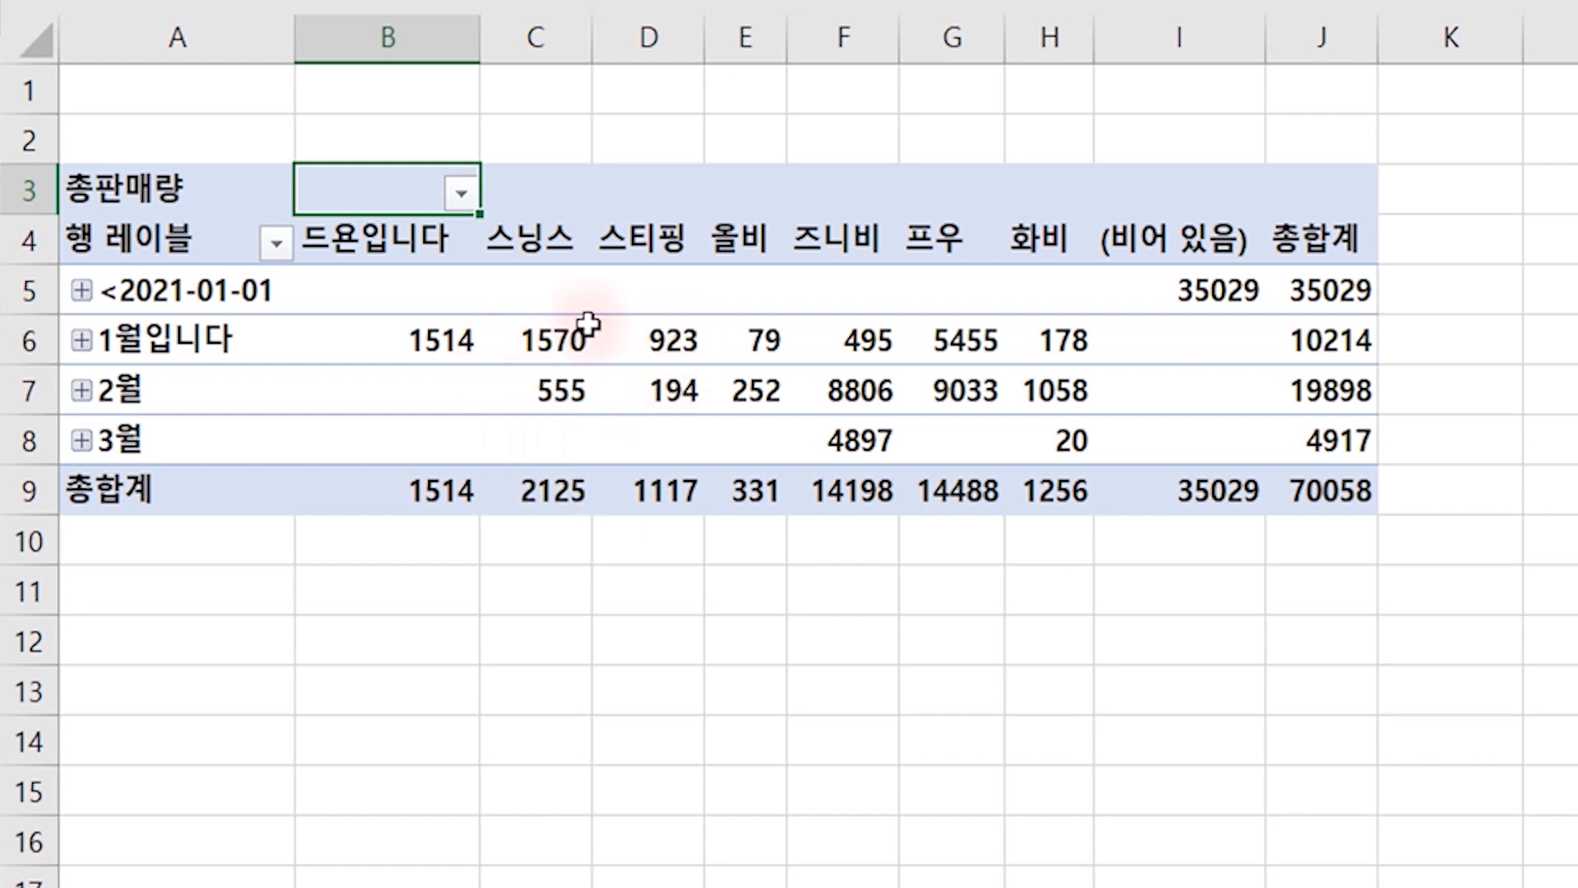
pyautogui.moveTo(407, 291)
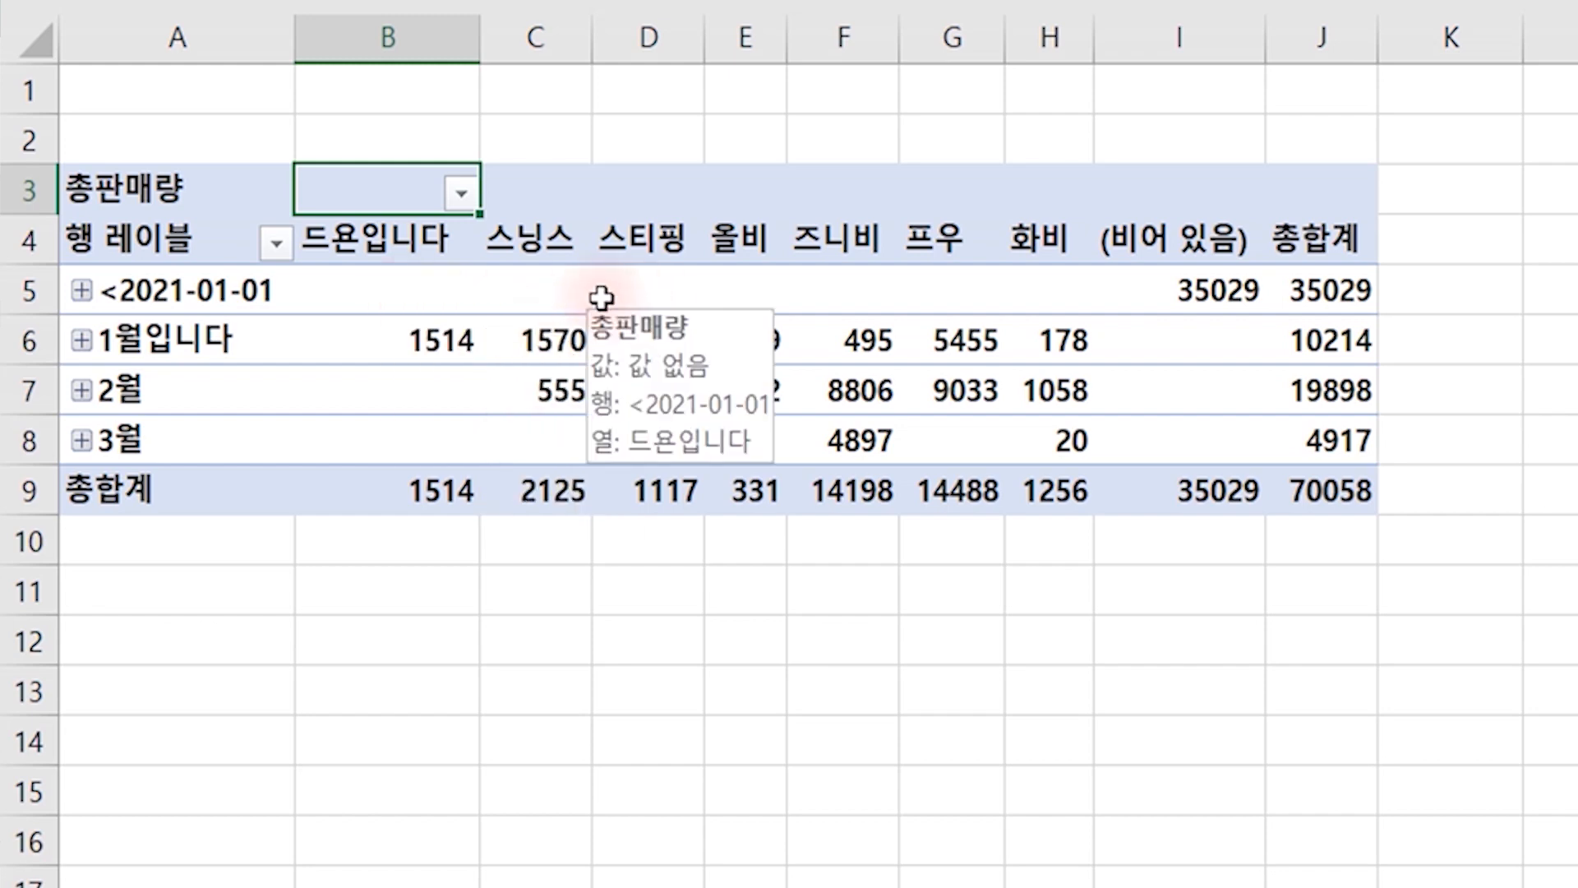
pyautogui.moveTo(534, 289); pyautogui.dragTo(708, 421)
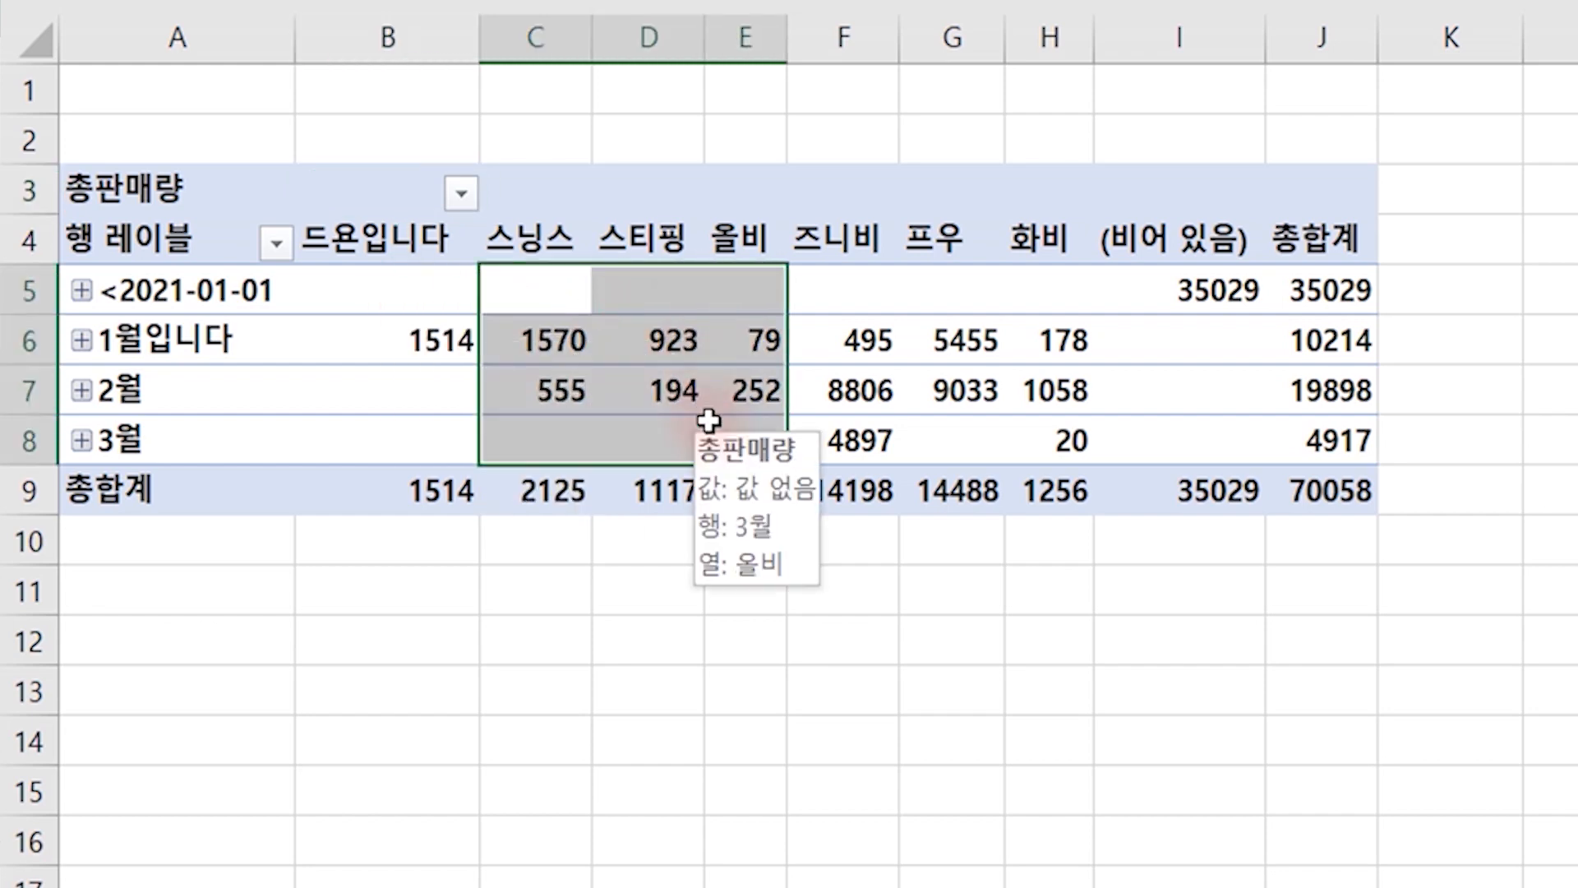
pyautogui.click(424, 290)
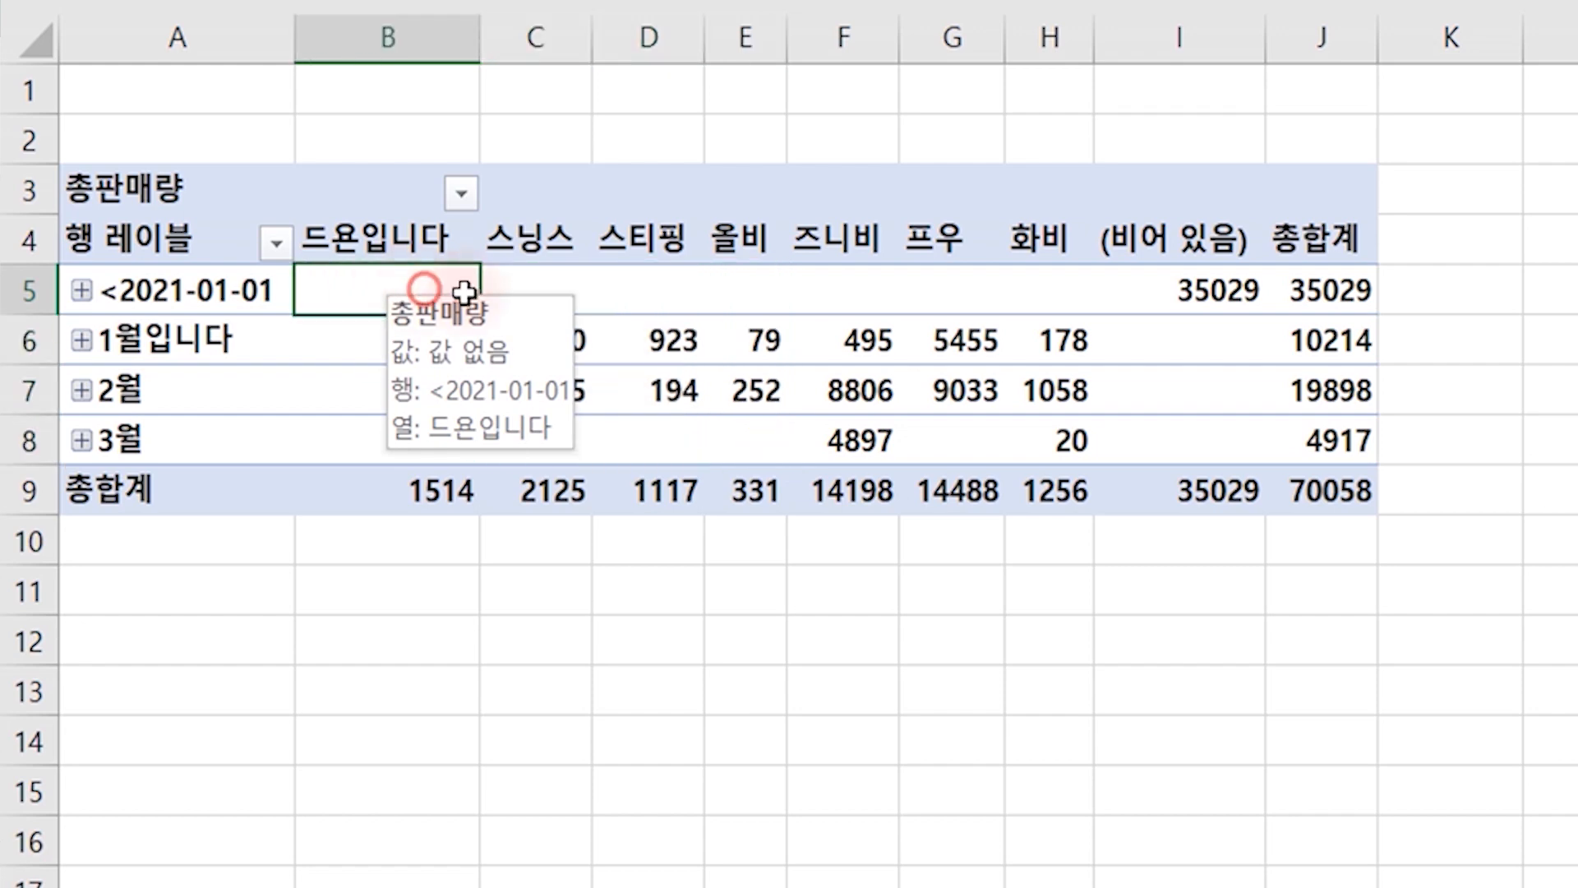
pyautogui.moveTo(463, 292); pyautogui.dragTo(1033, 290)
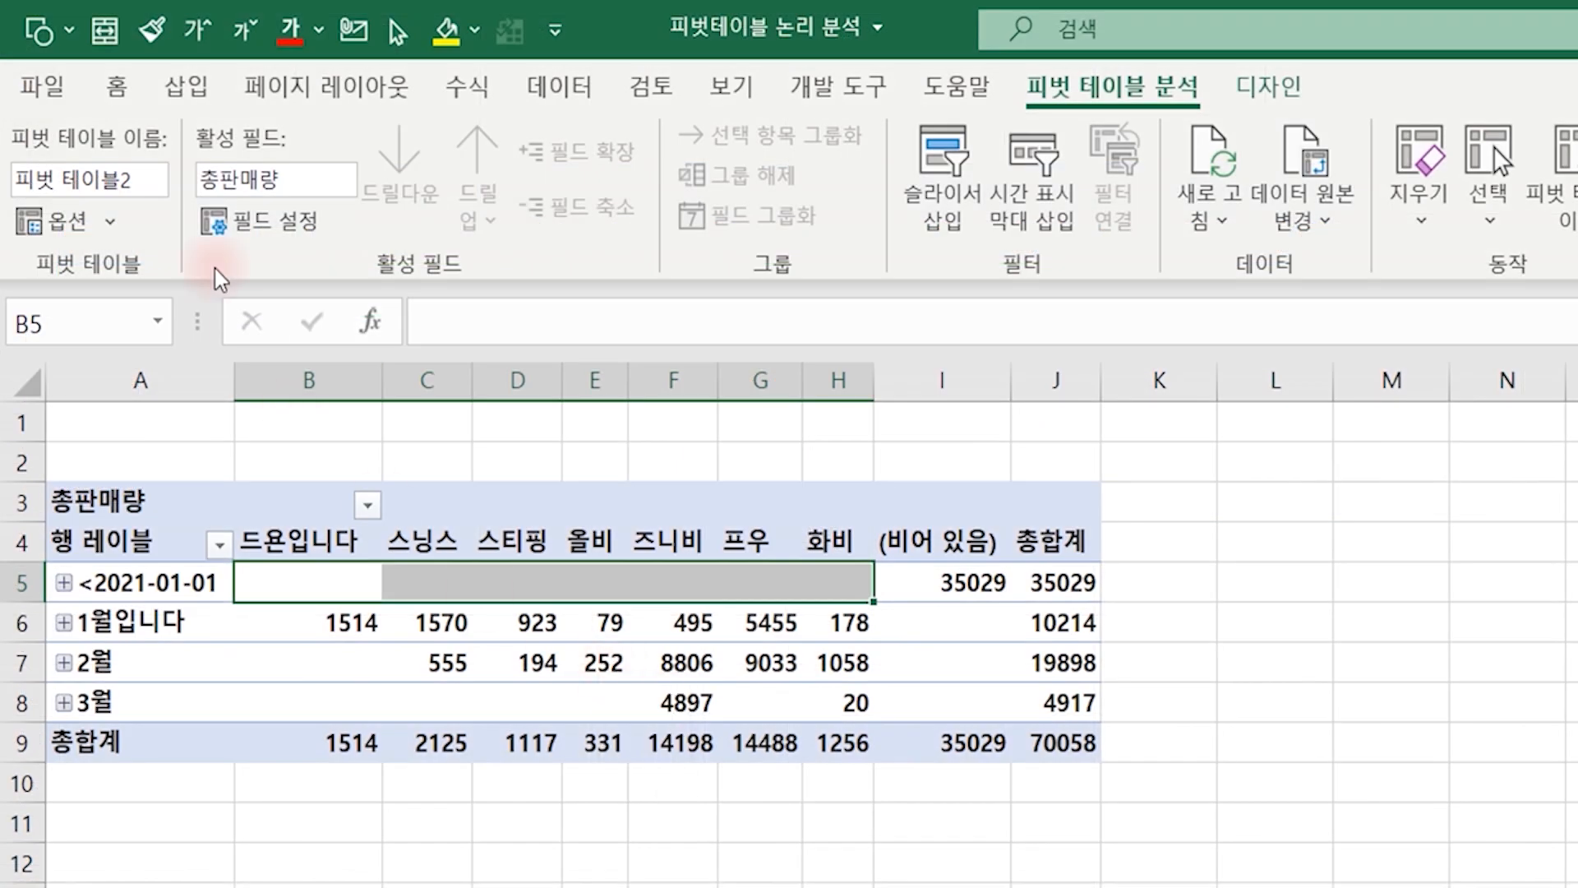
pyautogui.click(117, 89)
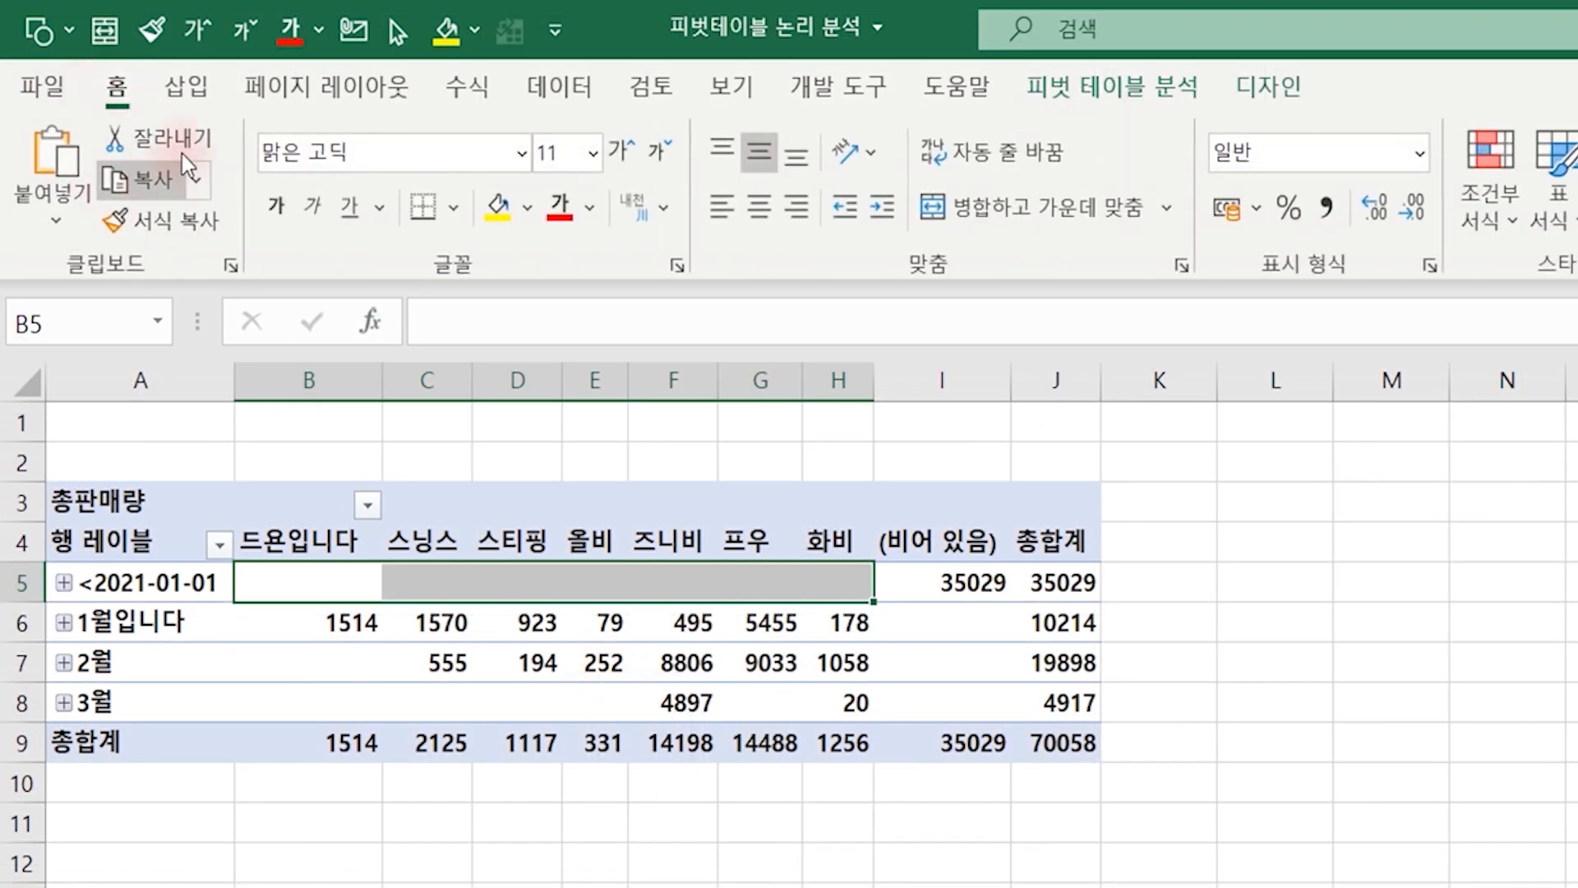
pyautogui.click(446, 30)
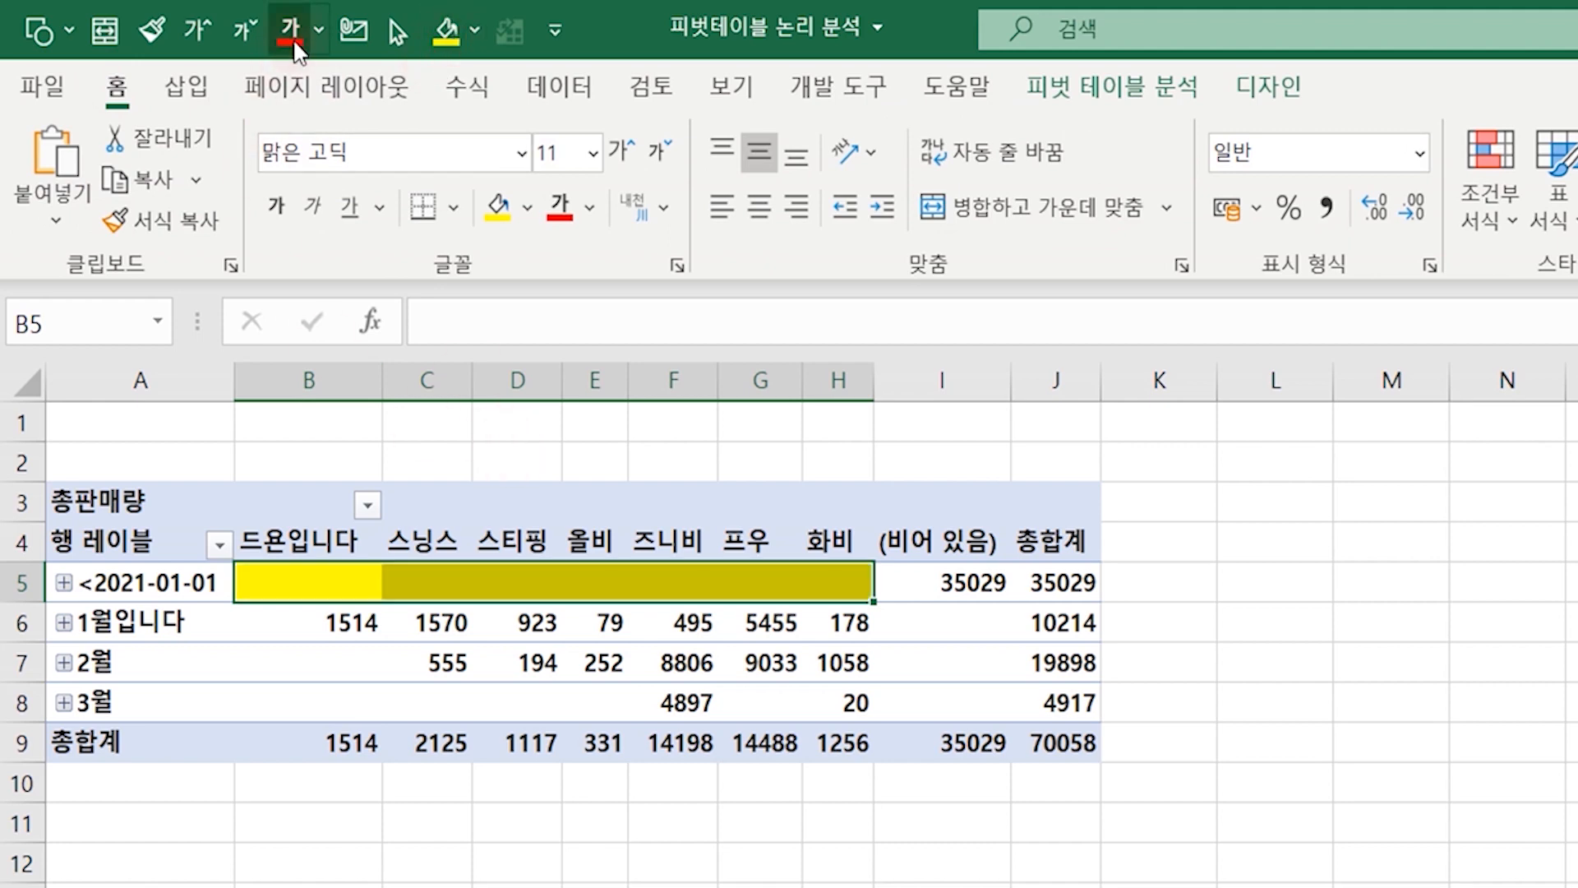
# Align the contents of B5:H5 to the right horizontally and to the top vertically.
pyautogui.click(771, 219)
pyautogui.click(722, 211)
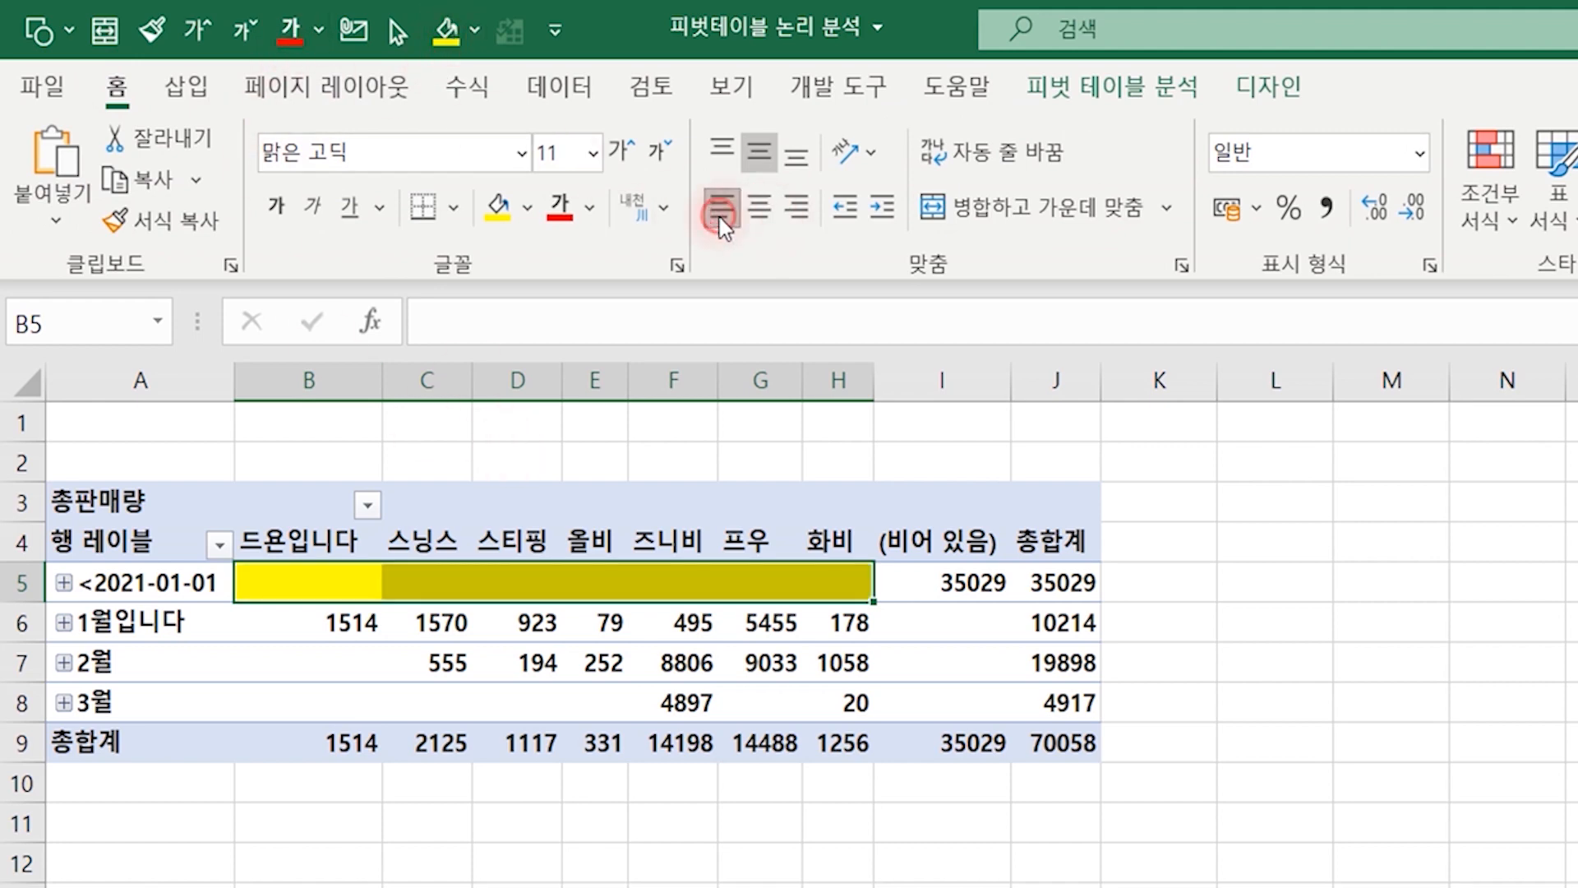
pyautogui.click(789, 212)
pyautogui.click(728, 157)
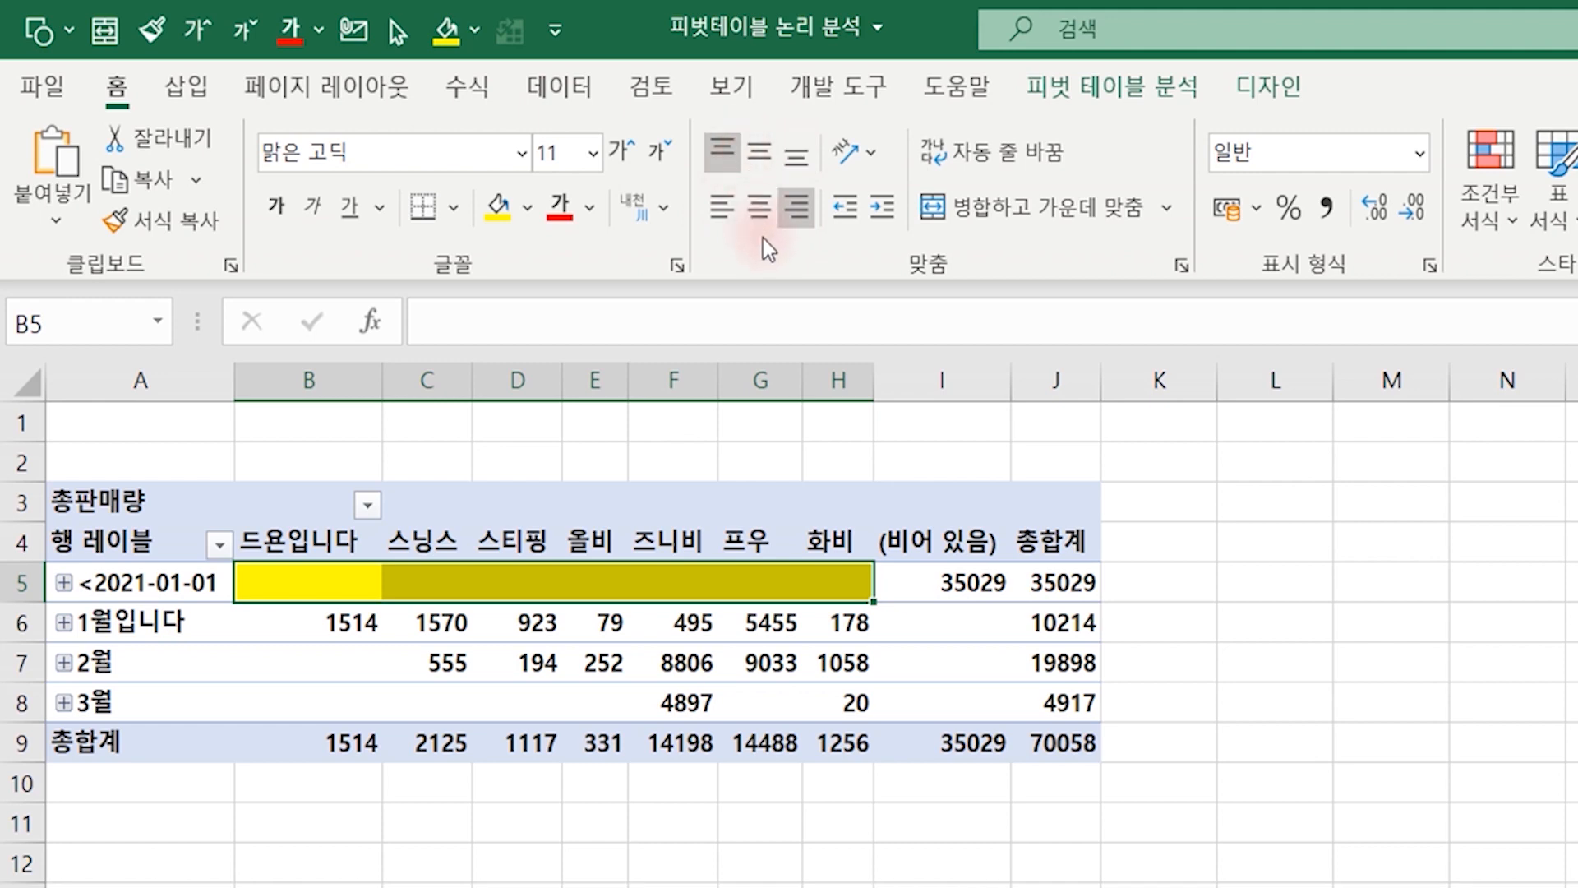
# Try to merge and center the cells B5:H5 inside the pivot table.
pyautogui.click(1046, 207)
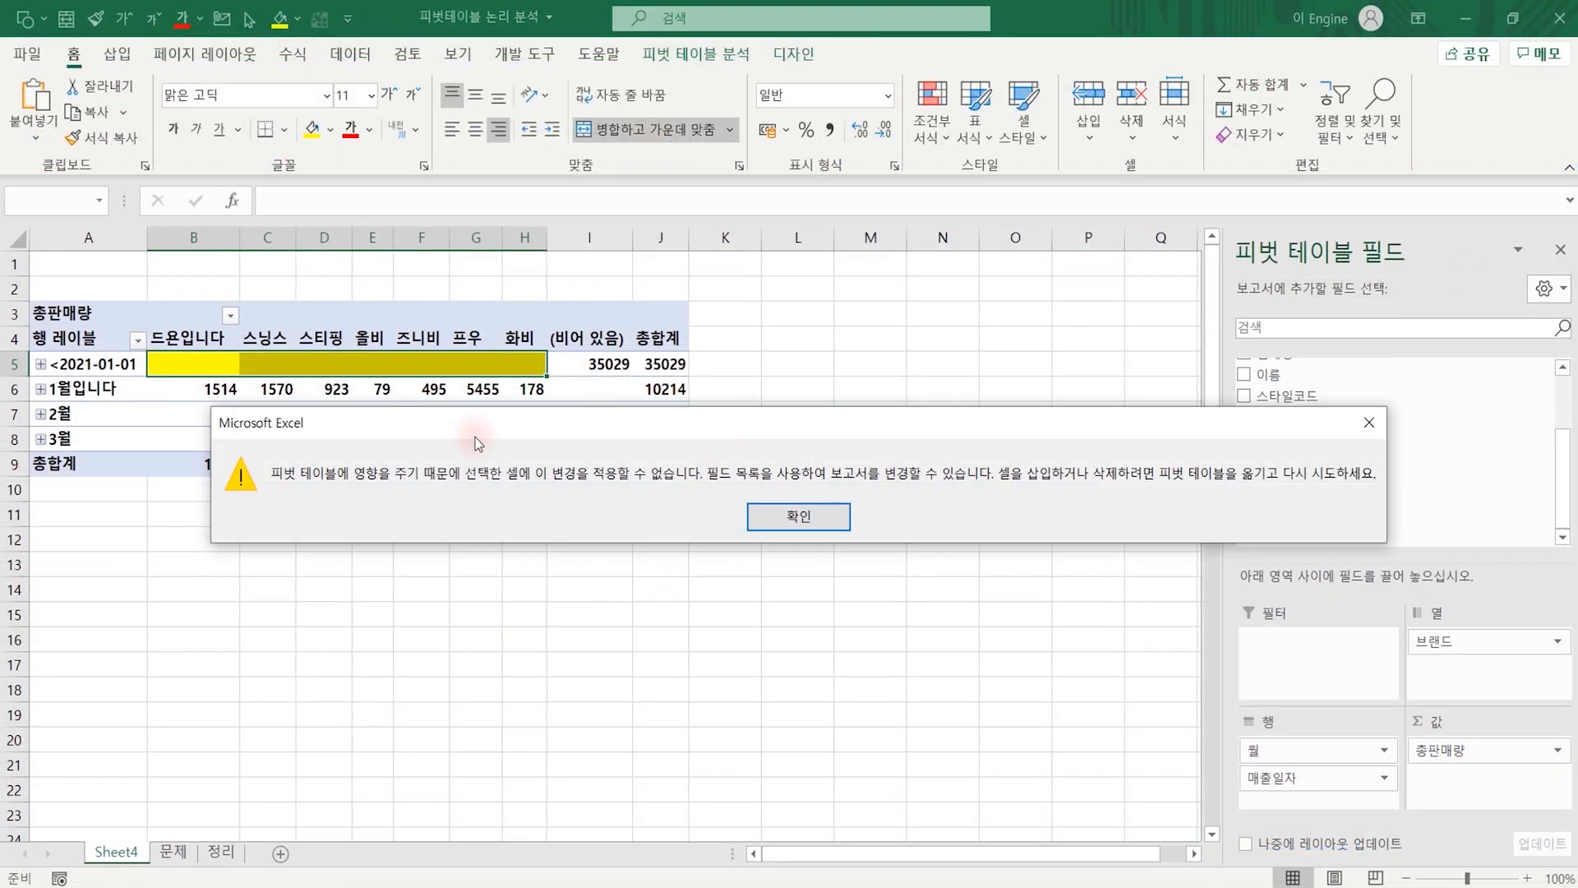
pyautogui.click(787, 523)
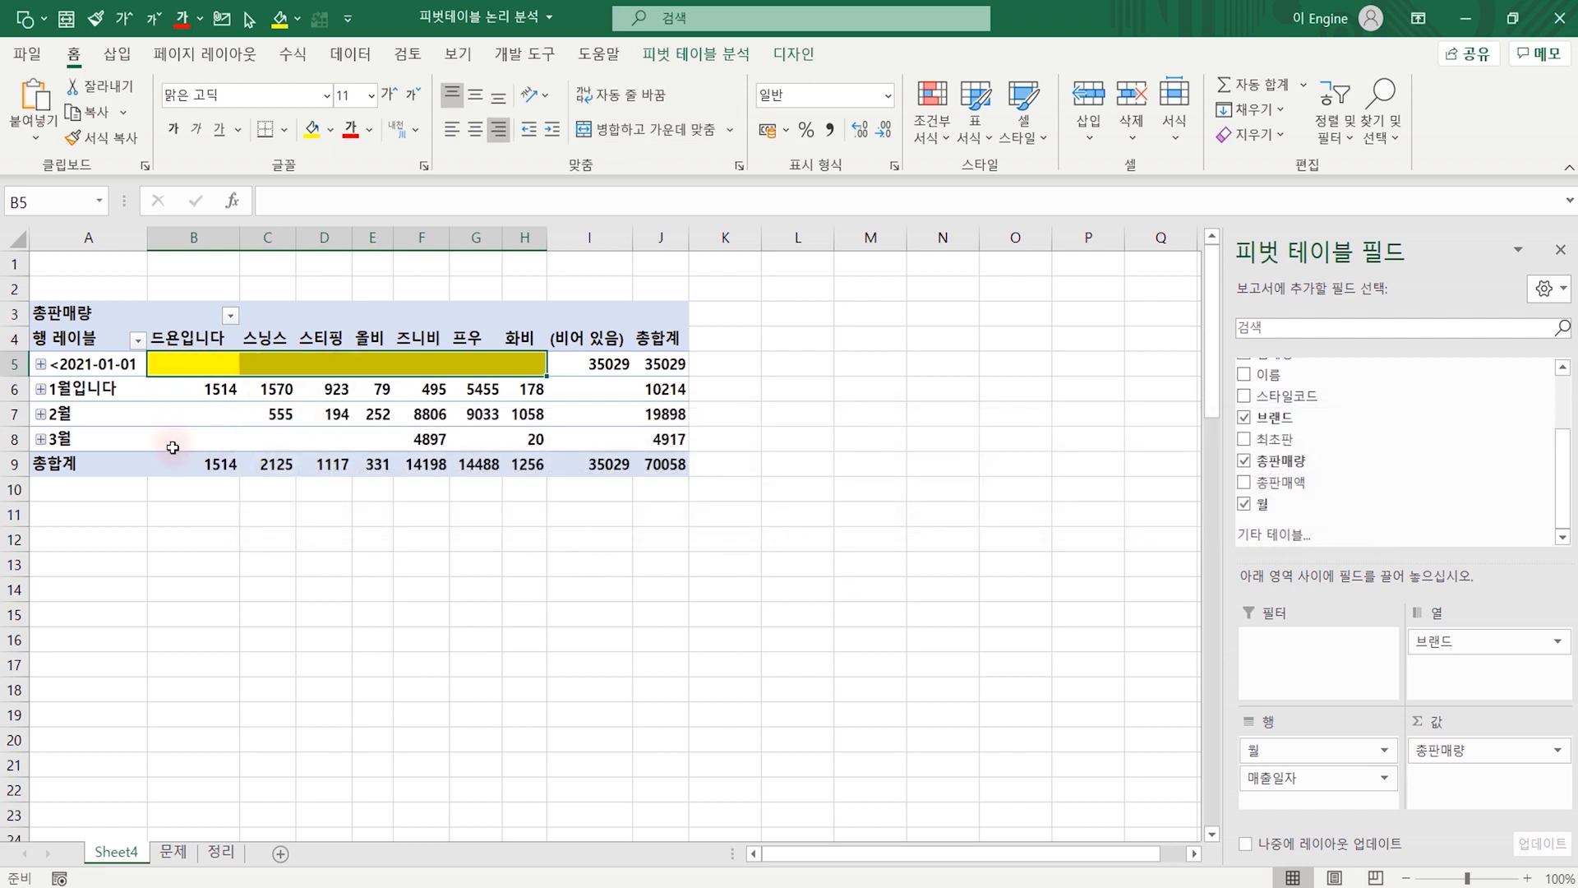
pyautogui.moveTo(351, 437)
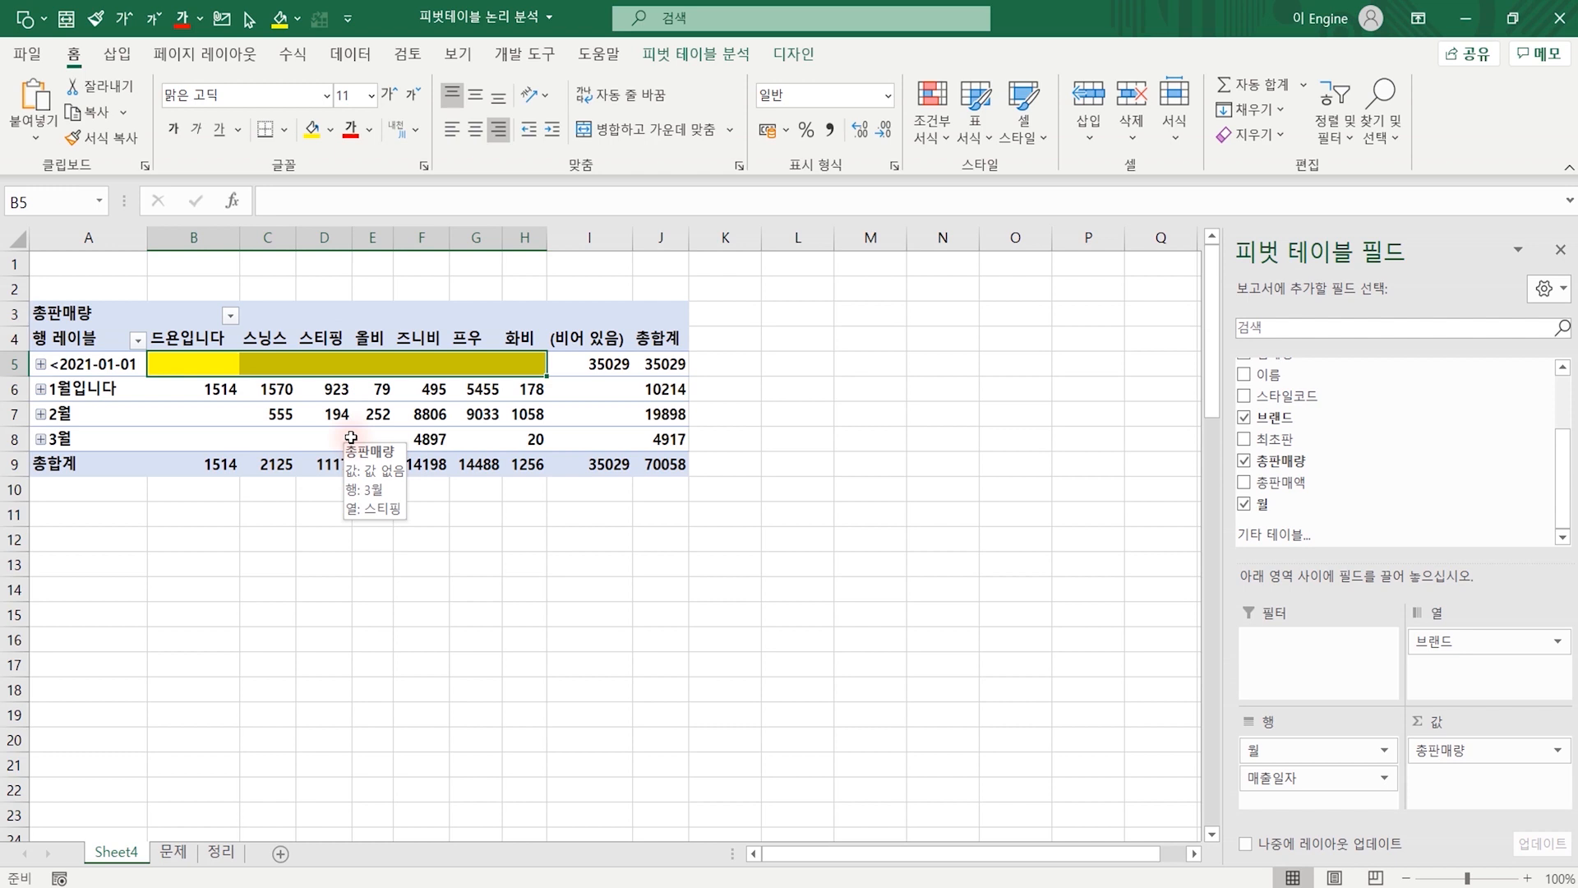
pyautogui.click(358, 535)
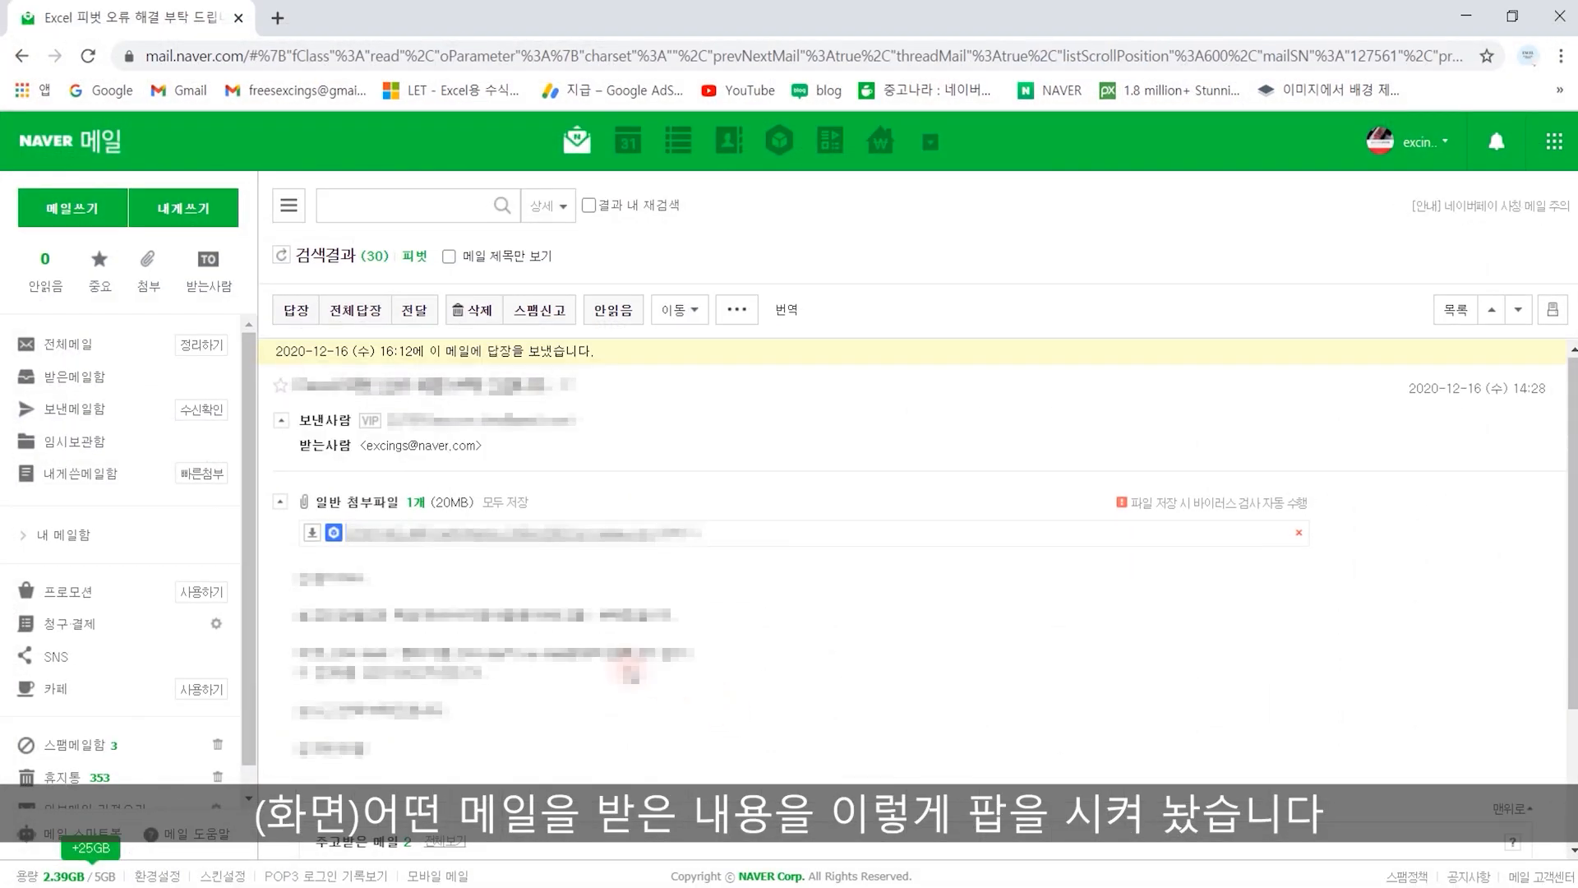
# Download the workbook attached to the e-mail and open it in Excel with editing enabled.
pyautogui.click(482, 533)
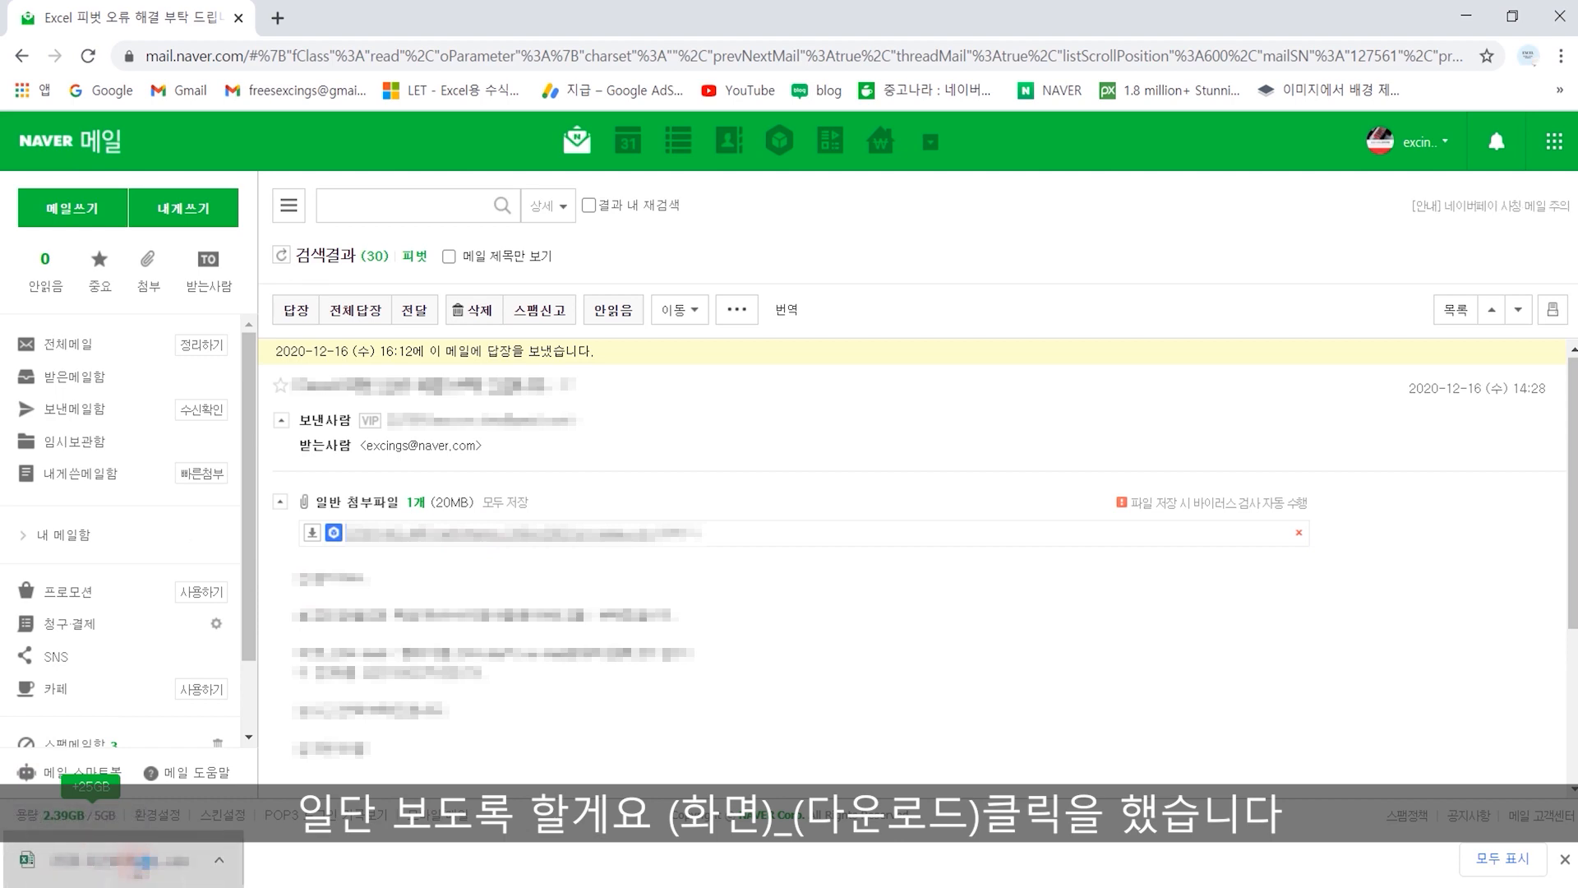
pyautogui.click(123, 859)
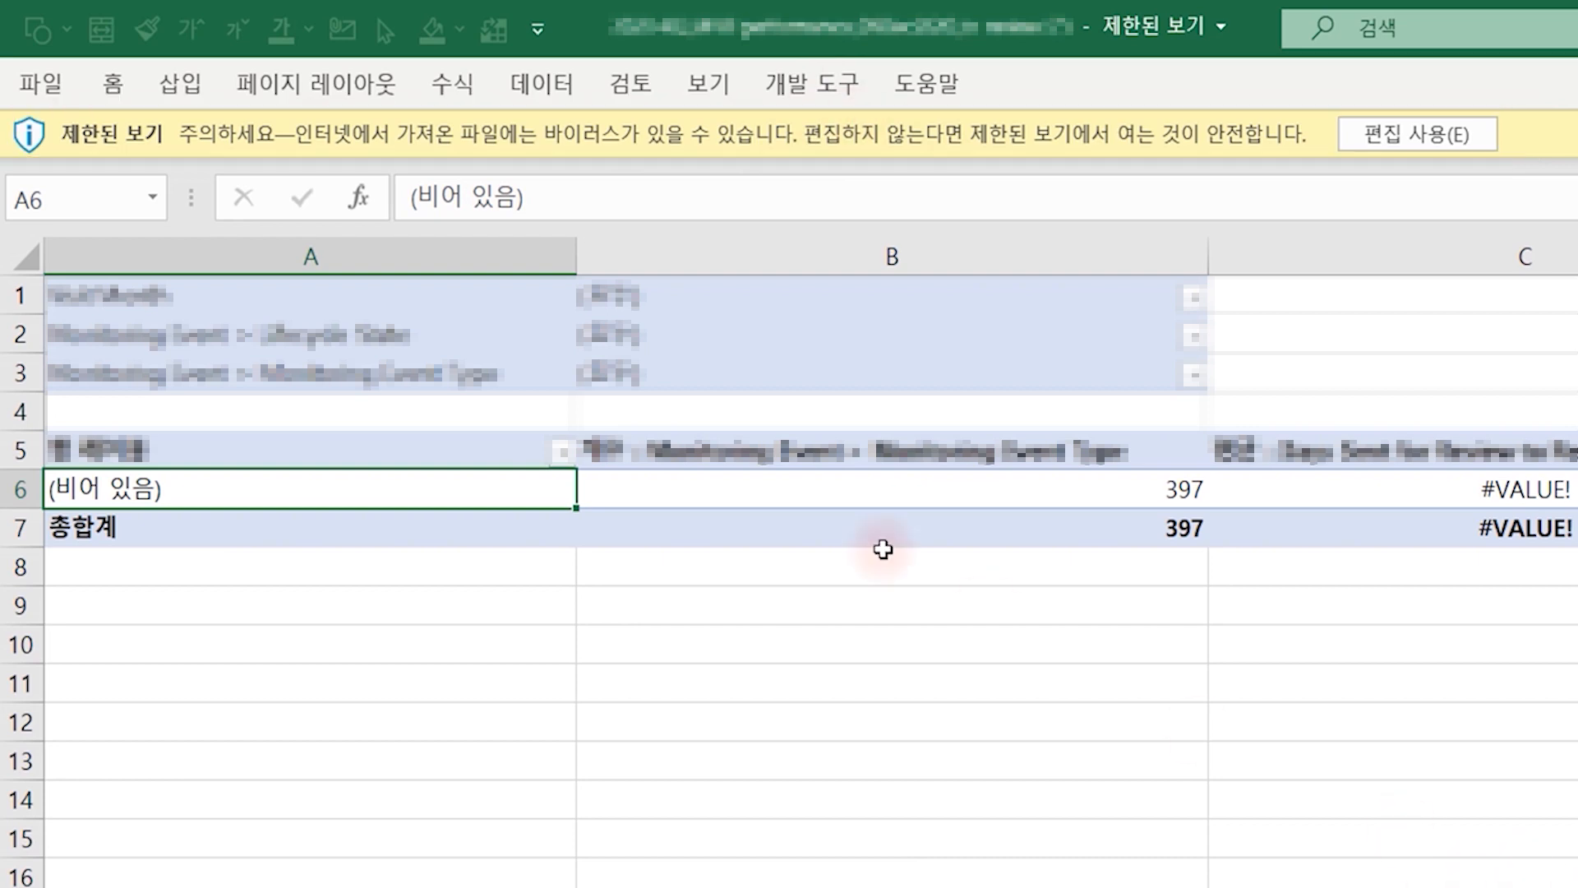
pyautogui.click(1414, 140)
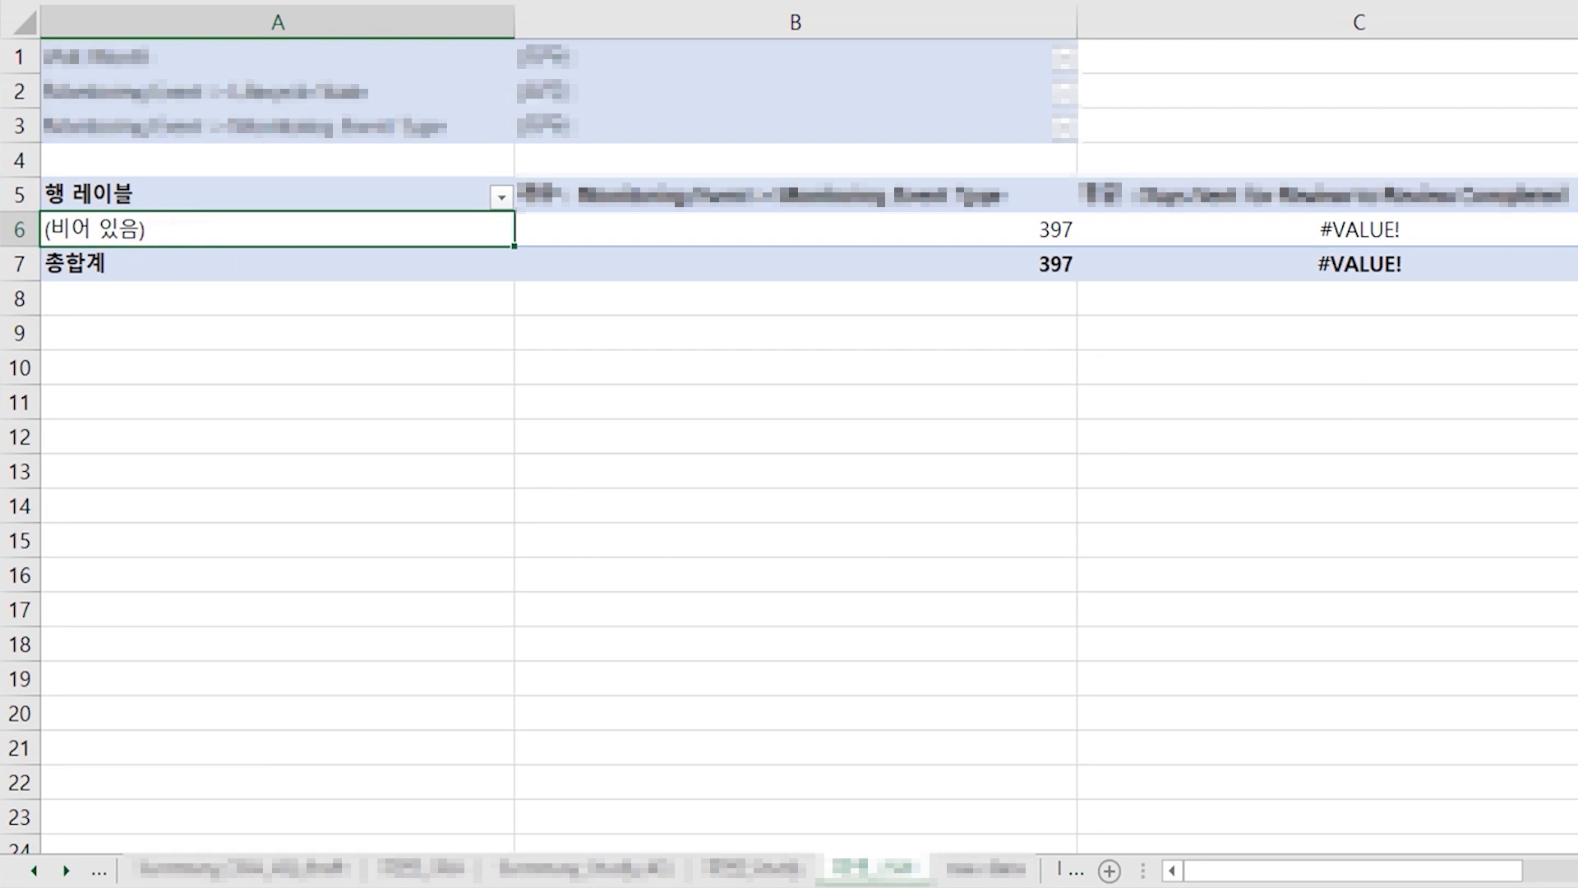
# Examine the entries in column X of the source data sheet behind the pivot table.
pyautogui.scroll(-2, 1533, 361)
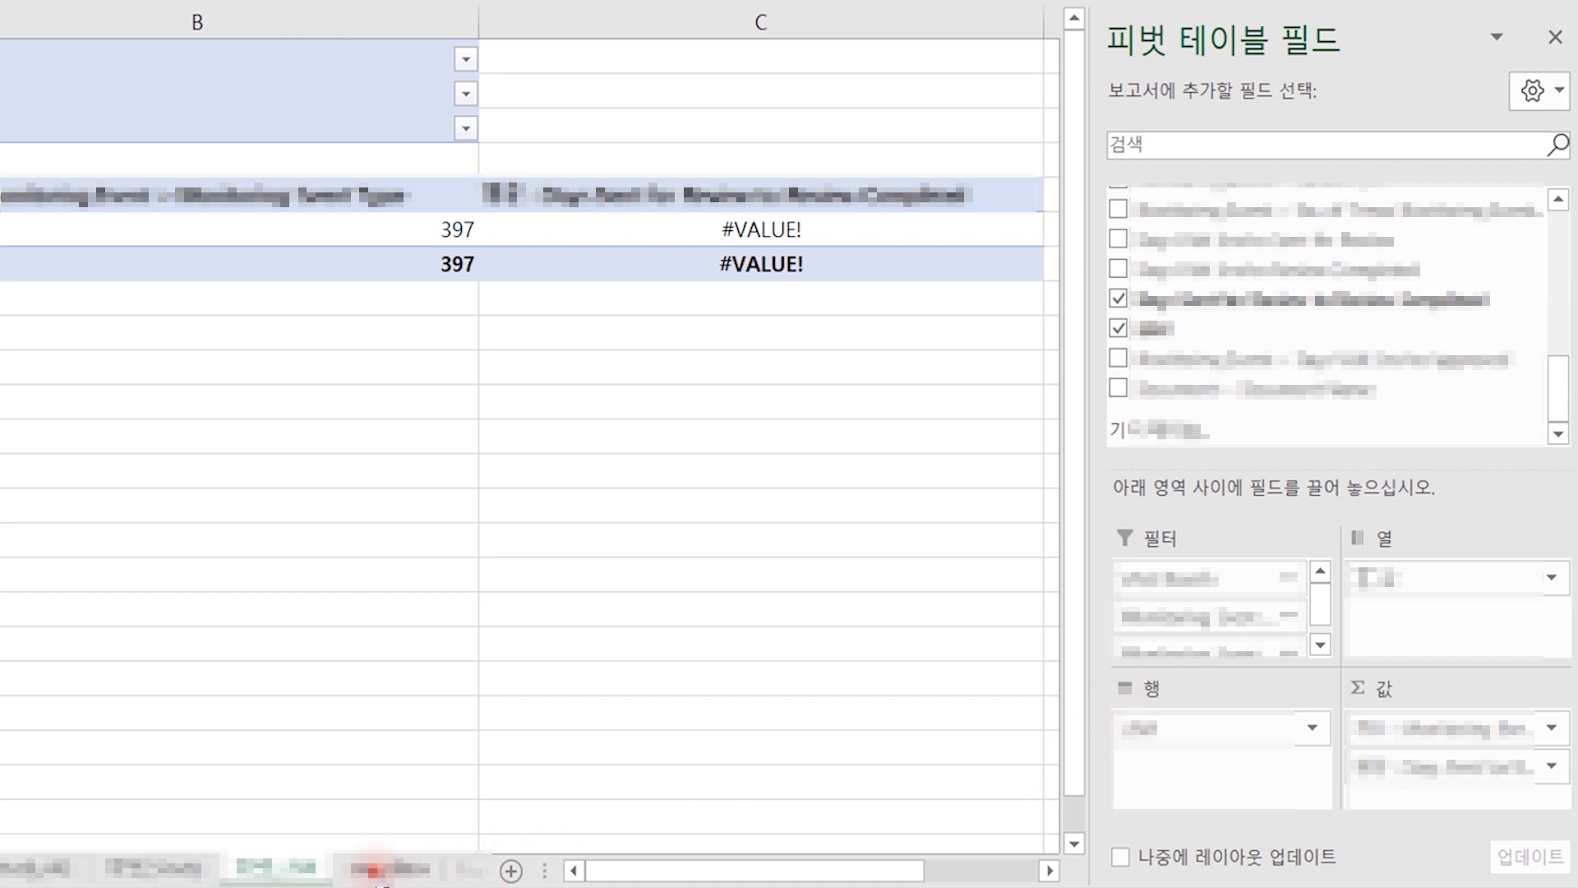
pyautogui.click(374, 869)
pyautogui.click(1104, 187)
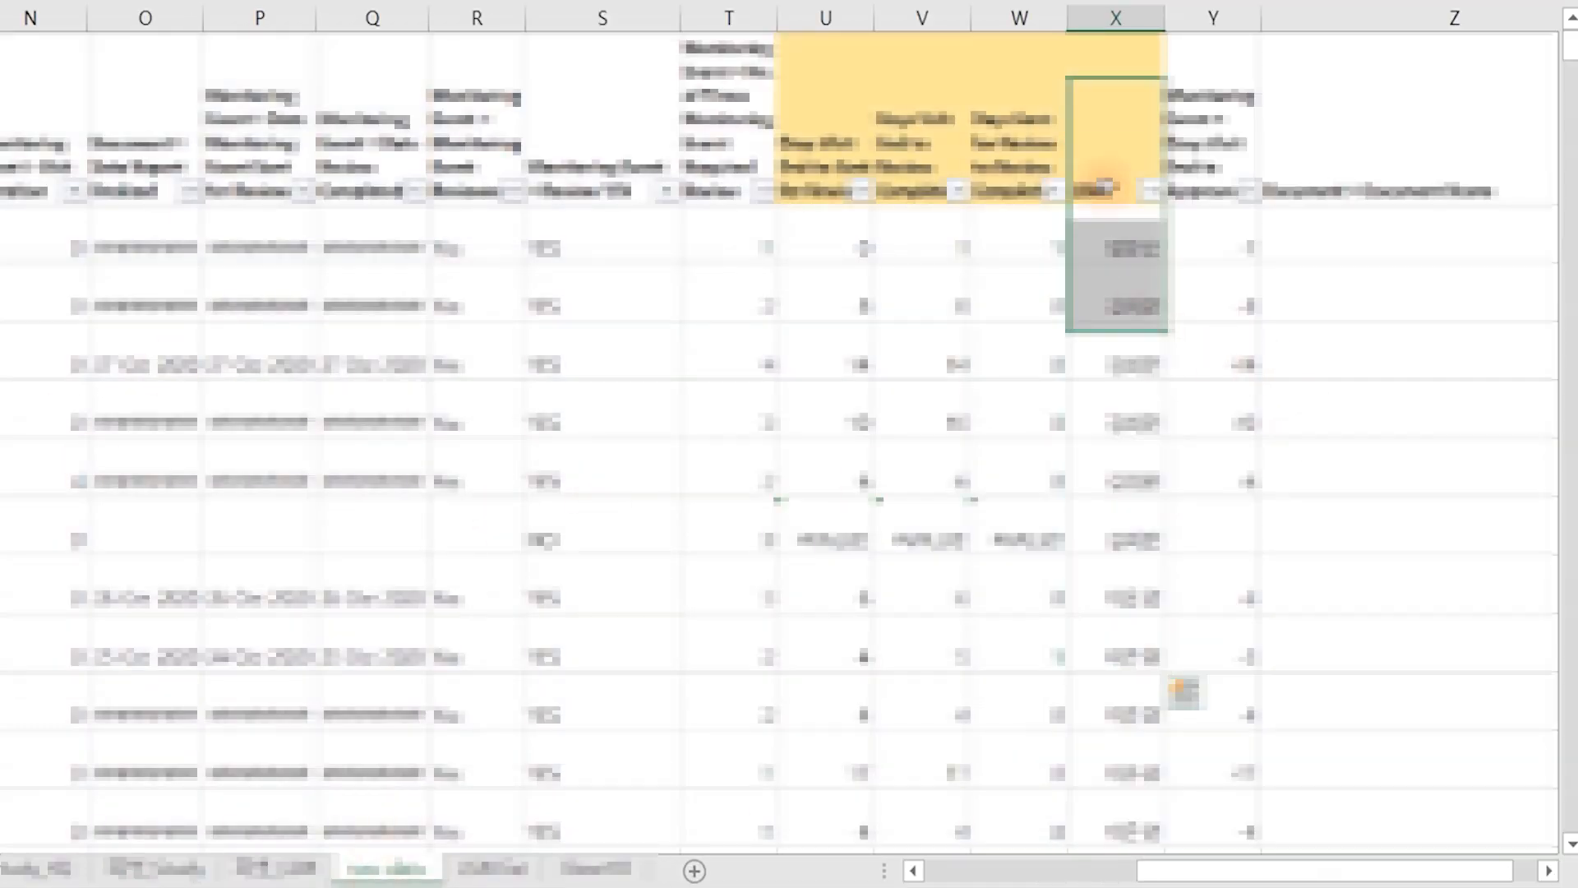
pyautogui.moveTo(1120, 239); pyautogui.dragTo(1143, 880)
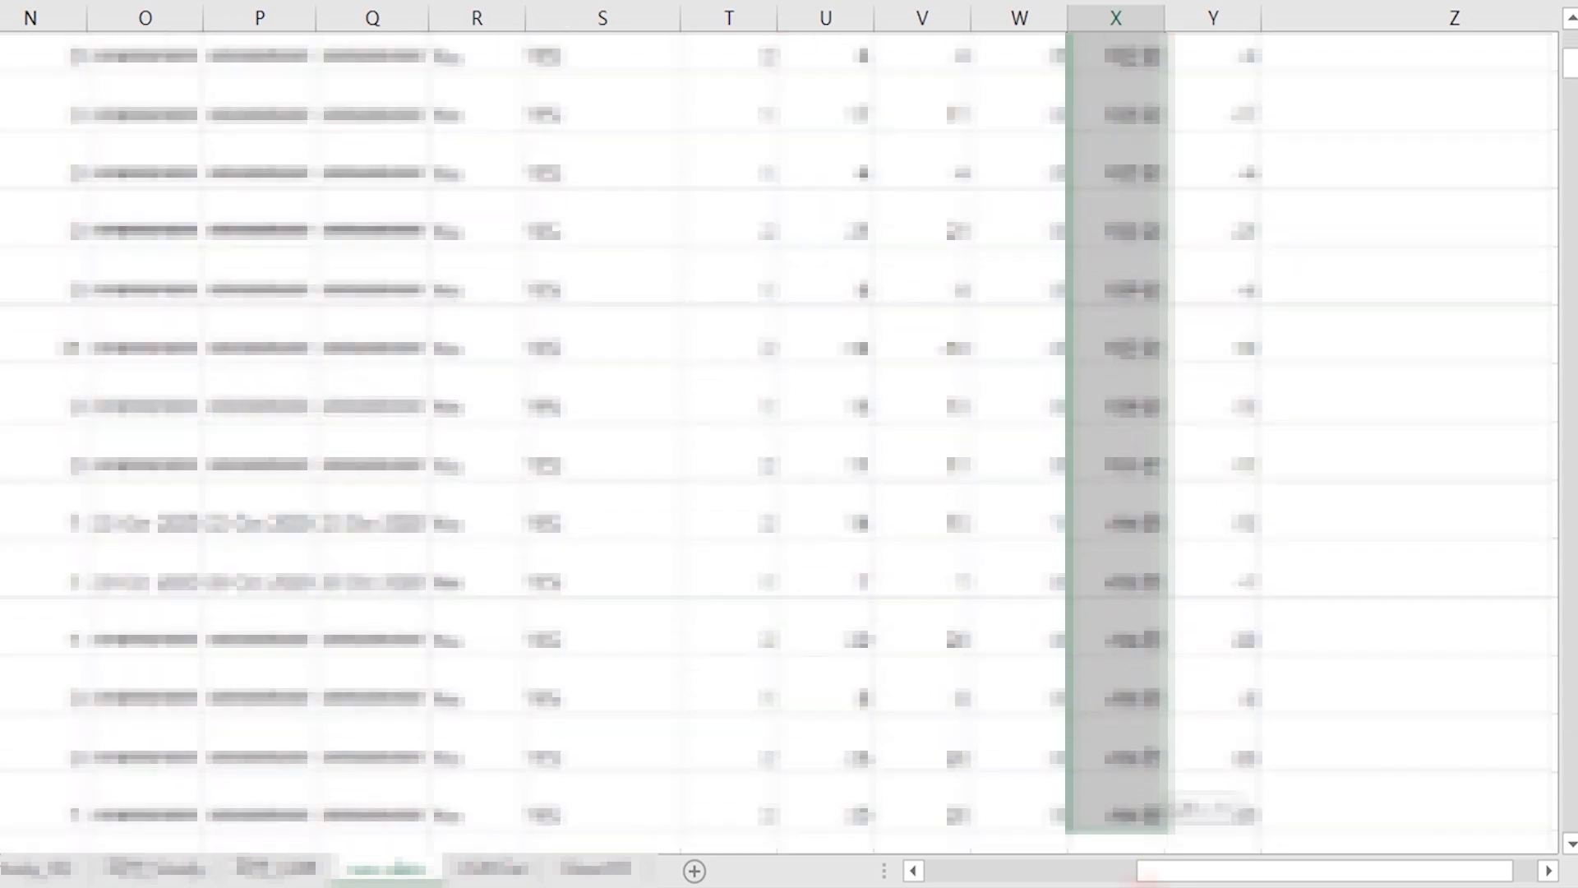
pyautogui.moveTo(1142, 789); pyautogui.dragTo(1120, 239)
# Refresh the pivot table showing only the (비어 있음) row, and undo the refresh.
pyautogui.click(279, 868)
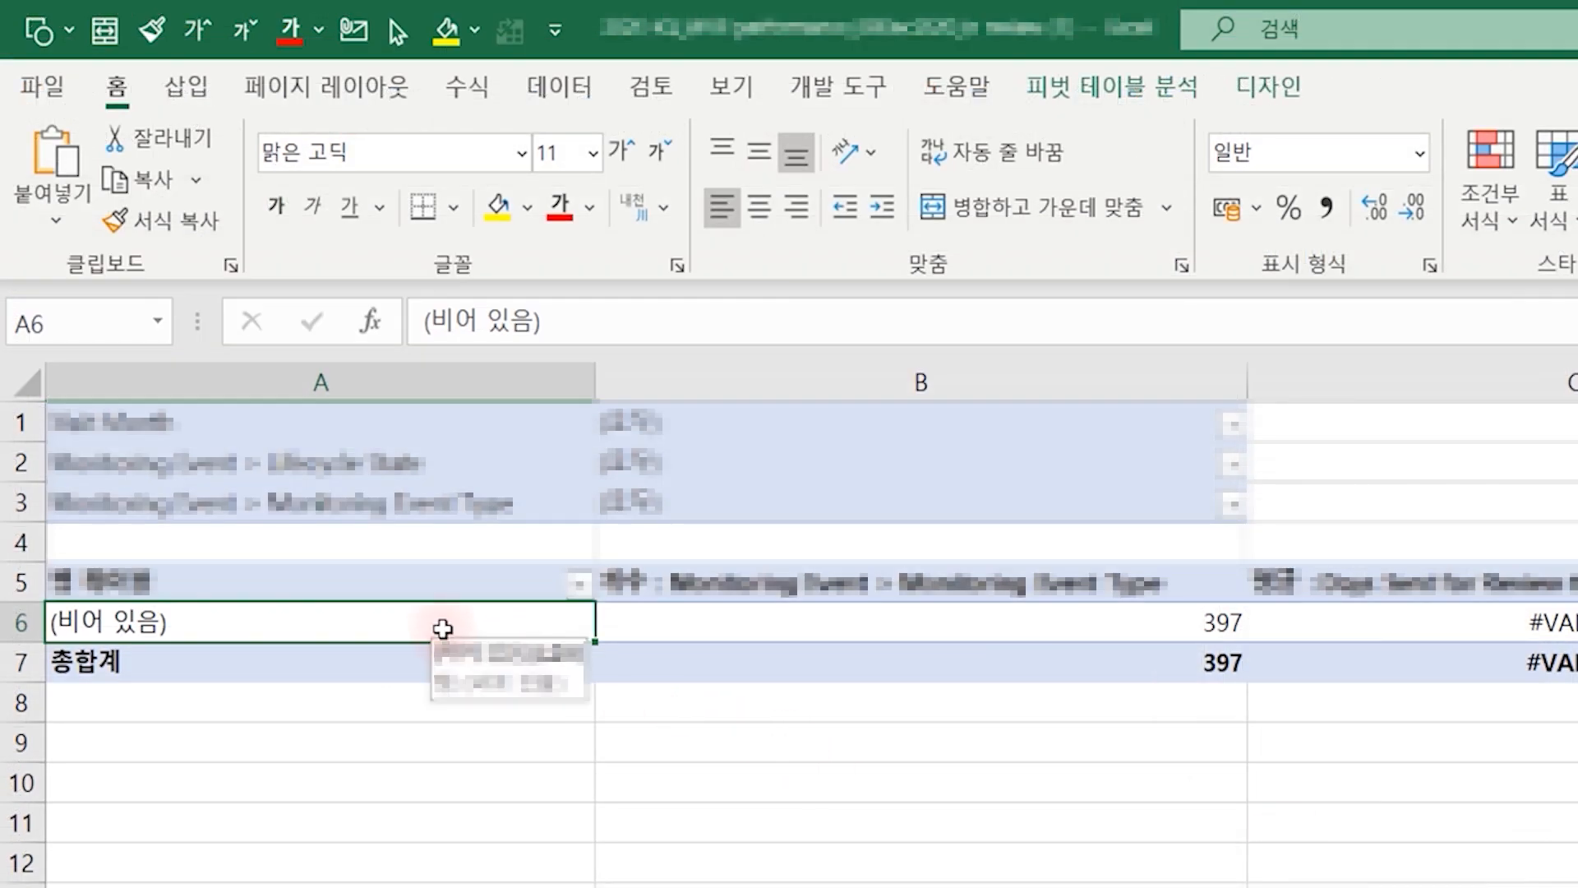
pyautogui.click(1148, 93)
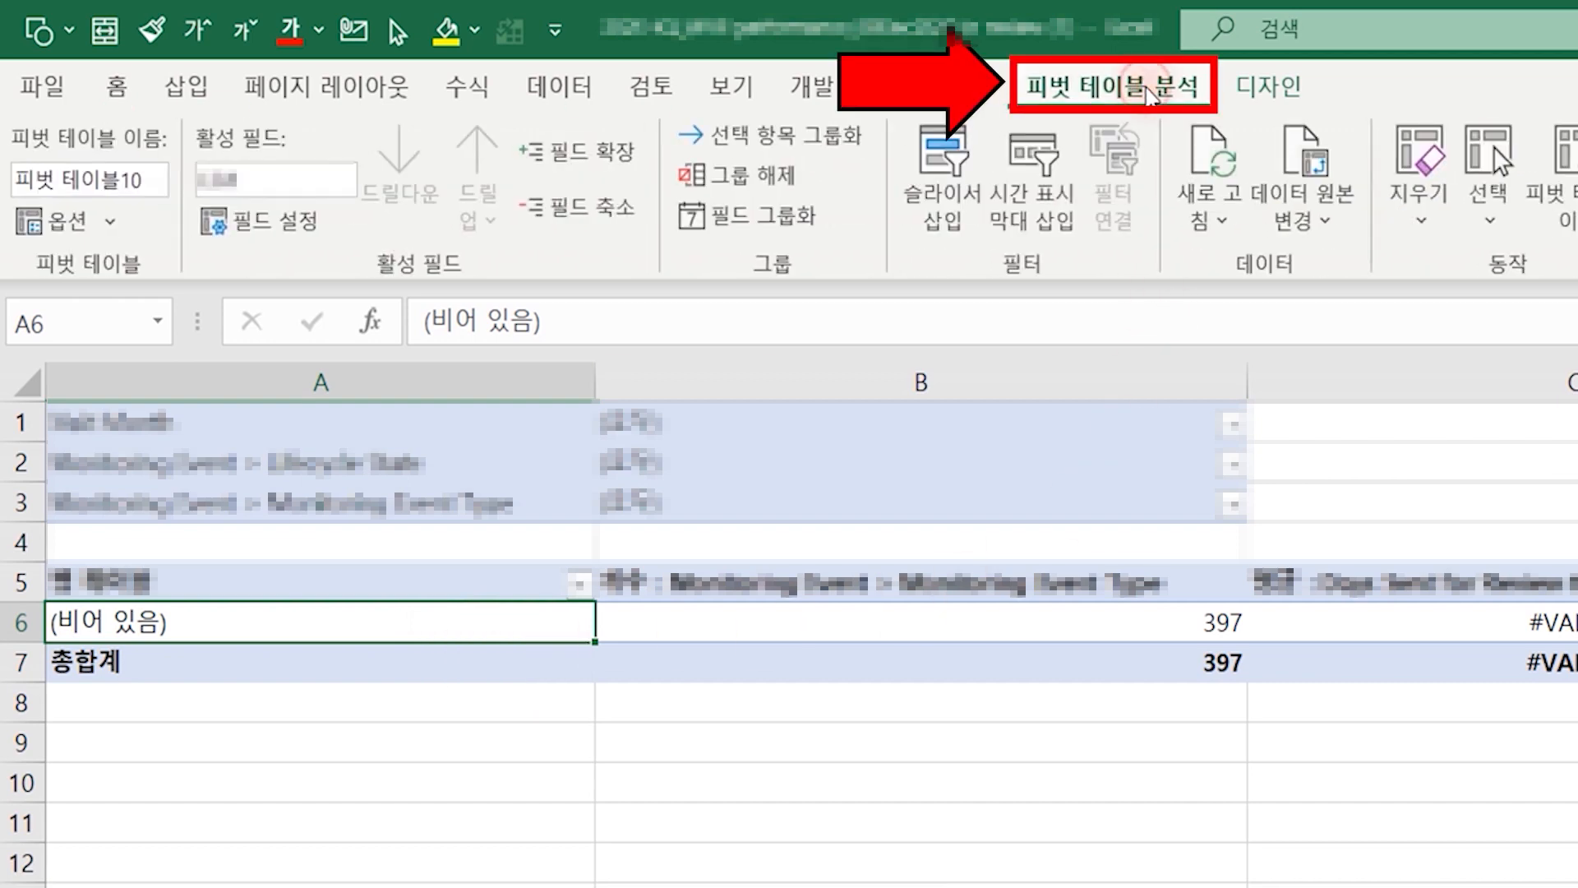
pyautogui.click(1216, 164)
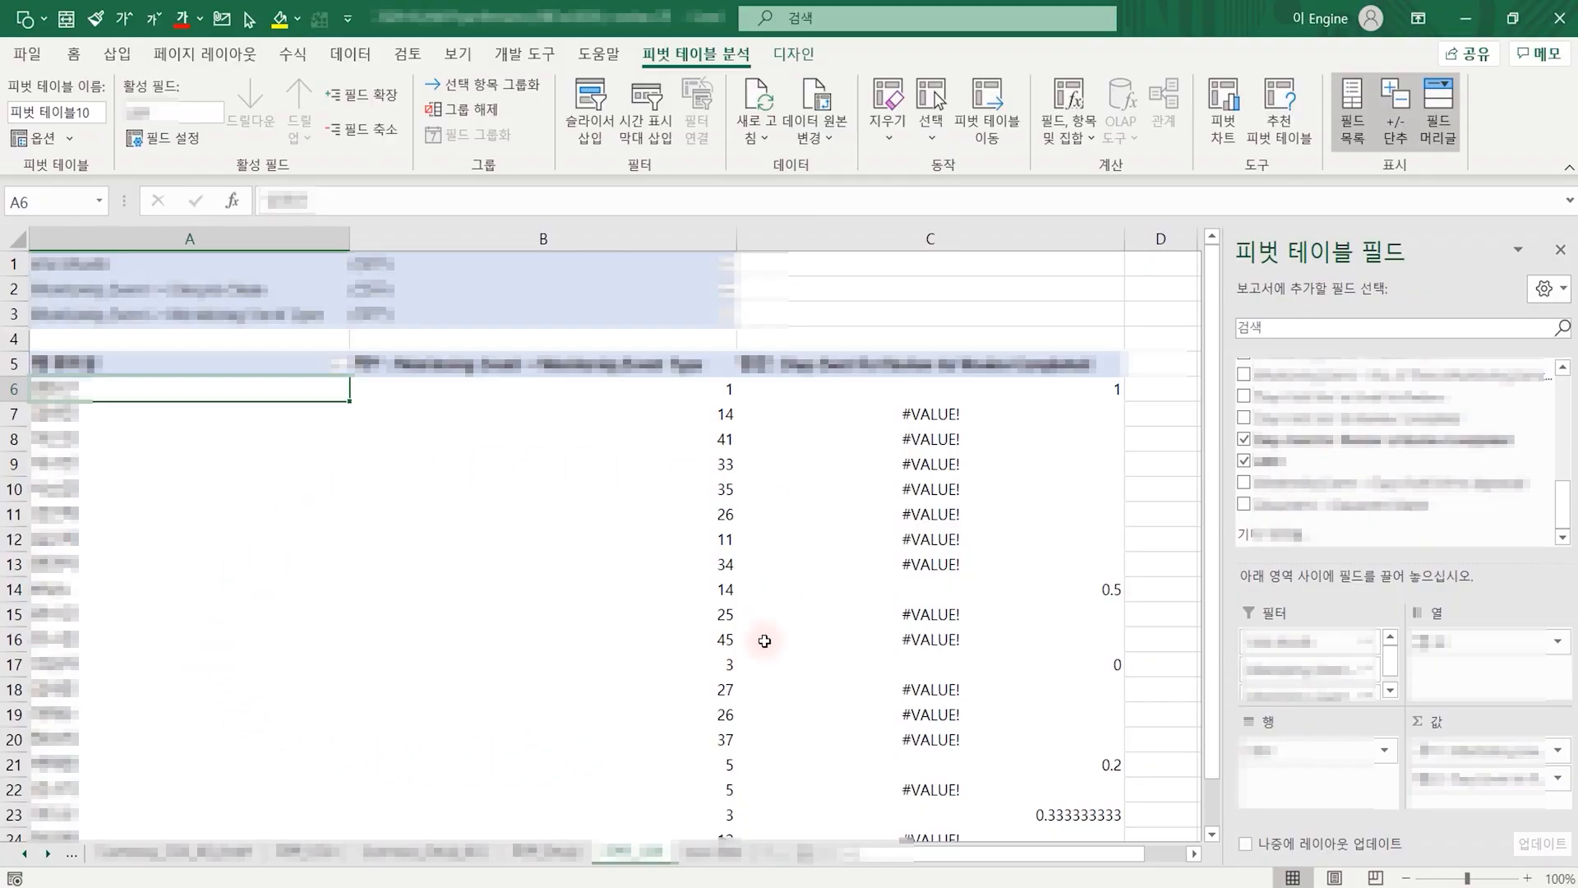
pyautogui.moveTo(765, 640)
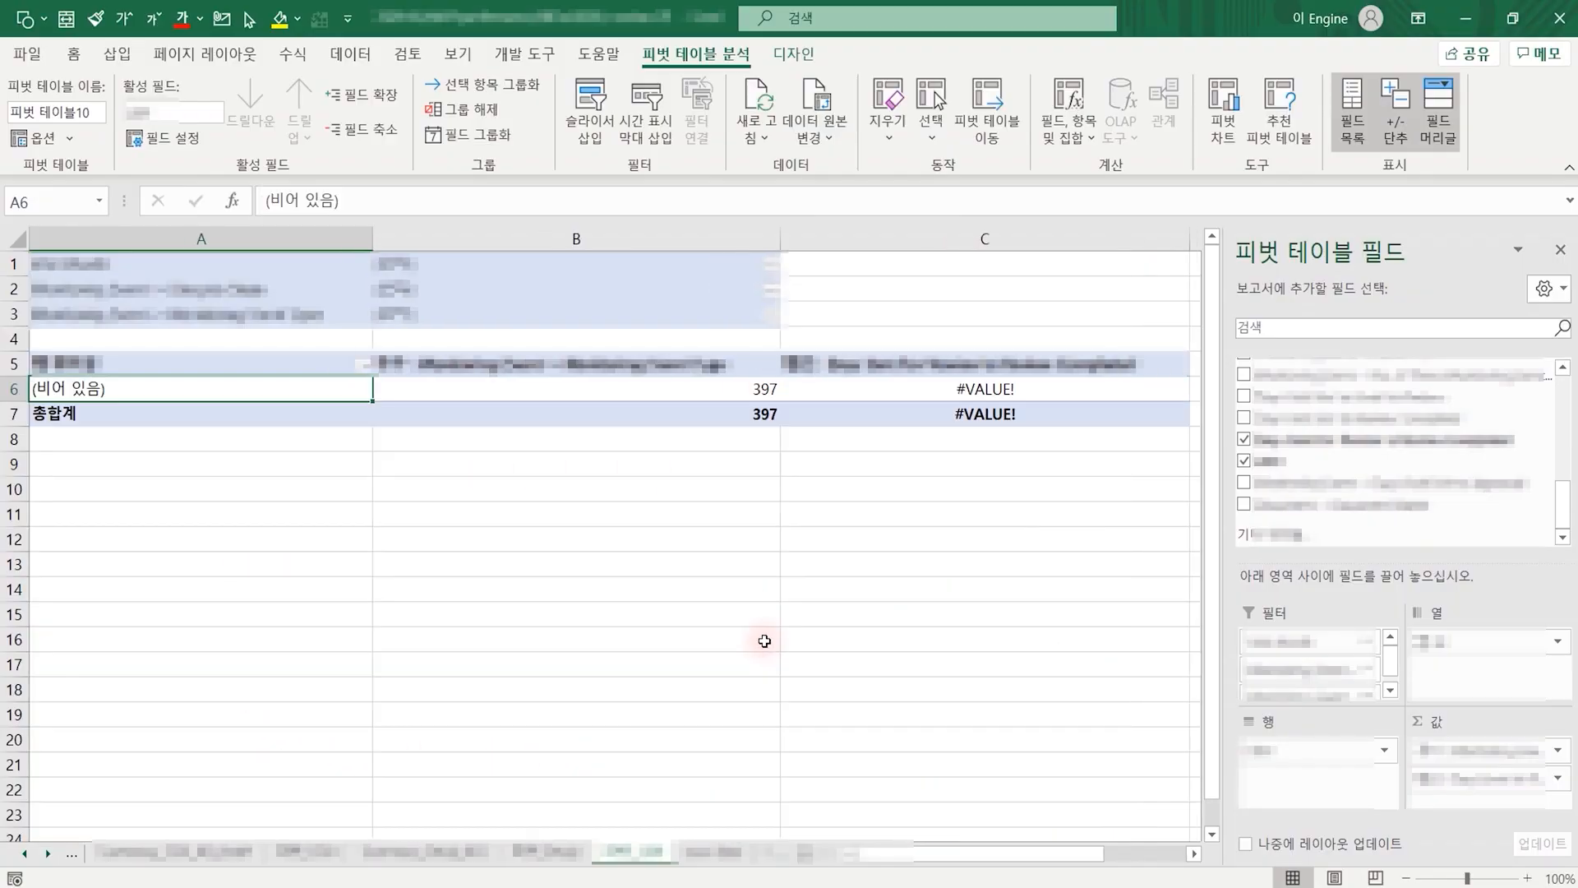
pyautogui.click(594, 616)
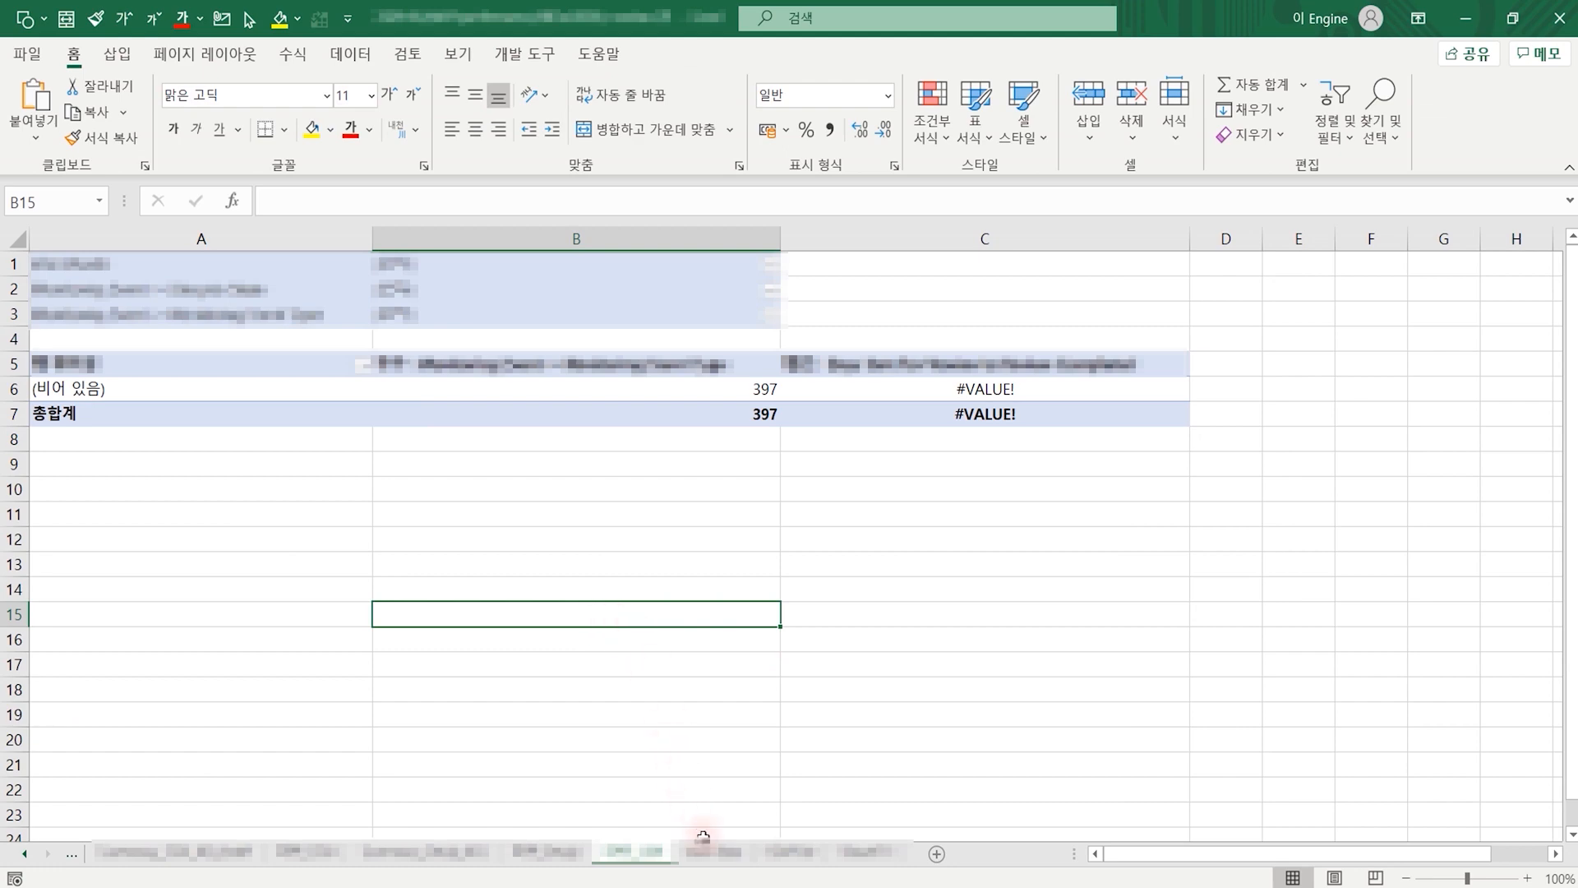
# Convert all formulas on the source data sheet to static values by copying the whole sheet over itself as values.
pyautogui.click(712, 851)
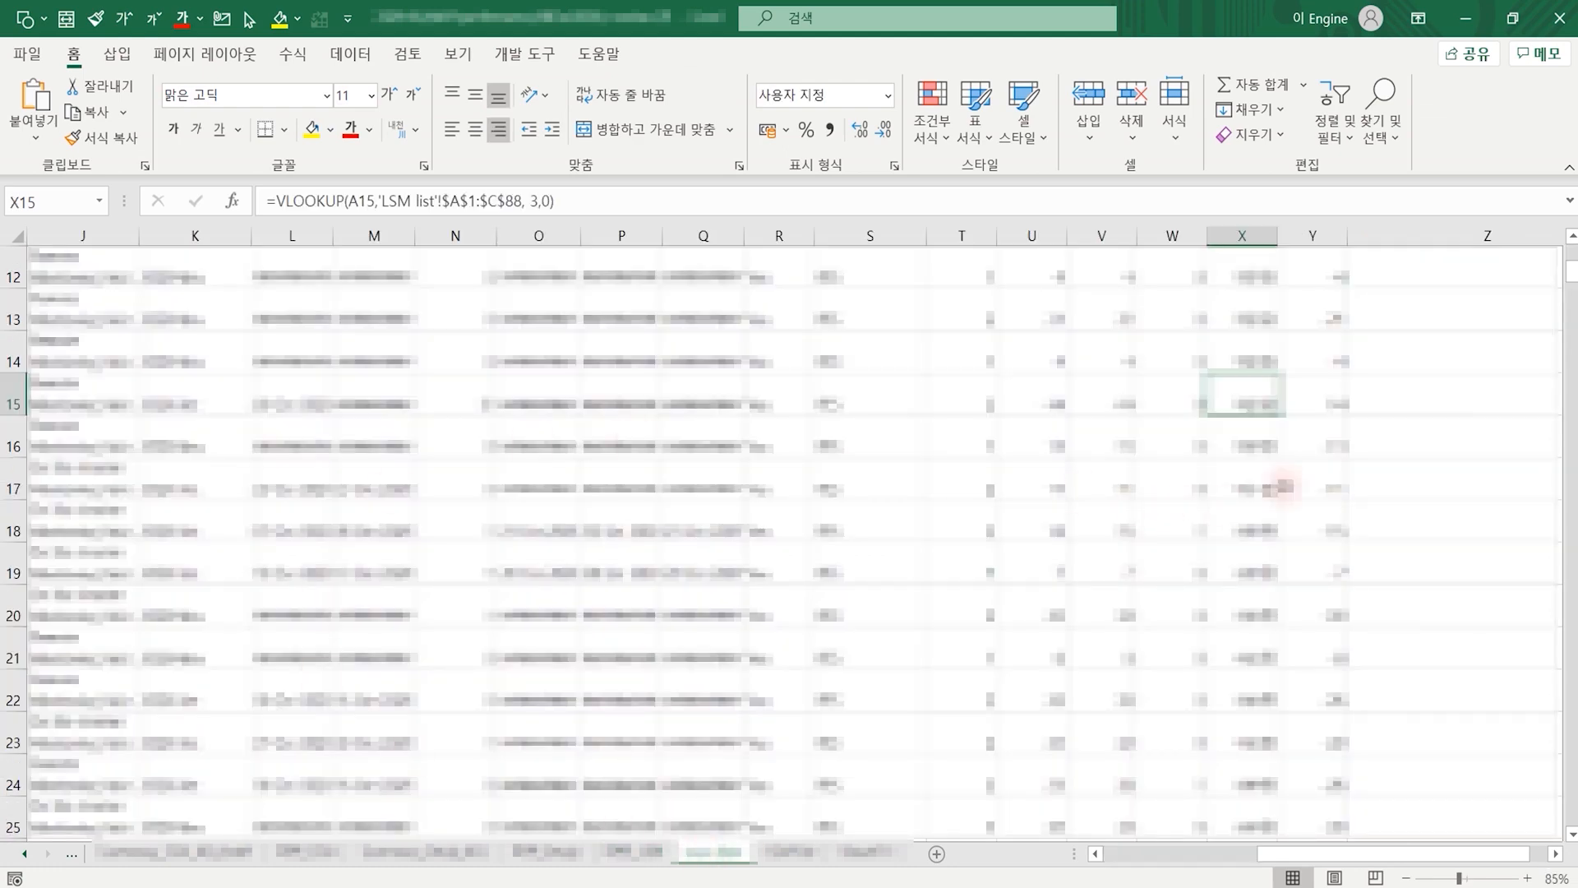
pyautogui.scroll(4, 1570, 273)
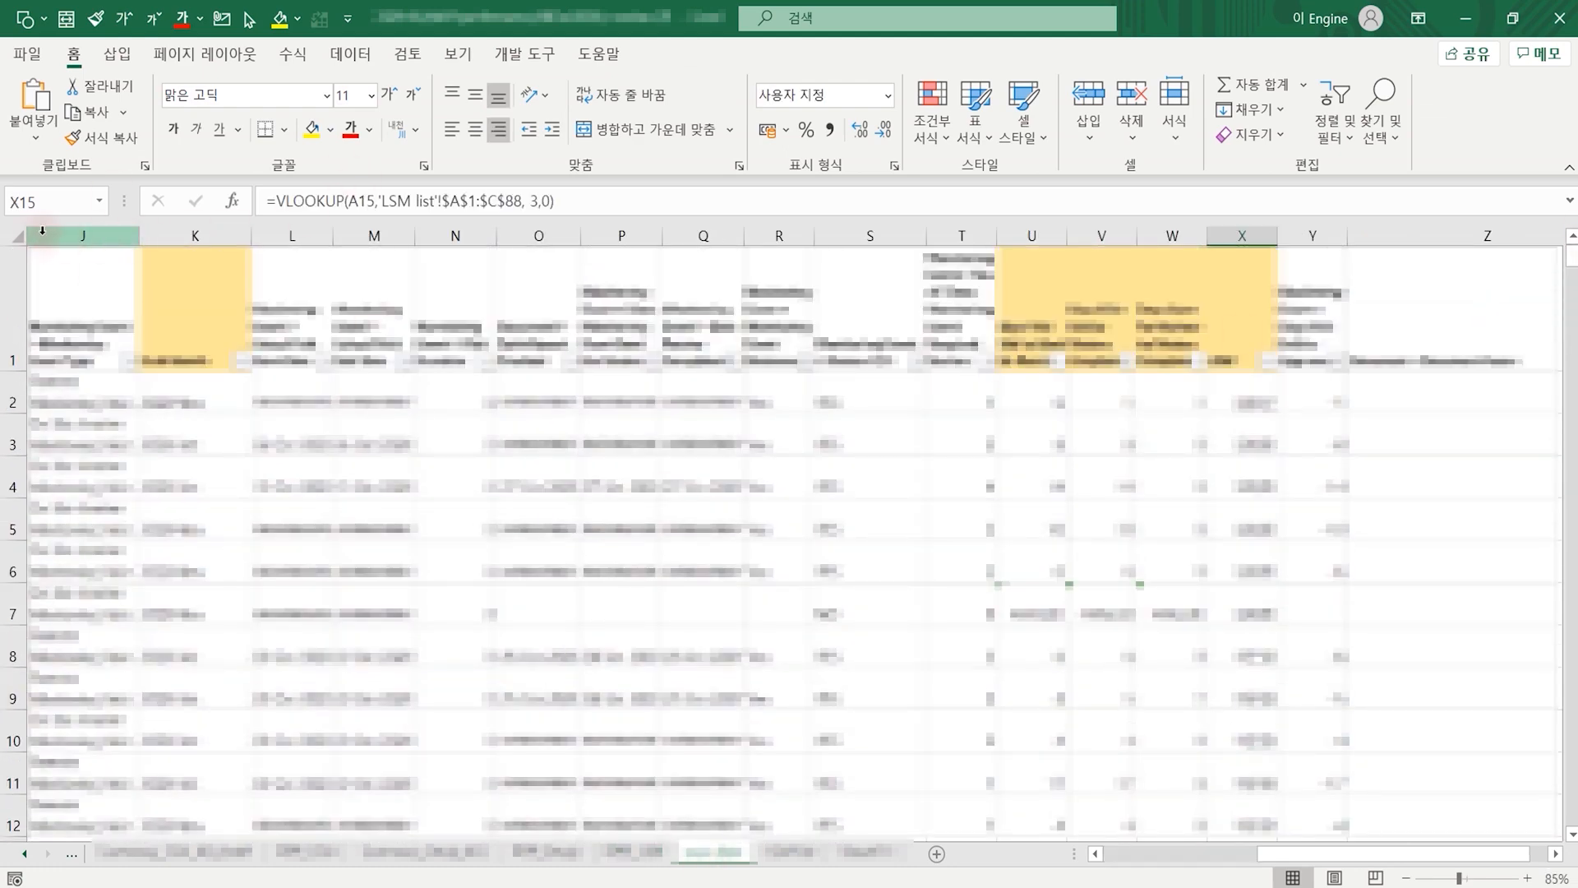
pyautogui.click(16, 235)
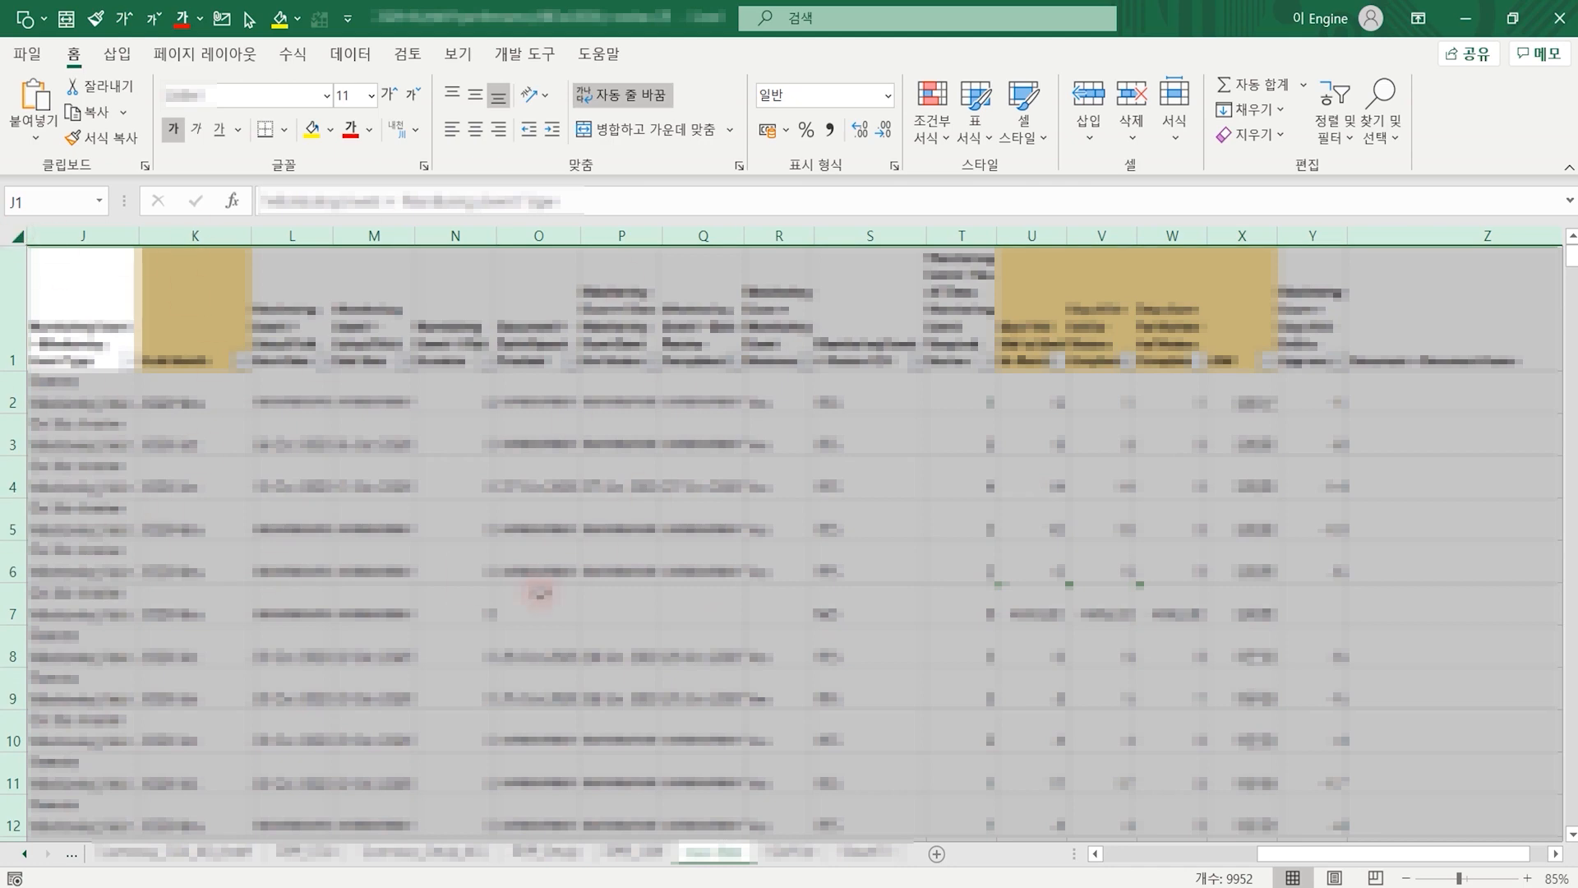
pyautogui.hotkey('ctrl', 'c')
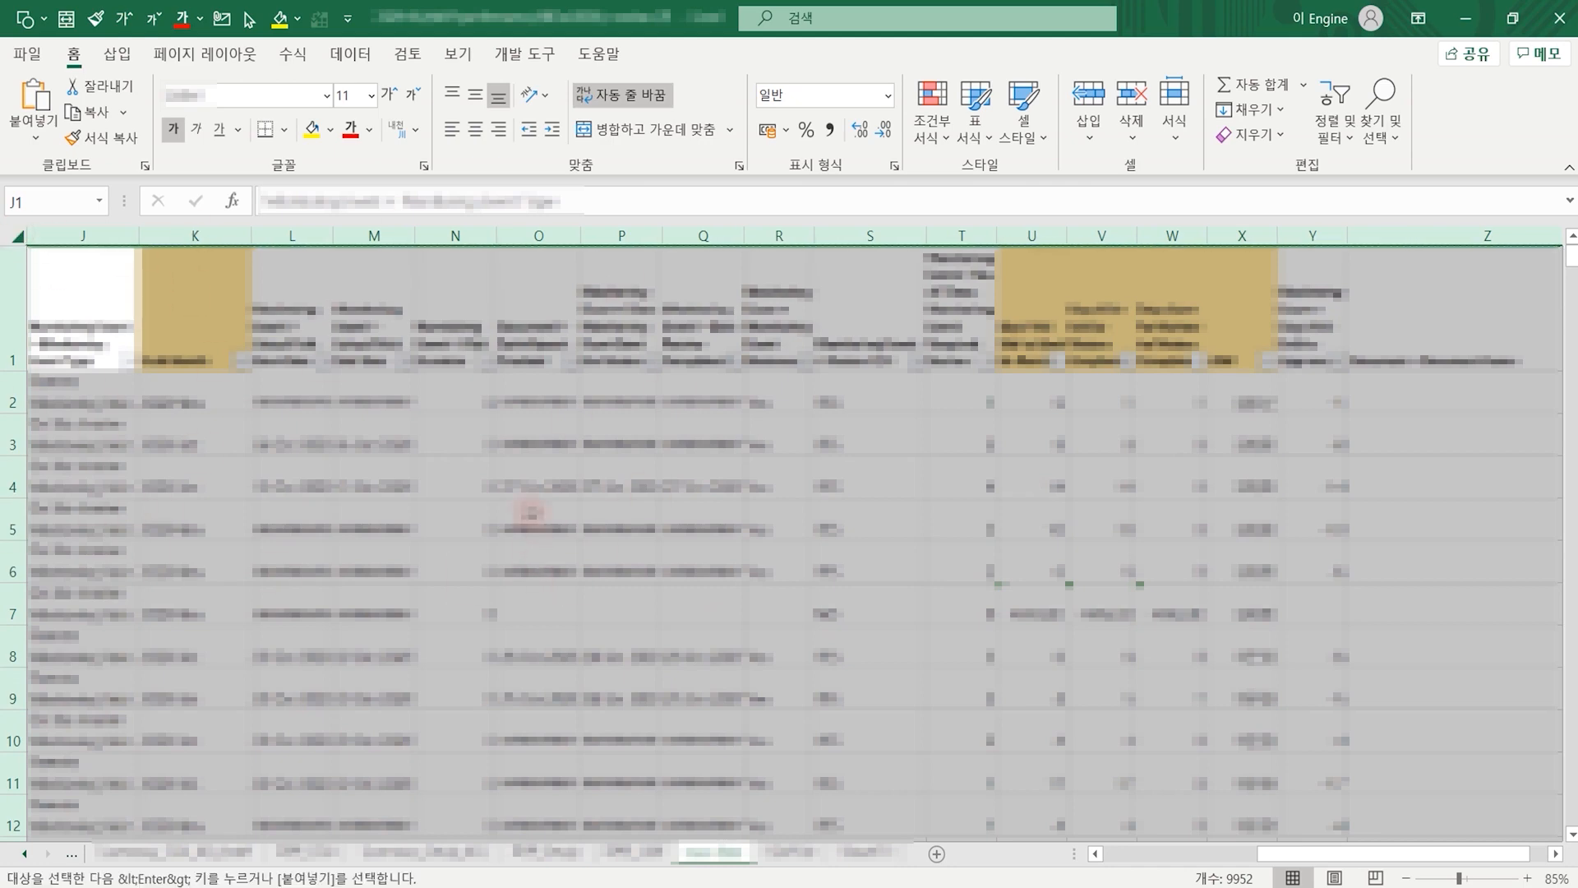
pyautogui.rightClick(530, 513)
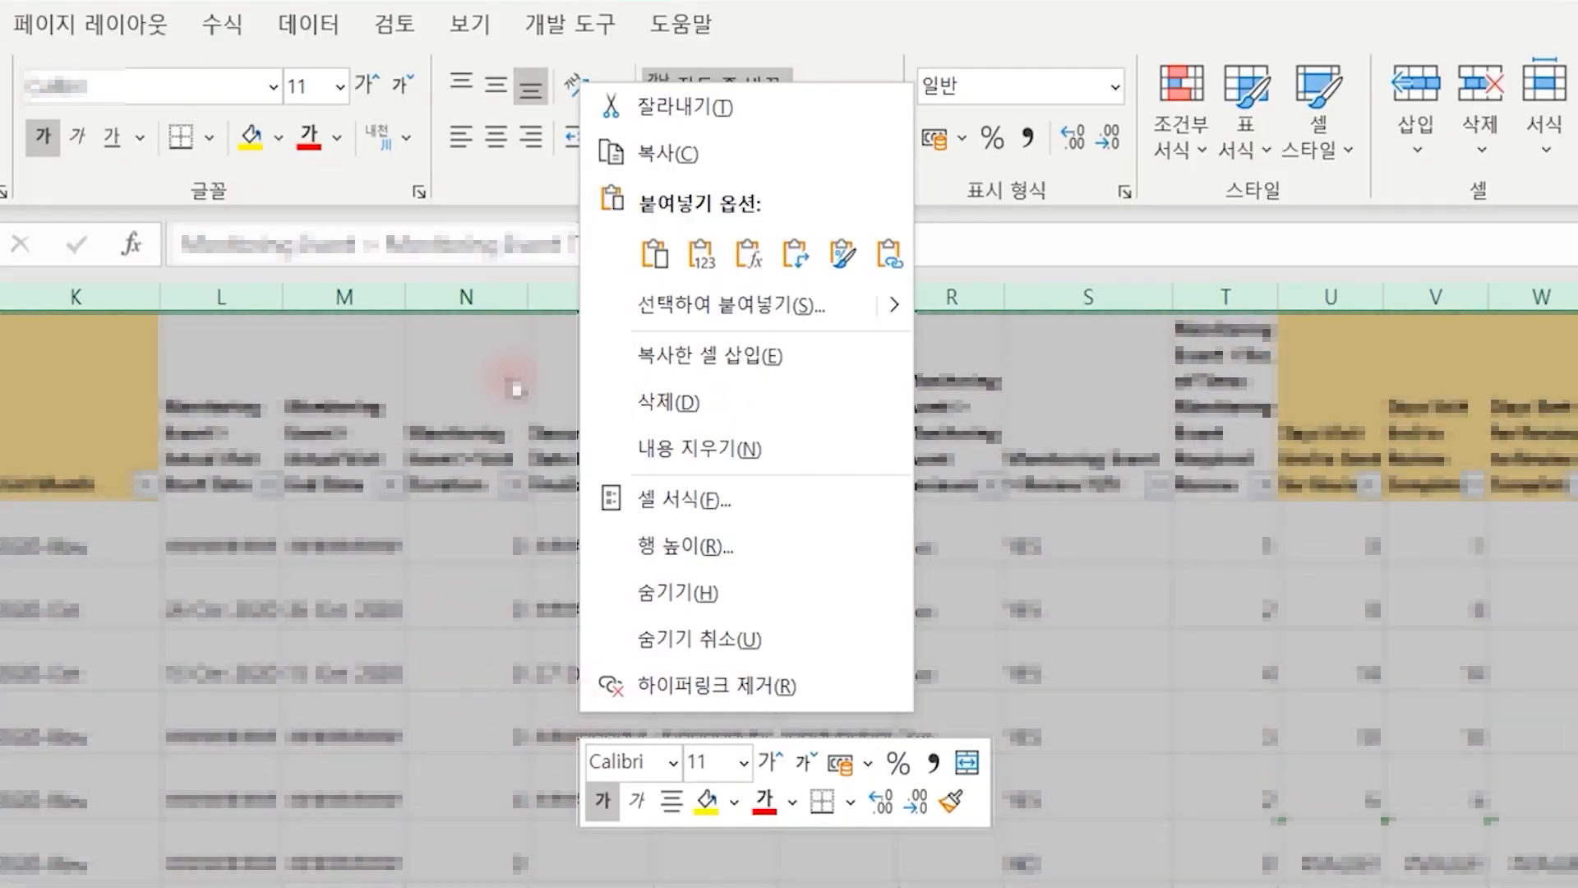
pyautogui.click(701, 254)
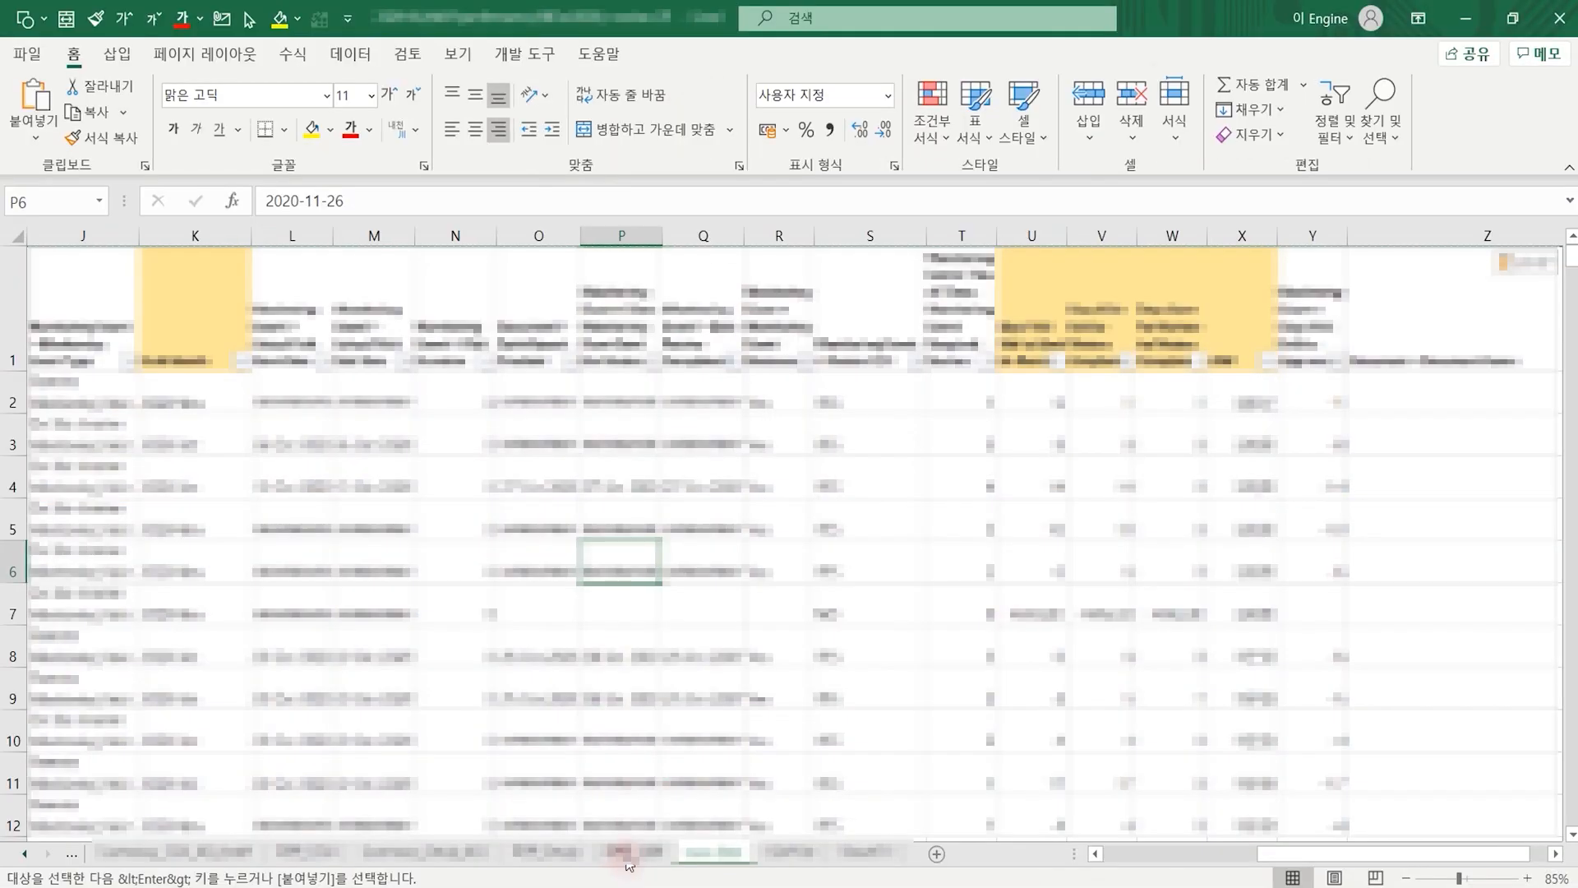
# Refresh the pivot table with the (비어 있음) row from its converted source data.
pyautogui.click(616, 855)
pyautogui.click(462, 395)
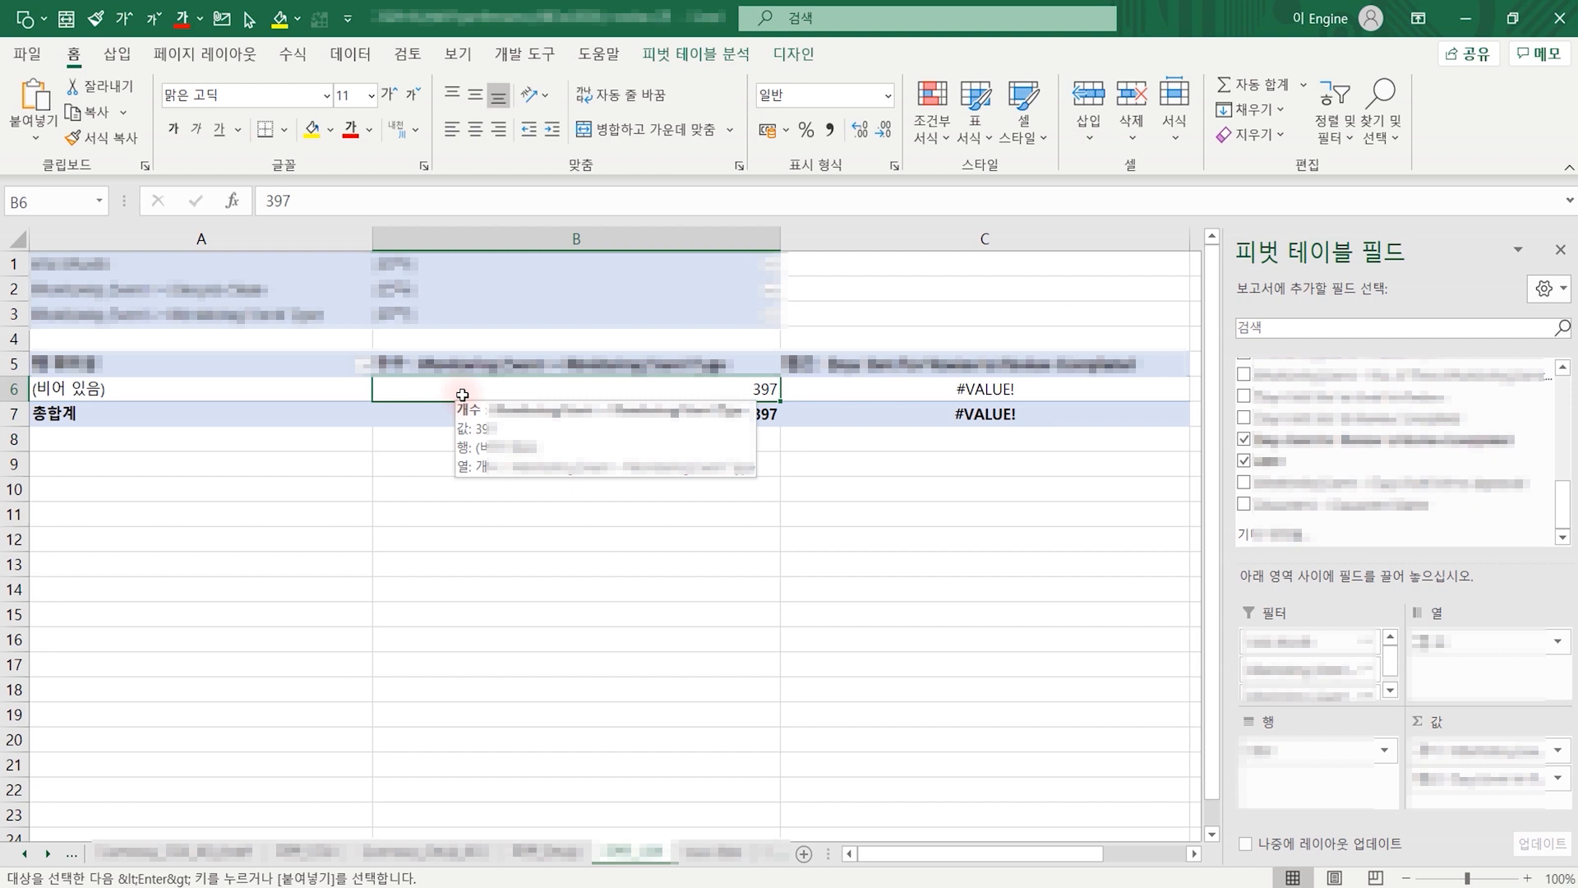
pyautogui.click(698, 54)
pyautogui.click(752, 98)
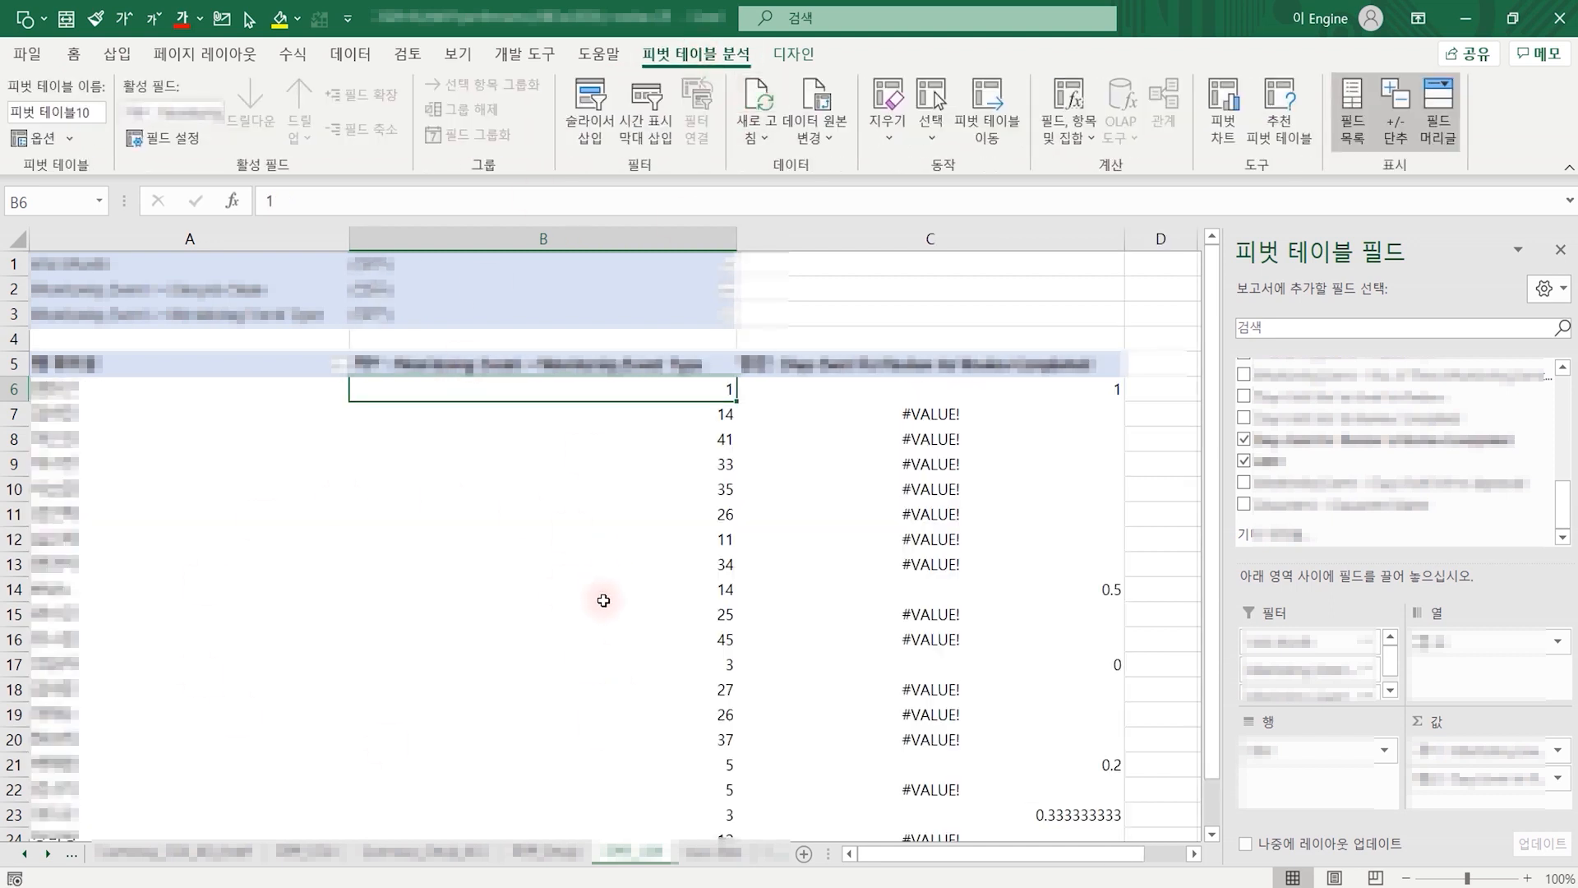
pyautogui.moveTo(603, 600)
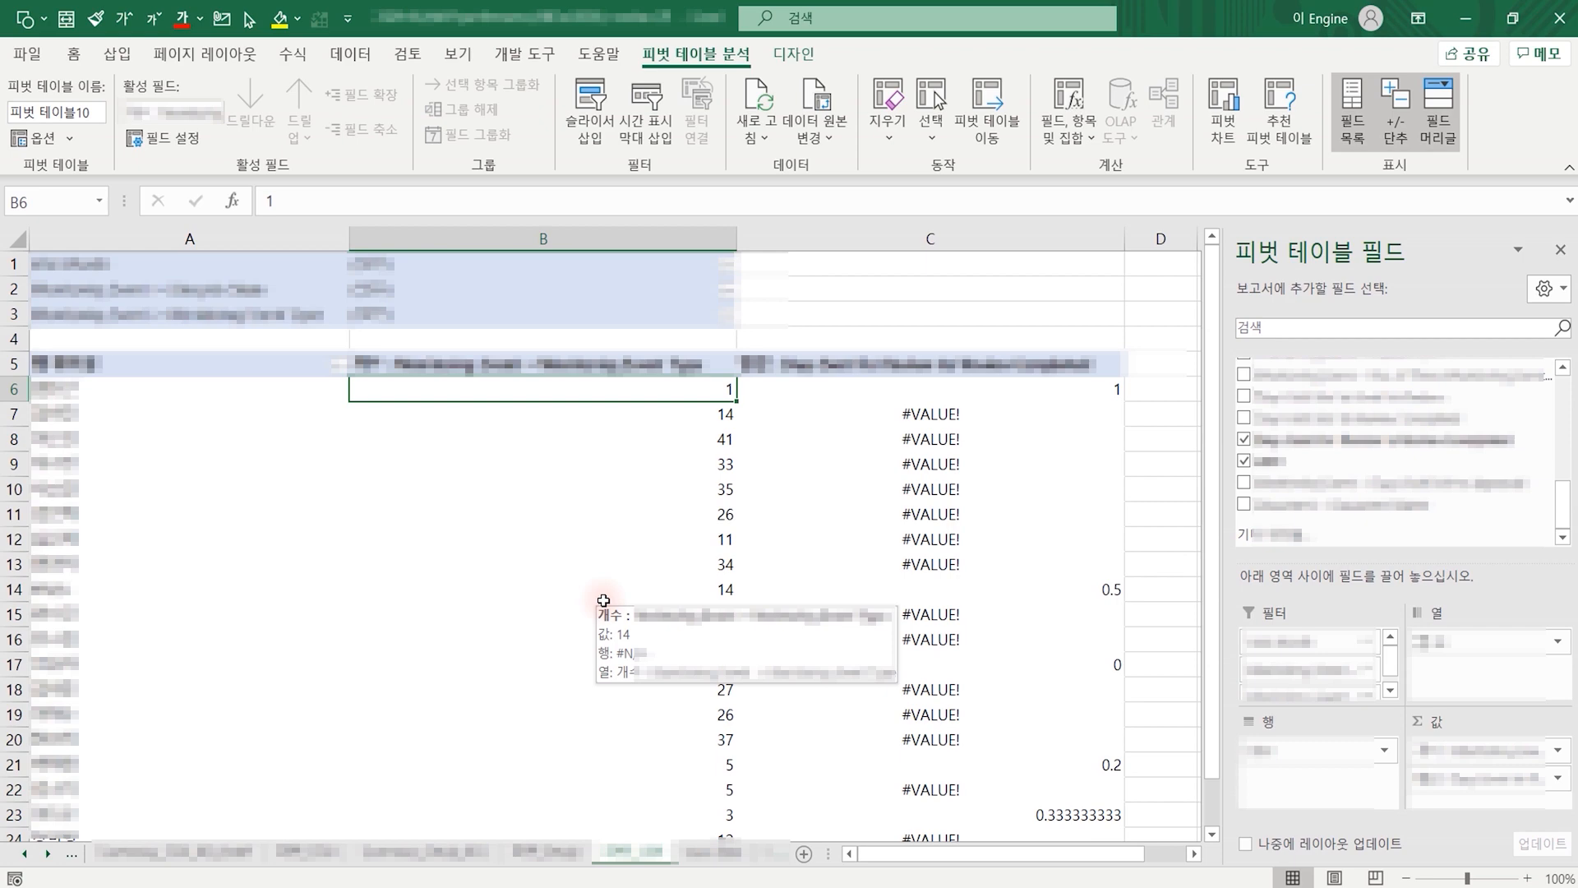
# Switch to Sheet4 of the 피벗테이블 논리 분석 workbook.
pyautogui.moveTo(541, 886)
pyautogui.click(398, 802)
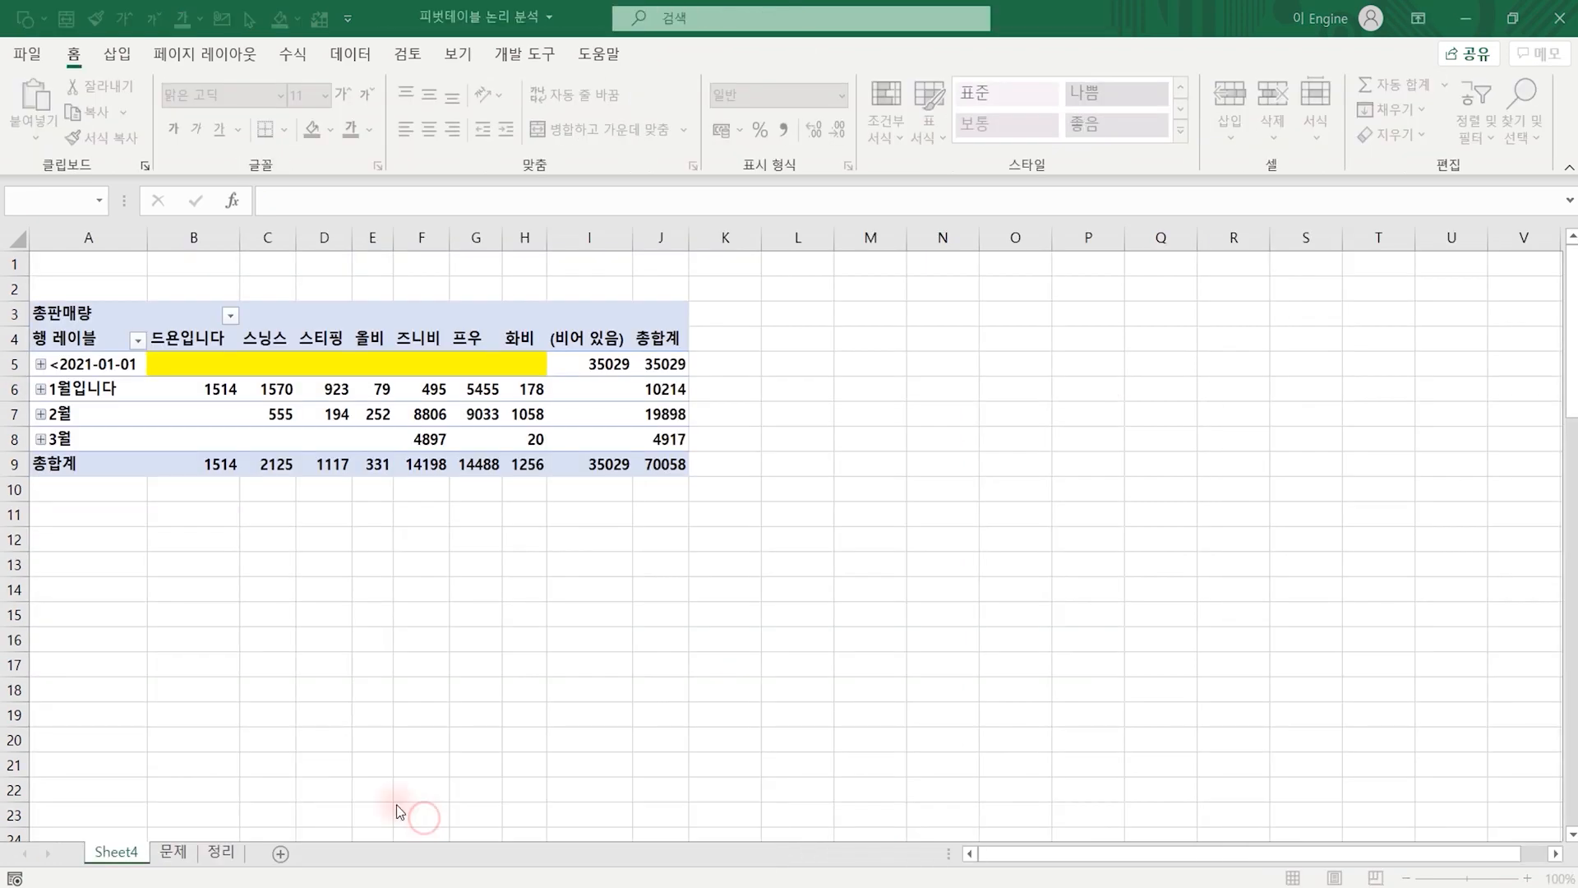
pyautogui.click(300, 544)
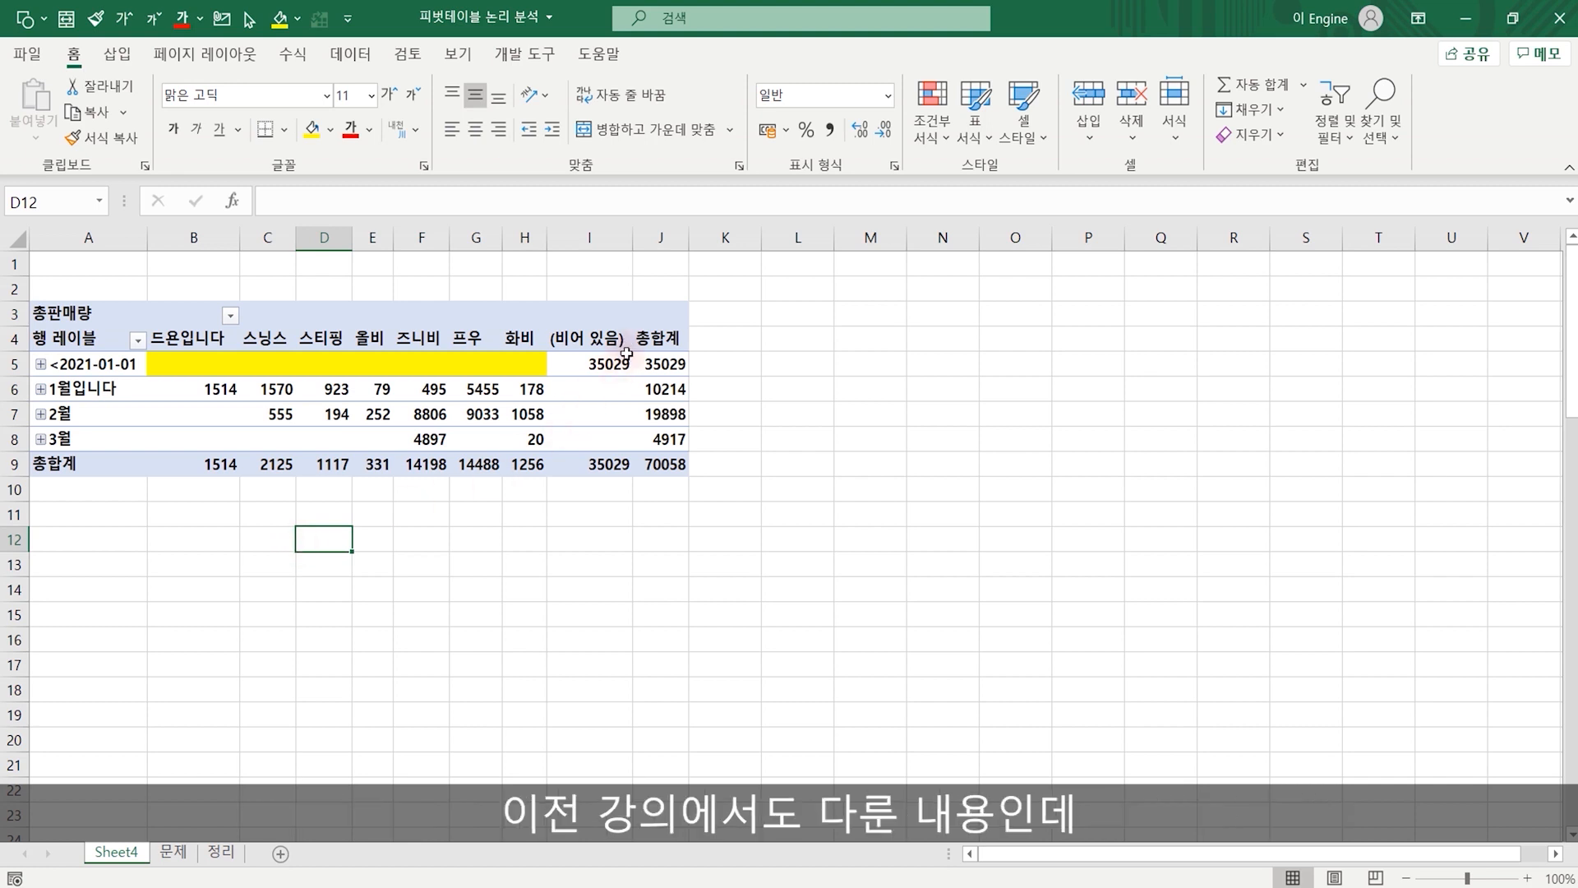
# Start a new calculated field in the Sheet4 pivot table and name it 판매율.
pyautogui.moveTo(624, 409)
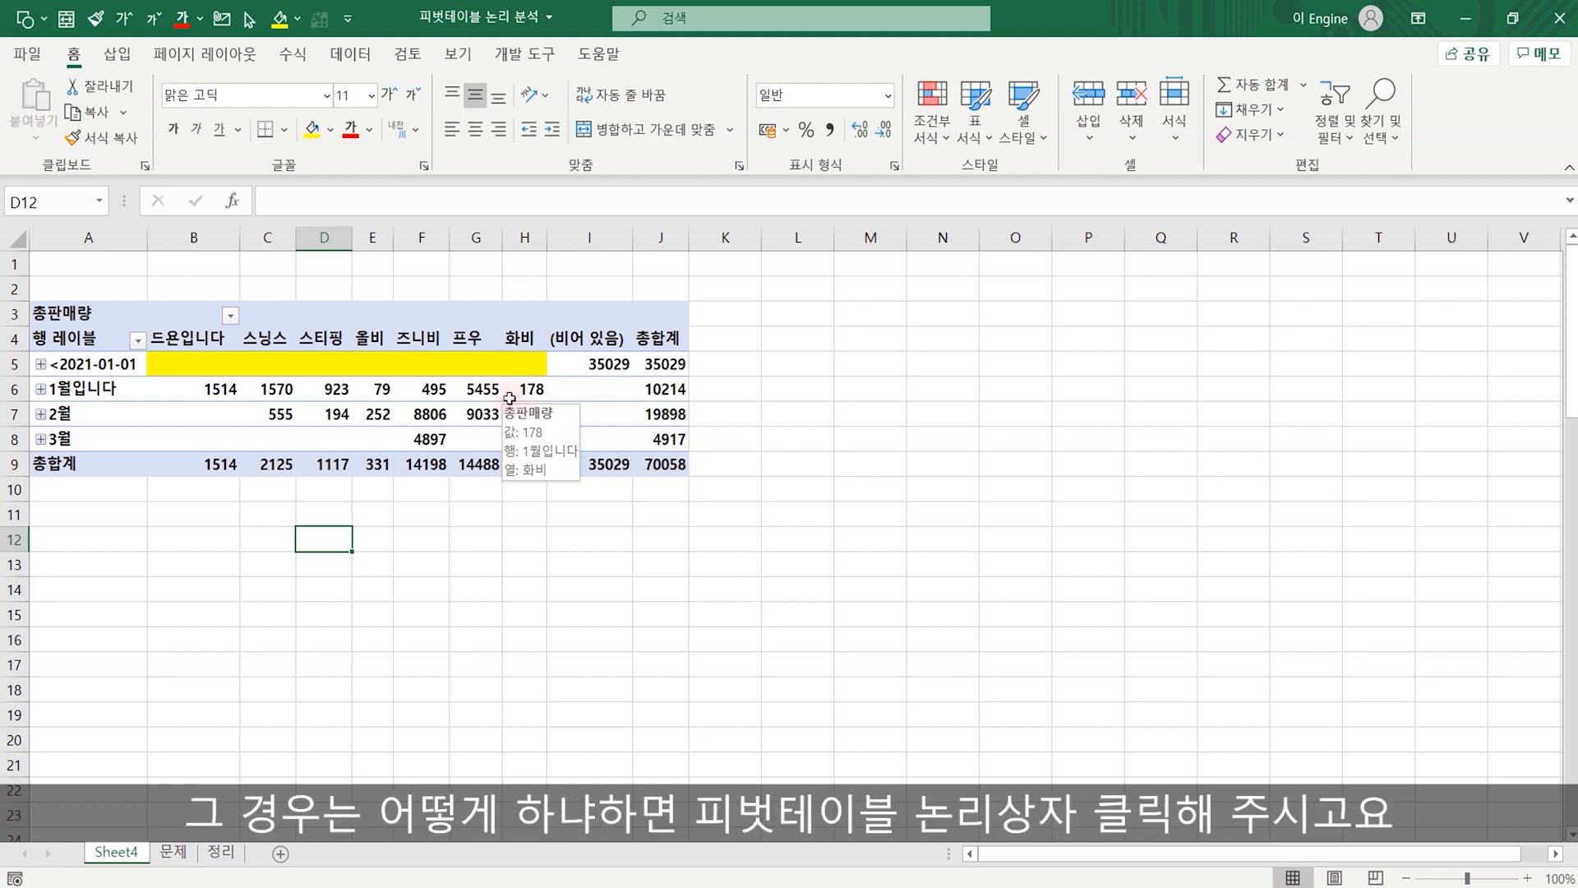
pyautogui.click(510, 395)
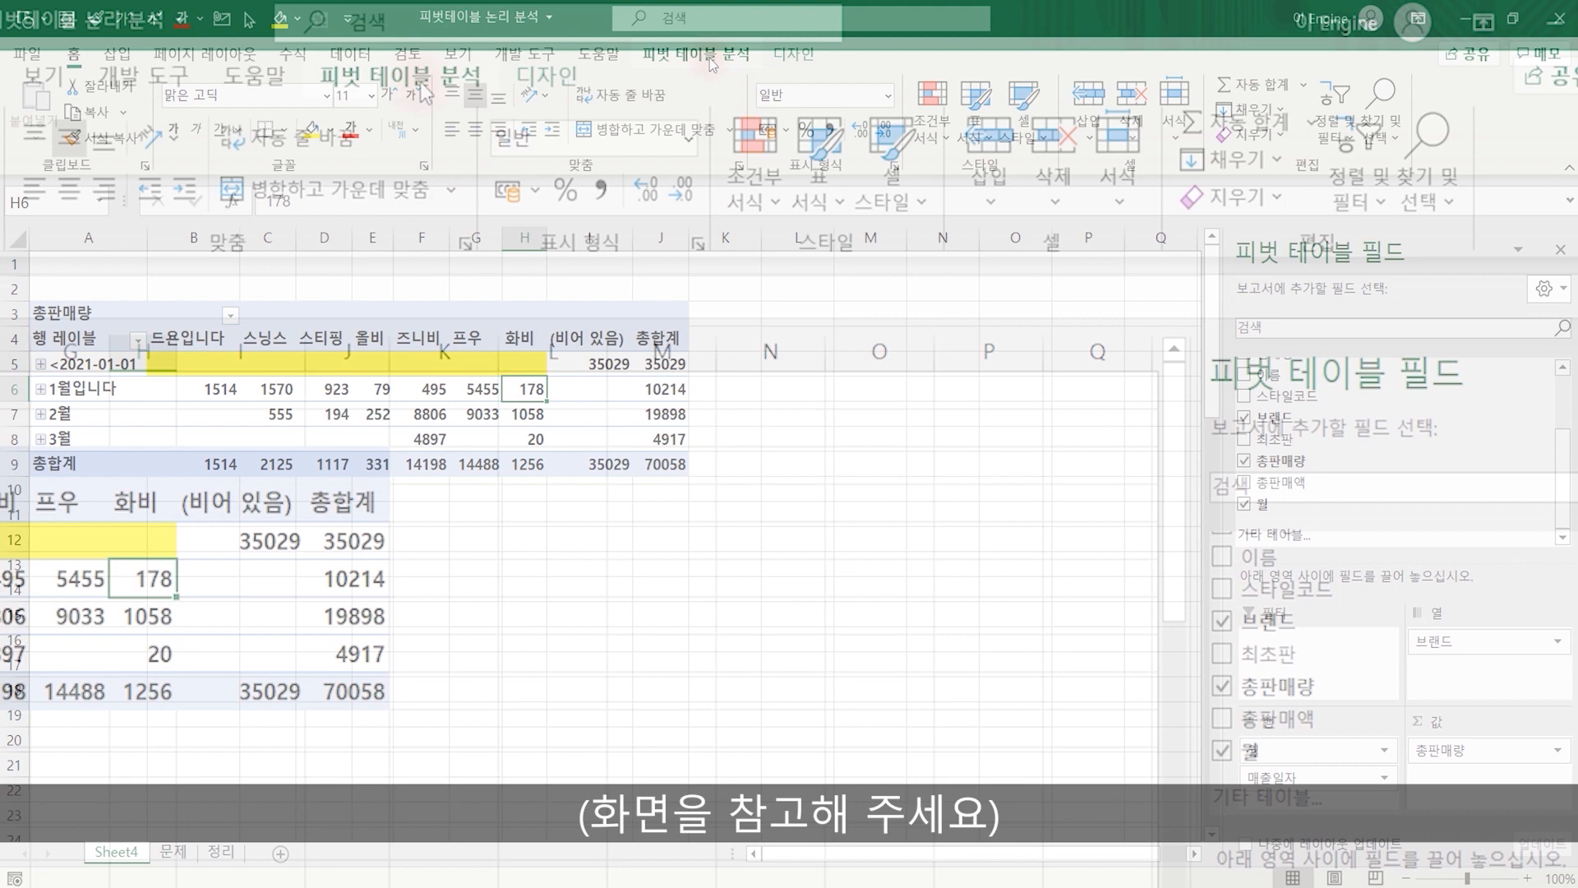
pyautogui.click(709, 57)
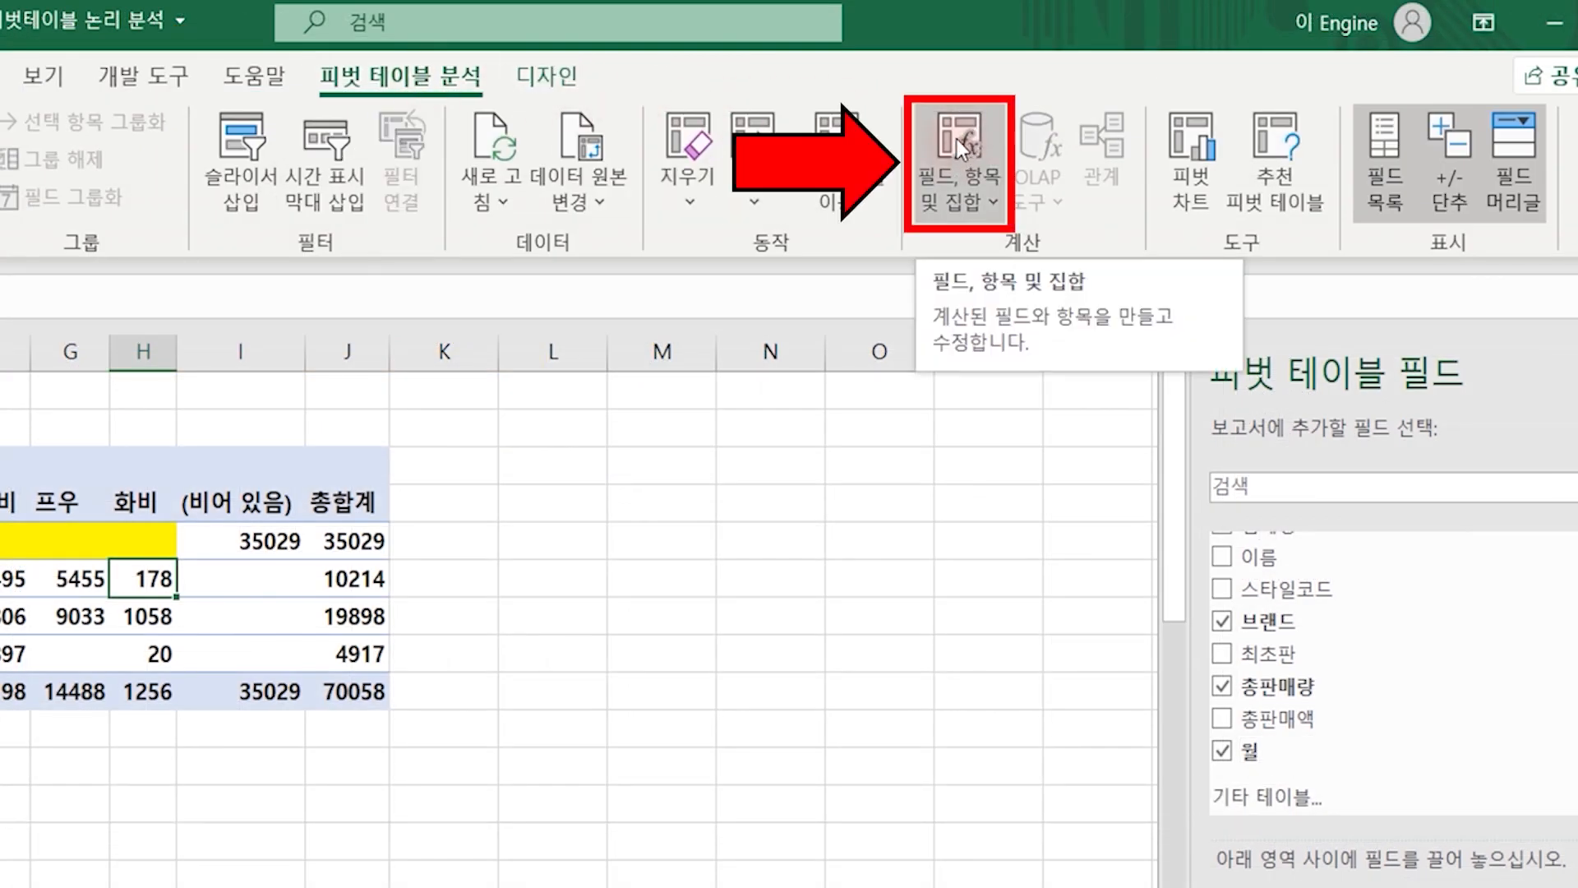
pyautogui.click(953, 147)
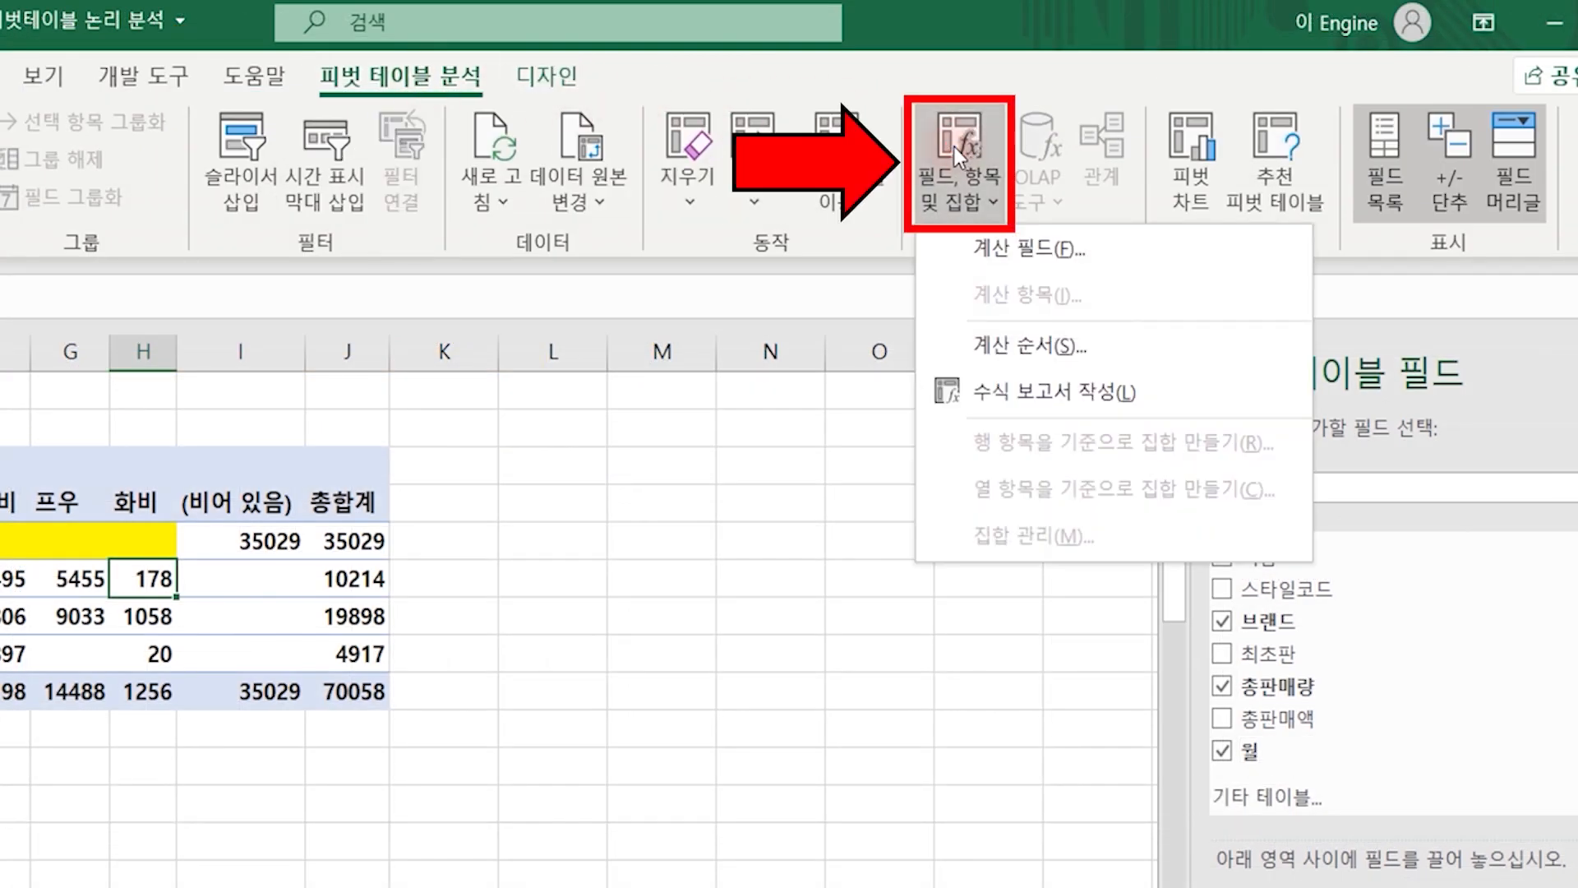
pyautogui.click(1061, 256)
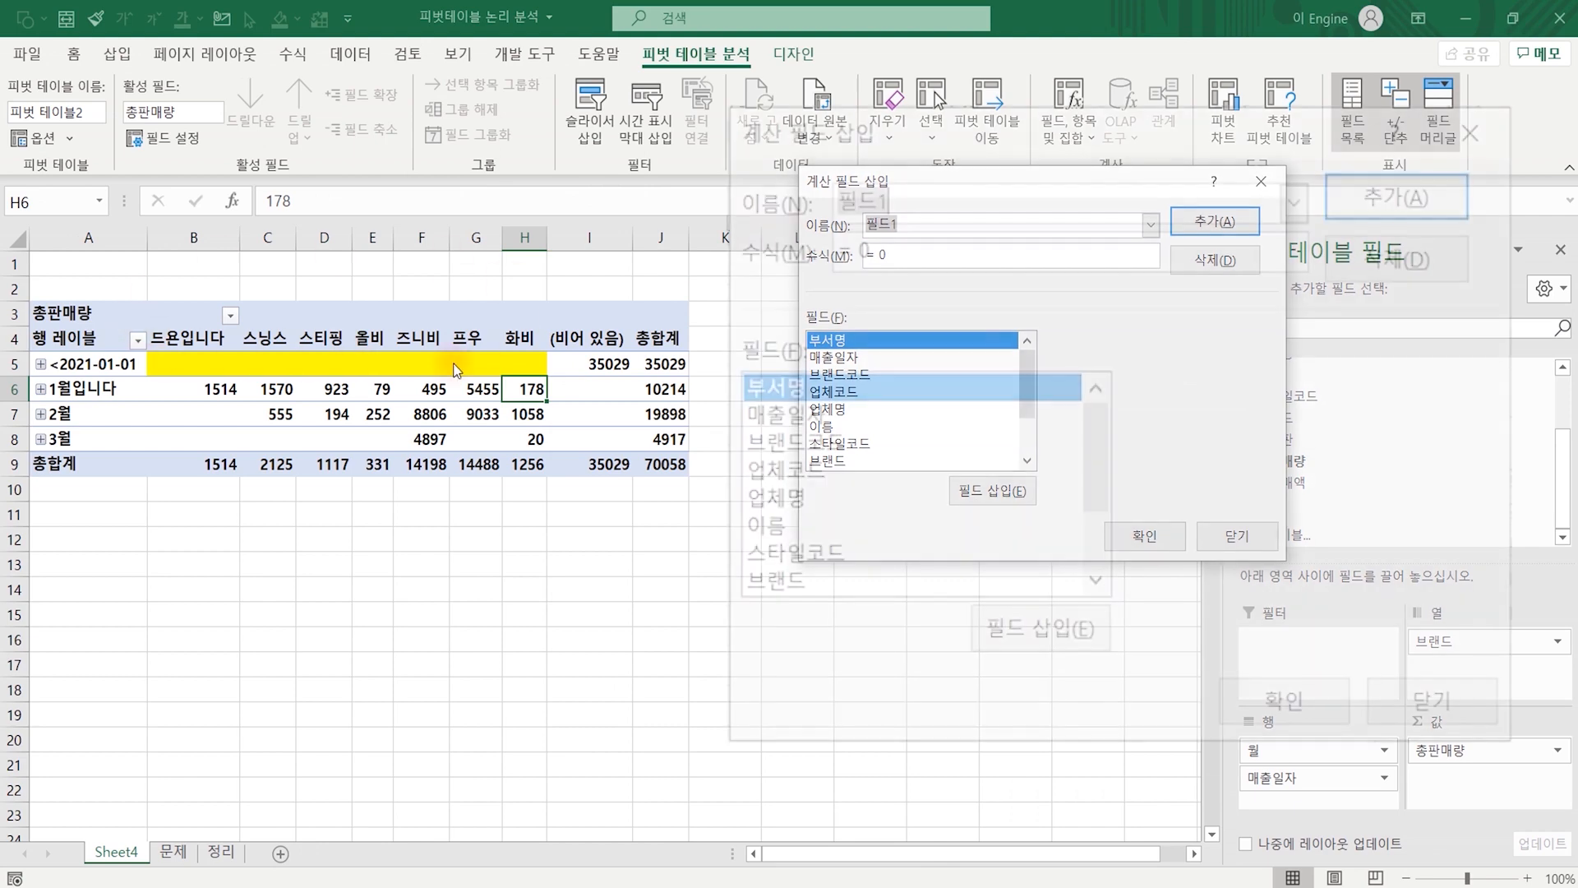
pyautogui.write('판매유')
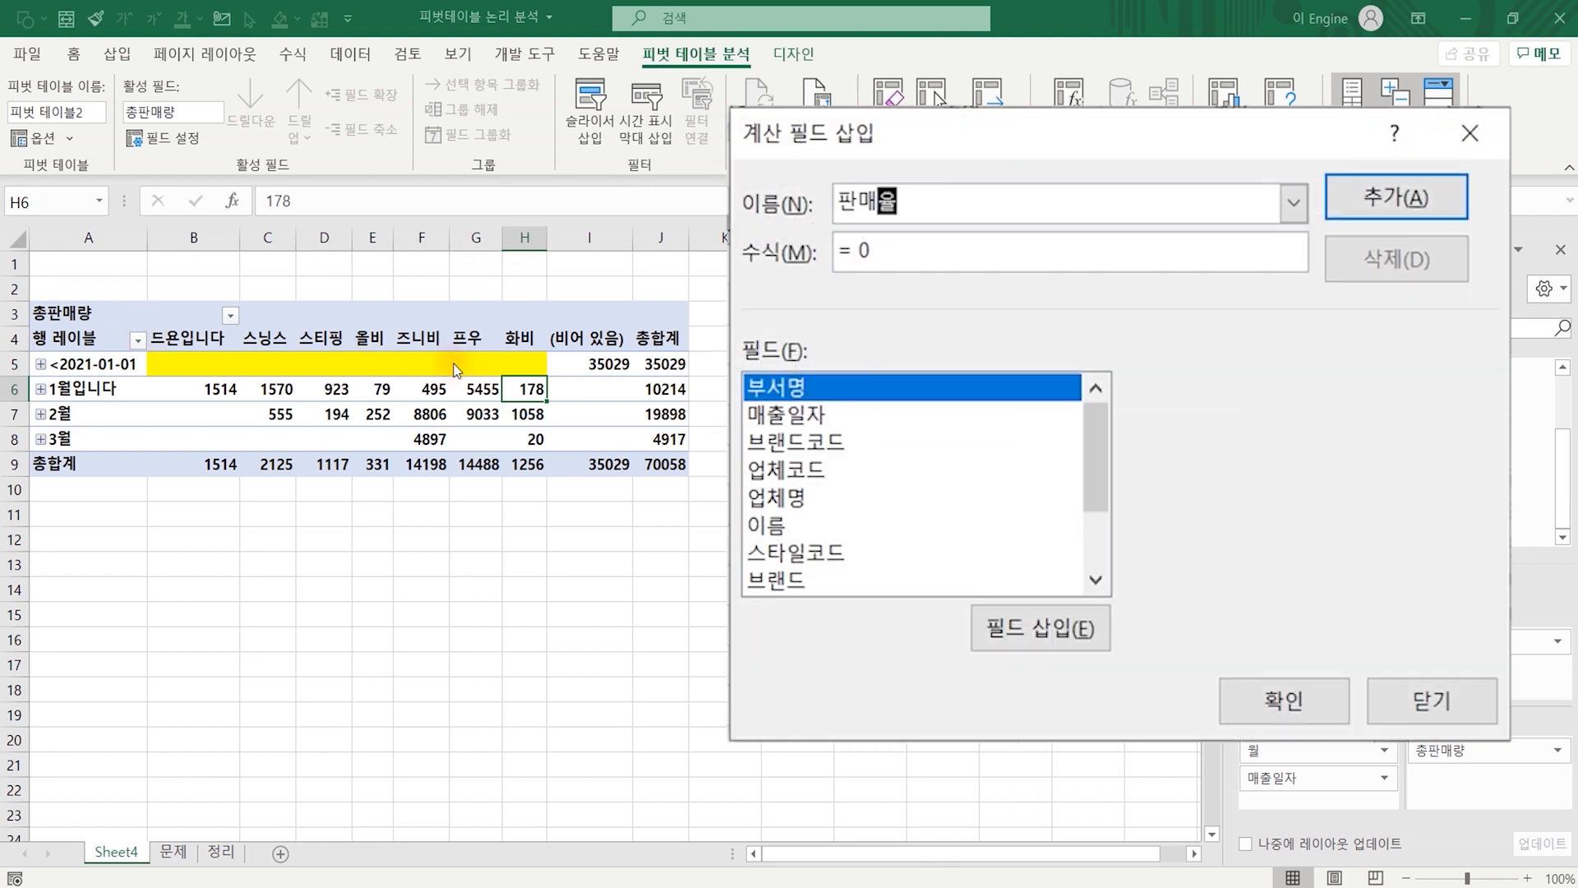
# Set the 판매율 formula to = 총판매량/ 총판매액, add the calculated field and select it among the fields.
pyautogui.click(909, 255)
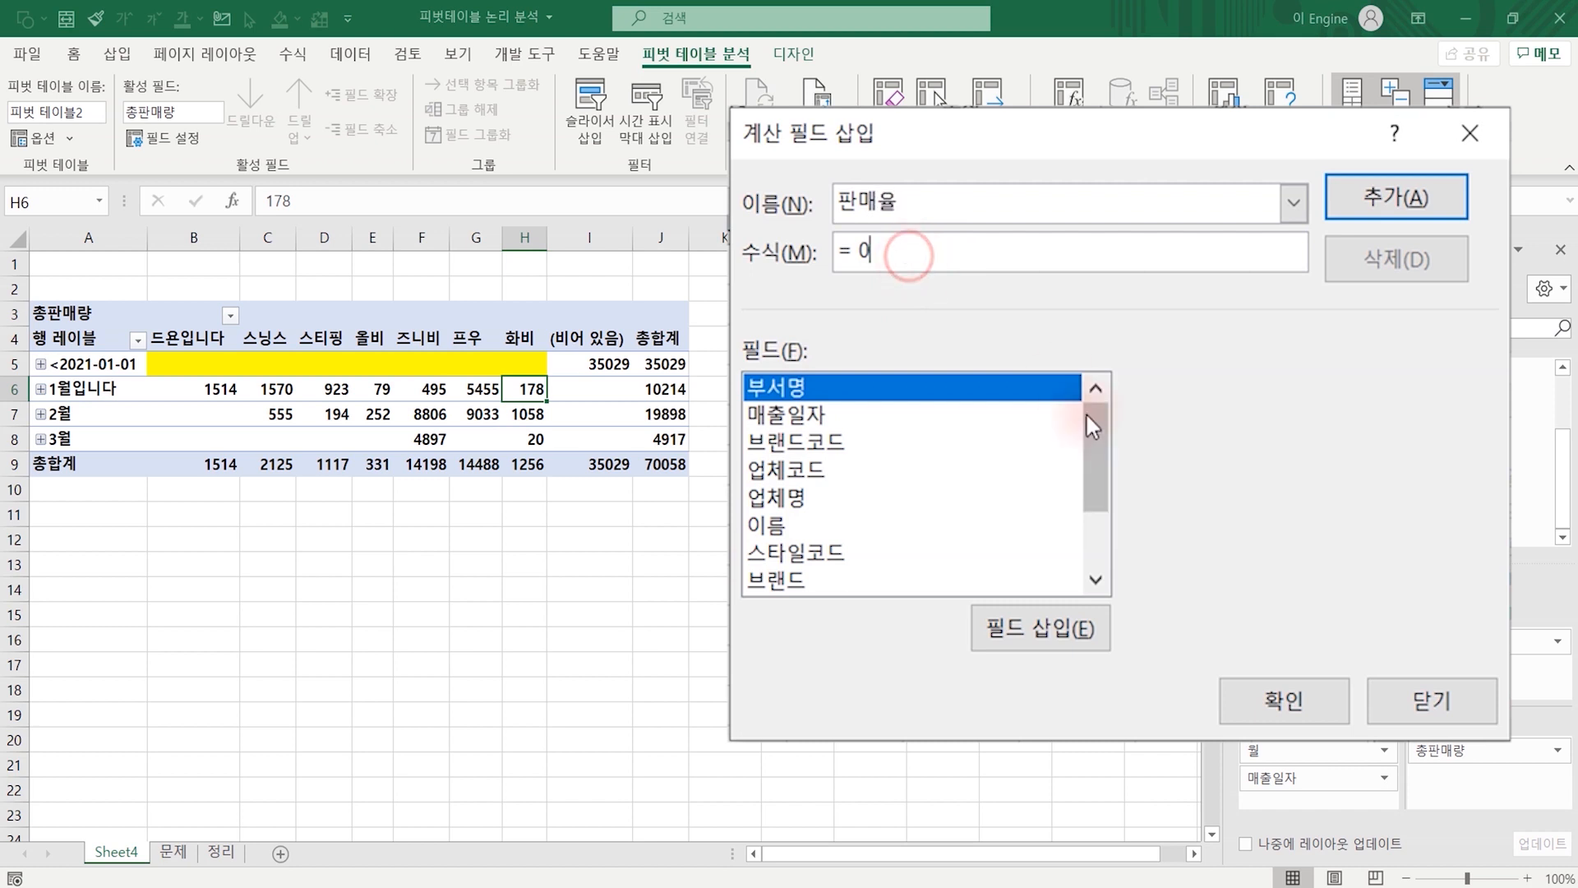
pyautogui.moveTo(1085, 412); pyautogui.dragTo(930, 554)
pyautogui.doubleClick(812, 526)
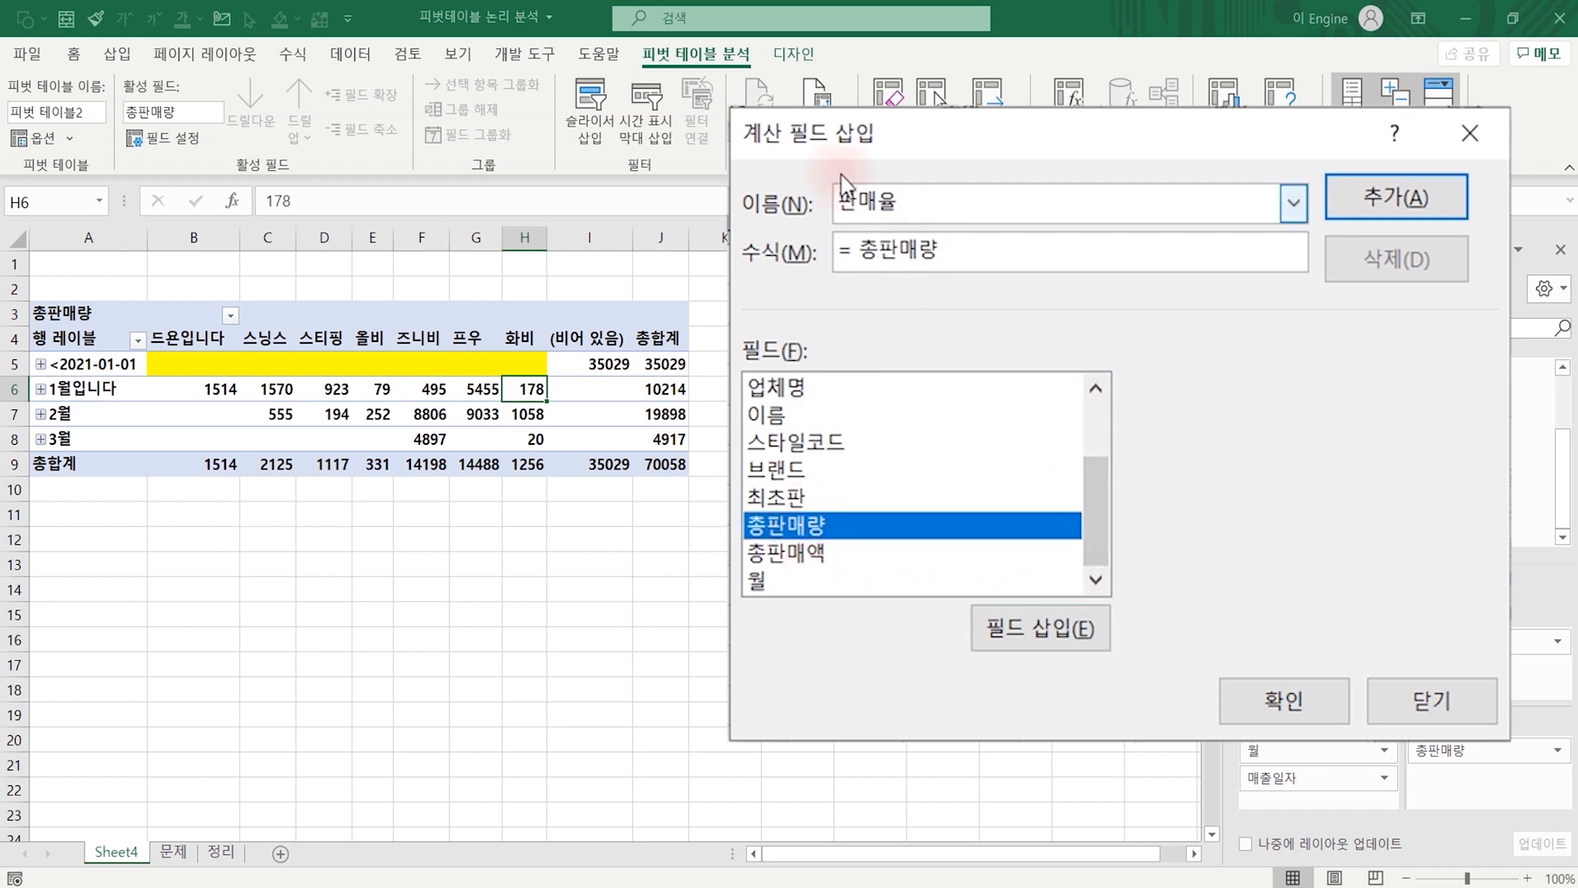
pyautogui.write('/')
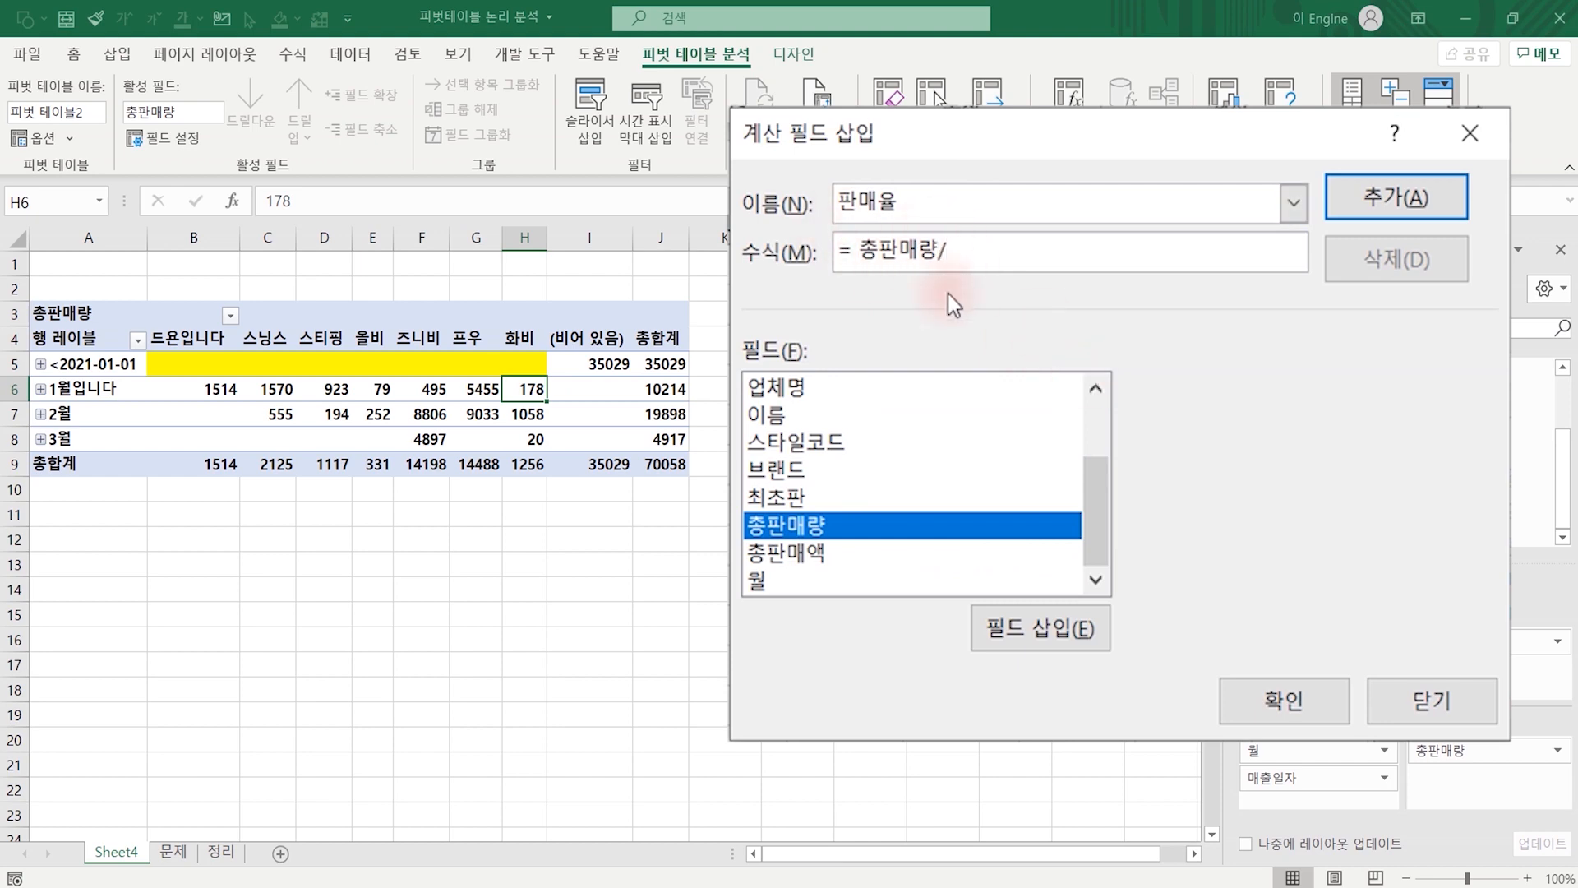
pyautogui.doubleClick(807, 556)
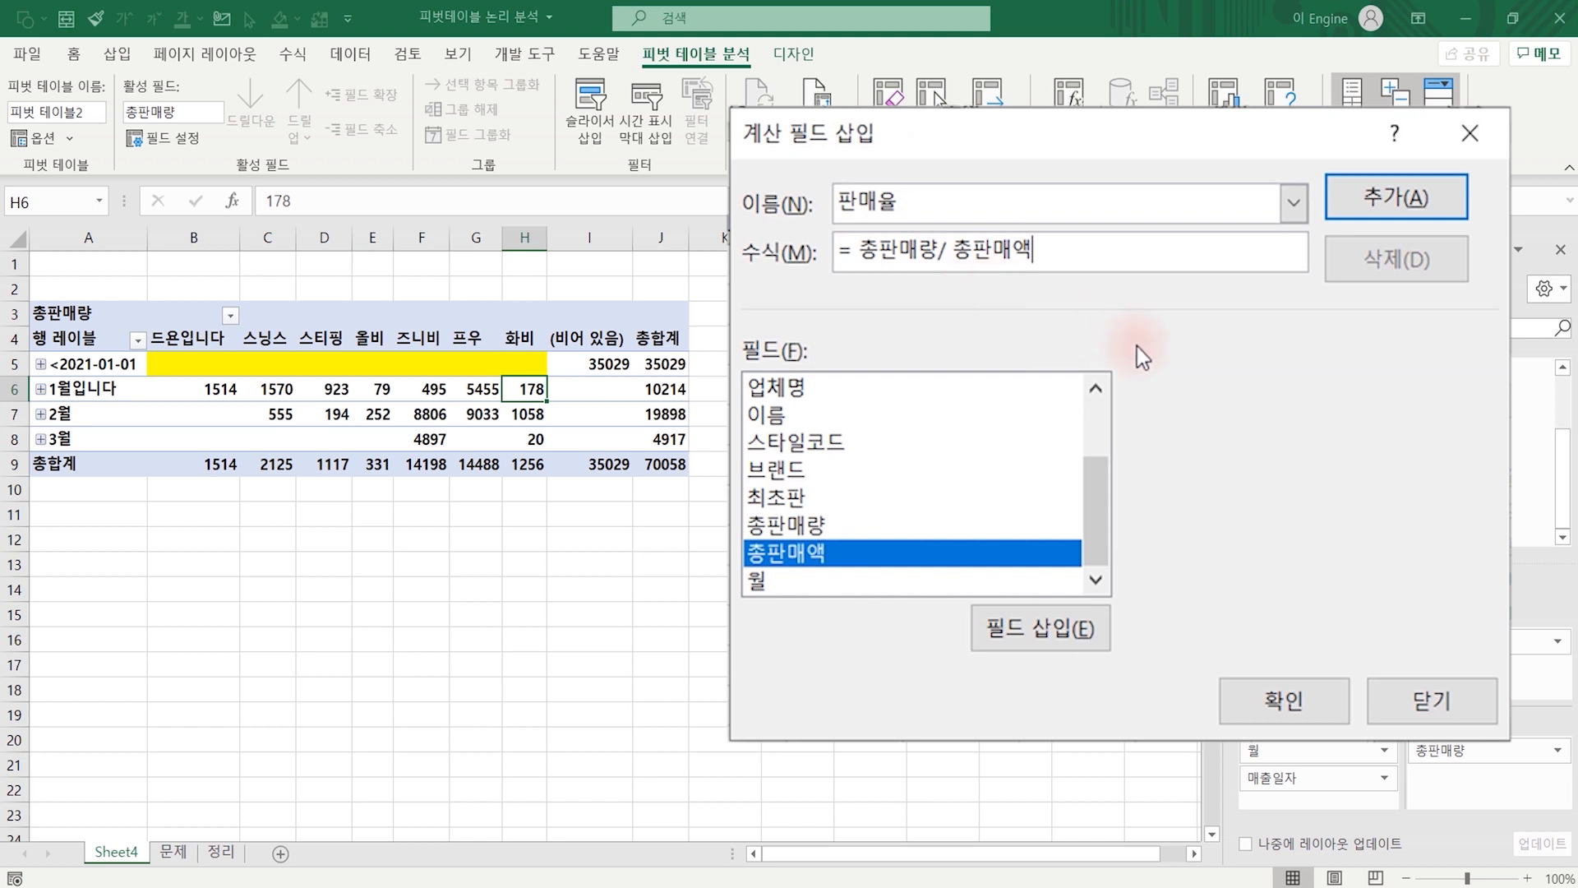
pyautogui.click(1397, 199)
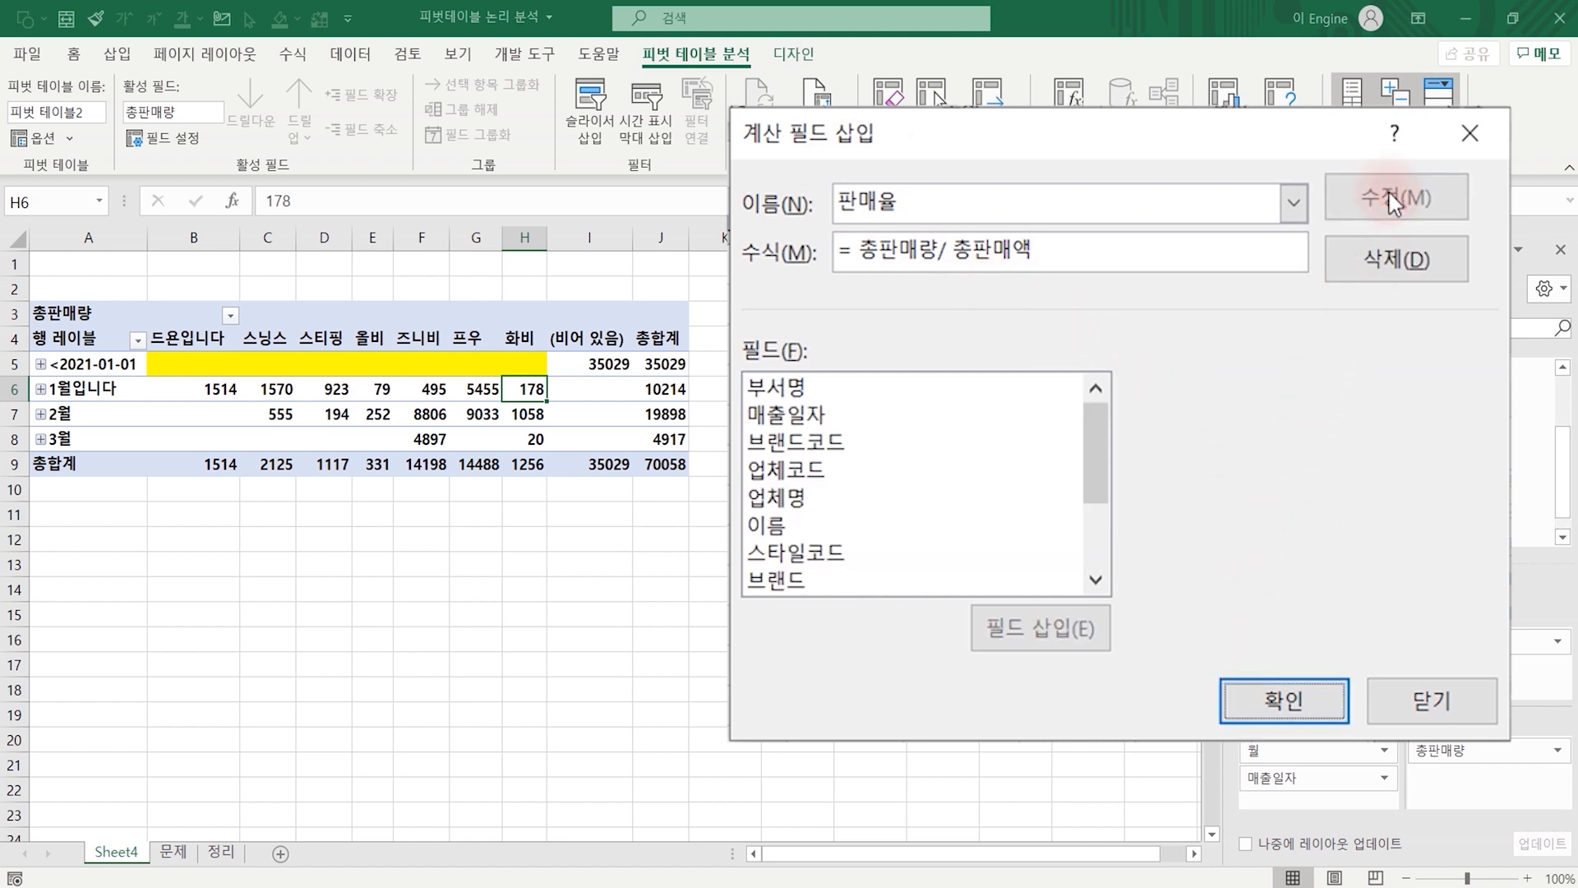
pyautogui.moveTo(1096, 432); pyautogui.dragTo(1095, 493)
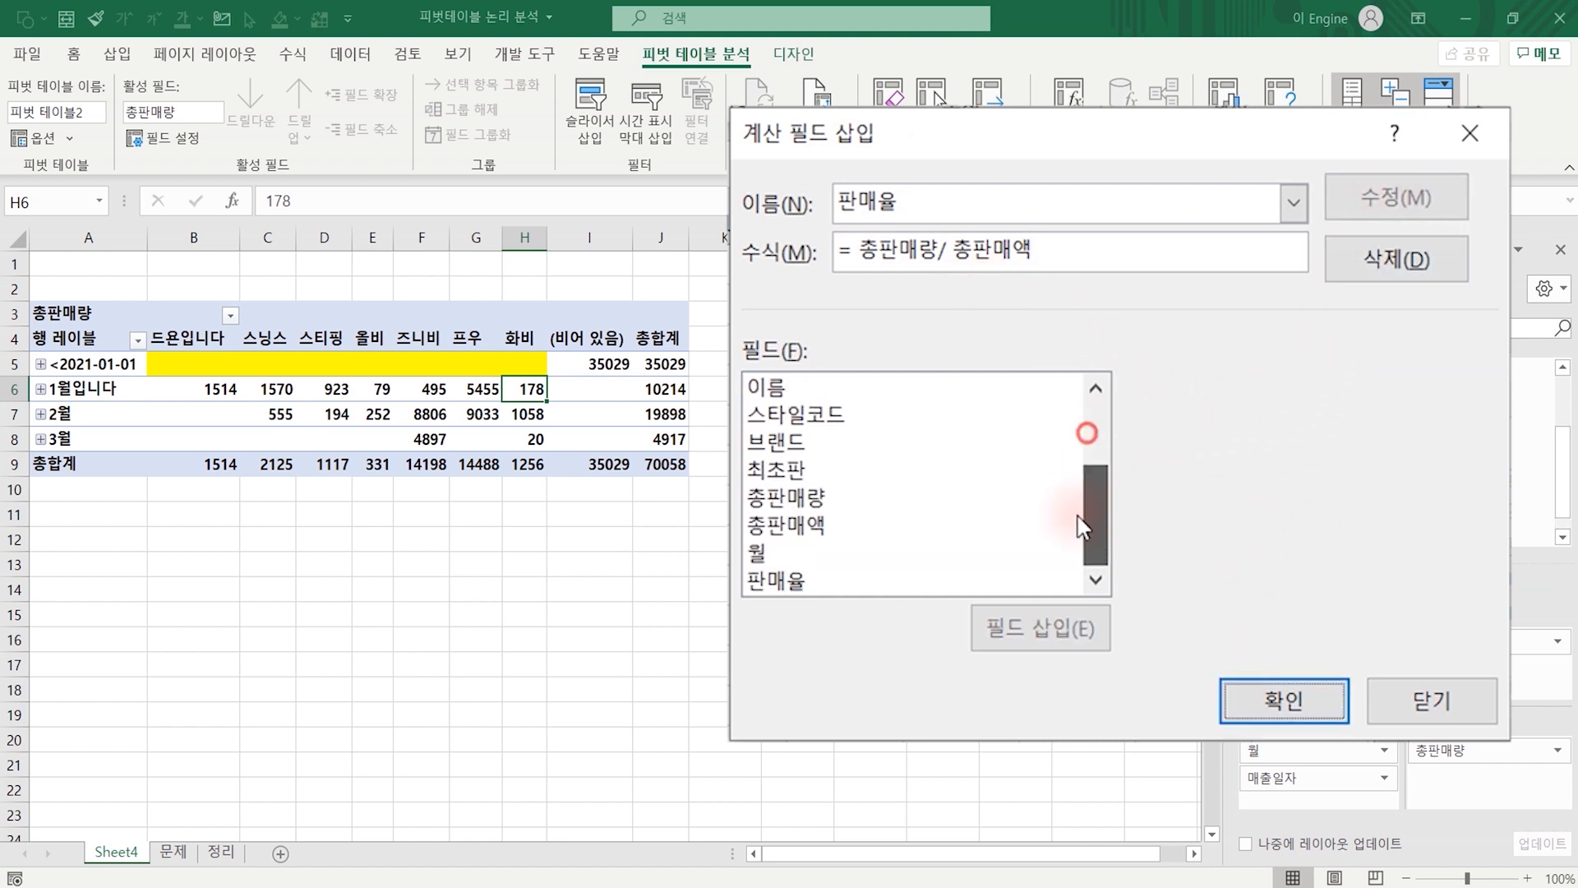
pyautogui.click(796, 584)
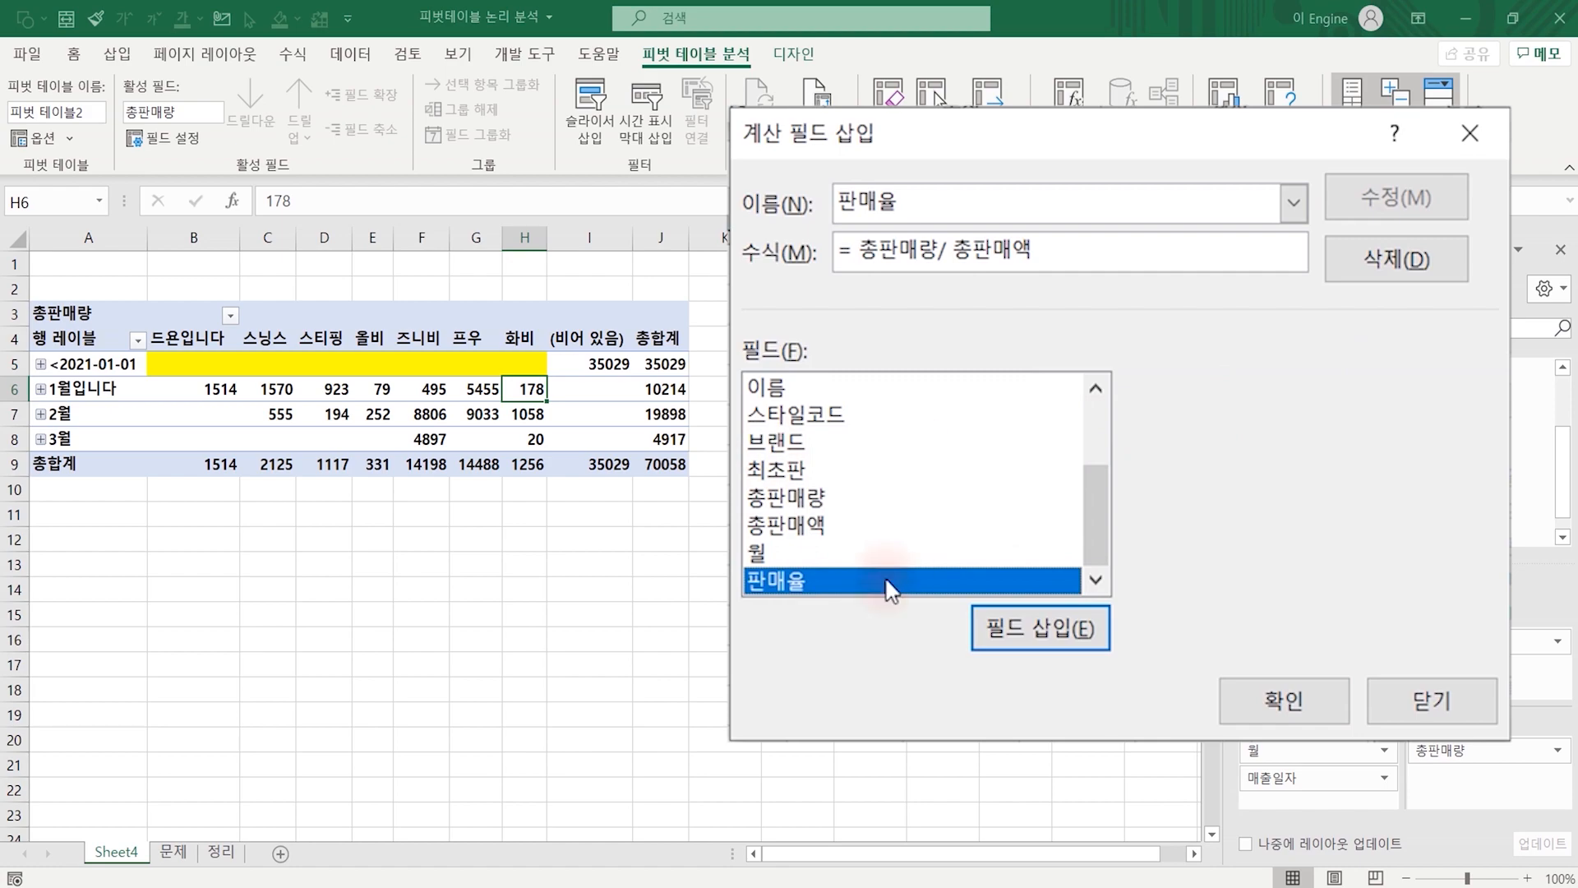
# Confirm the new 판매율 calculated field so that it joins 총판매량 in the pivot table's values.
pyautogui.click(1265, 697)
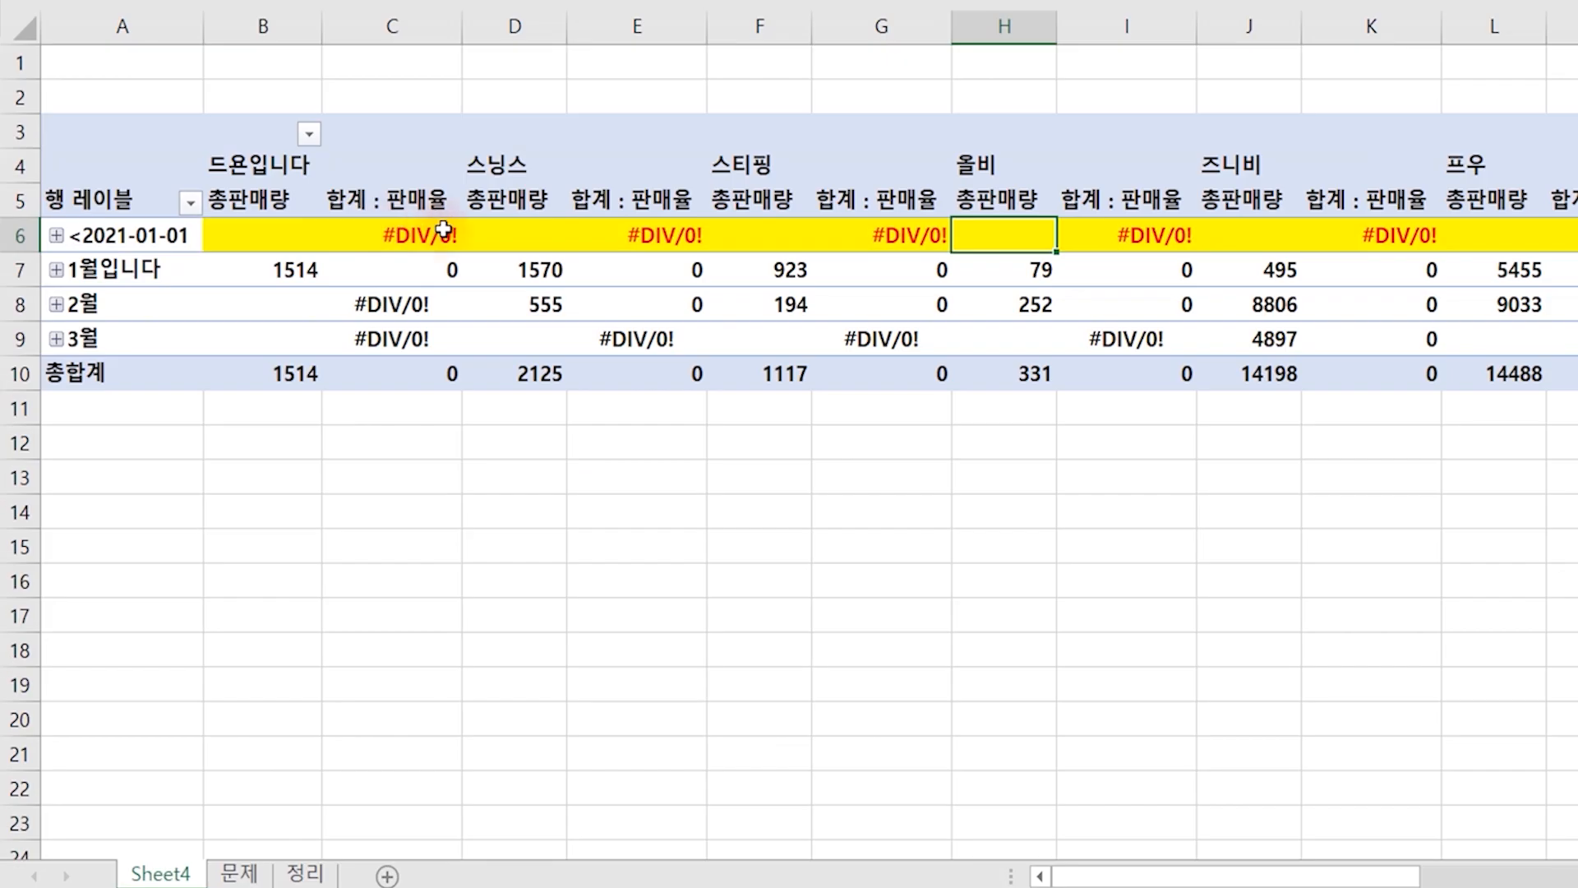
pyautogui.moveTo(444, 229)
pyautogui.moveTo(425, 205)
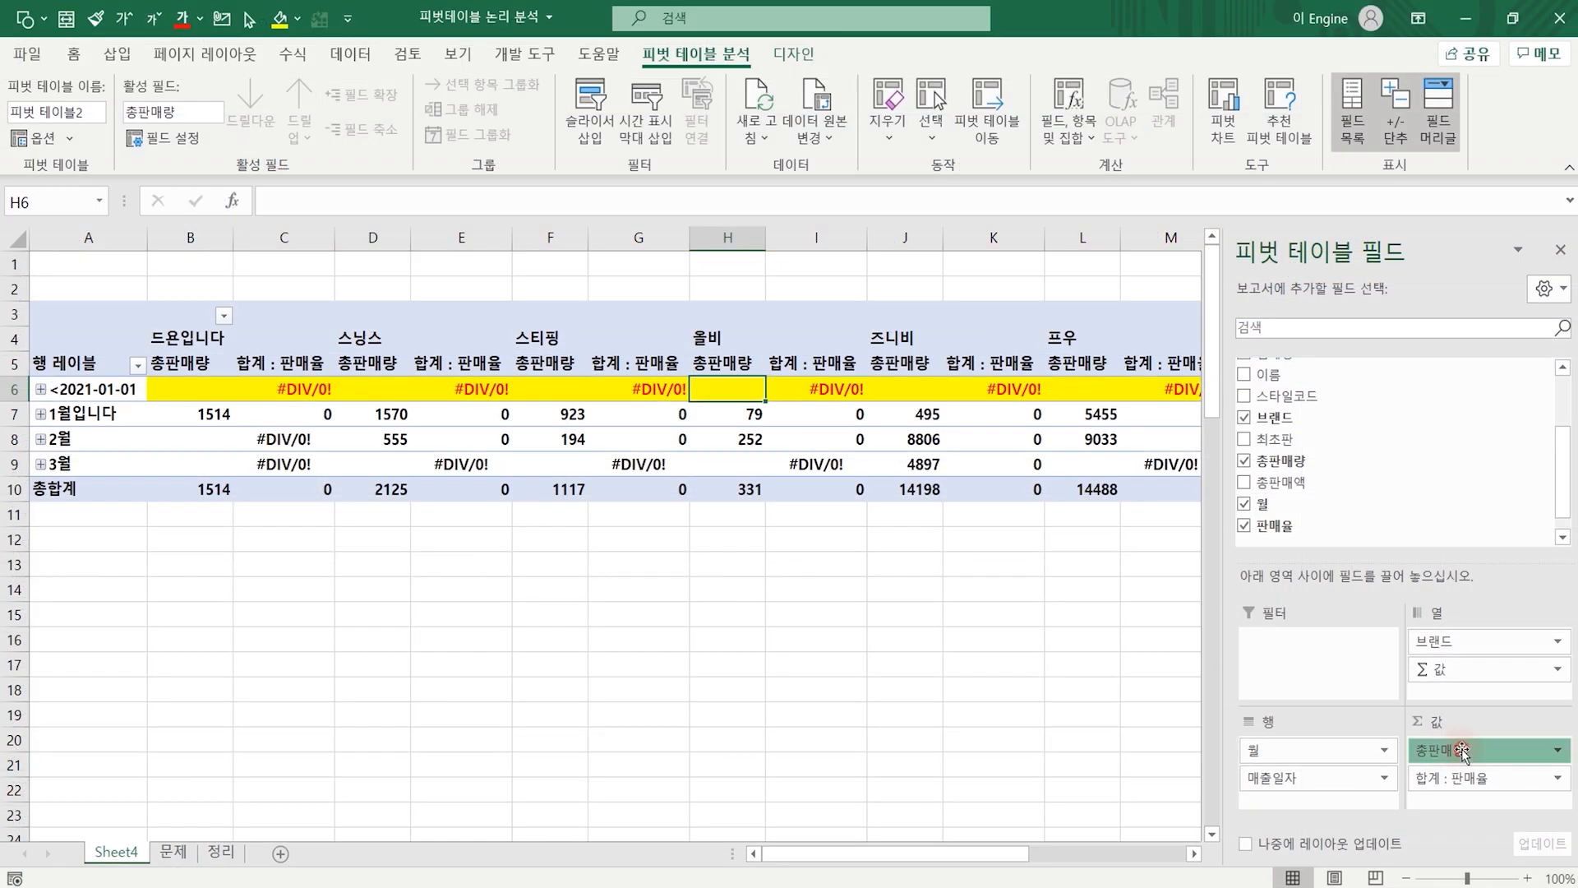
# Try taking 총판매량 out of the pivot values so that only 판매율 is shown.
pyautogui.moveTo(1461, 752); pyautogui.dragTo(1066, 668)
pyautogui.moveTo(838, 586); pyautogui.dragTo(838, 586)
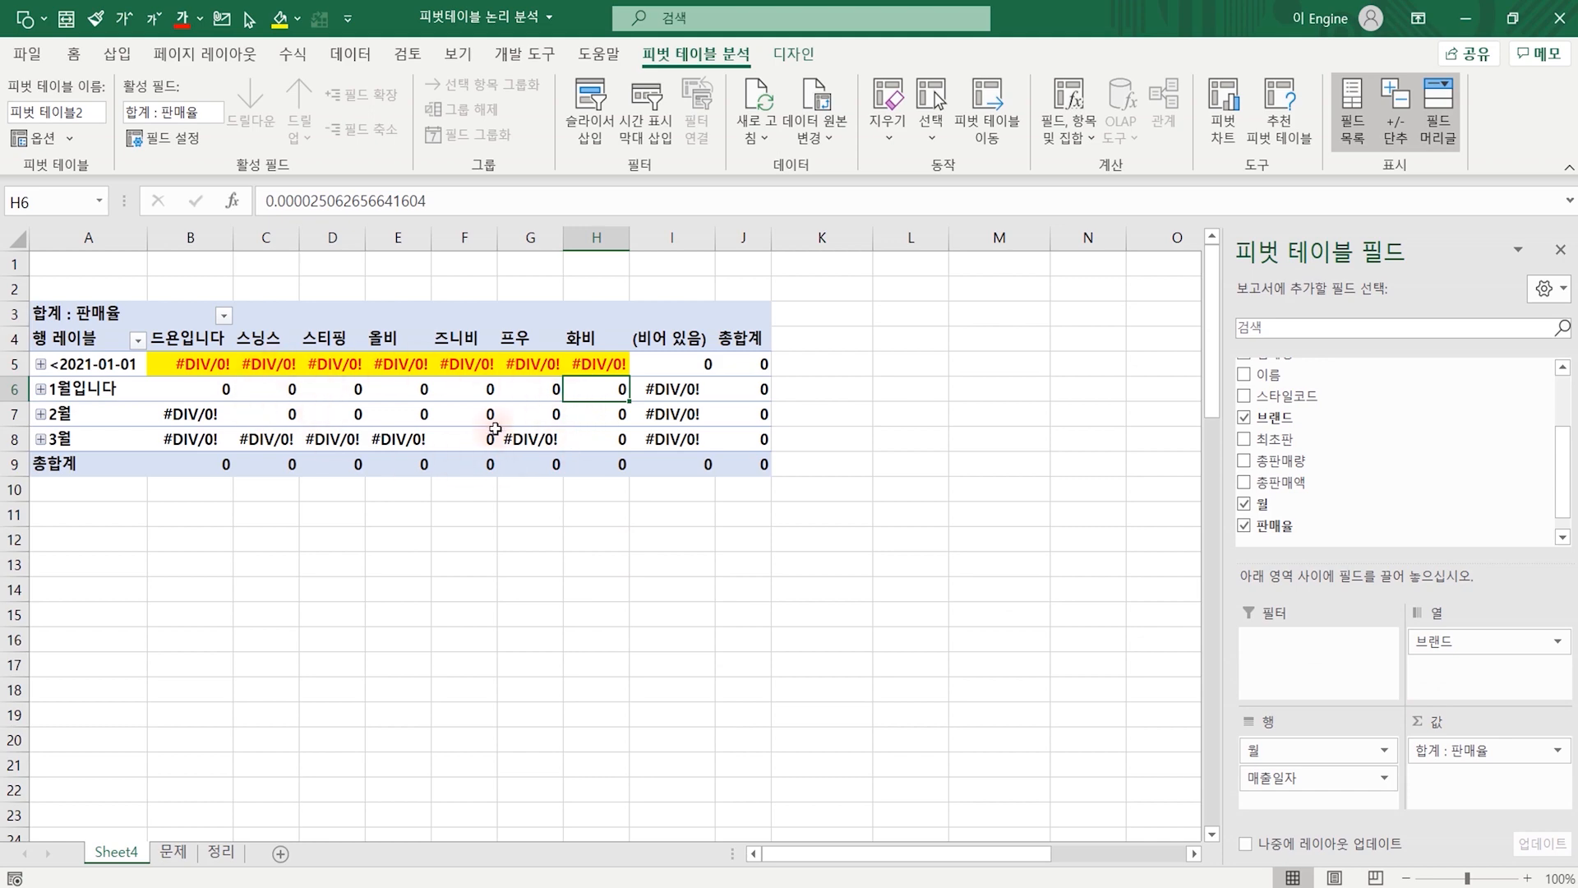
pyautogui.moveTo(496, 428)
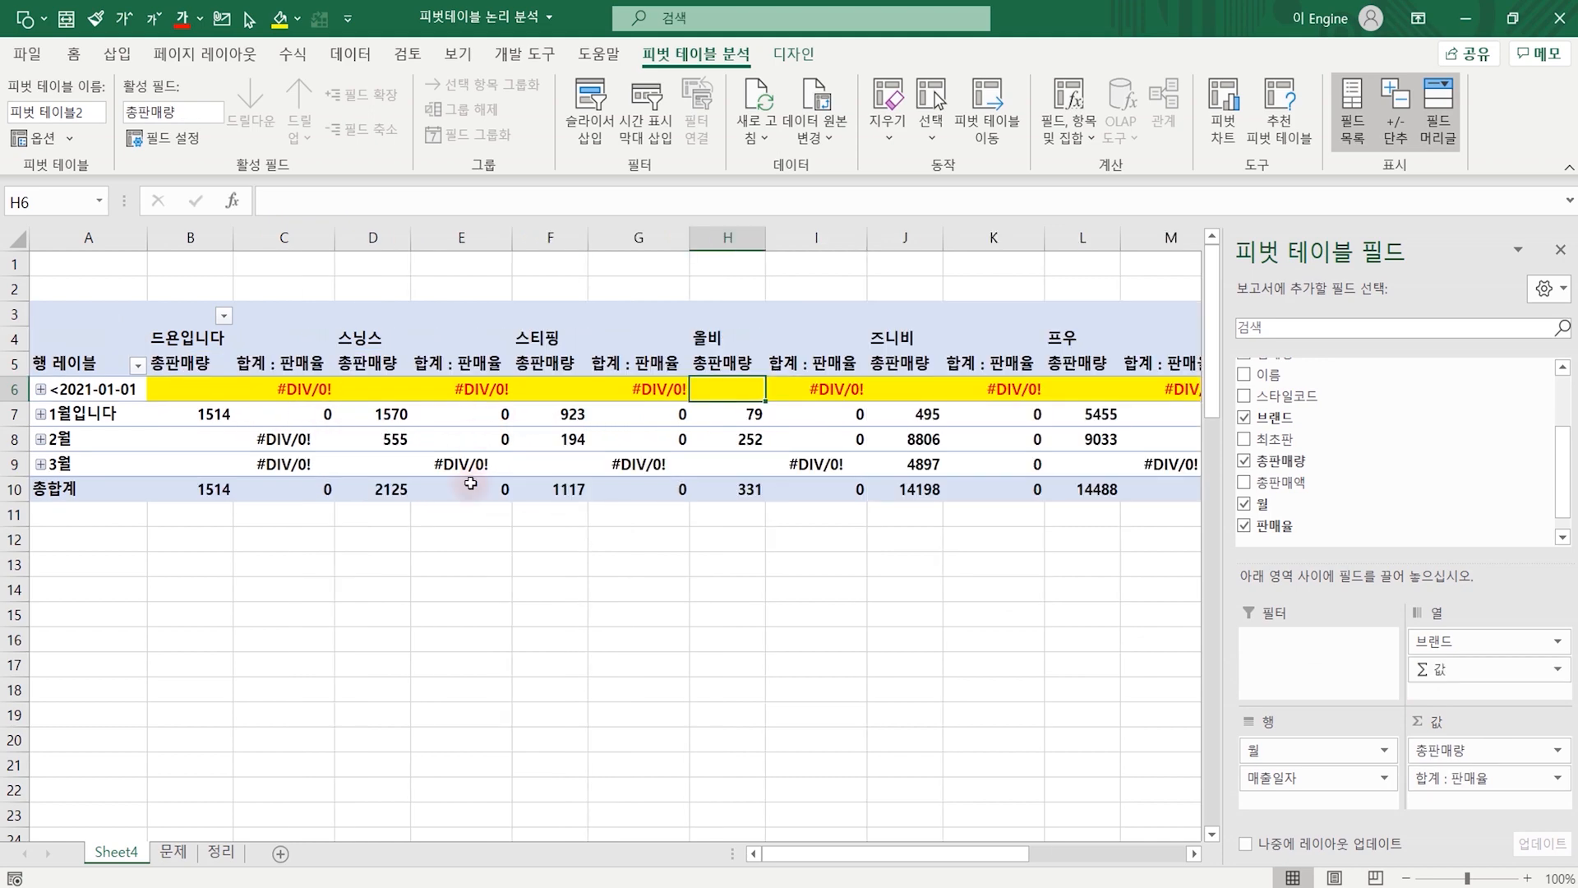
# Examine the 합계 : 판매율 column headings repeated under the different brands.
pyautogui.click(460, 539)
pyautogui.click(298, 364)
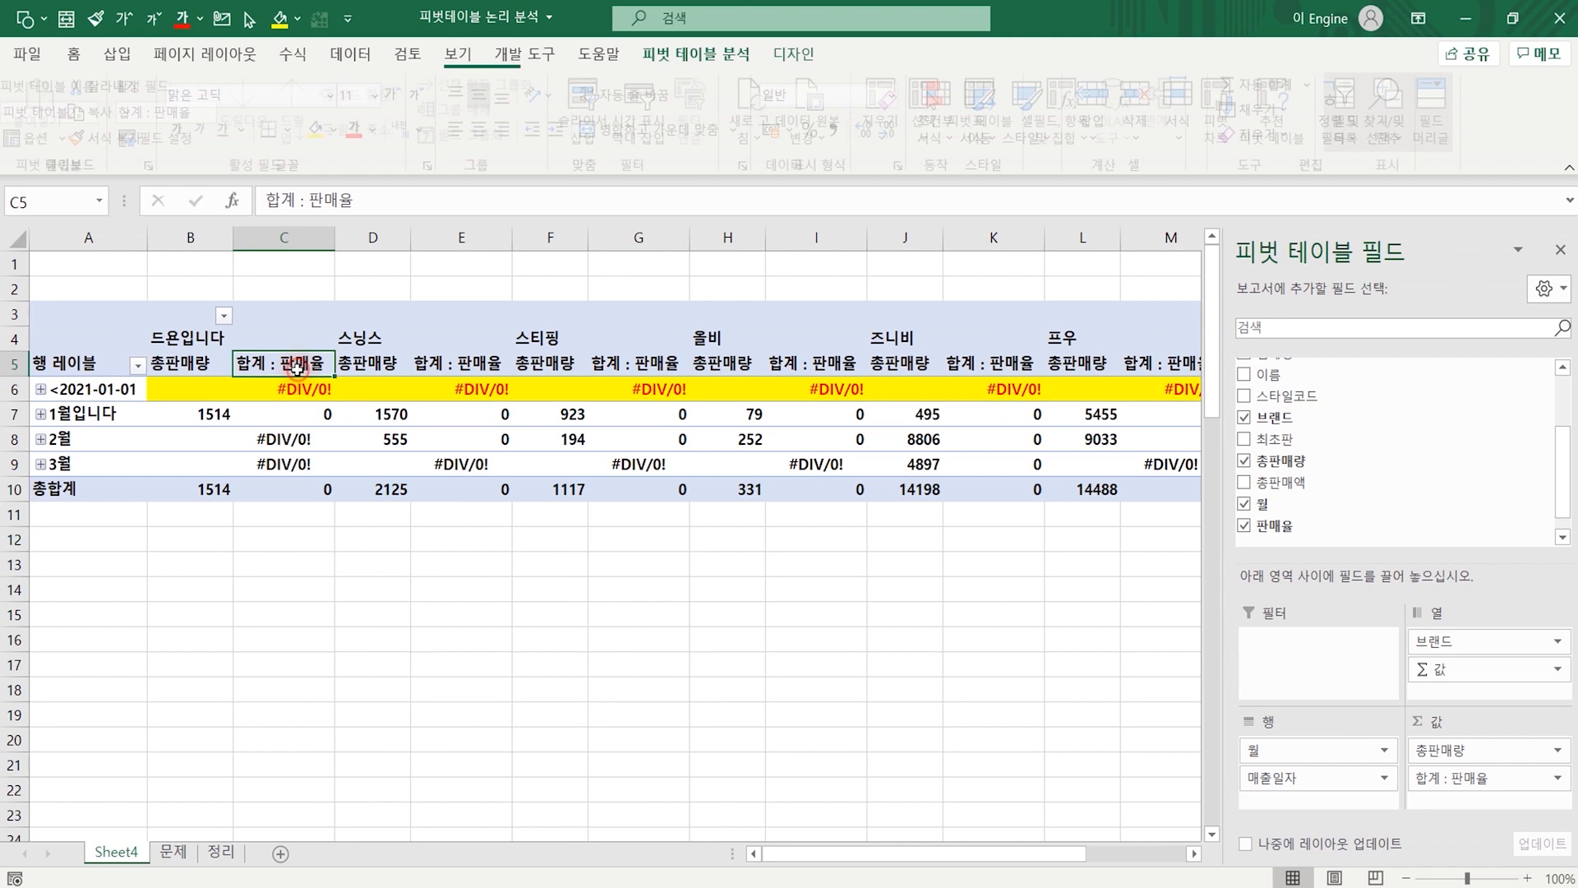
pyautogui.click(475, 364)
pyautogui.click(633, 364)
pyautogui.click(818, 364)
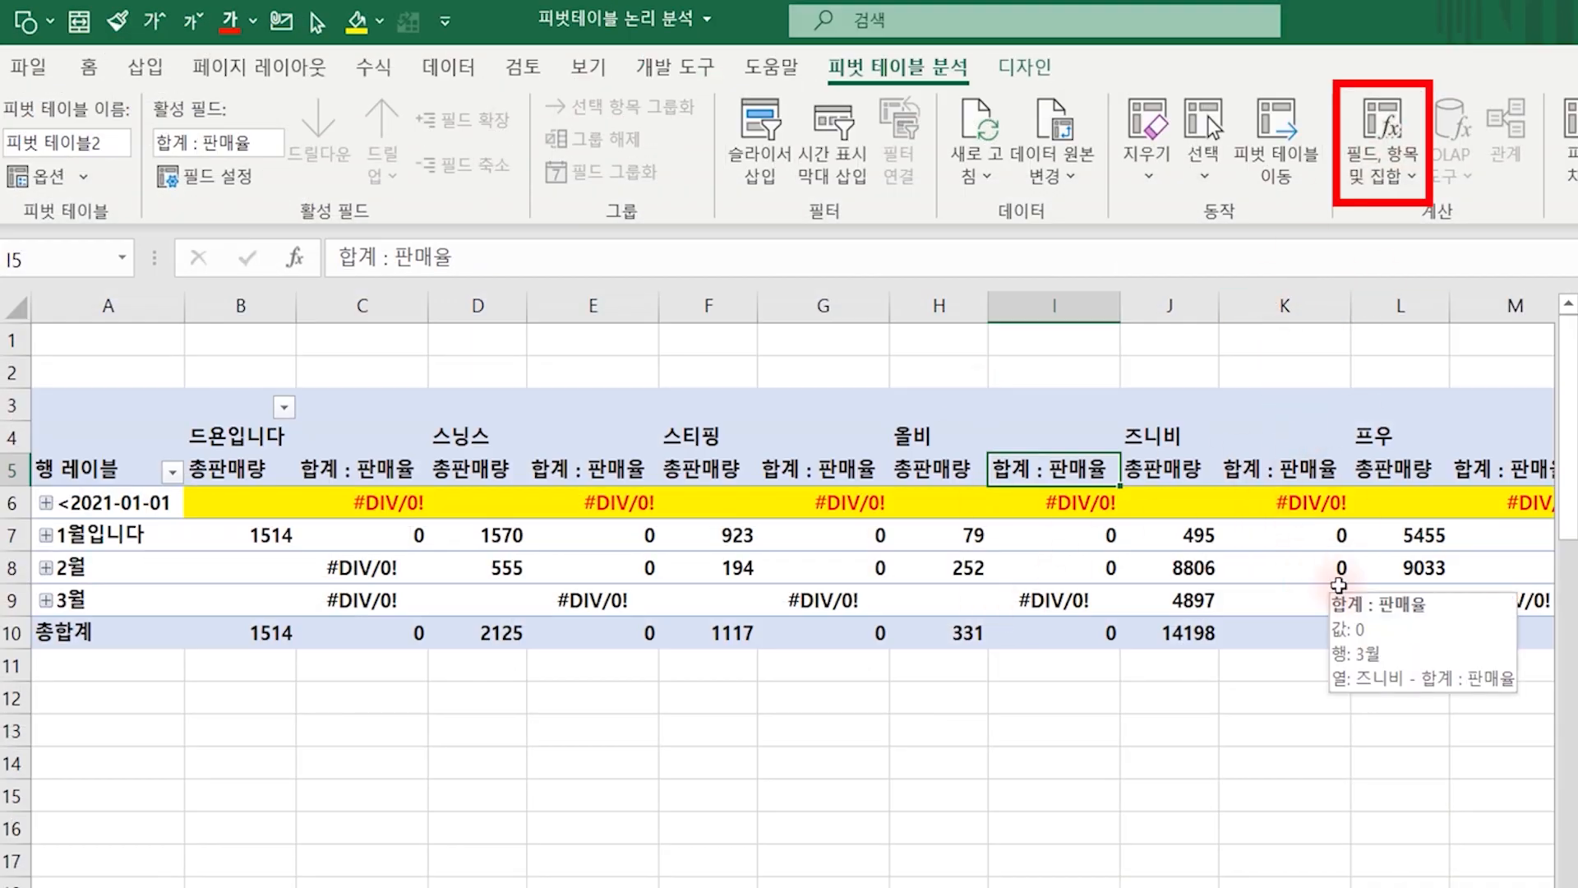
# Remove 합계 : 판매율 from the pivot table's values.
pyautogui.click(821, 764)
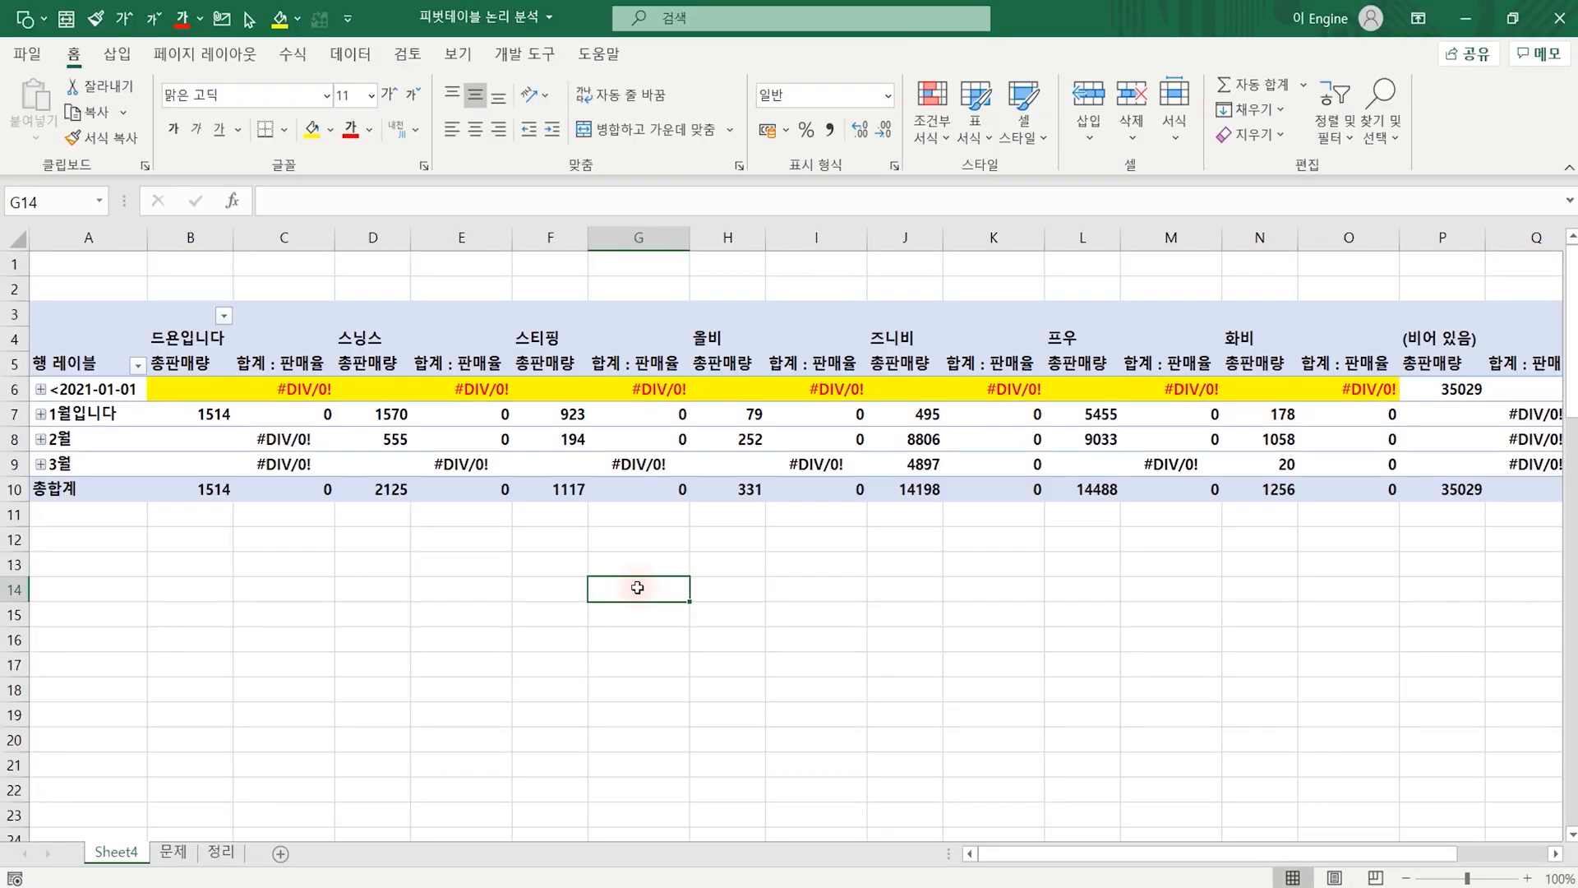
pyautogui.click(656, 416)
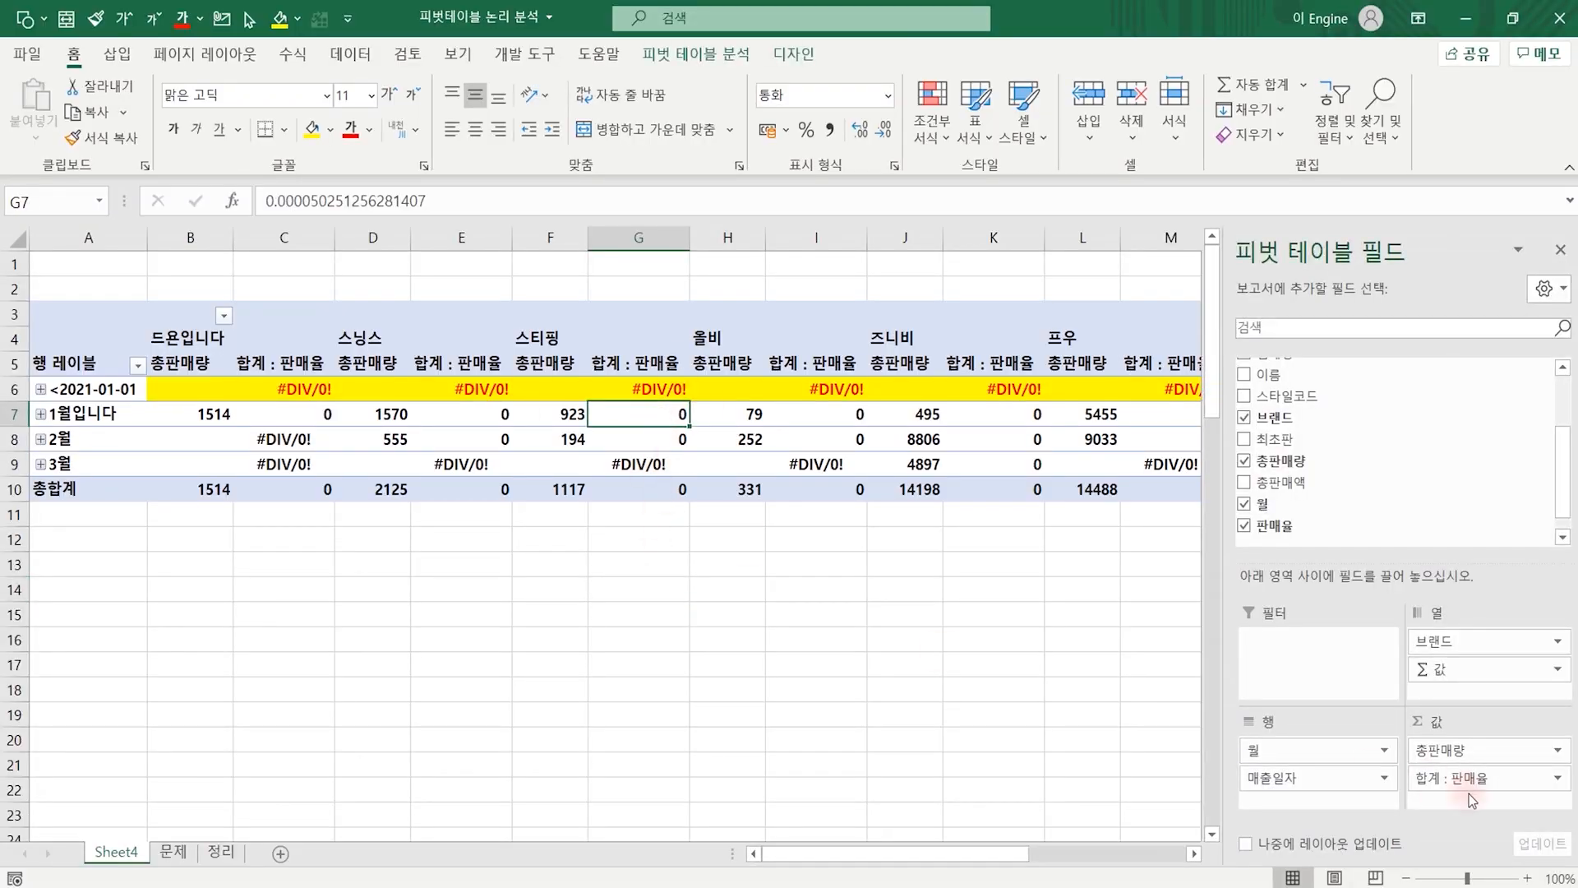
pyautogui.moveTo(1470, 782); pyautogui.dragTo(828, 596)
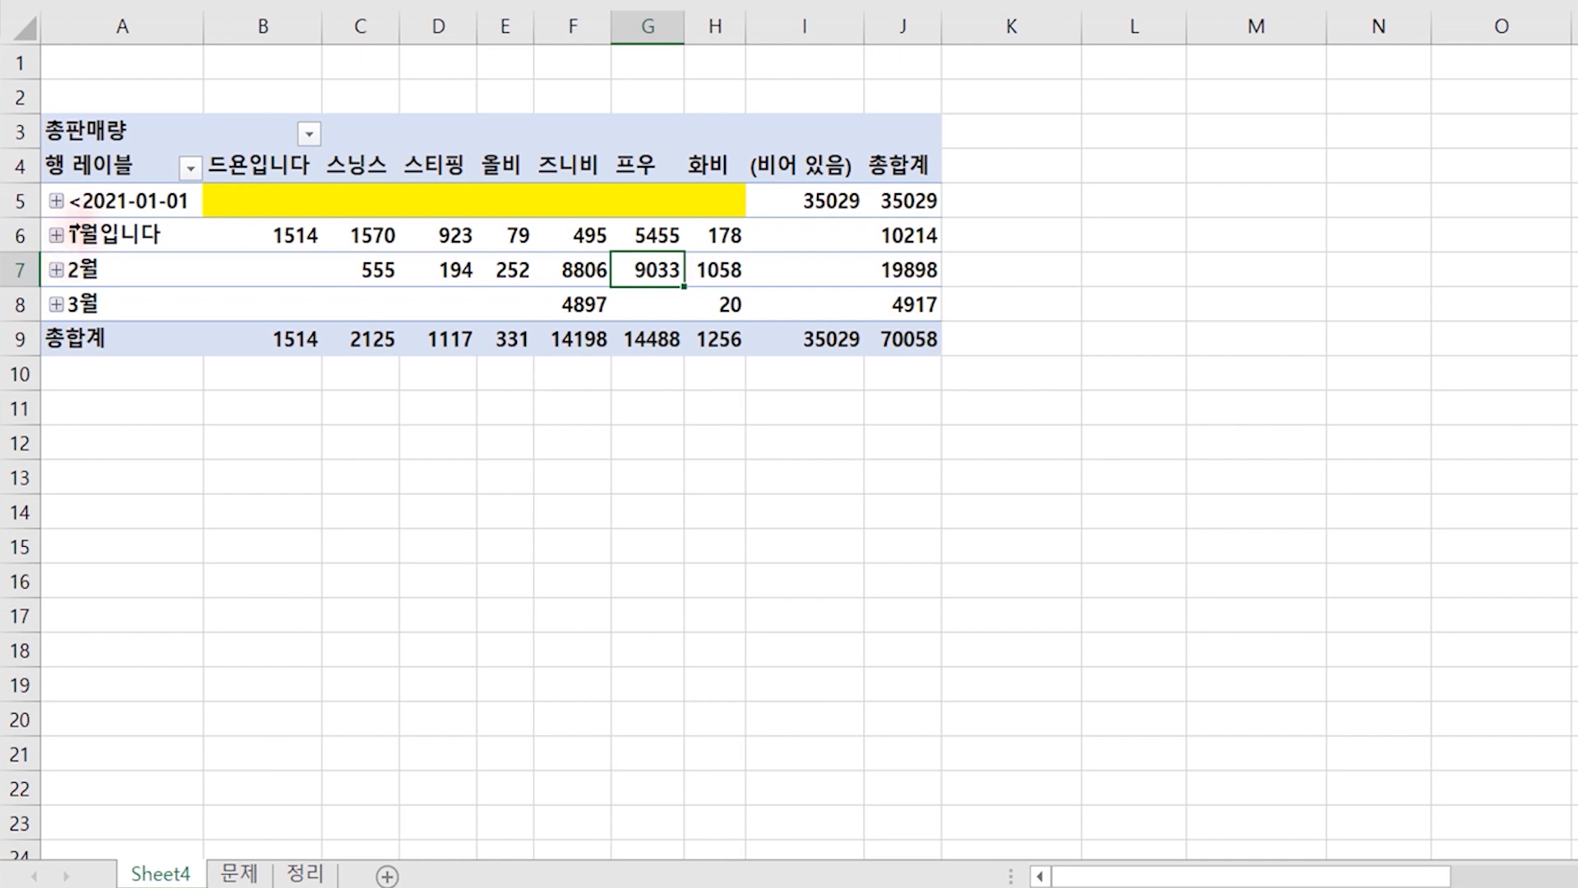
# Expand the 1월입니다 and 2월 groups one by one to show their daily rows.
pyautogui.click(56, 235)
pyautogui.scroll(-5, 144, 431)
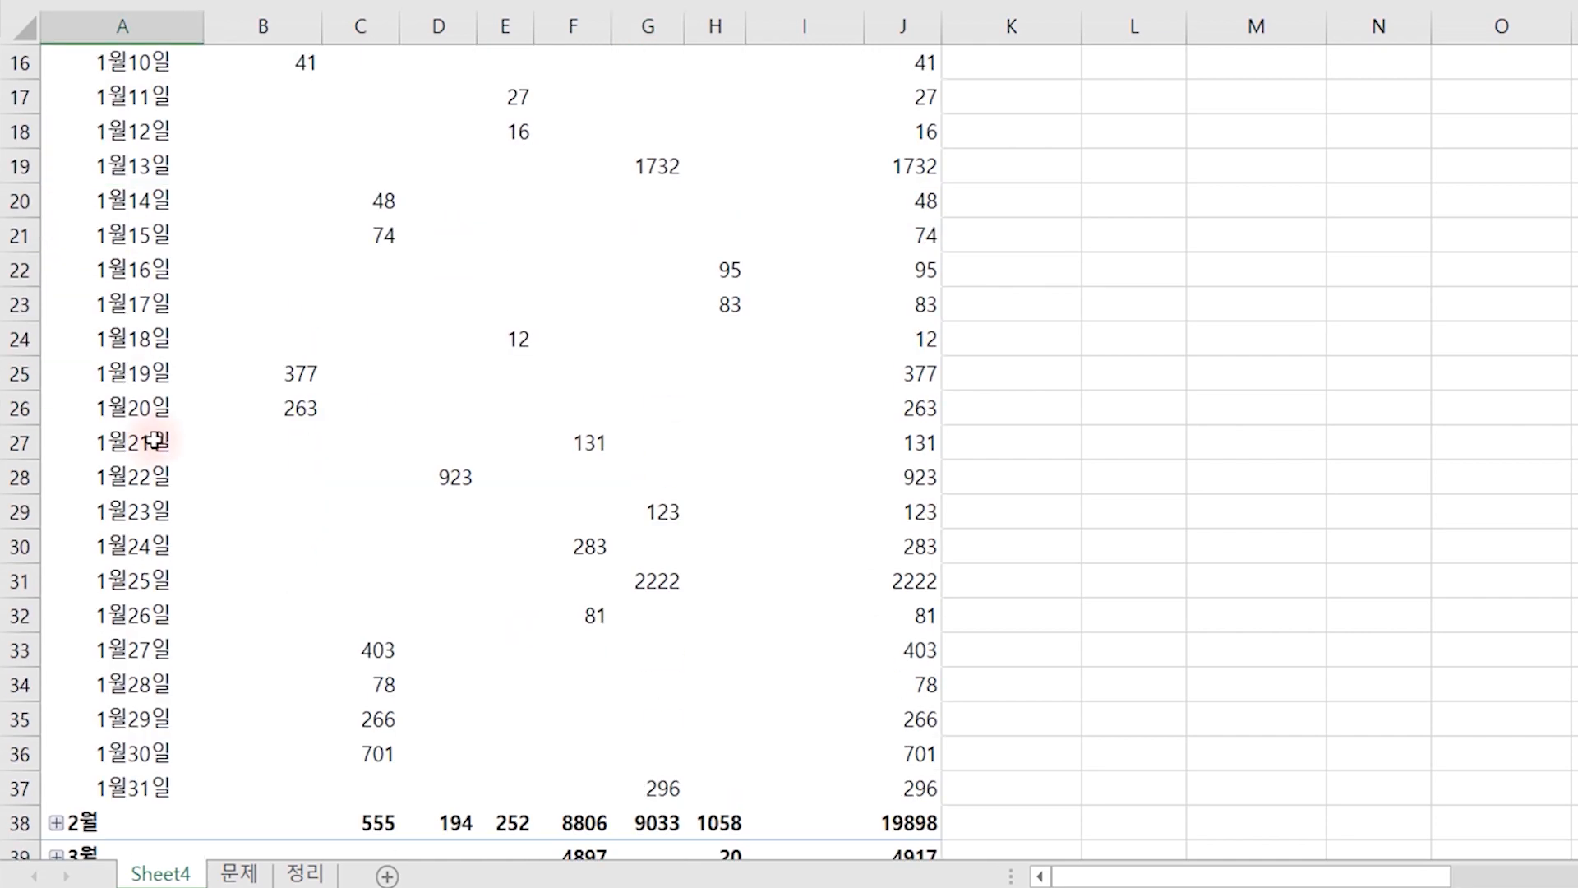
pyautogui.scroll(-4, 161, 384)
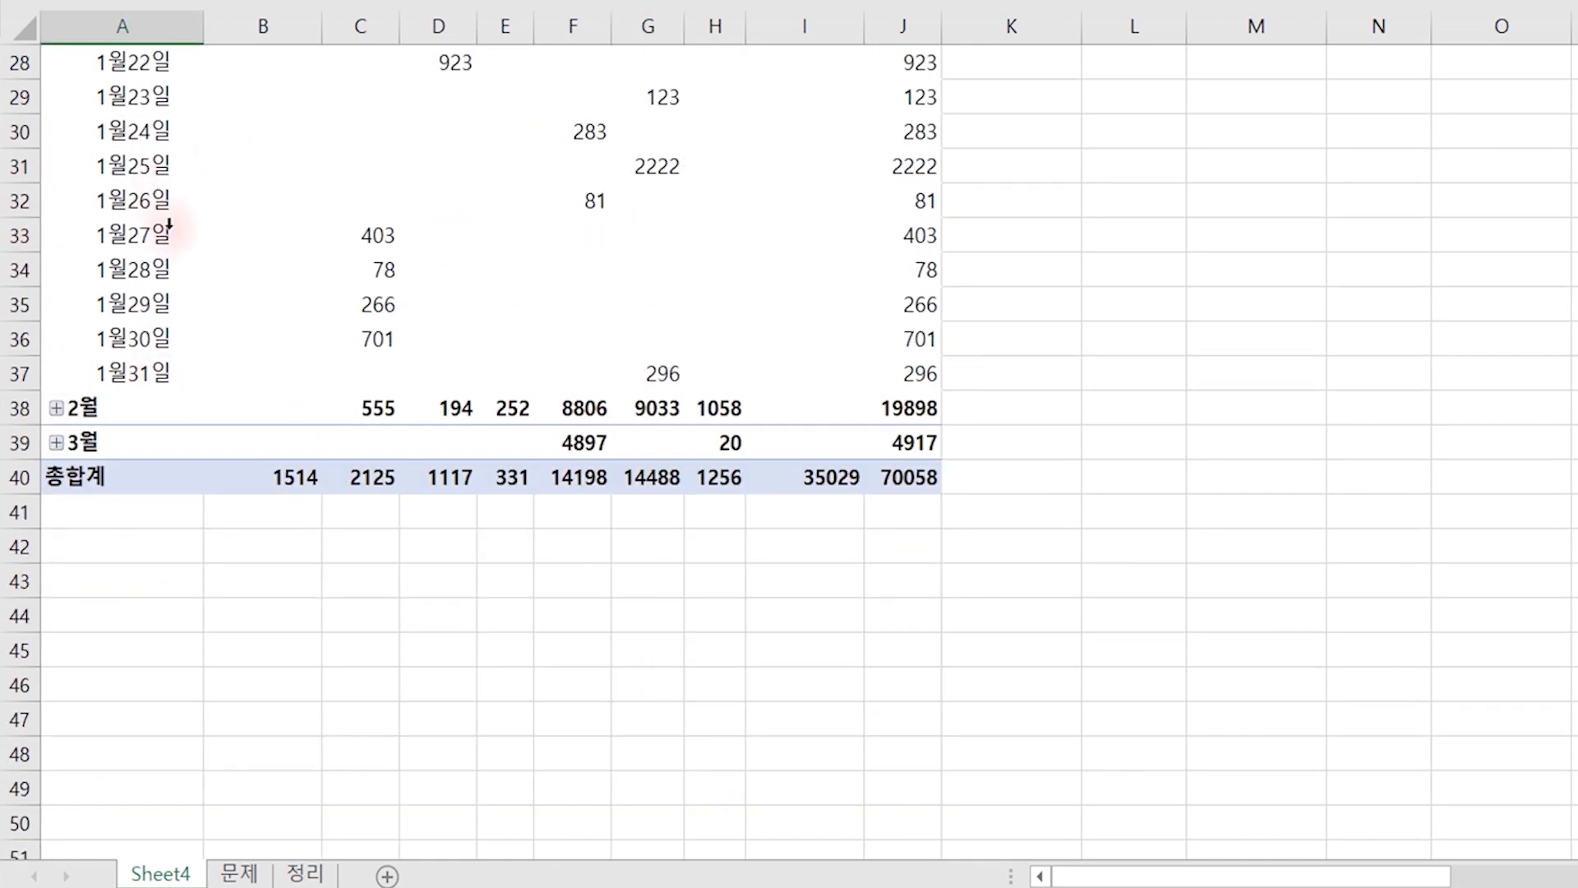
pyautogui.click(56, 409)
pyautogui.scroll(-9, 116, 460)
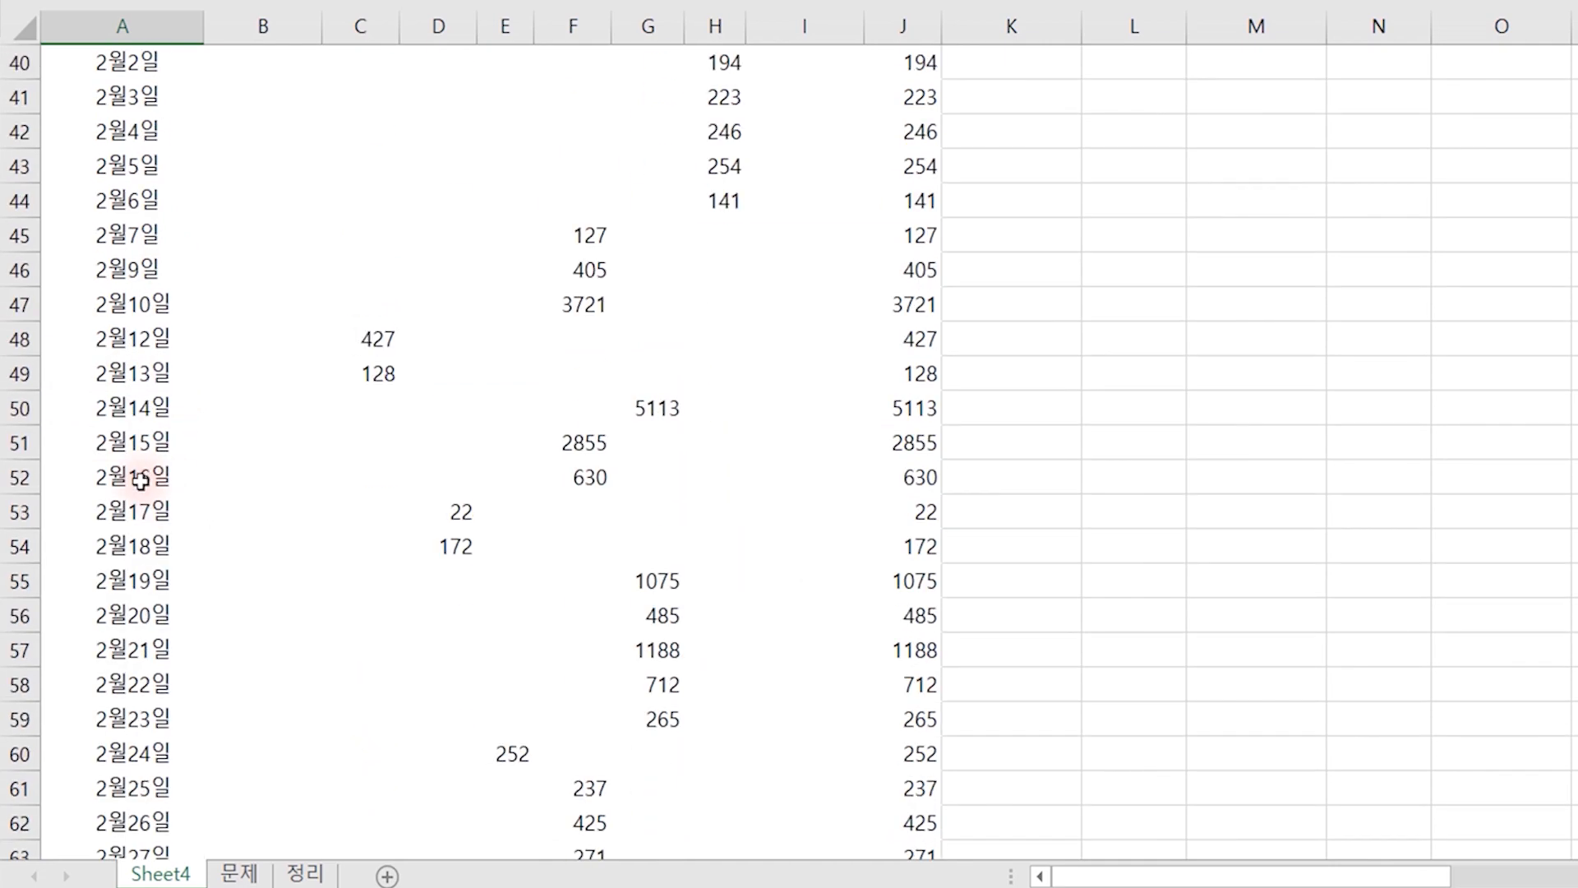
# Collapse the 2월 and 1월입니다 groups back to their month rows.
pyautogui.click(56, 408)
pyautogui.scroll(18, 222, 510)
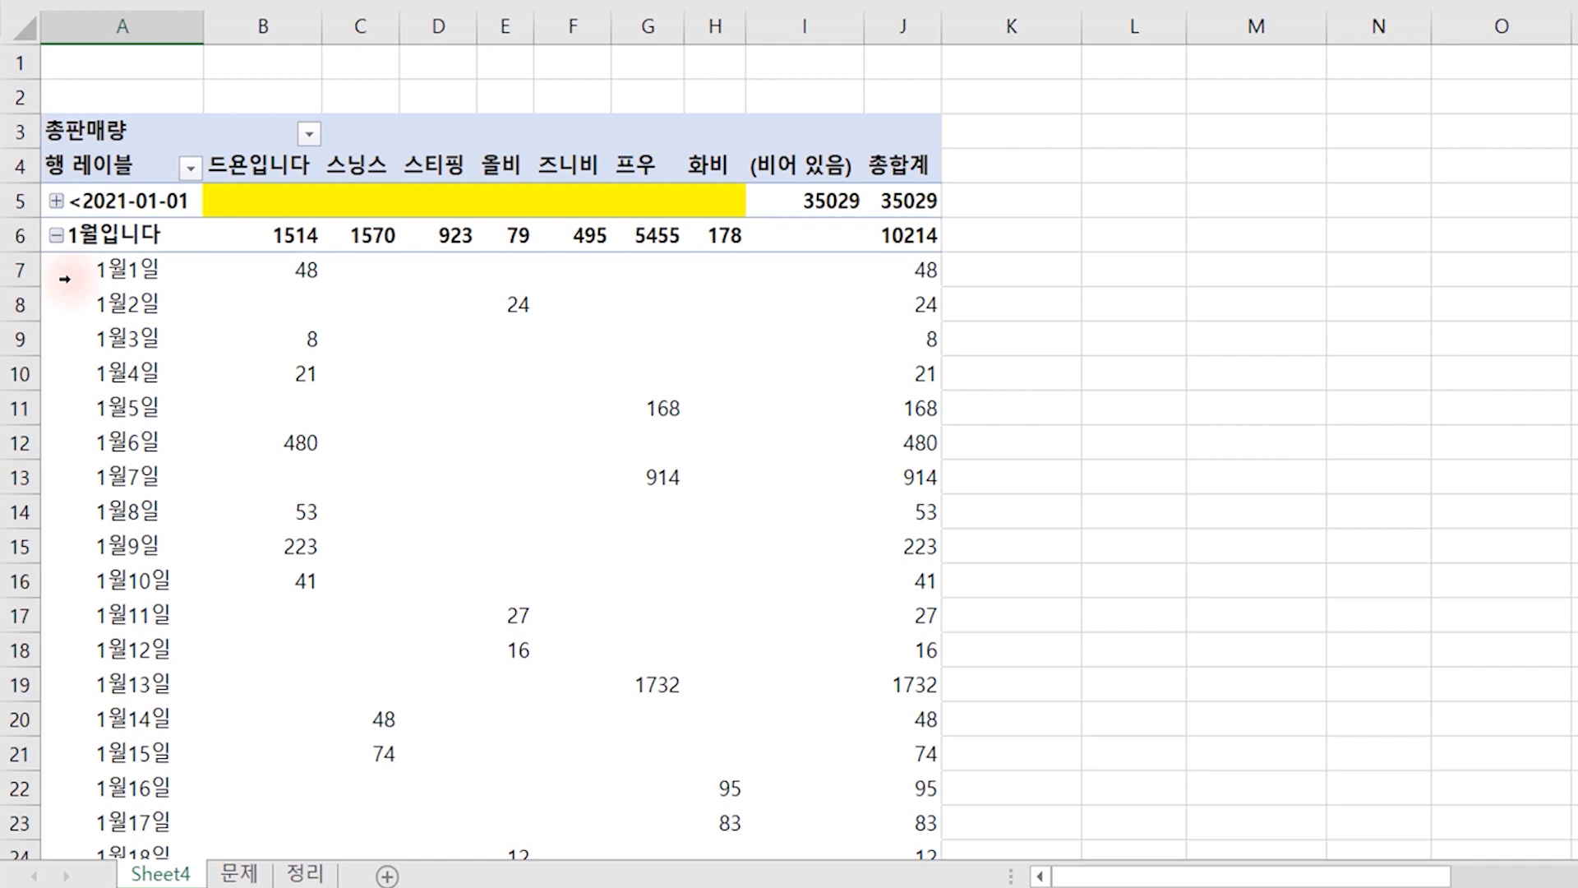
pyautogui.scroll(-18, 138, 312)
pyautogui.scroll(-1, 138, 313)
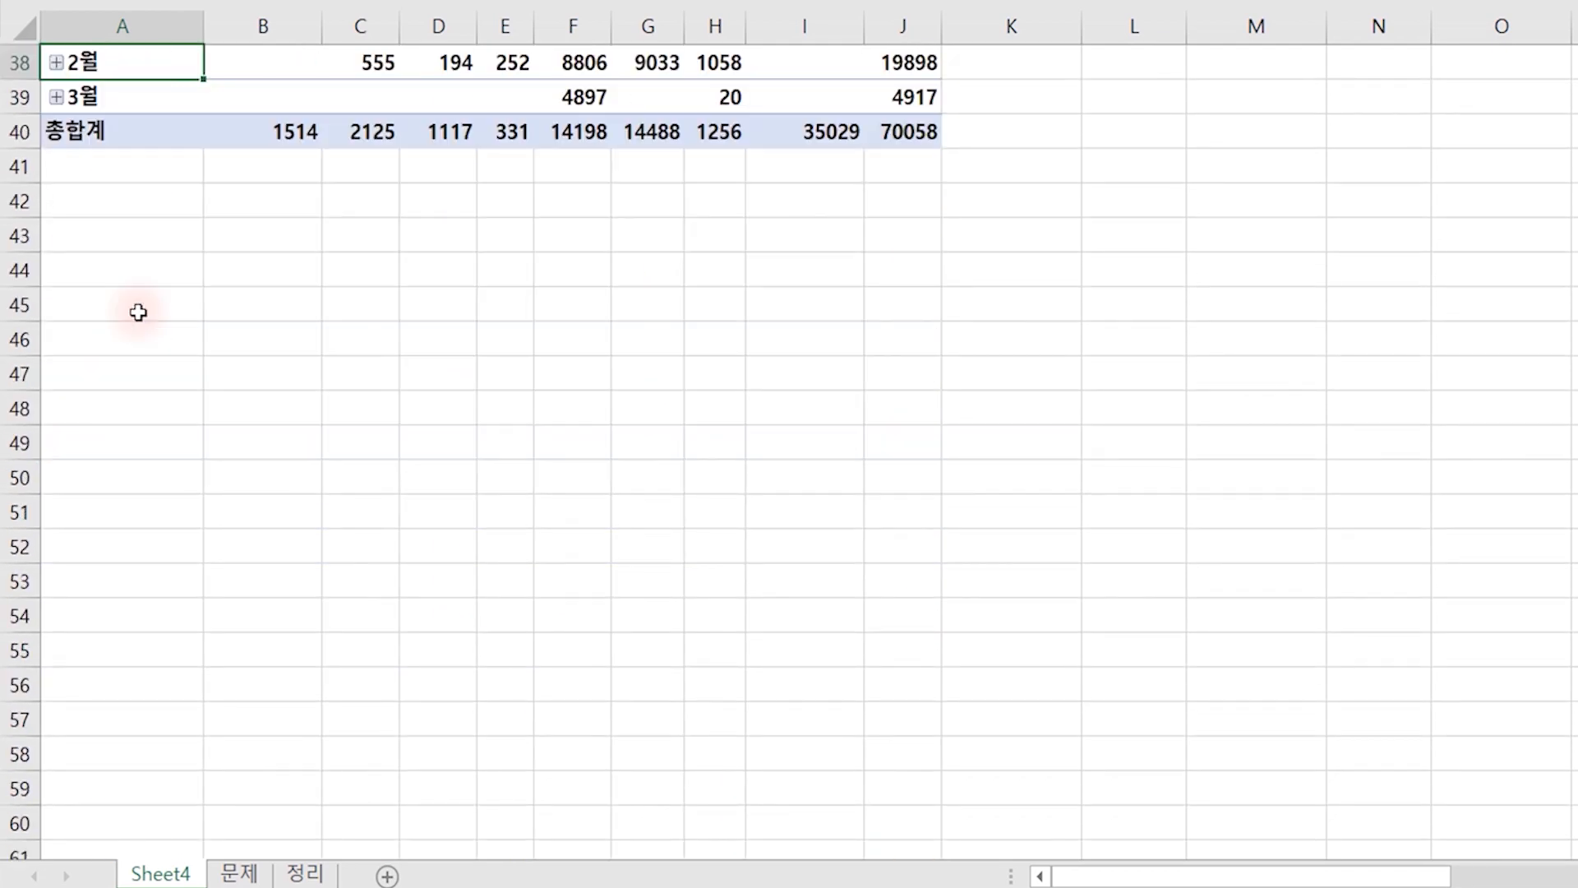
pyautogui.scroll(12, 138, 312)
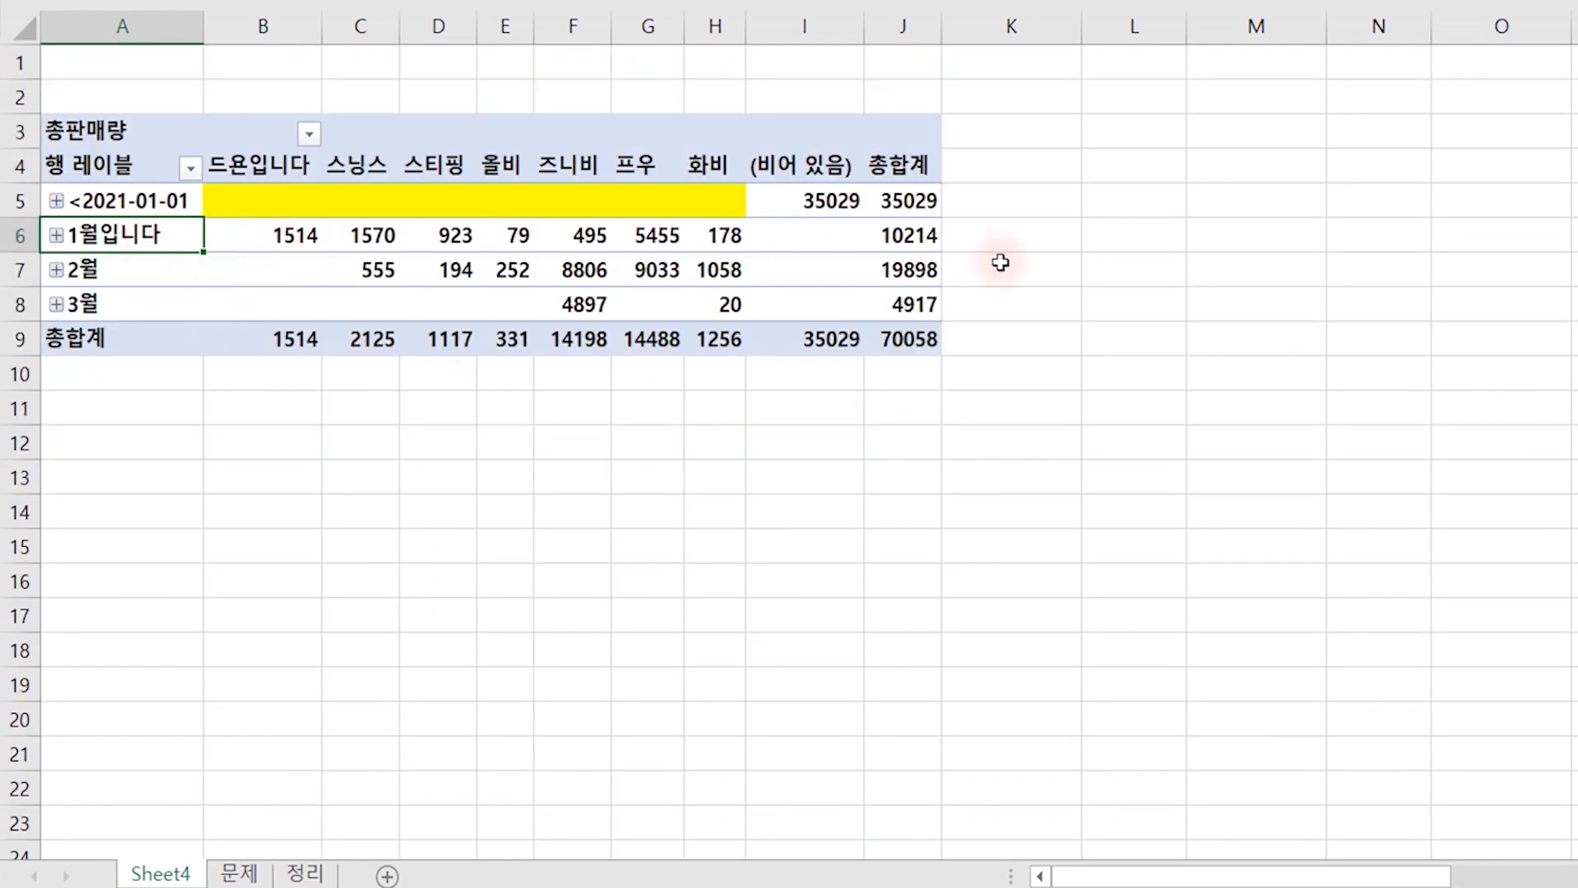
pyautogui.moveTo(600, 264)
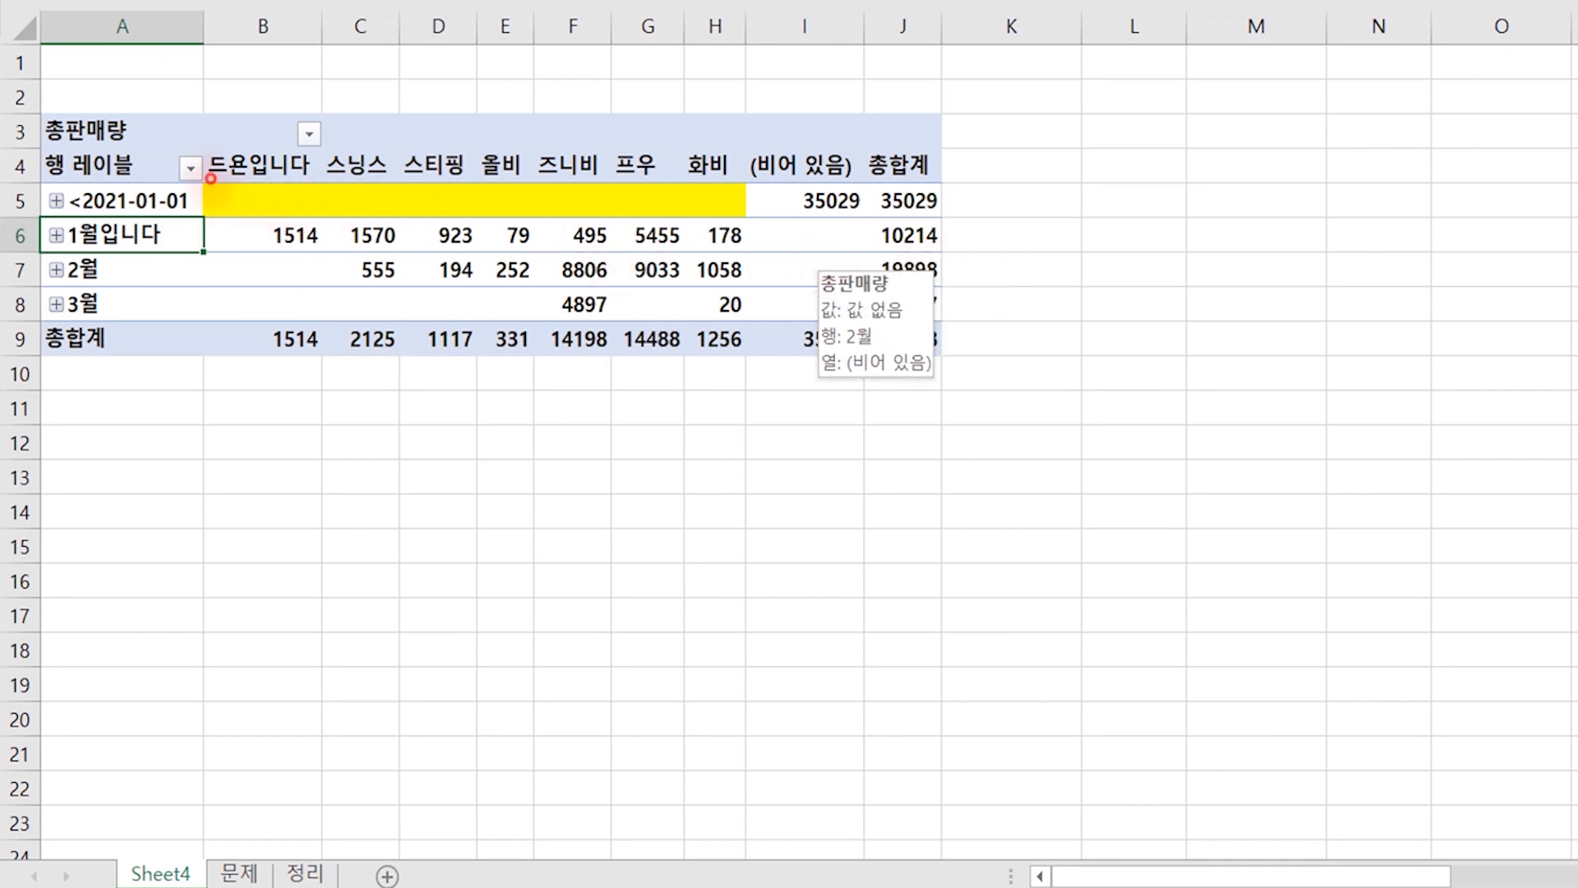
pyautogui.moveTo(211, 178); pyautogui.dragTo(923, 354)
pyautogui.moveTo(436, 121); pyautogui.dragTo(493, 105)
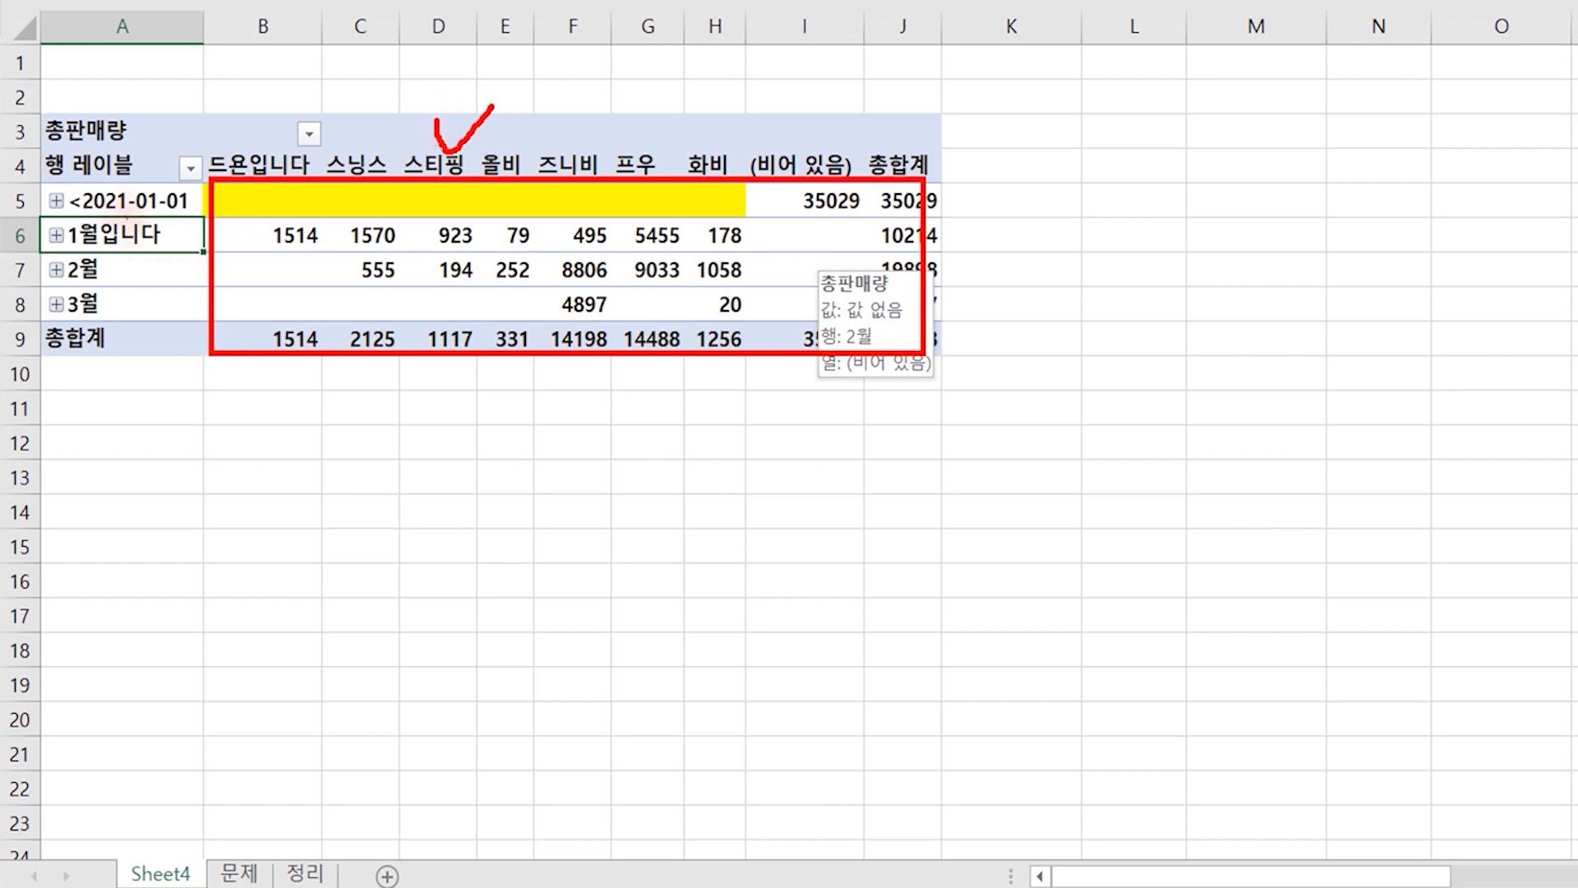
pyautogui.moveTo(118, 215); pyautogui.dragTo(156, 238)
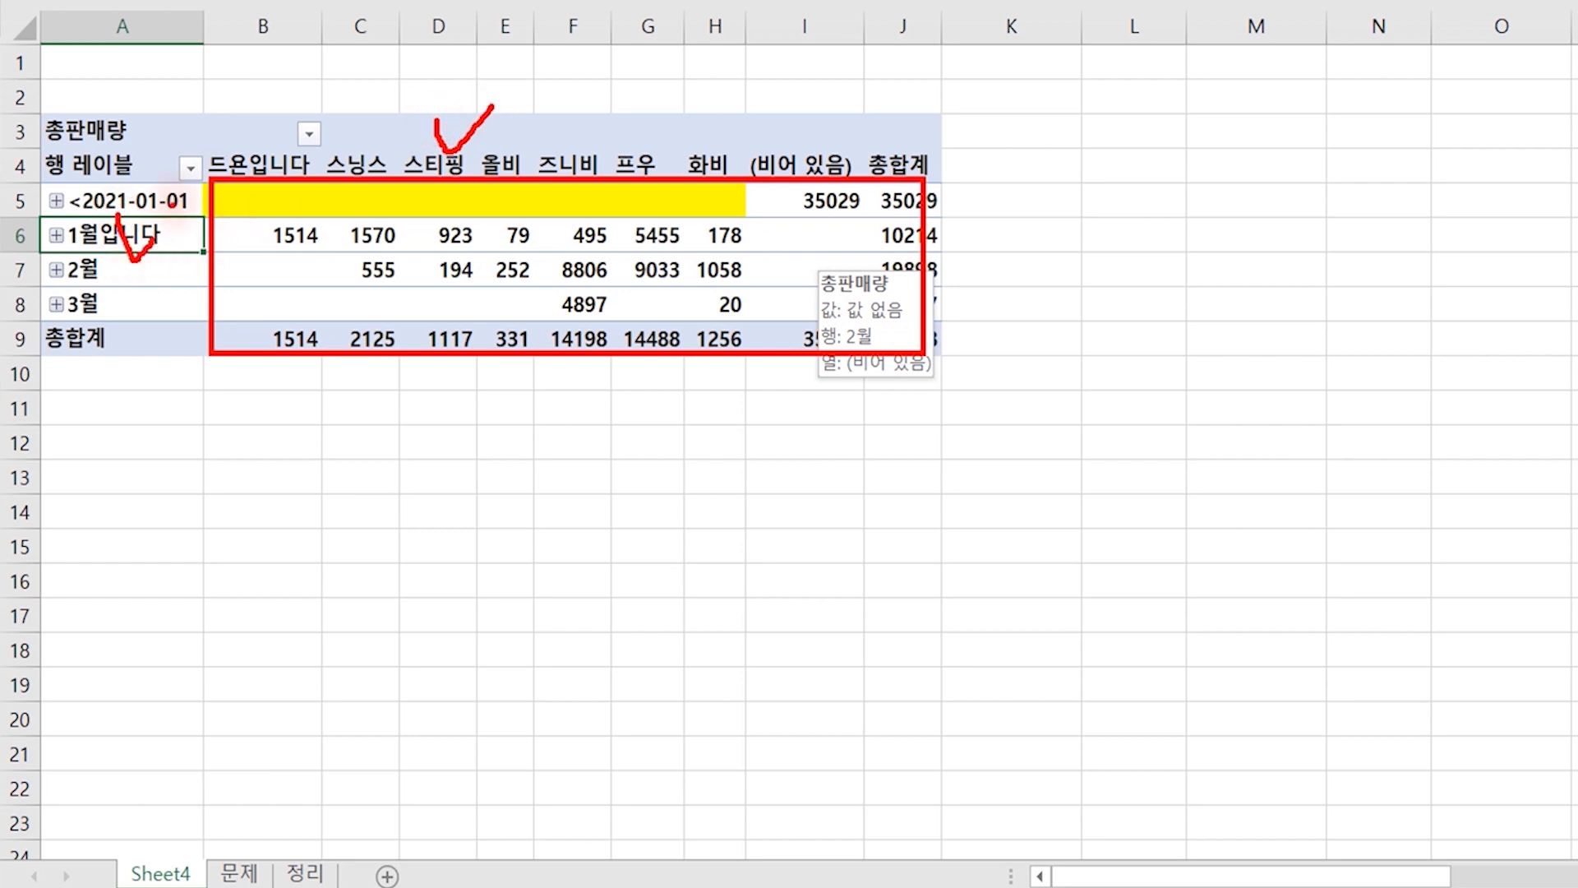
pyautogui.press('Escape')
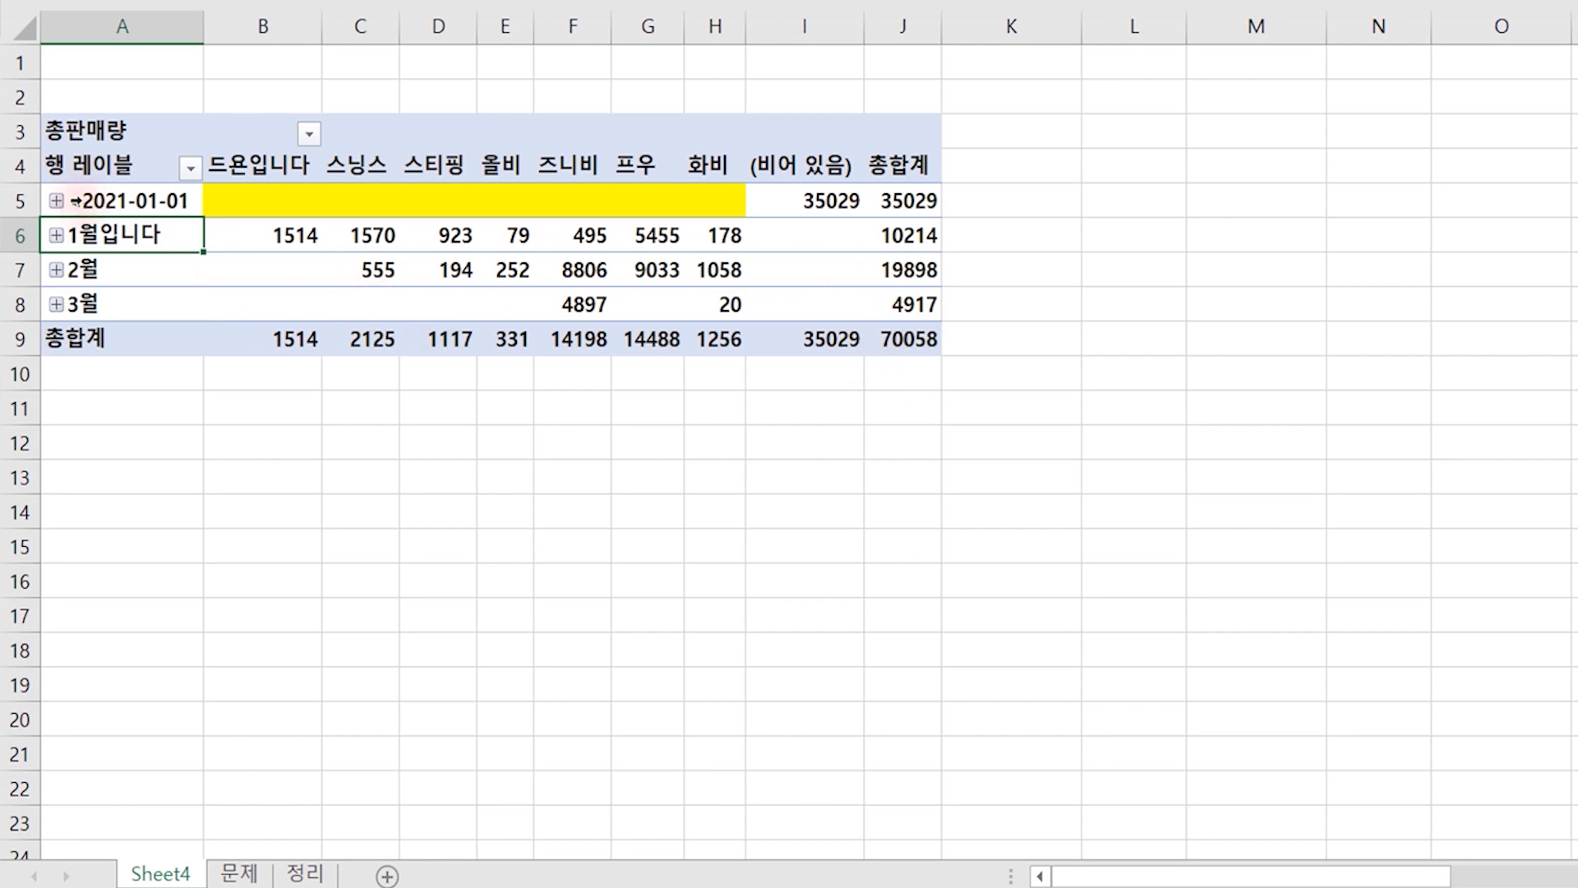
# Expand all month groups at once from the 1월입니다 row label and look through their daily rows.
pyautogui.rightClick(125, 233)
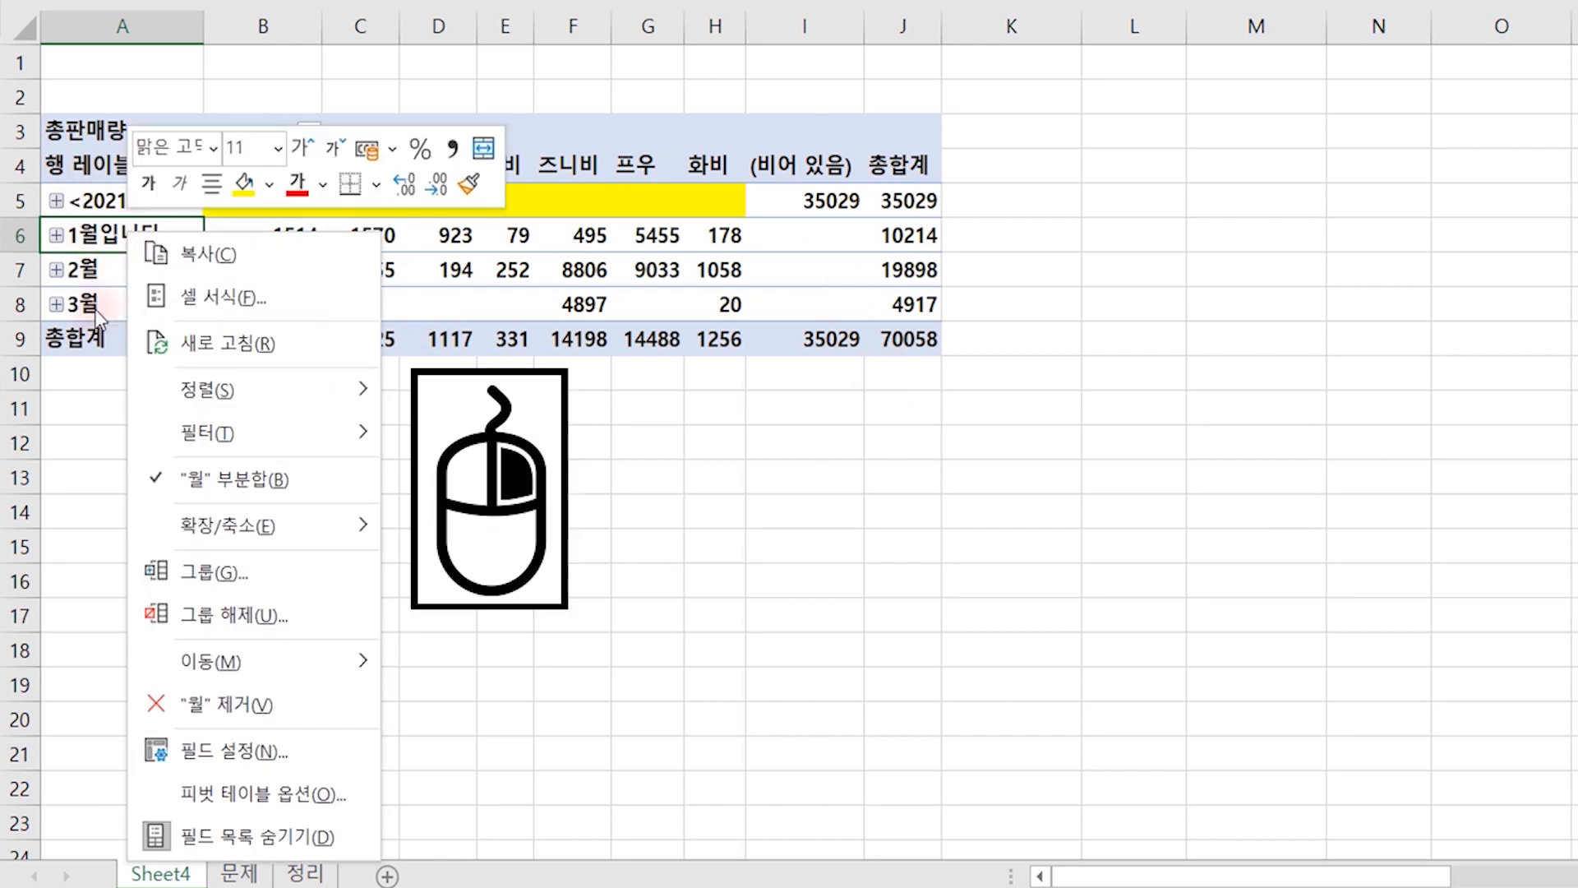
pyautogui.moveTo(248, 528)
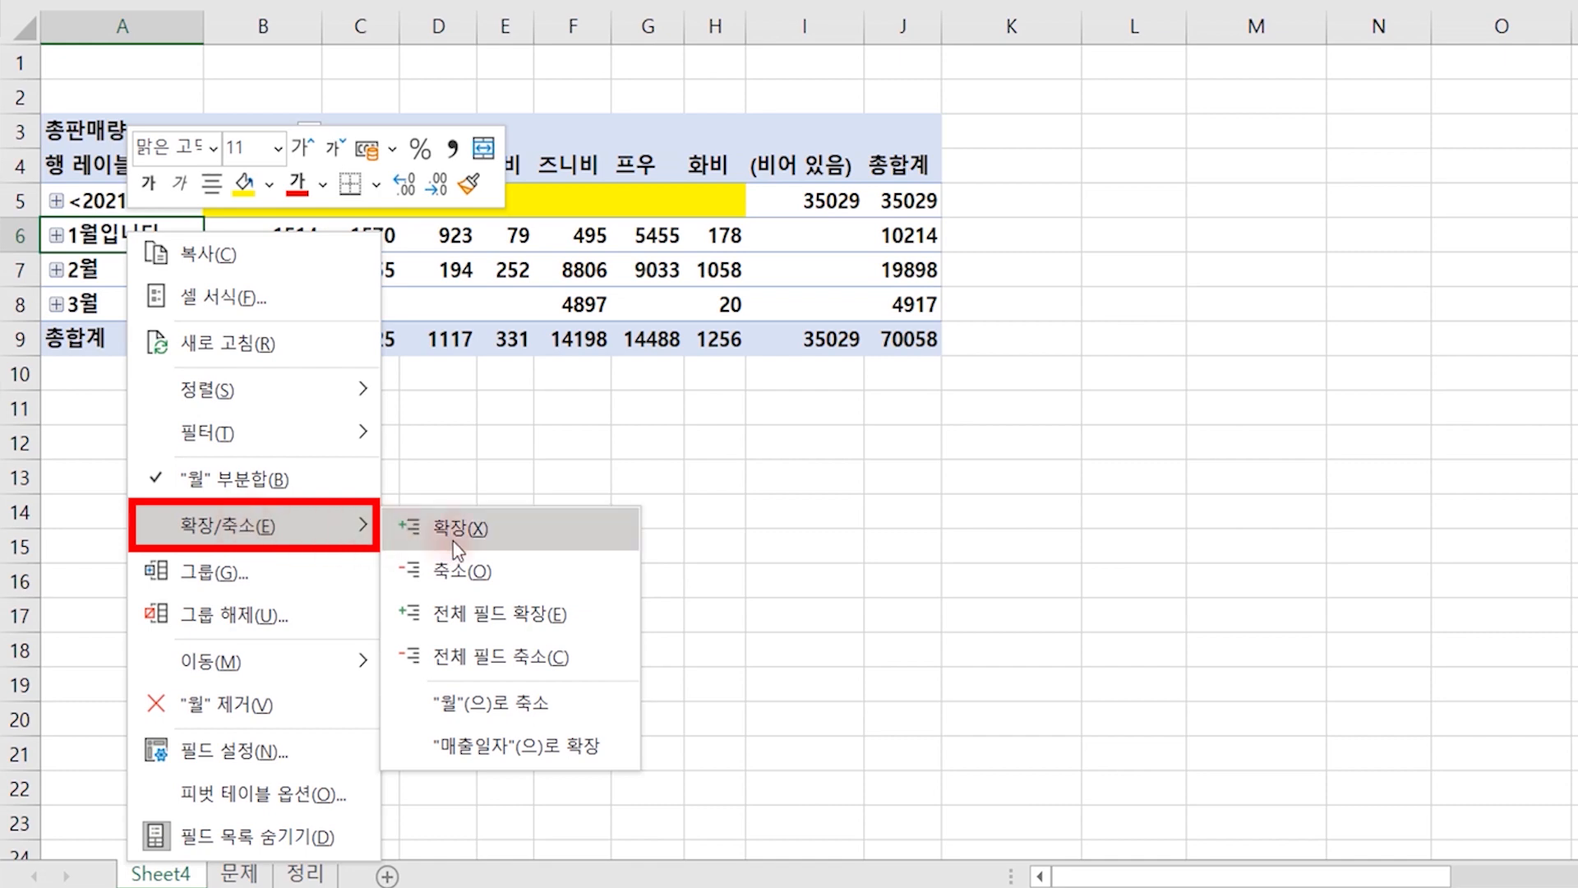
pyautogui.click(503, 614)
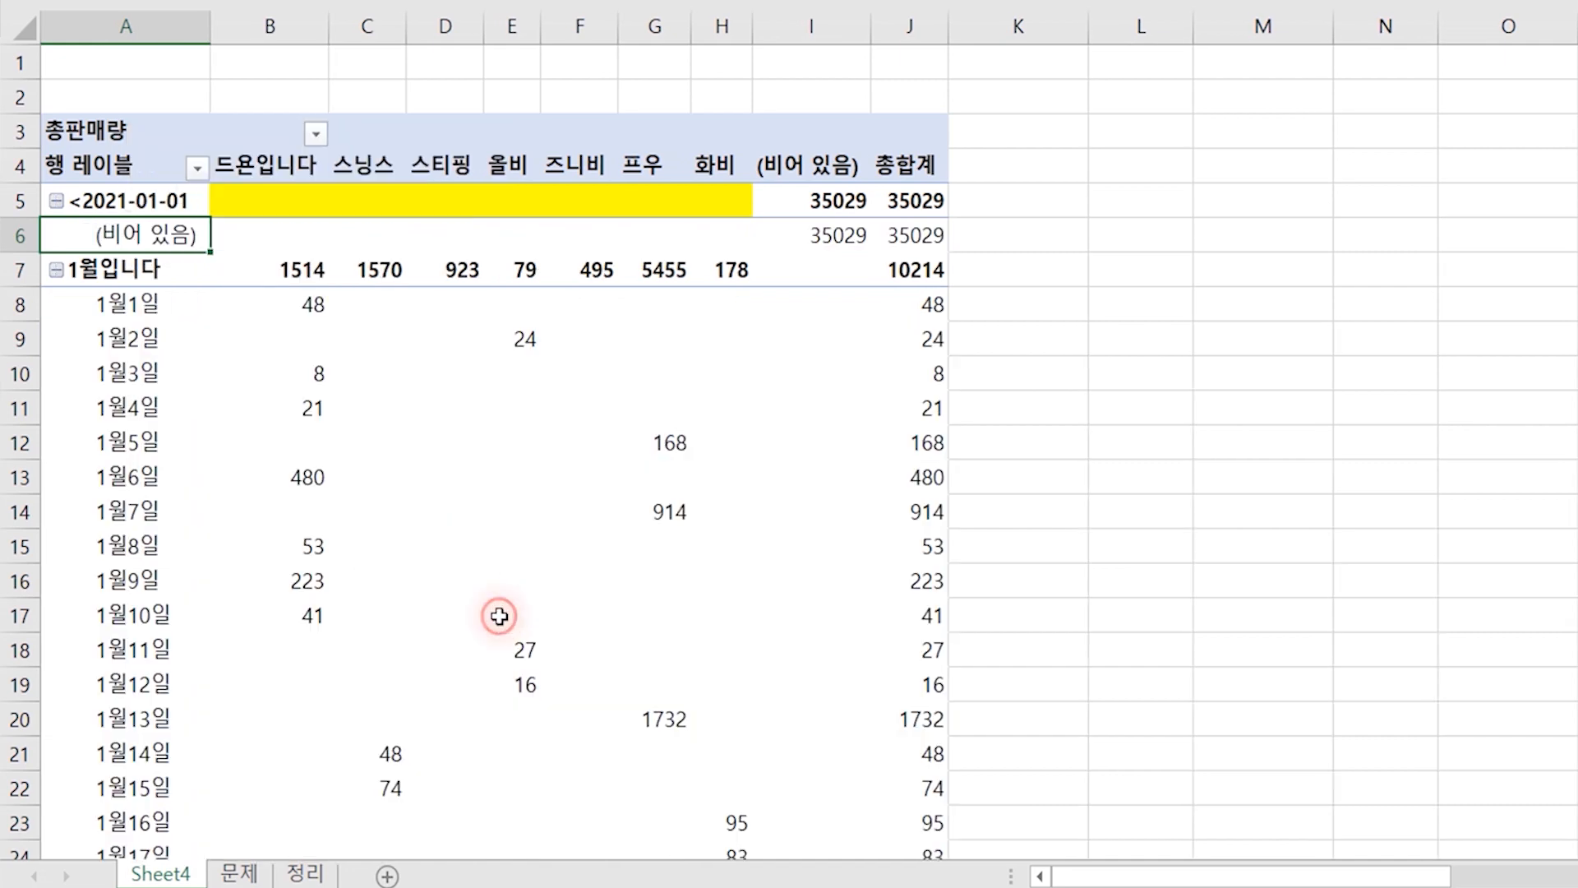
pyautogui.scroll(-20, 159, 511)
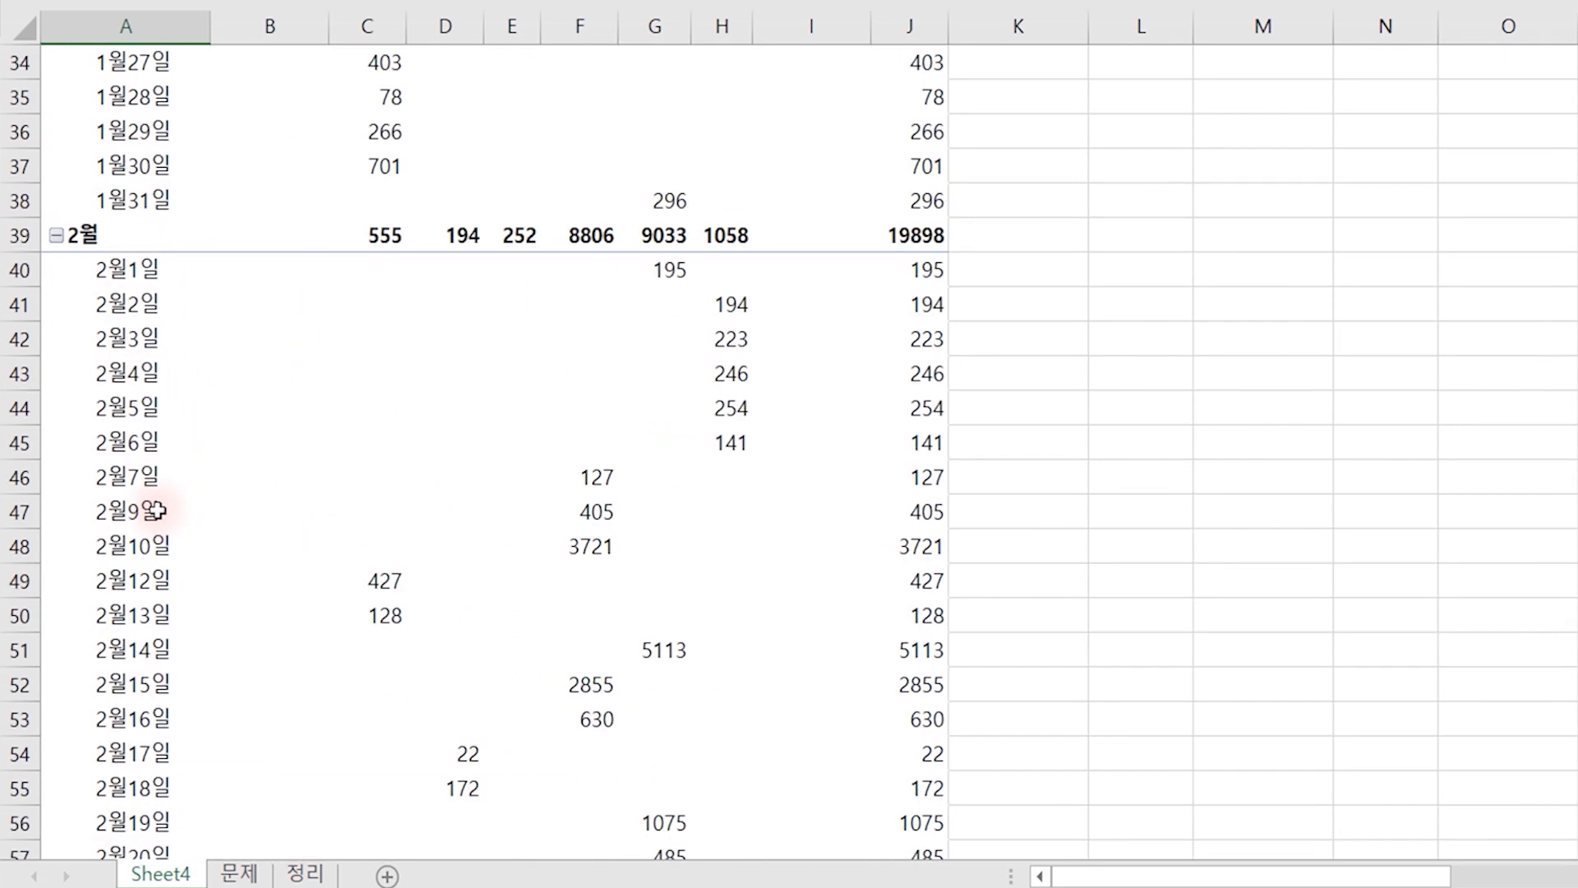
pyautogui.scroll(20, 159, 511)
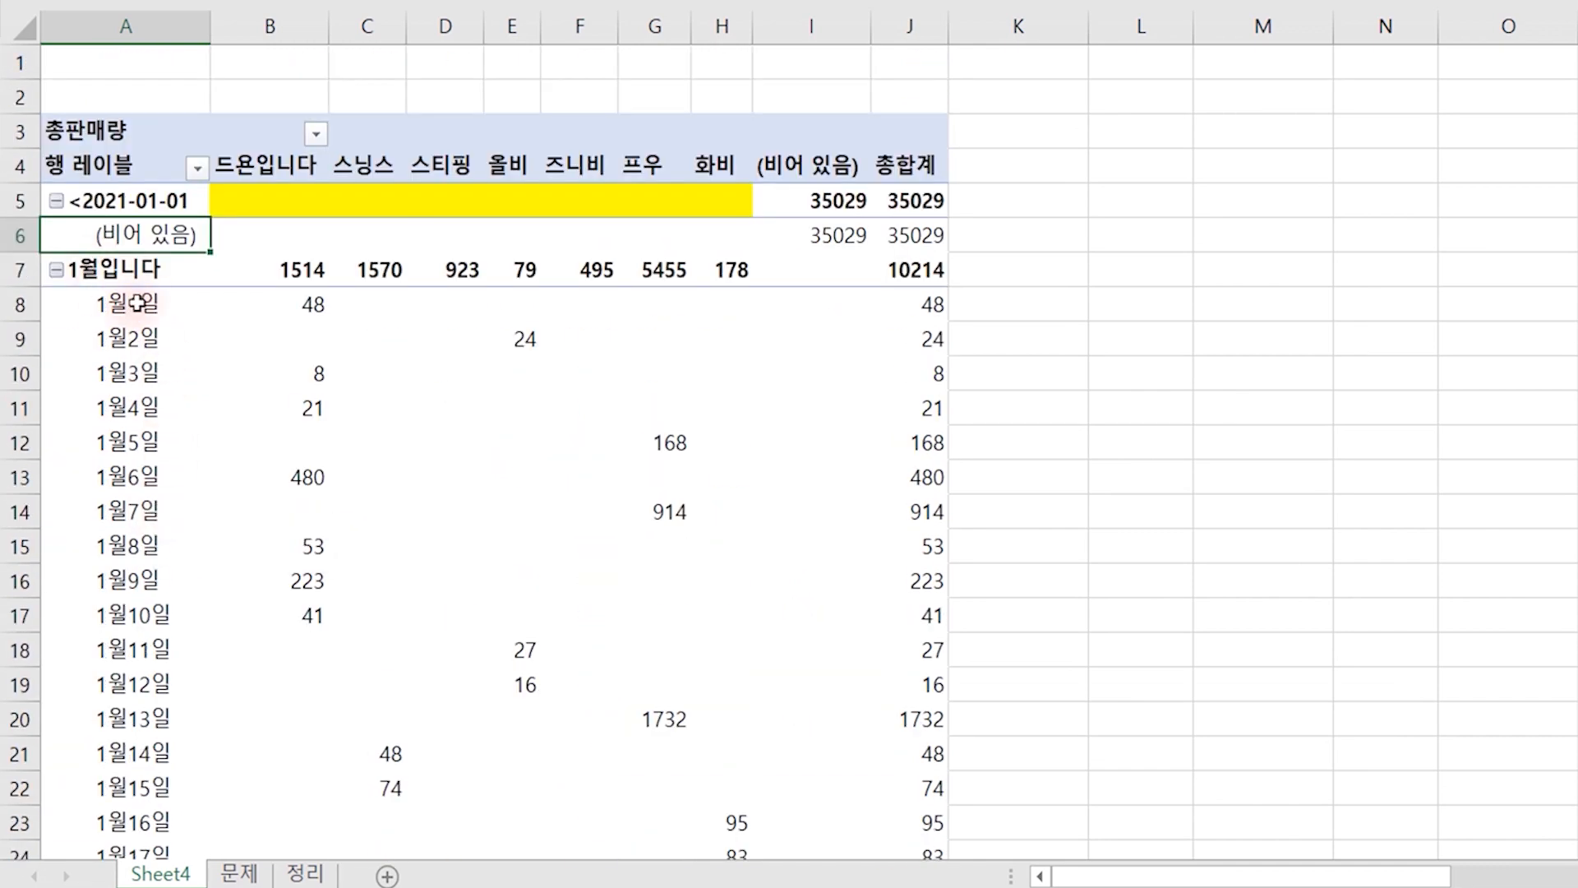
# Collapse the entire row field so that every month group shows only its month row.
pyautogui.rightClick(123, 239)
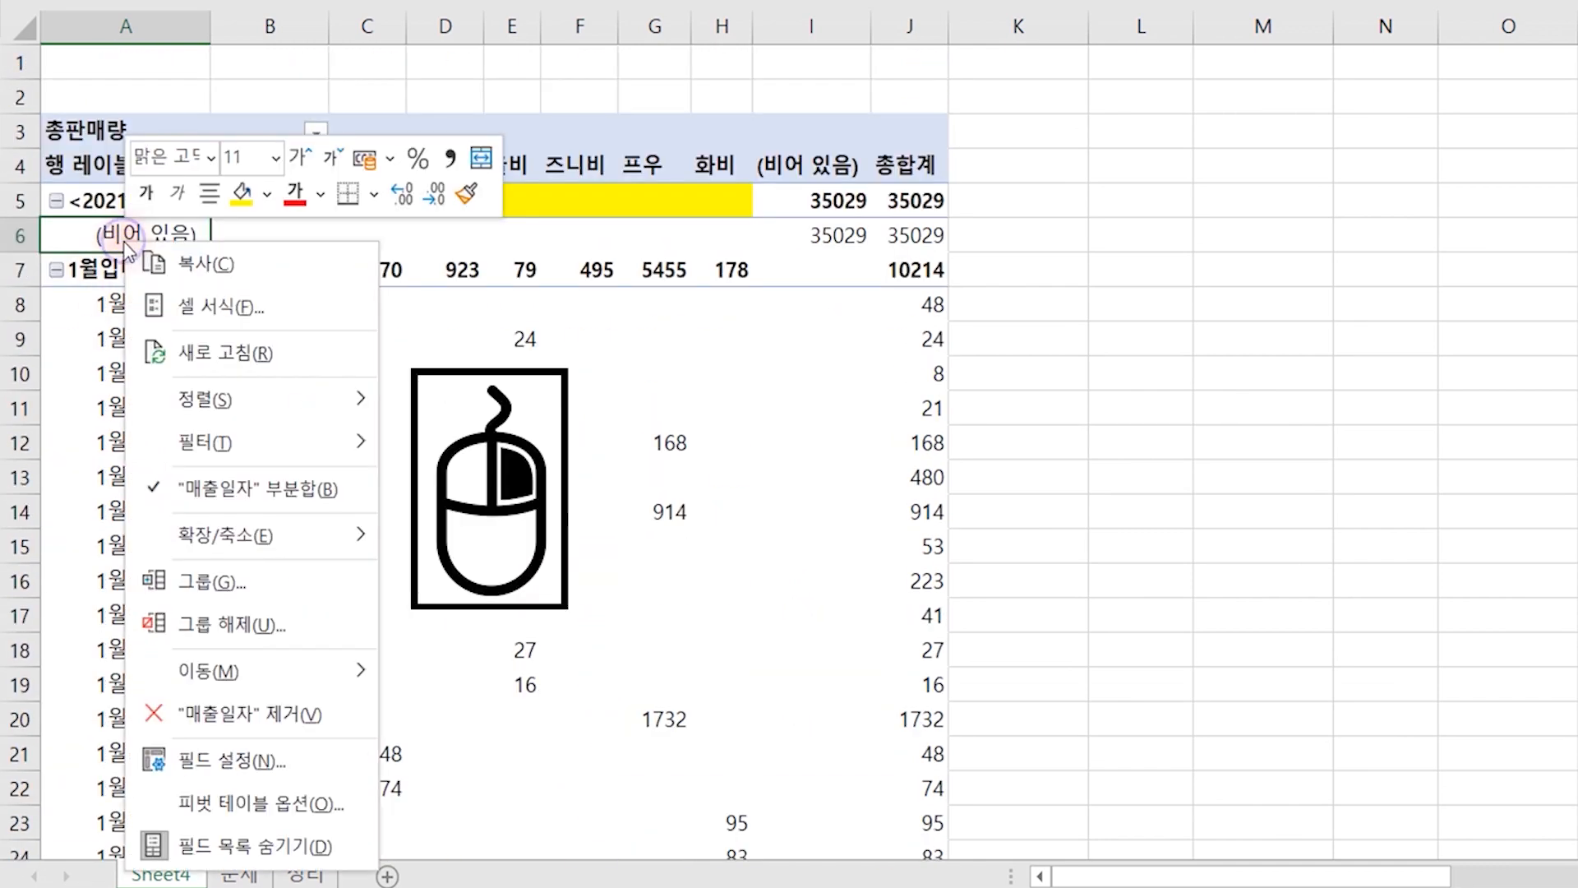
pyautogui.moveTo(345, 552)
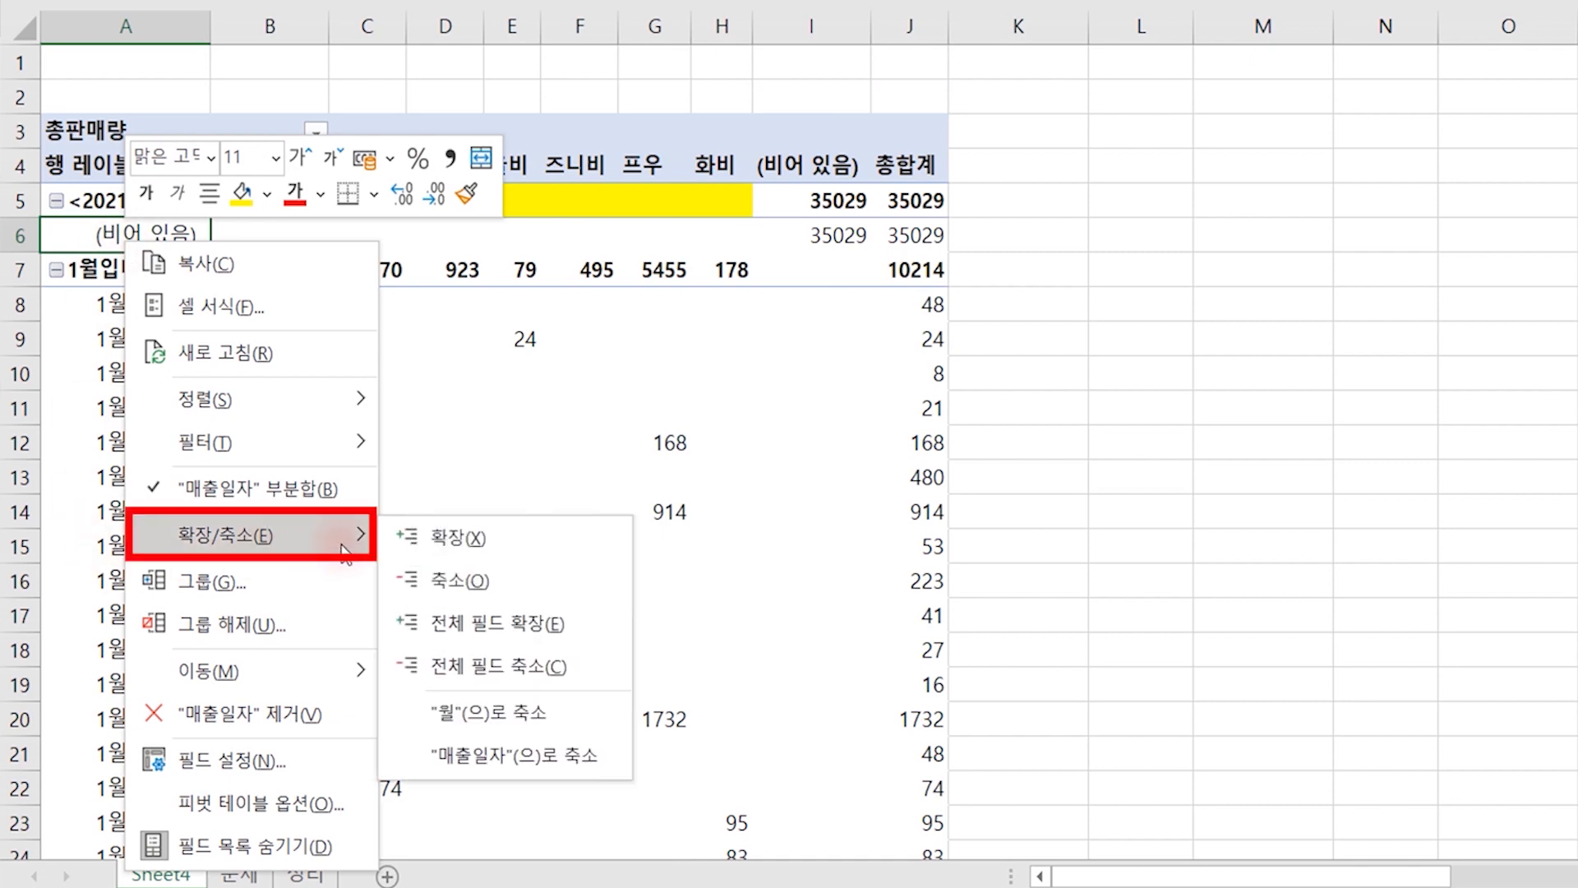
pyautogui.click(494, 678)
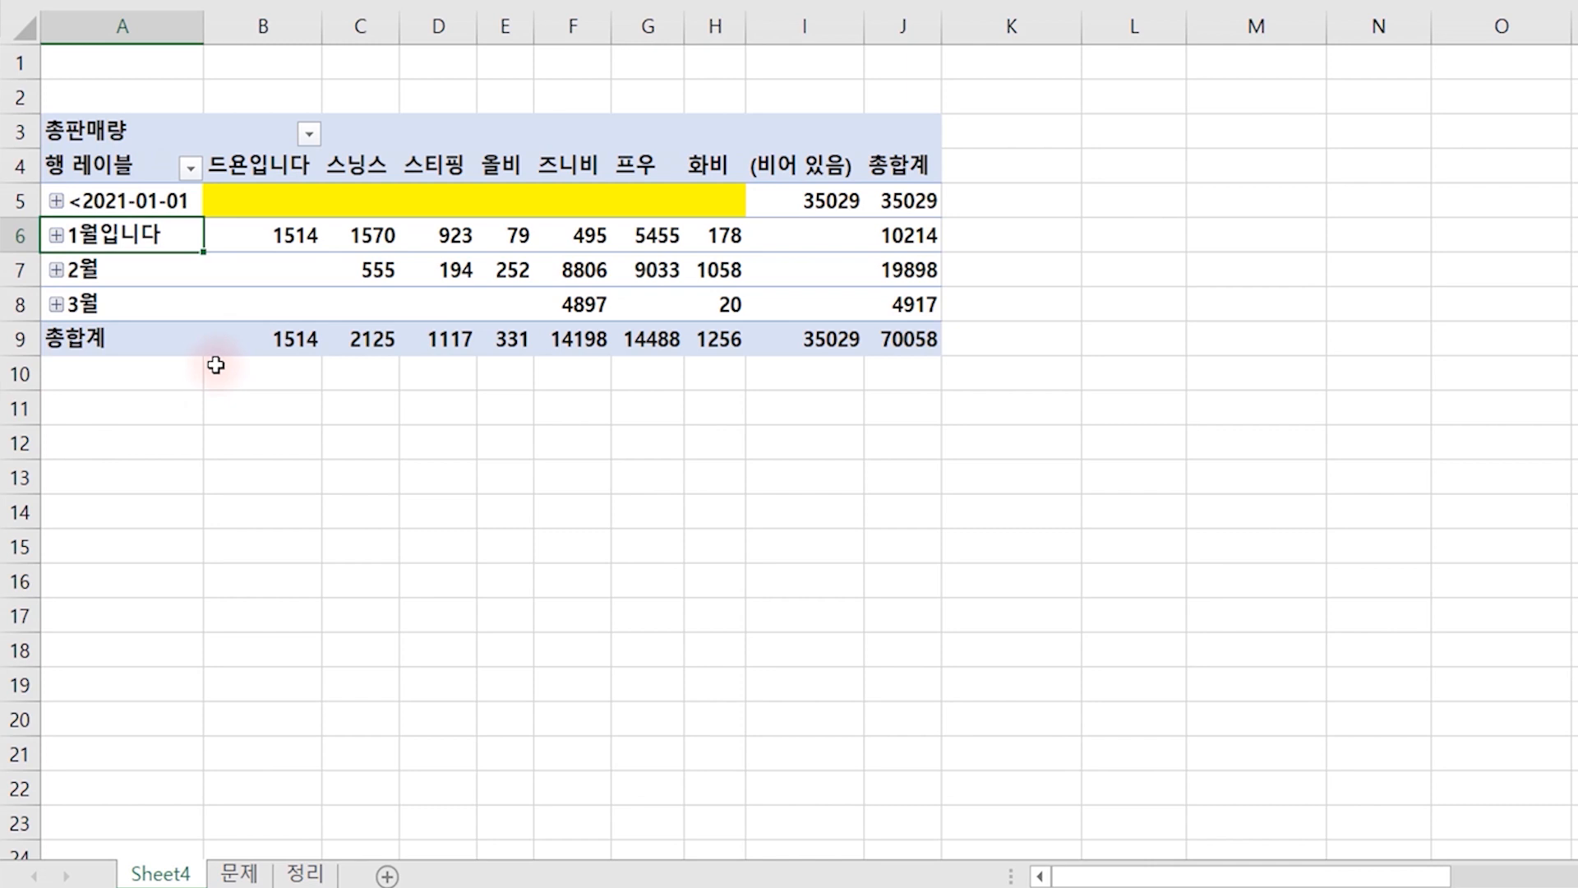
# Expand the entire 월 field again to its daily rows.
pyautogui.rightClick(129, 233)
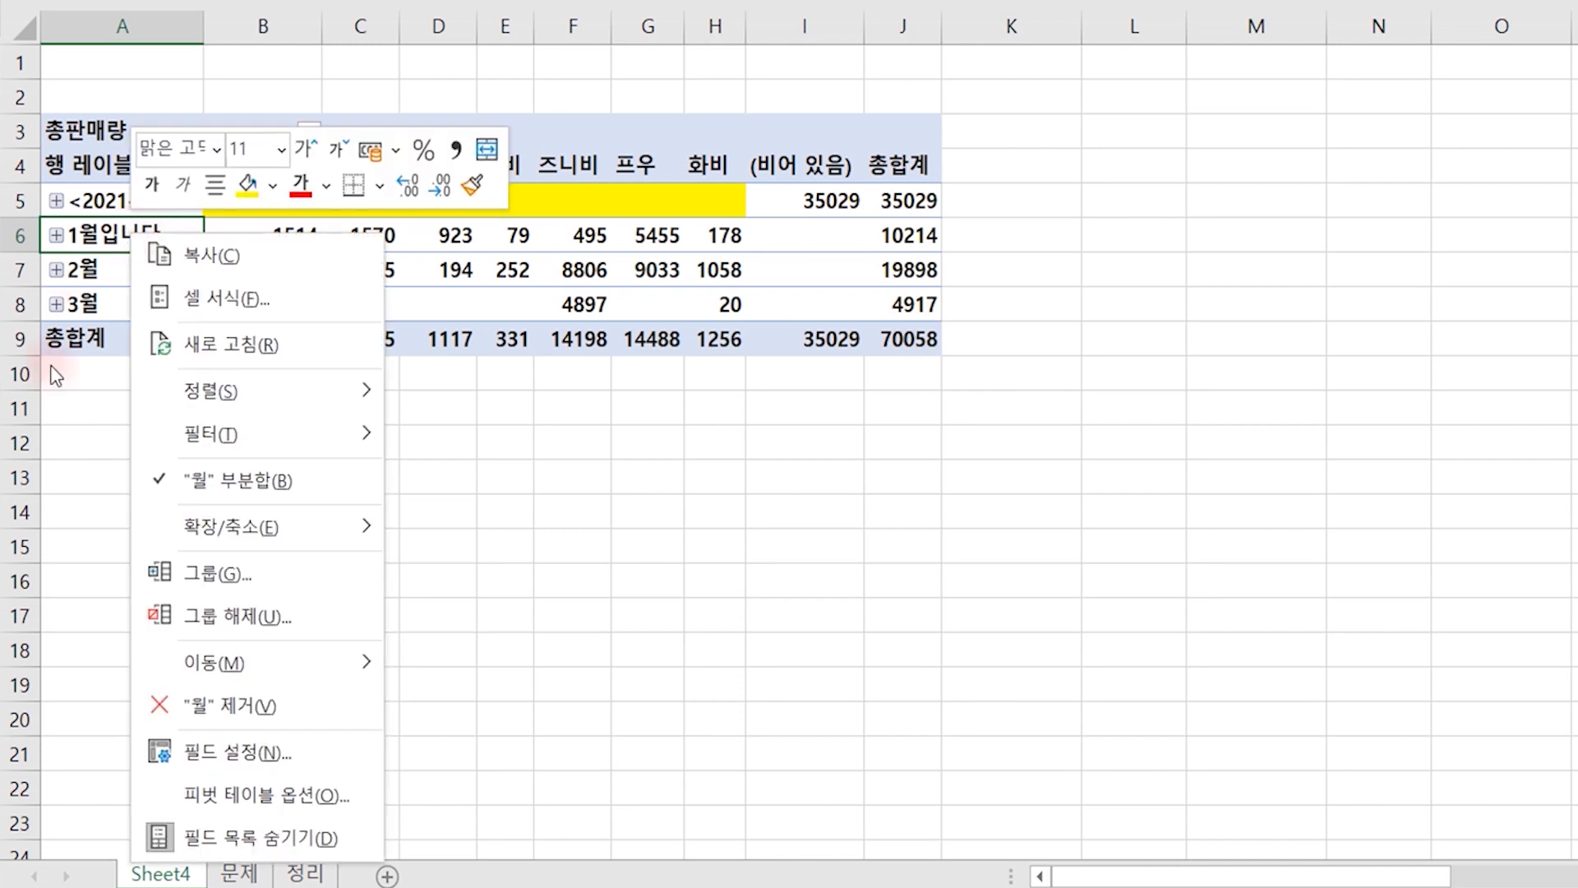
pyautogui.click(489, 629)
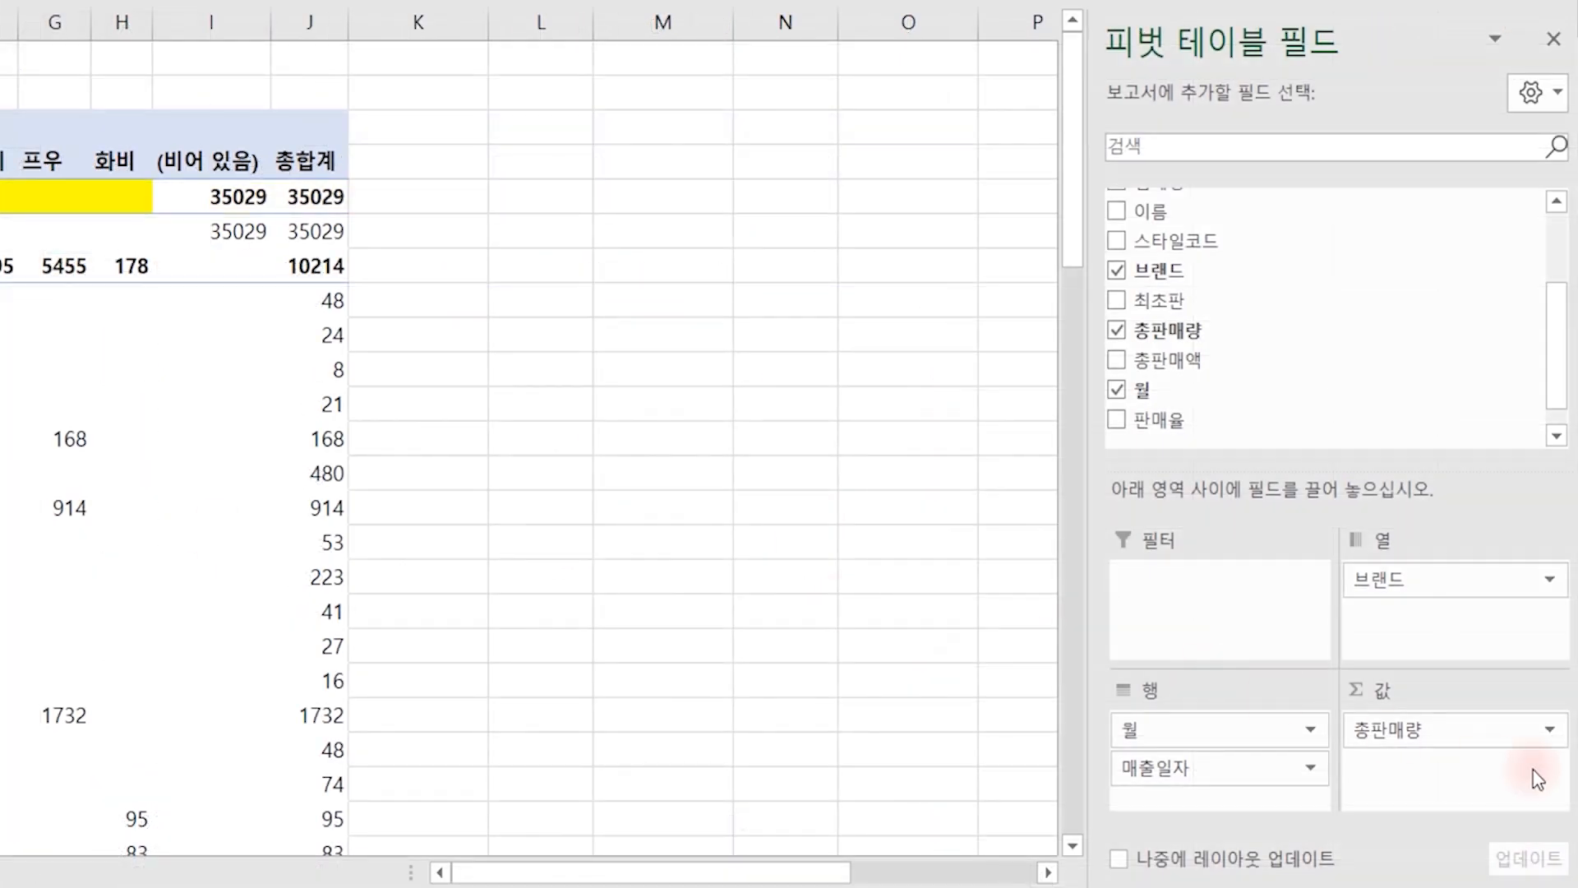
# Replace 총판매량 with 총판매액 as the pivot table's value field.
pyautogui.moveTo(1529, 731); pyautogui.dragTo(640, 365)
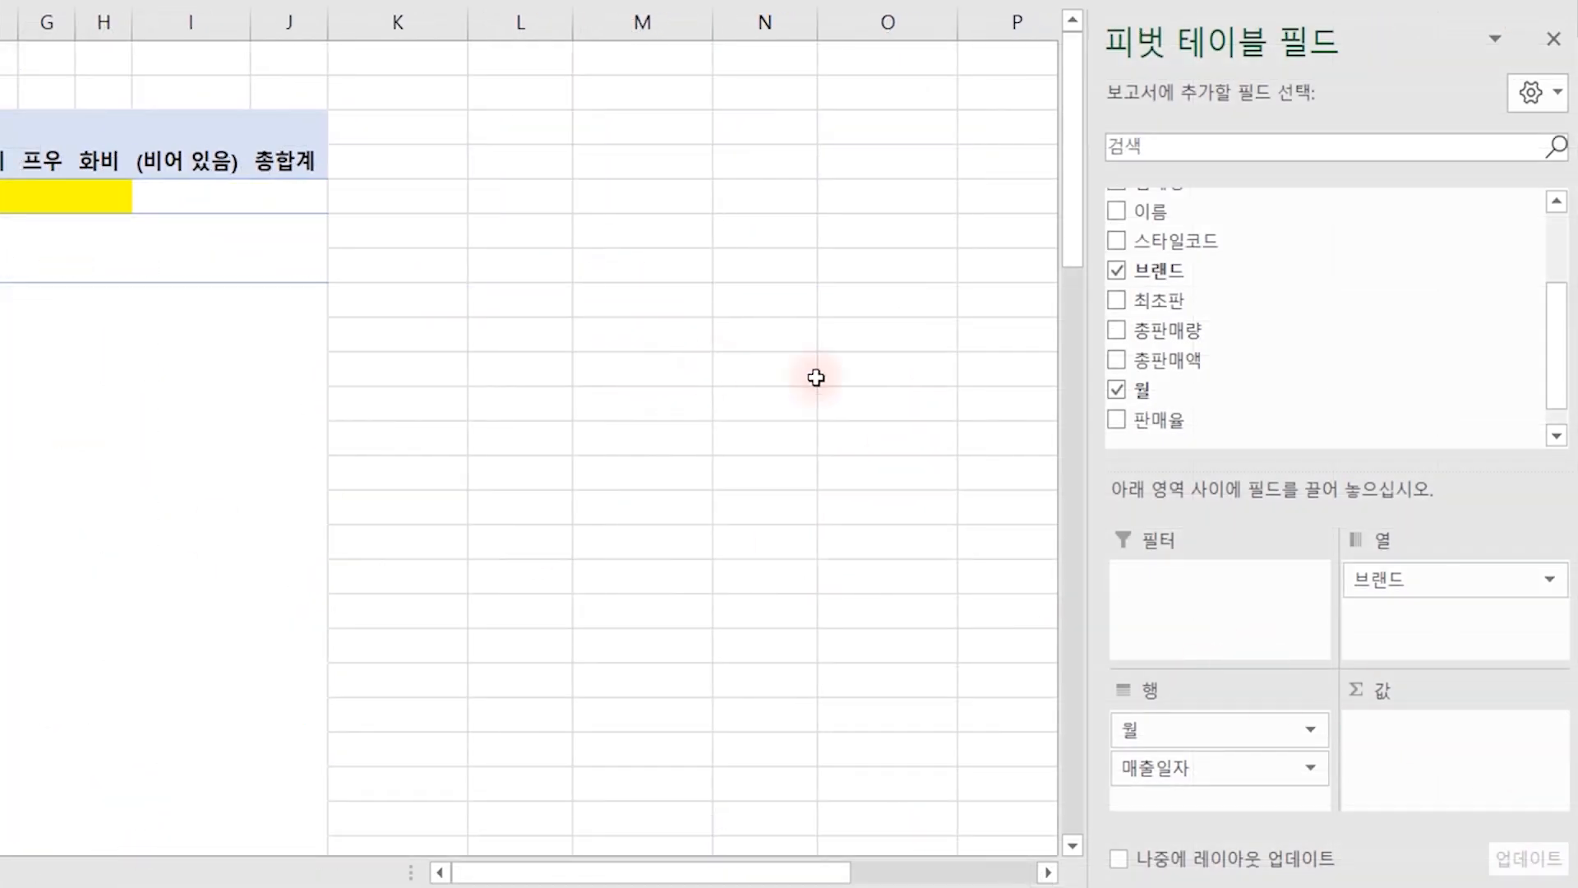
pyautogui.moveTo(1175, 360); pyautogui.dragTo(1415, 766)
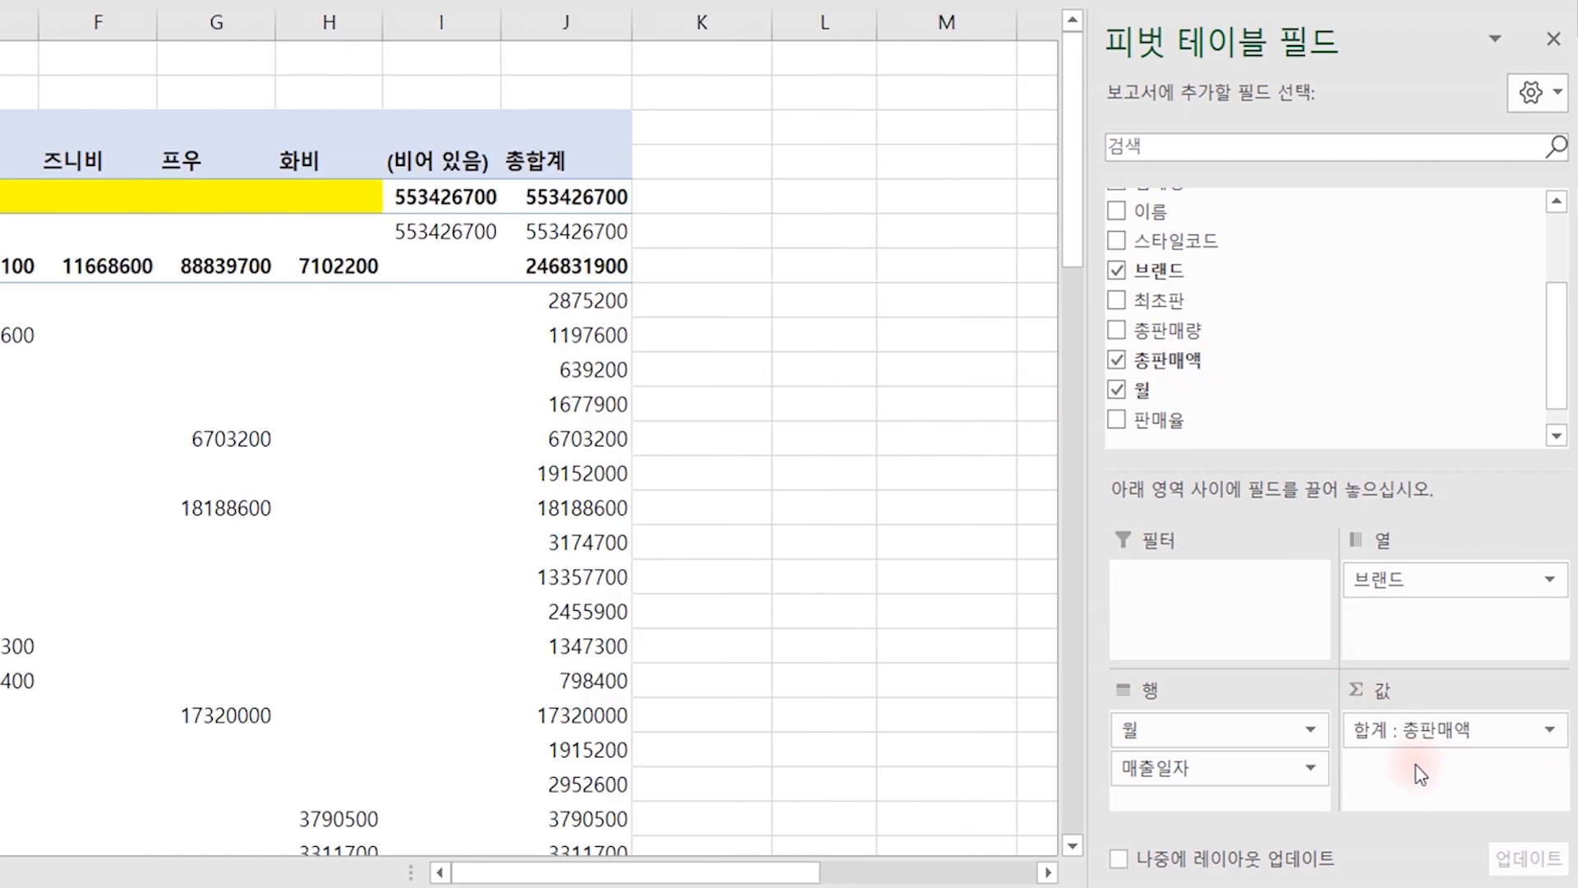
pyautogui.moveTo(371, 444)
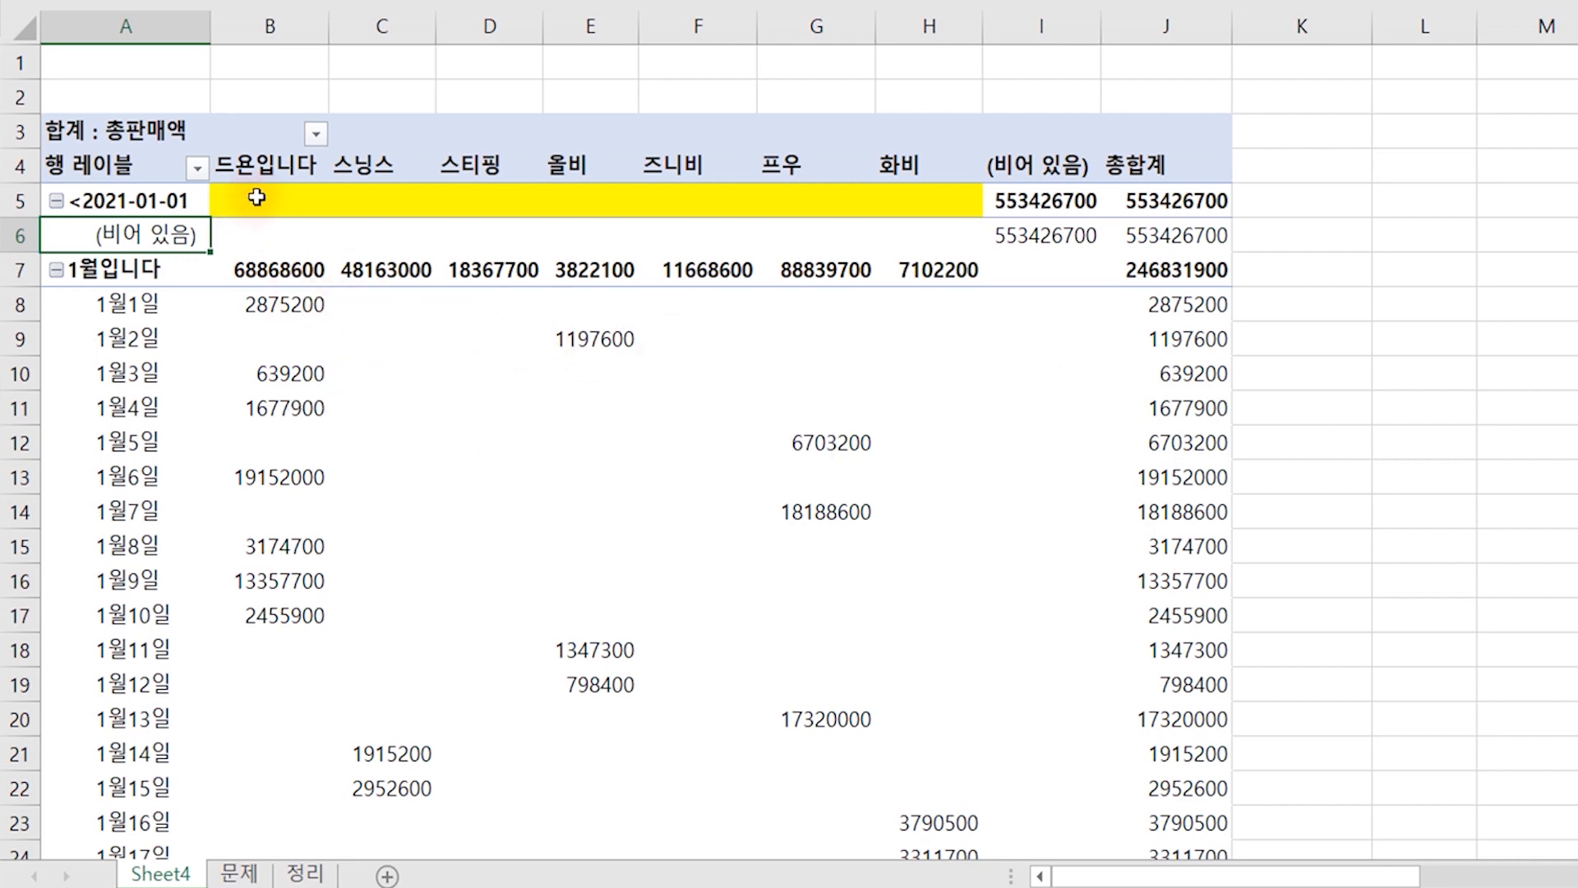
# Apply the comma style to the 총판매액 values from cell B5 down across columns B to J.
pyautogui.moveTo(254, 201); pyautogui.dragTo(1096, 789)
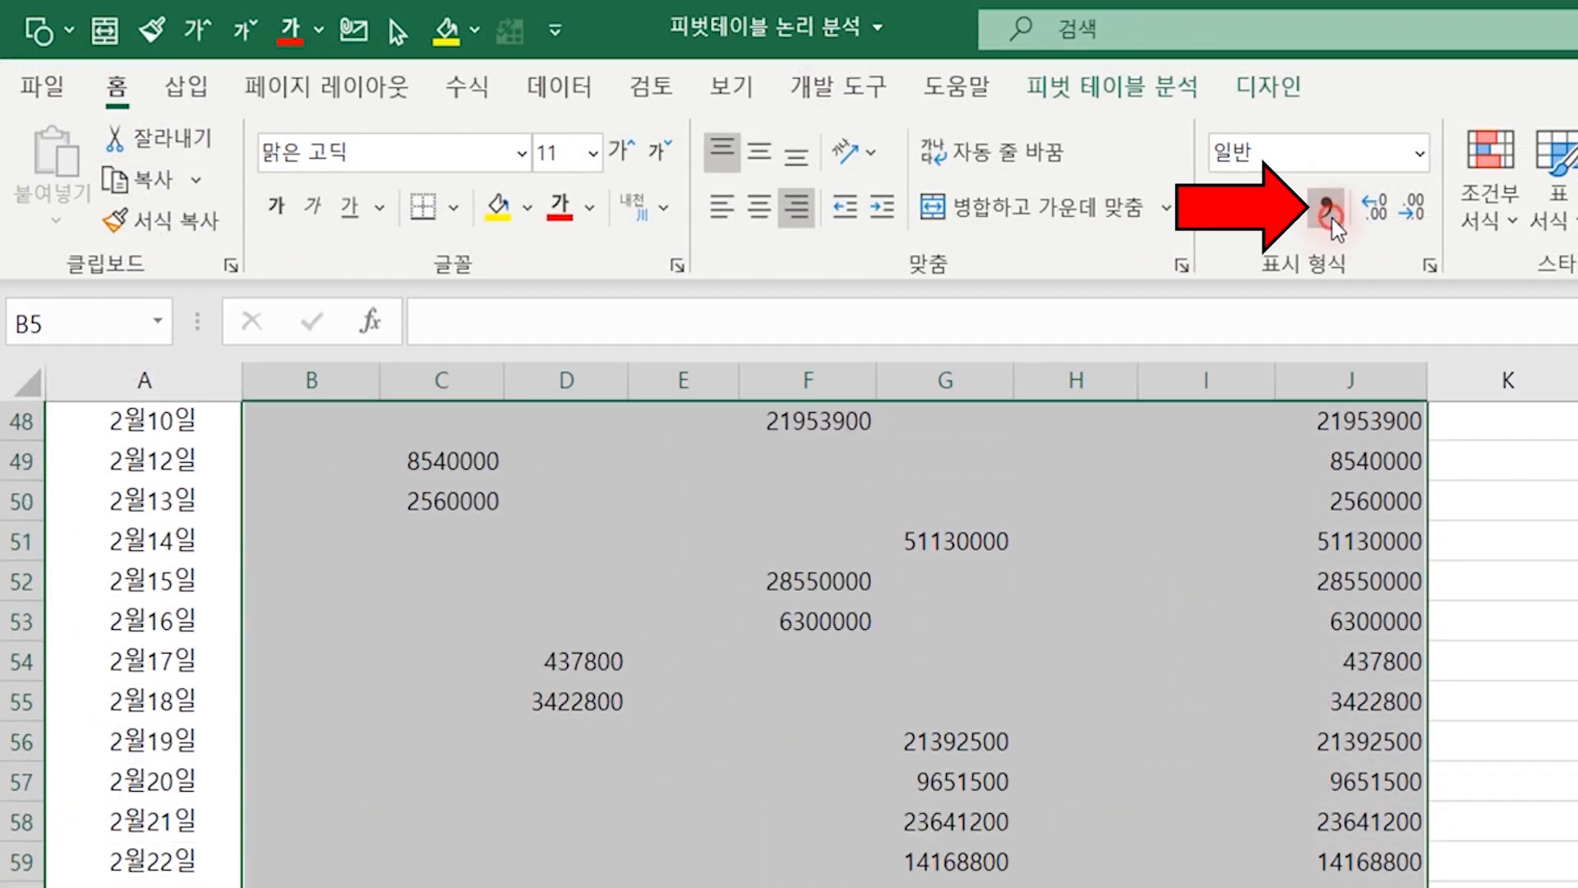
pyautogui.click(1329, 214)
pyautogui.click(814, 777)
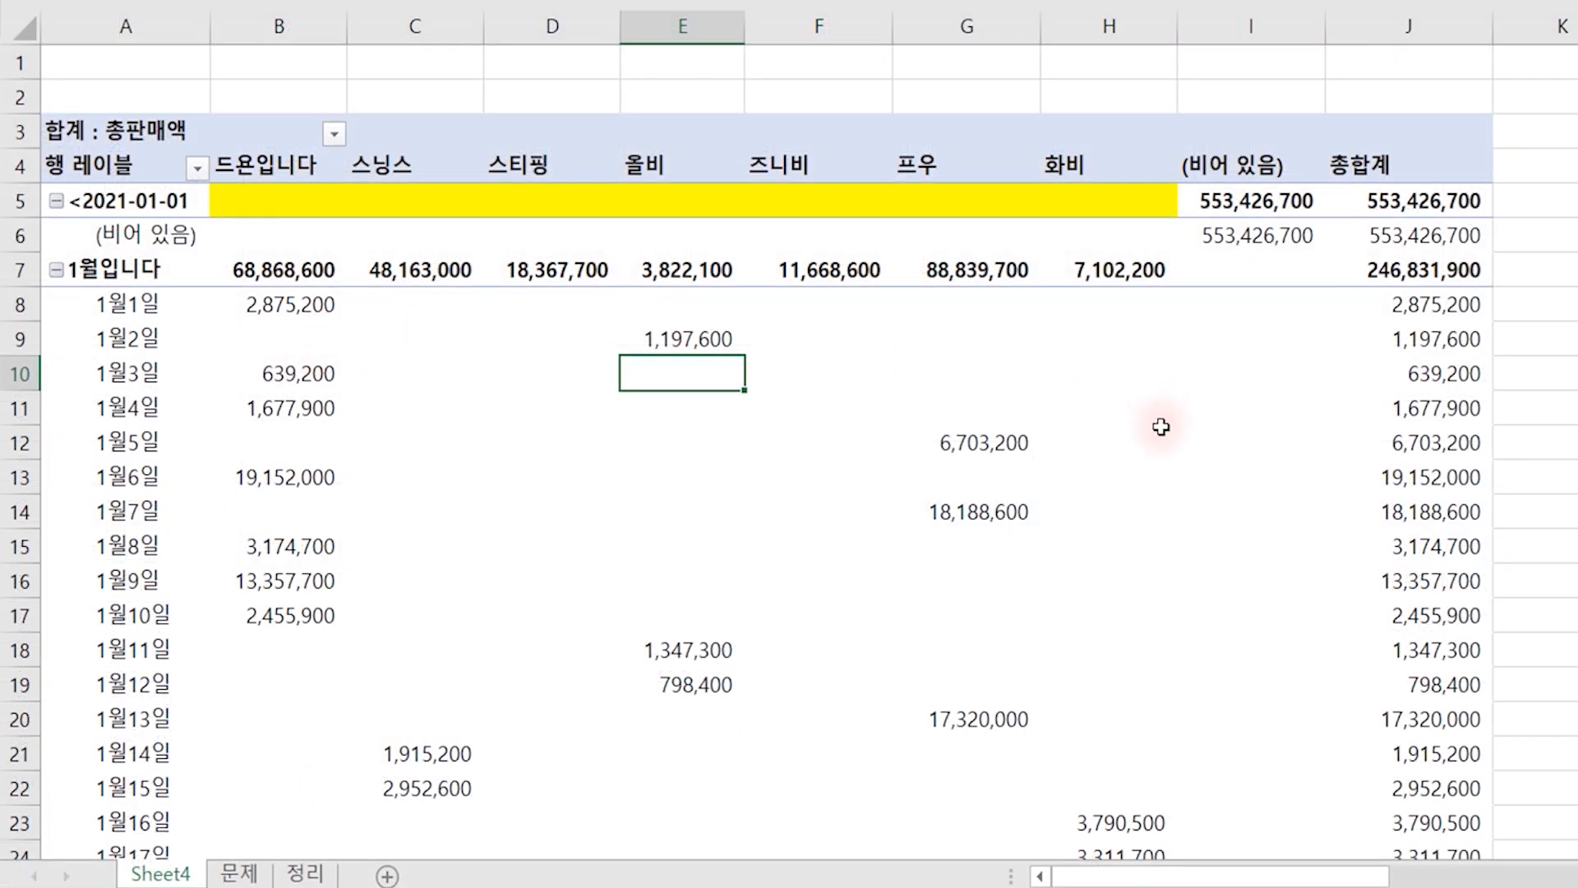
pyautogui.moveTo(1161, 426)
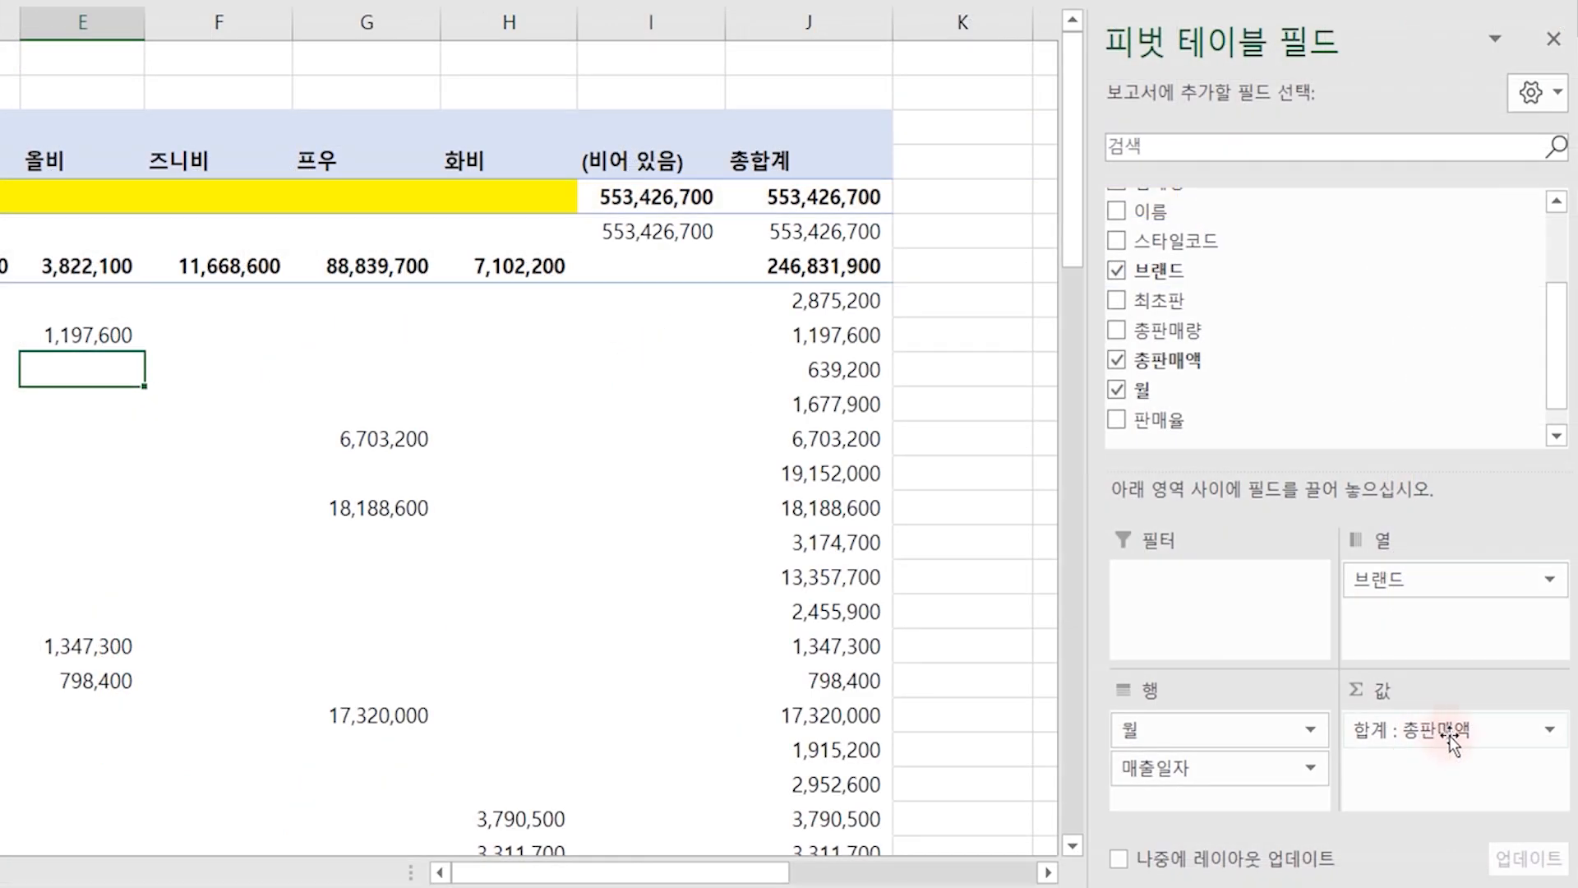
# Remove 총판매액 from the pivot table's values and add it back as the value field.
pyautogui.moveTo(1449, 735); pyautogui.dragTo(606, 382)
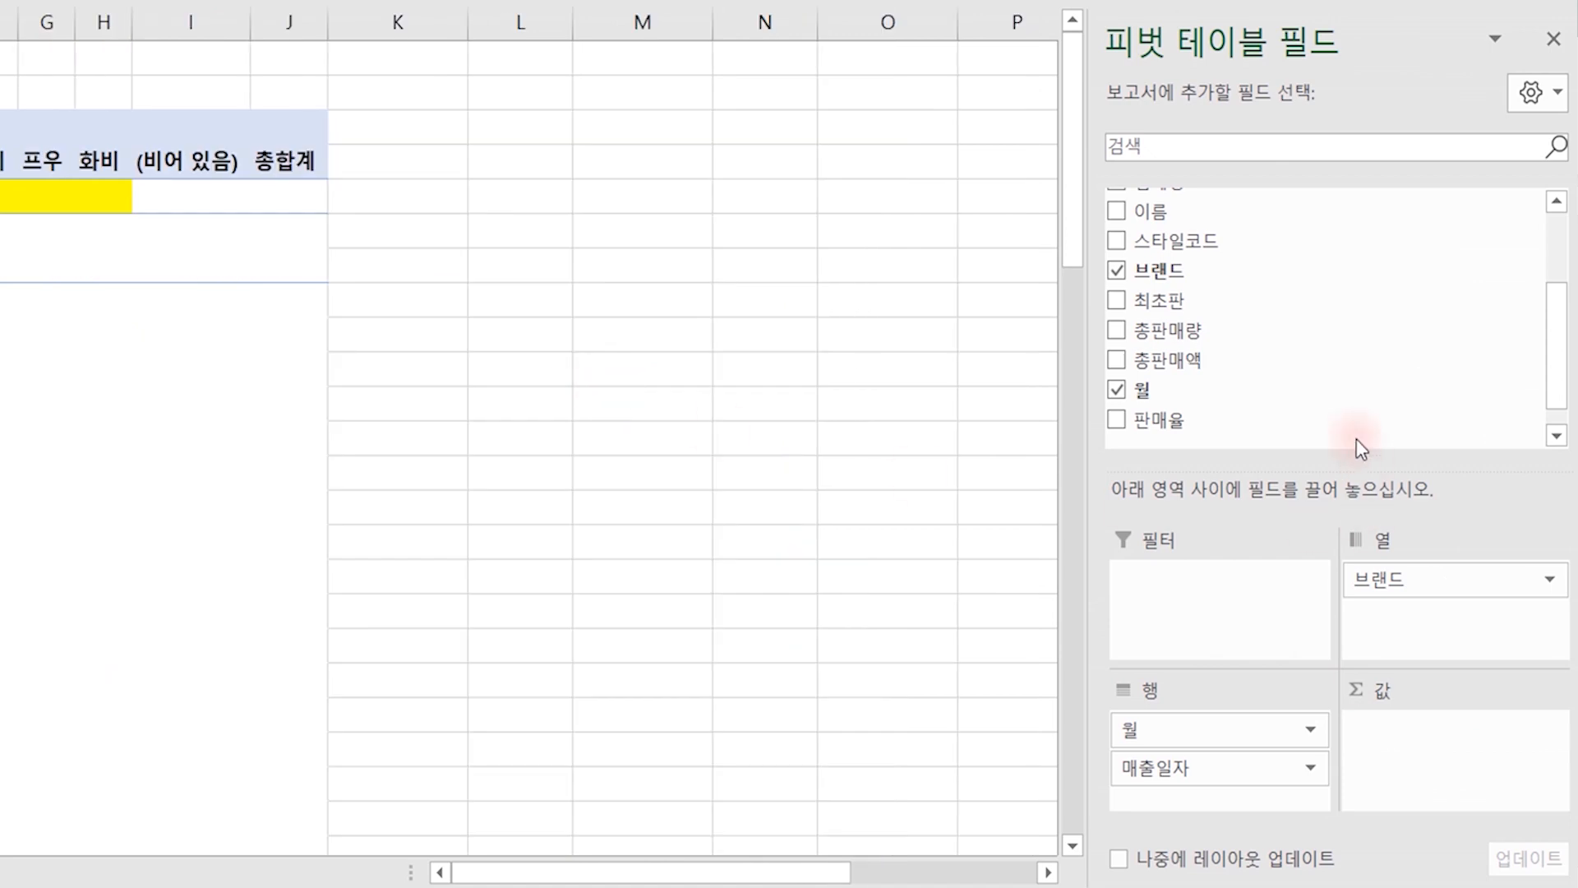
pyautogui.moveTo(1180, 359); pyautogui.dragTo(1468, 781)
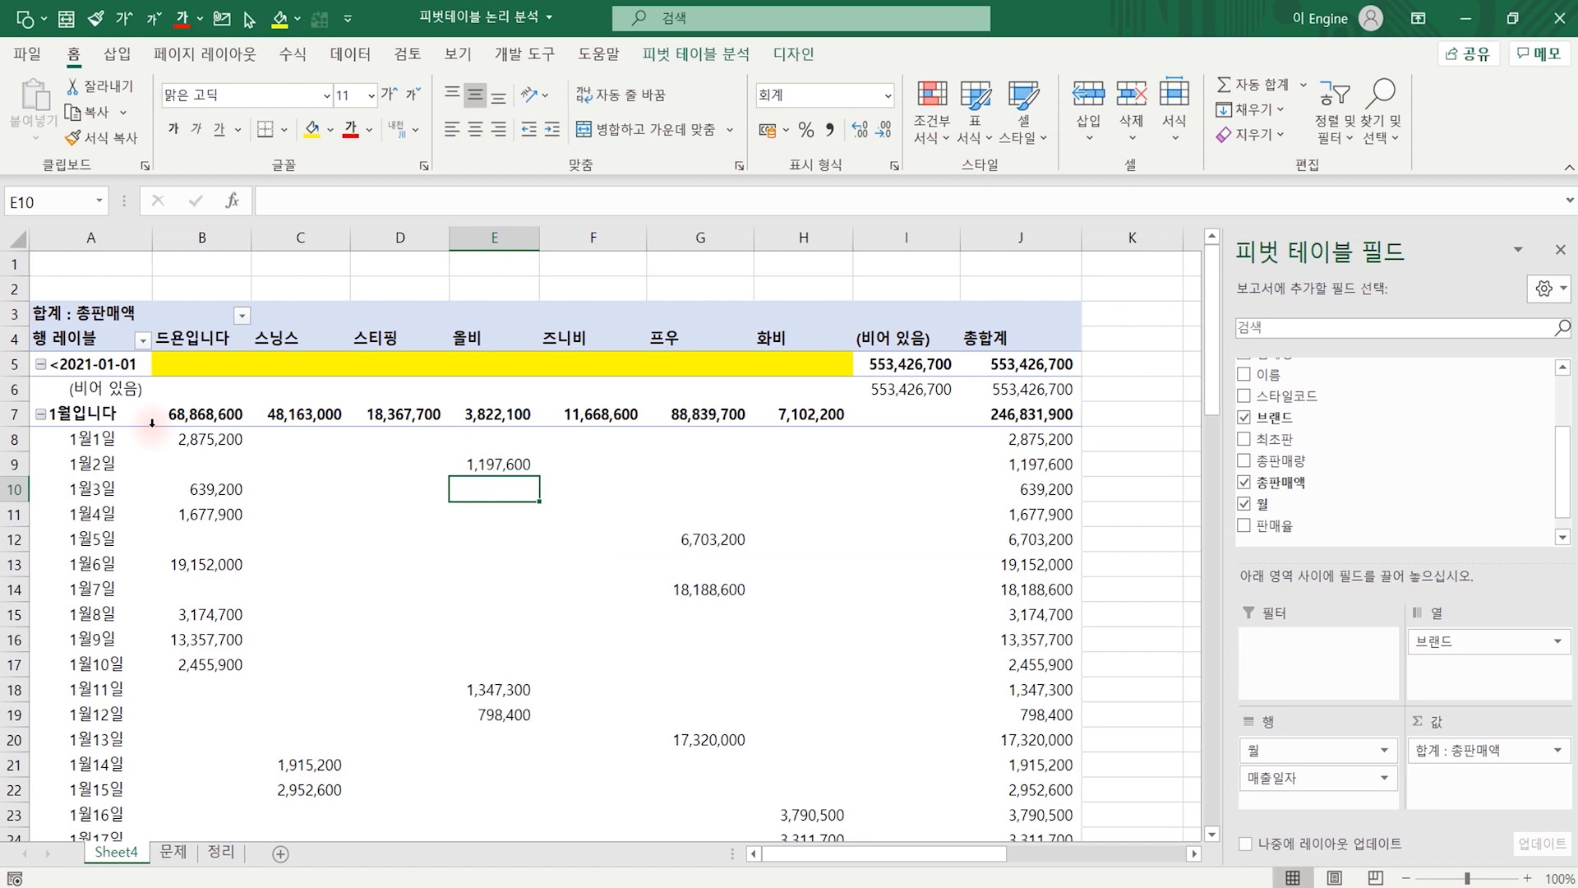
pyautogui.hotkey('ctrl', 'z')
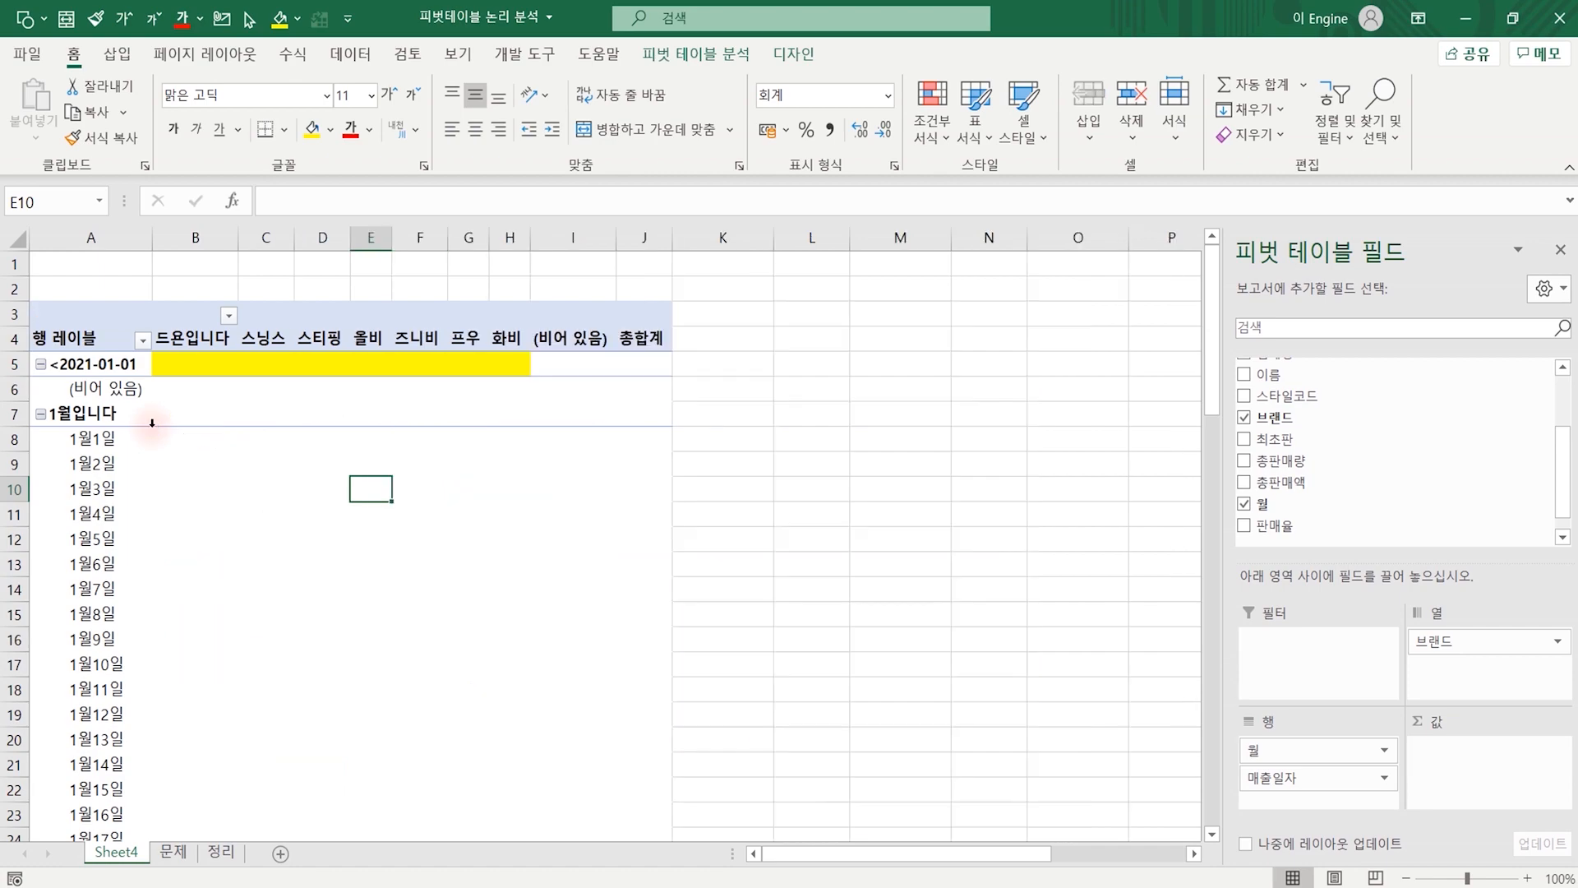
pyautogui.hotkey('ctrl', 'y')
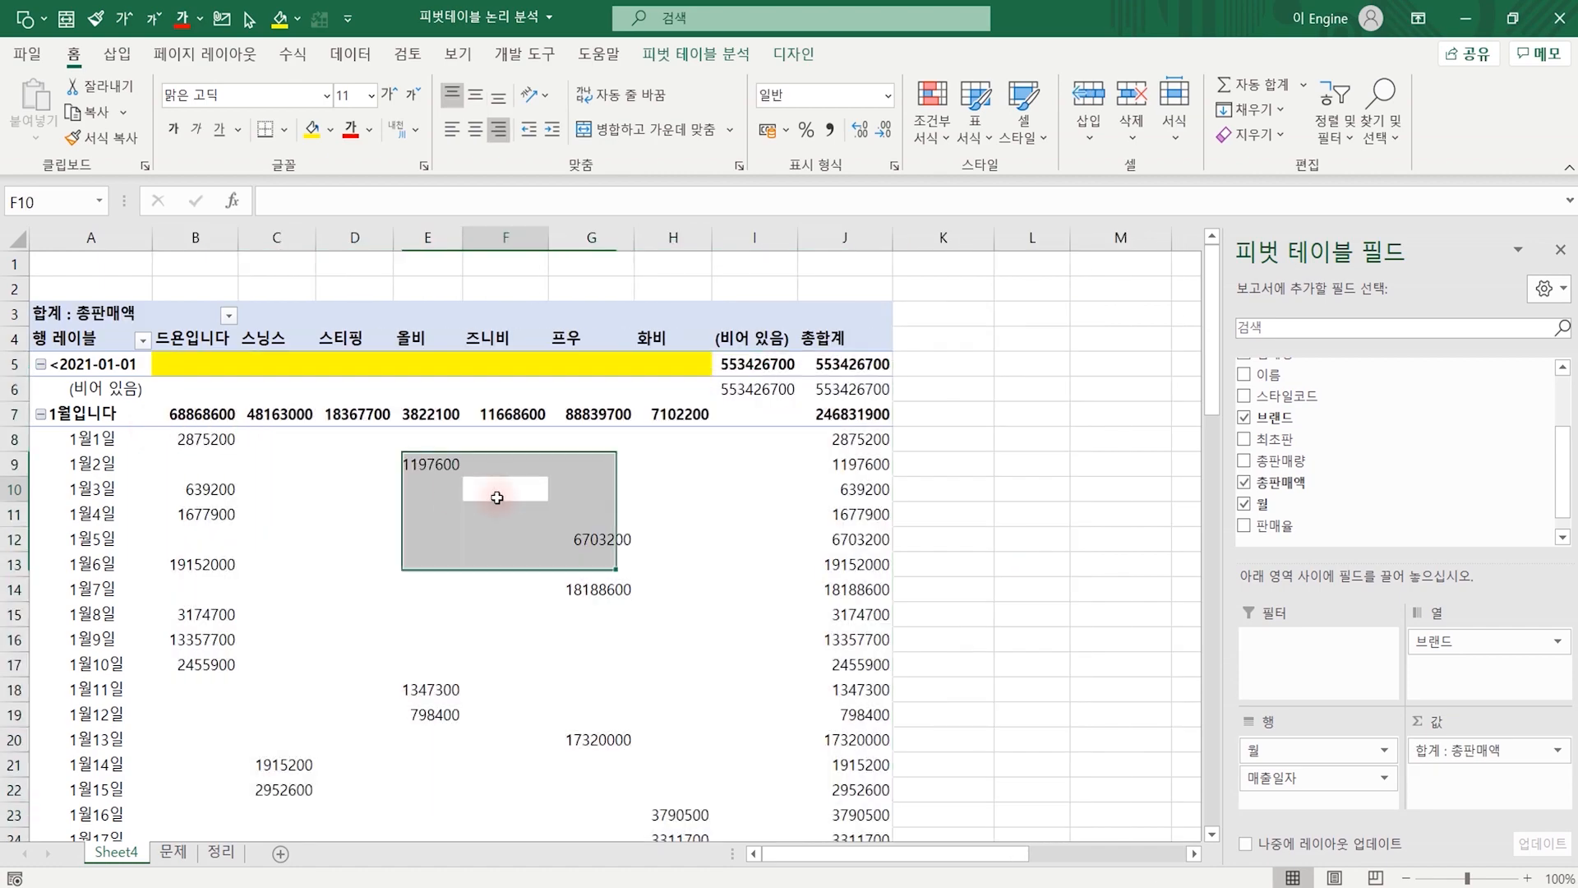
# Set the 총판매액 value field's own number format to the 숫자 (Number) category with the 1000 separator.
pyautogui.click(500, 493)
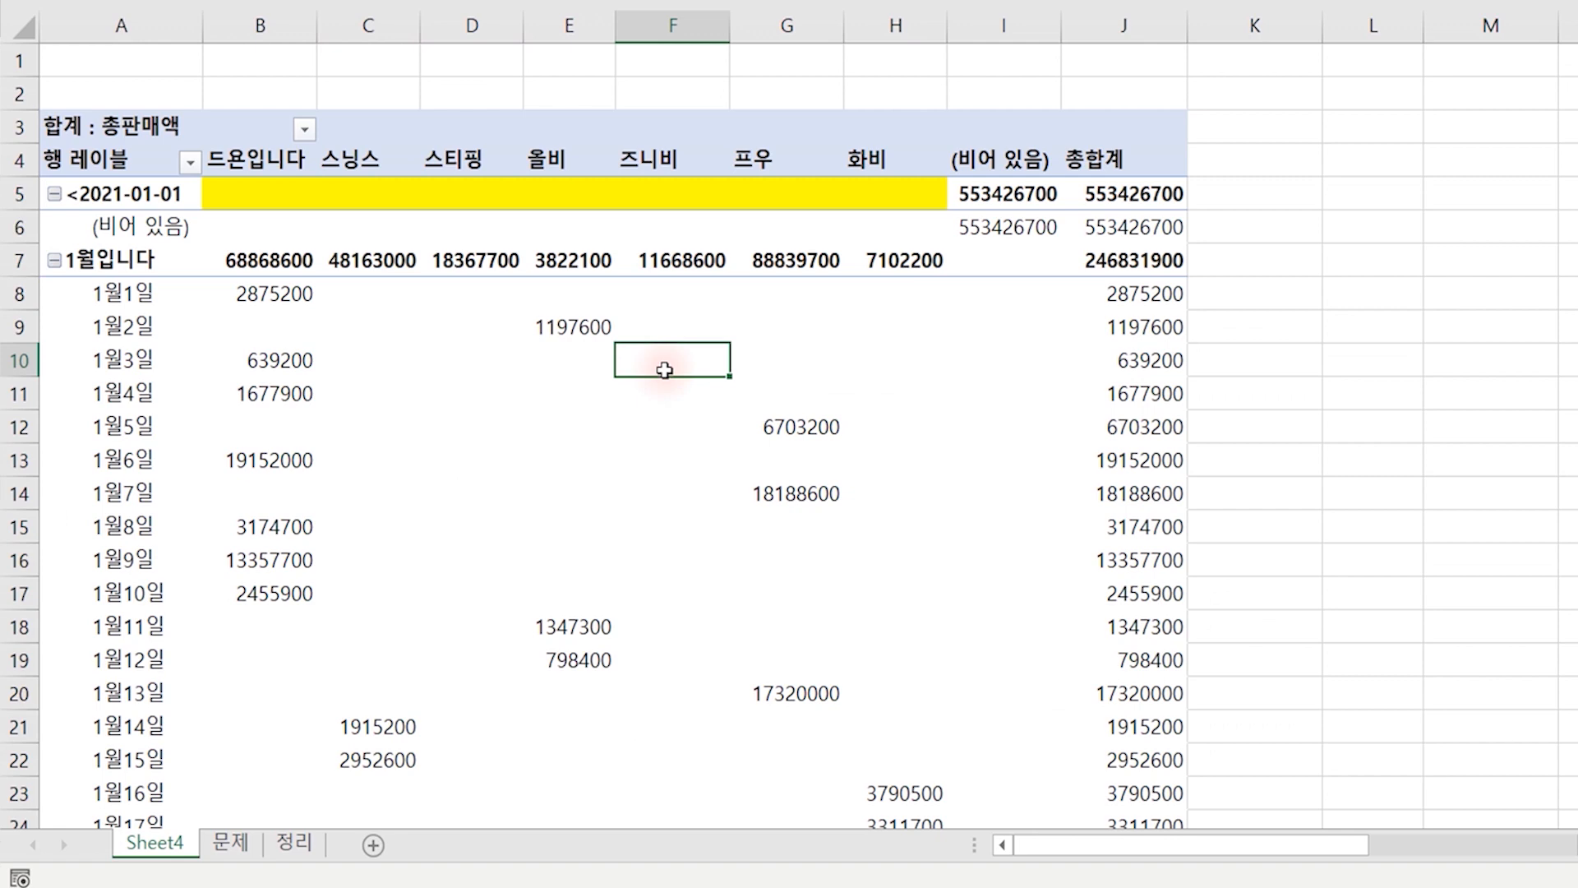
pyautogui.moveTo(665, 370)
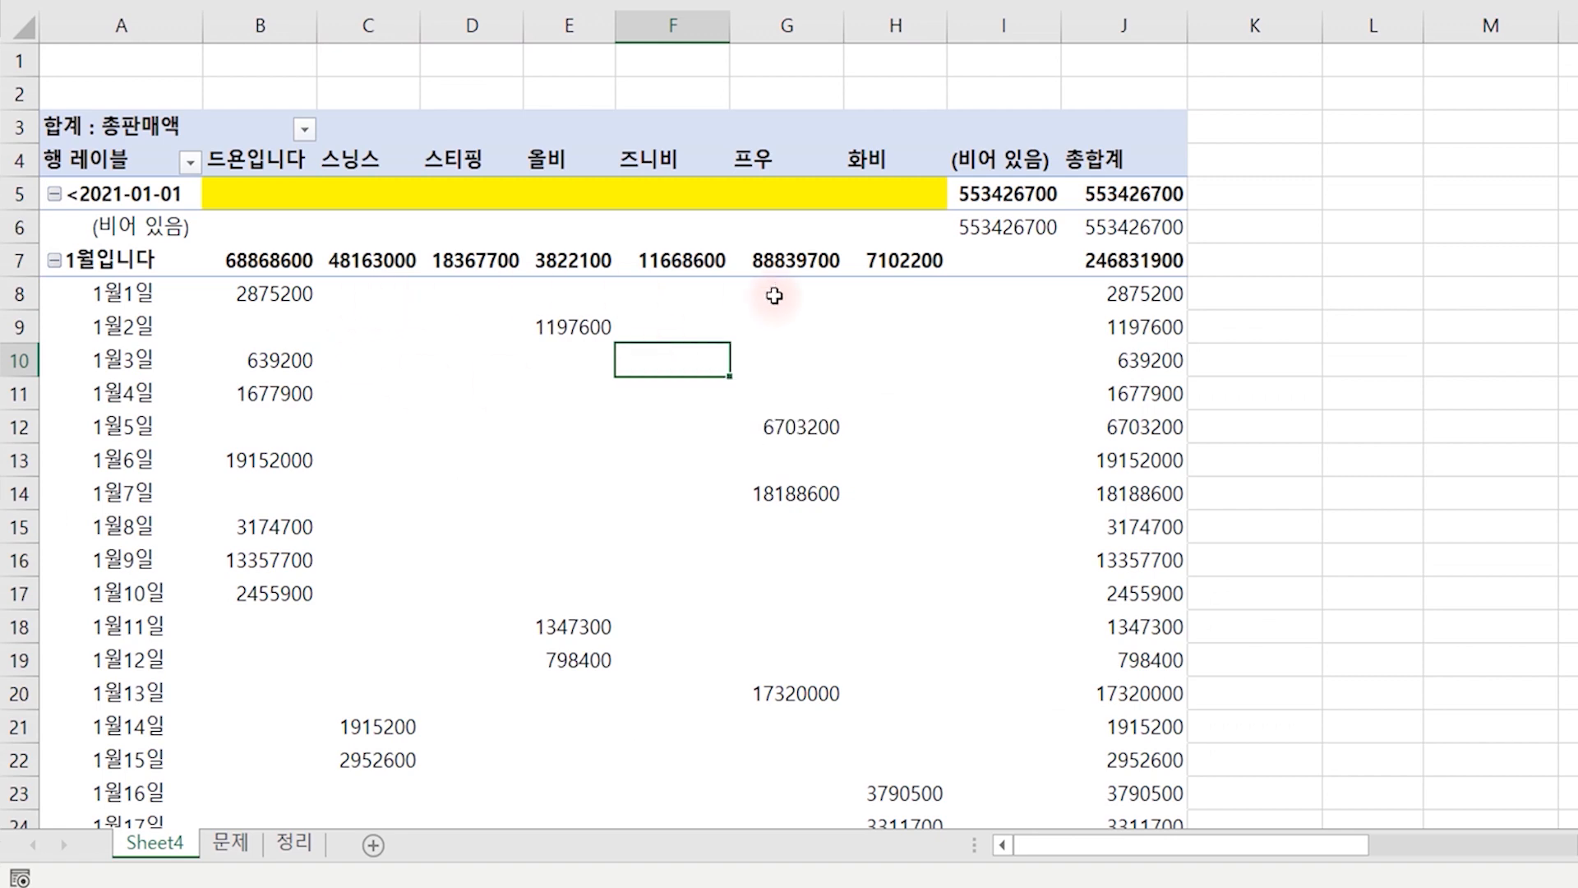
pyautogui.rightClick(659, 362)
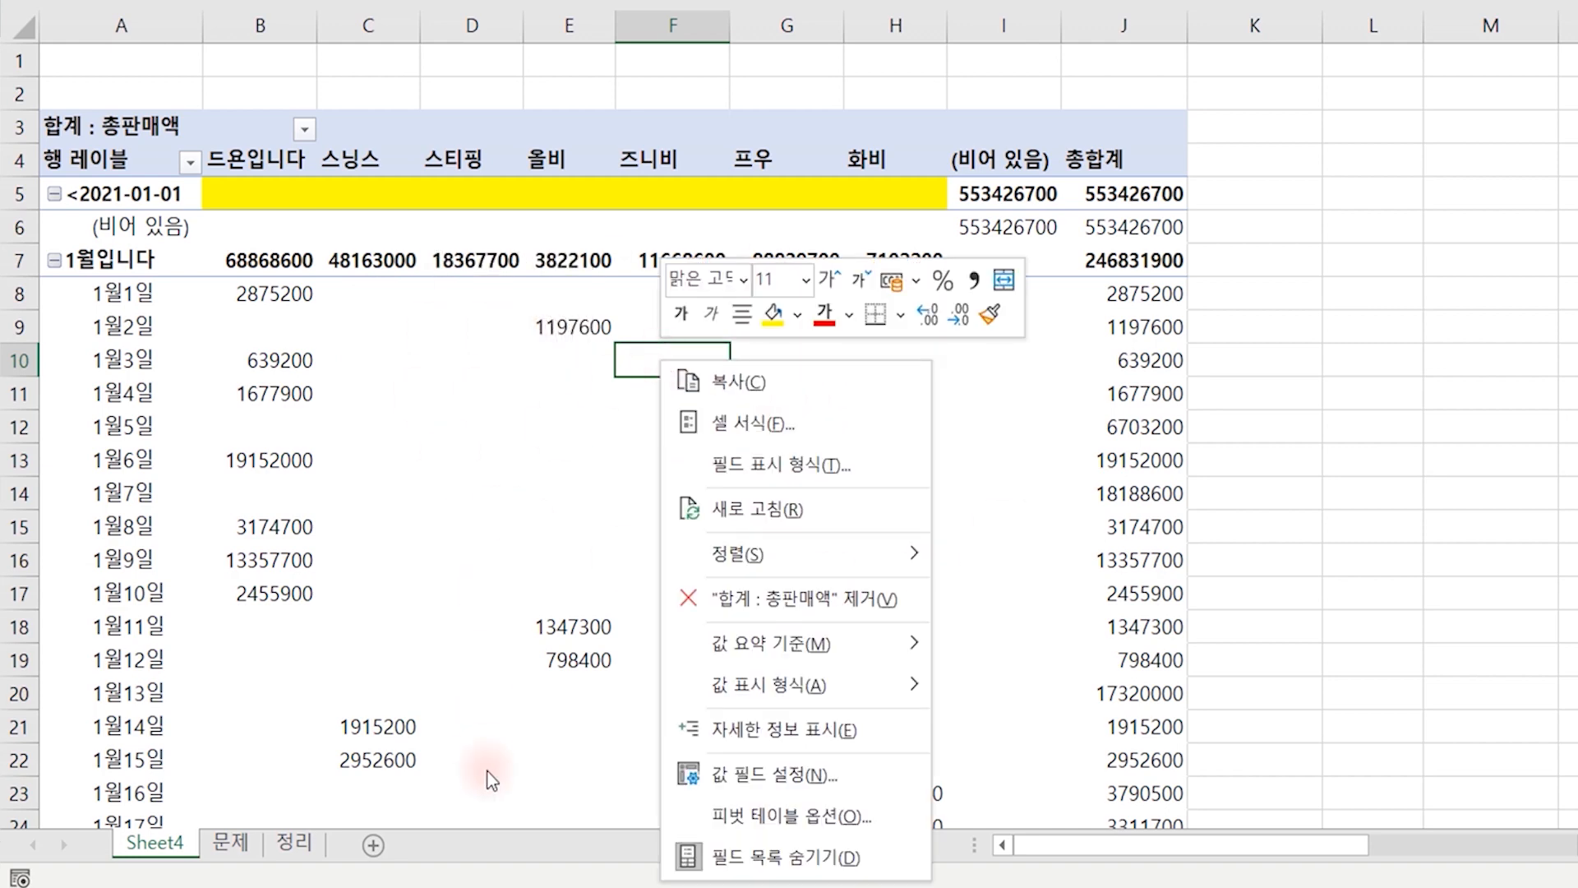
pyautogui.click(768, 773)
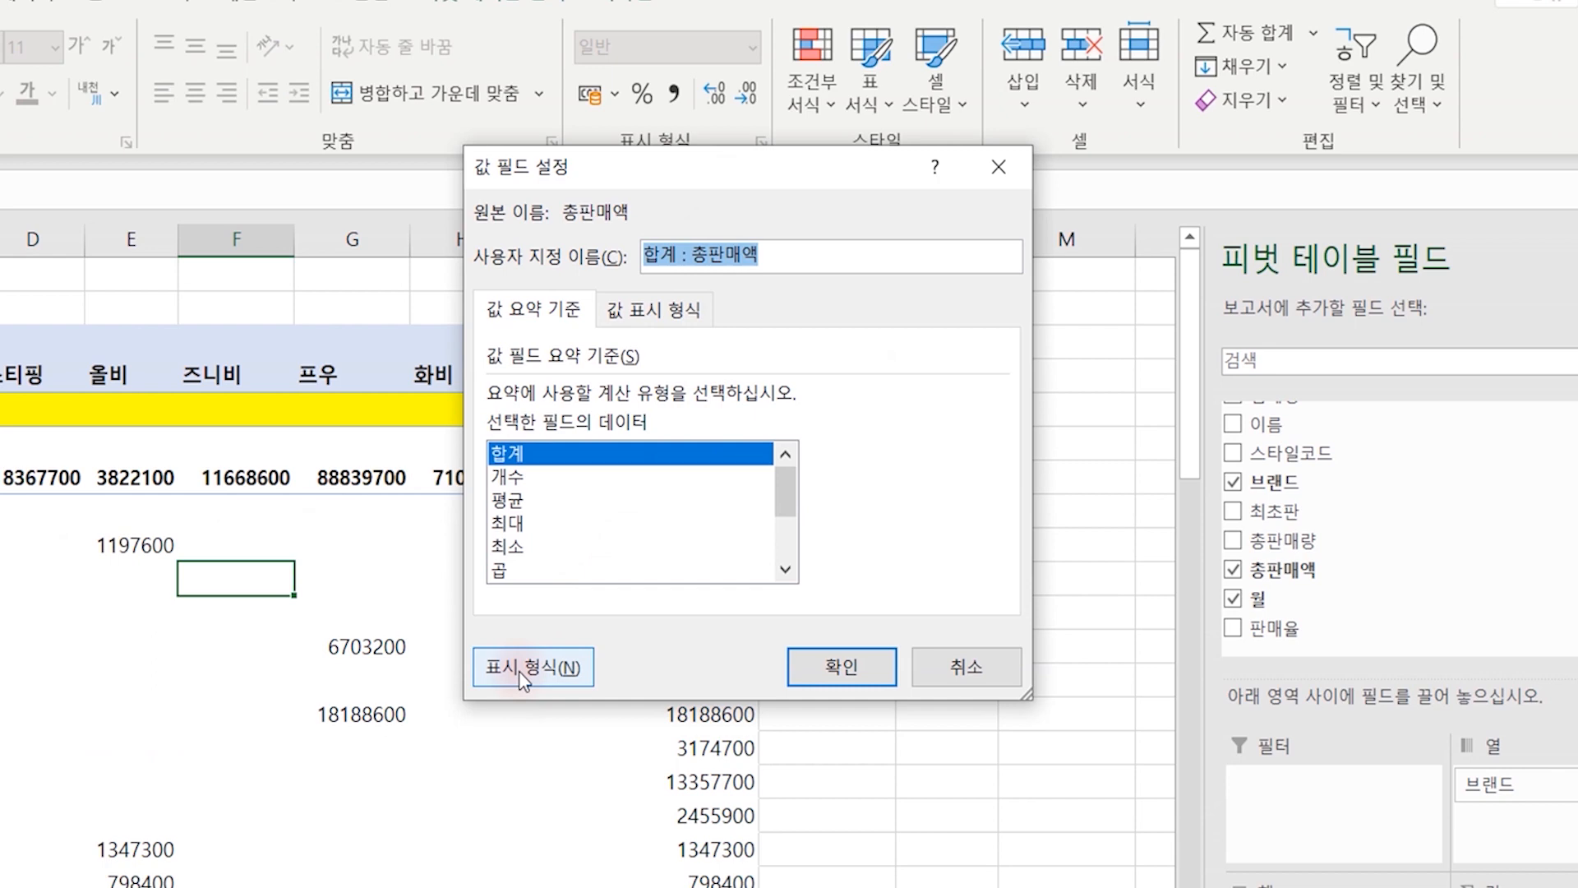
pyautogui.click(519, 678)
pyautogui.moveTo(282, 274); pyautogui.dragTo(1101, 34)
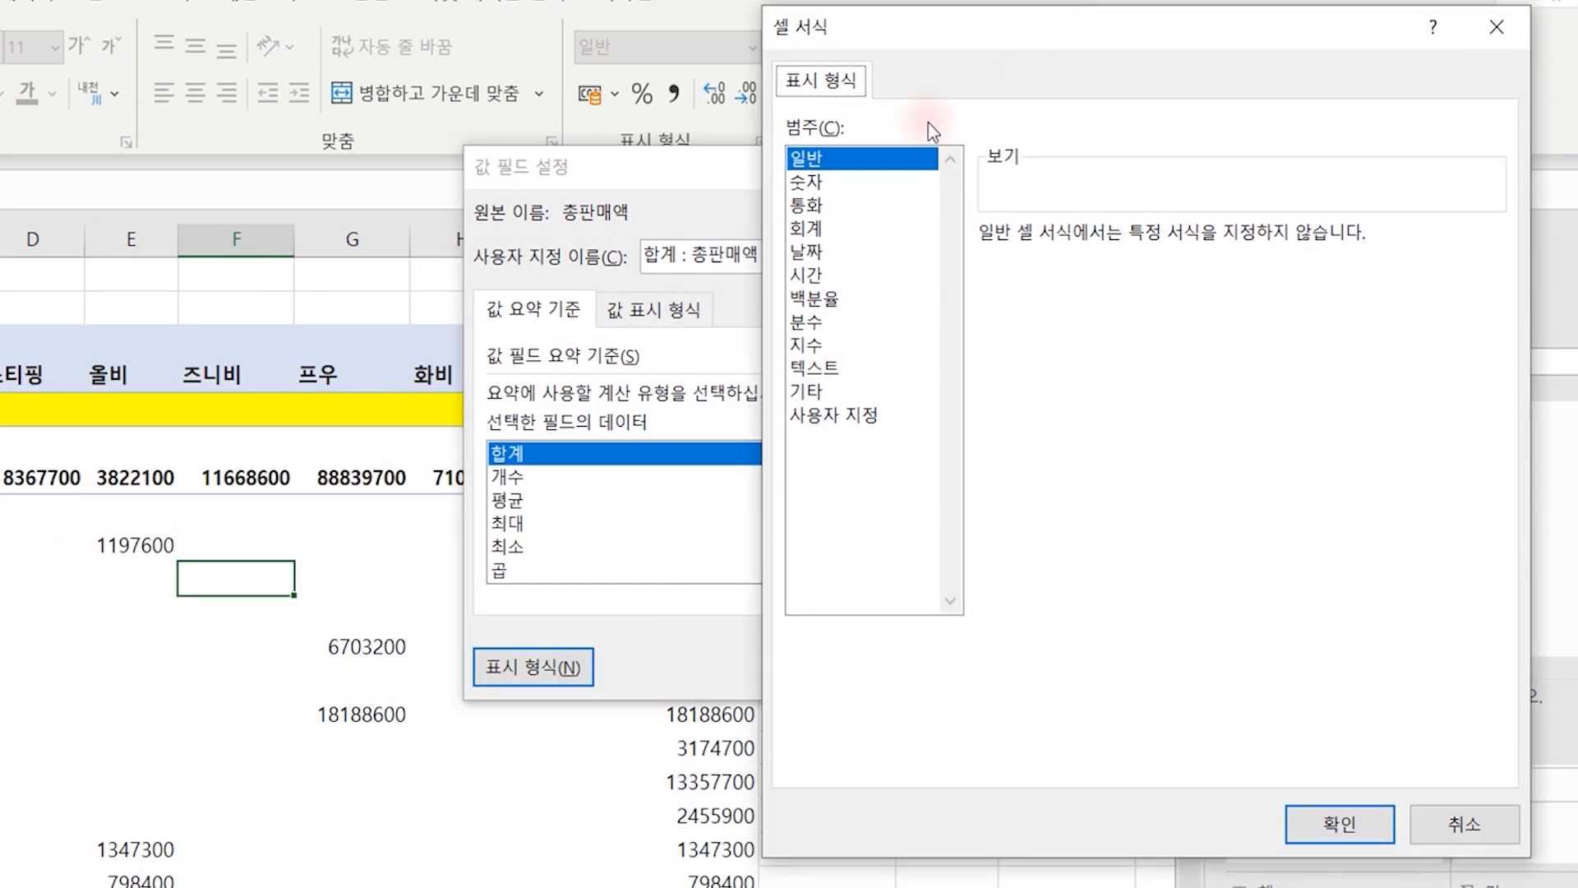
pyautogui.click(819, 183)
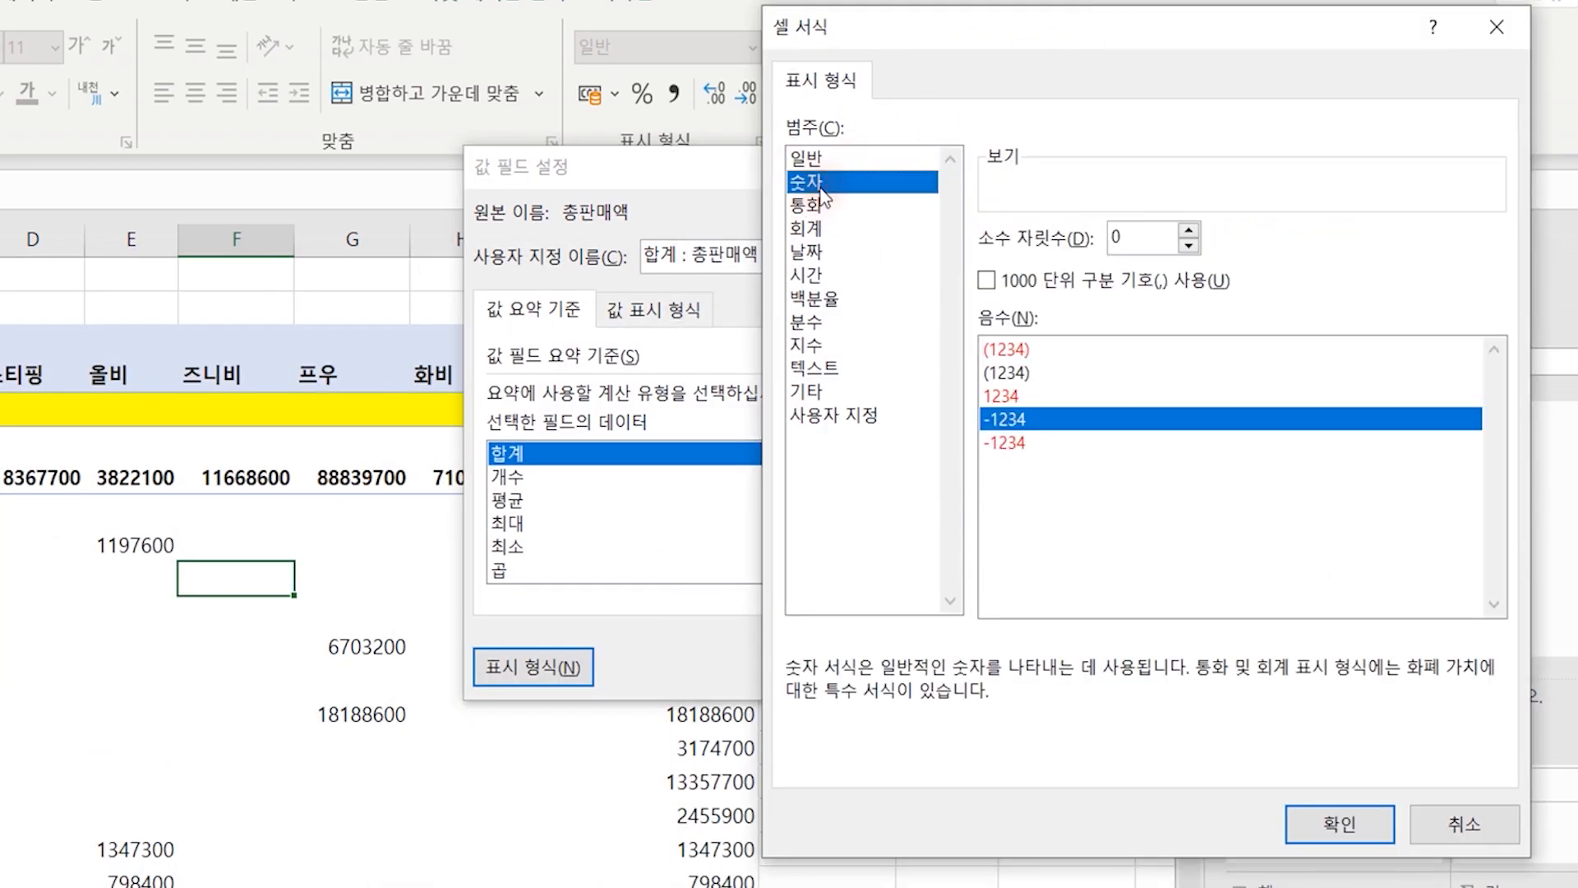
pyautogui.click(988, 282)
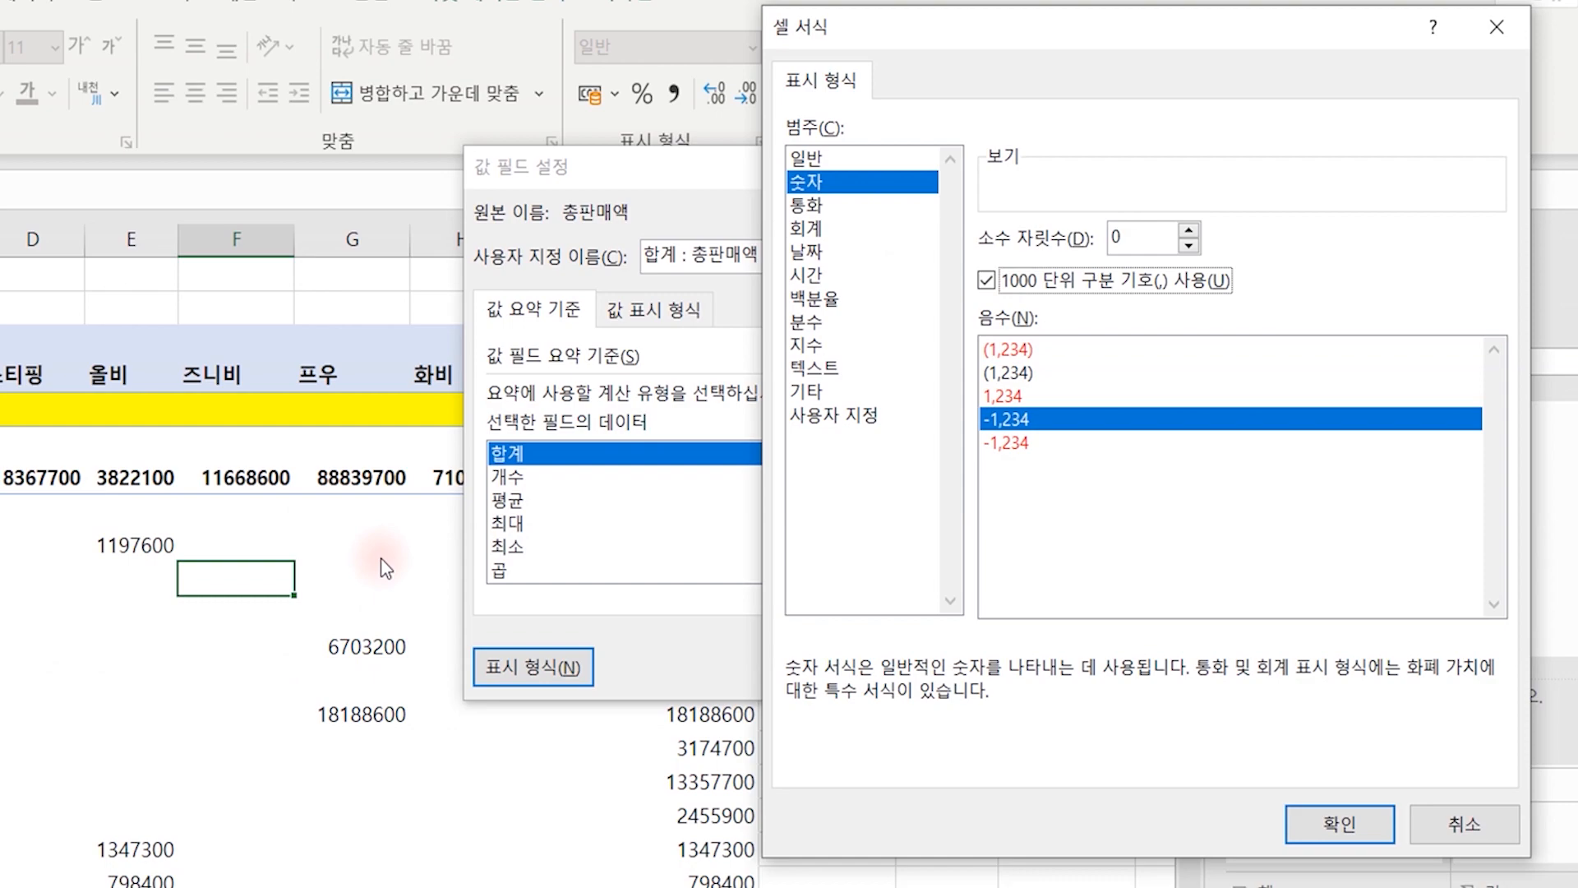
pyautogui.click(1340, 823)
pyautogui.click(834, 765)
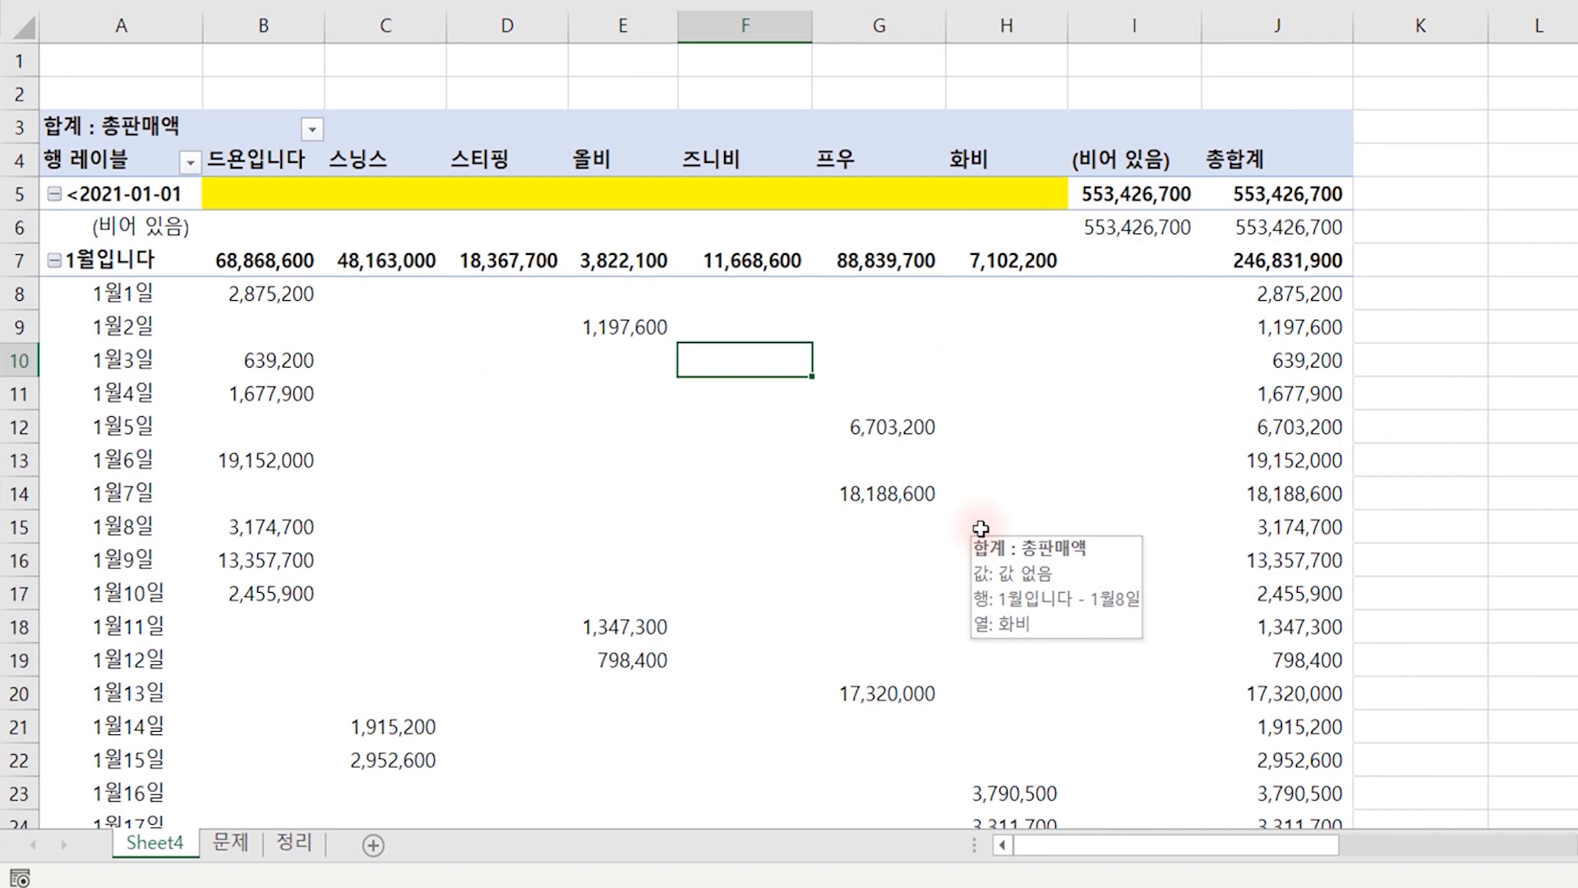
# Check the number format stored in the 총판매액 value field settings, leaving it as it is.
pyautogui.rightClick(747, 353)
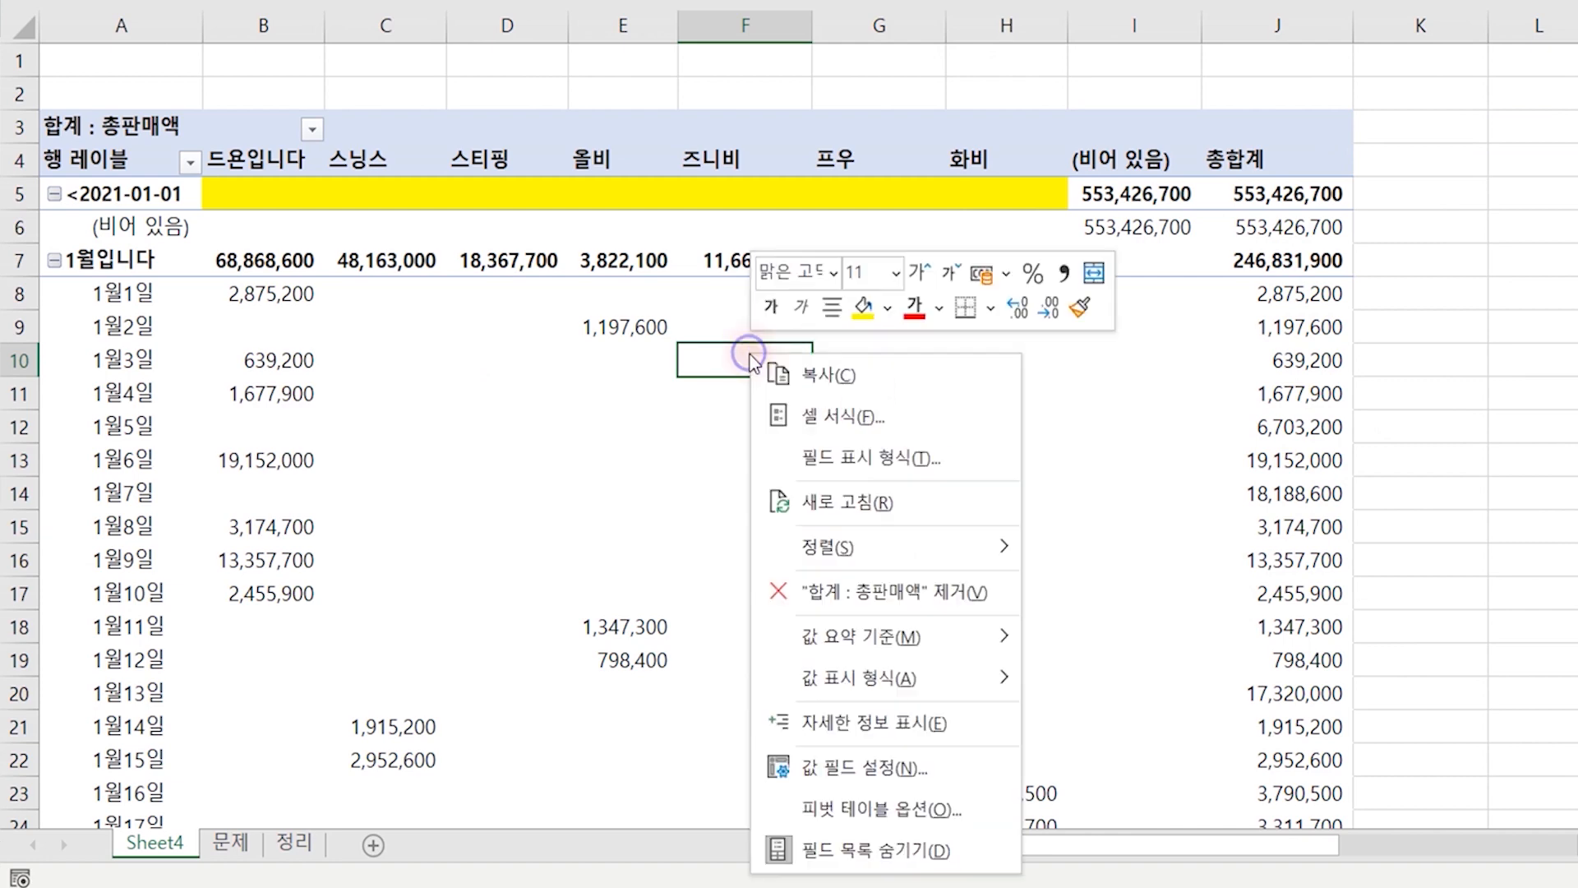
pyautogui.click(864, 768)
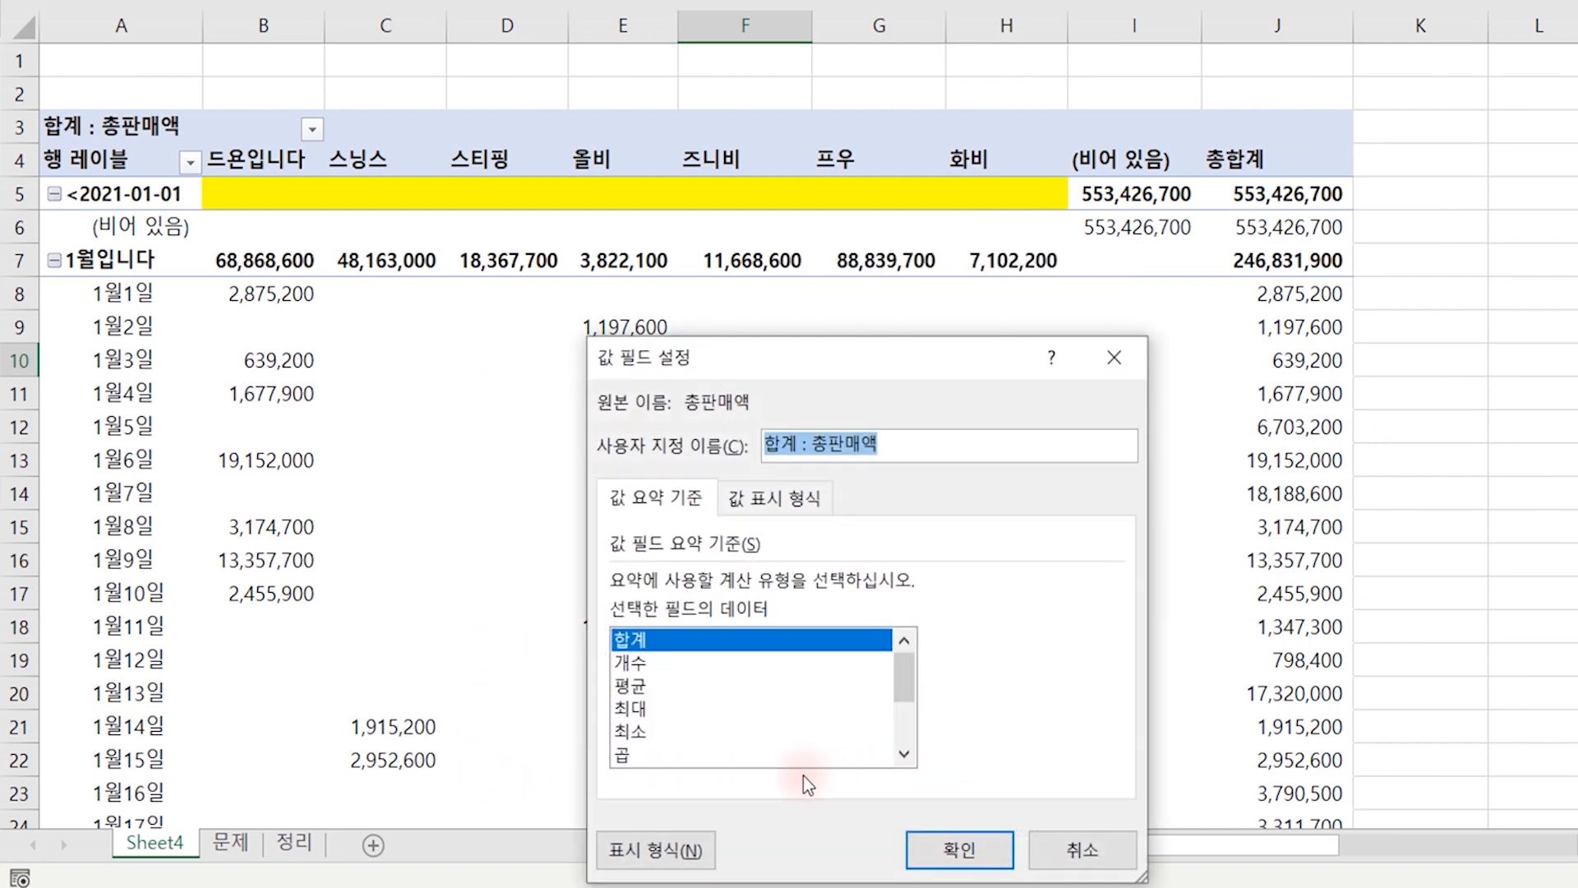
pyautogui.click(655, 849)
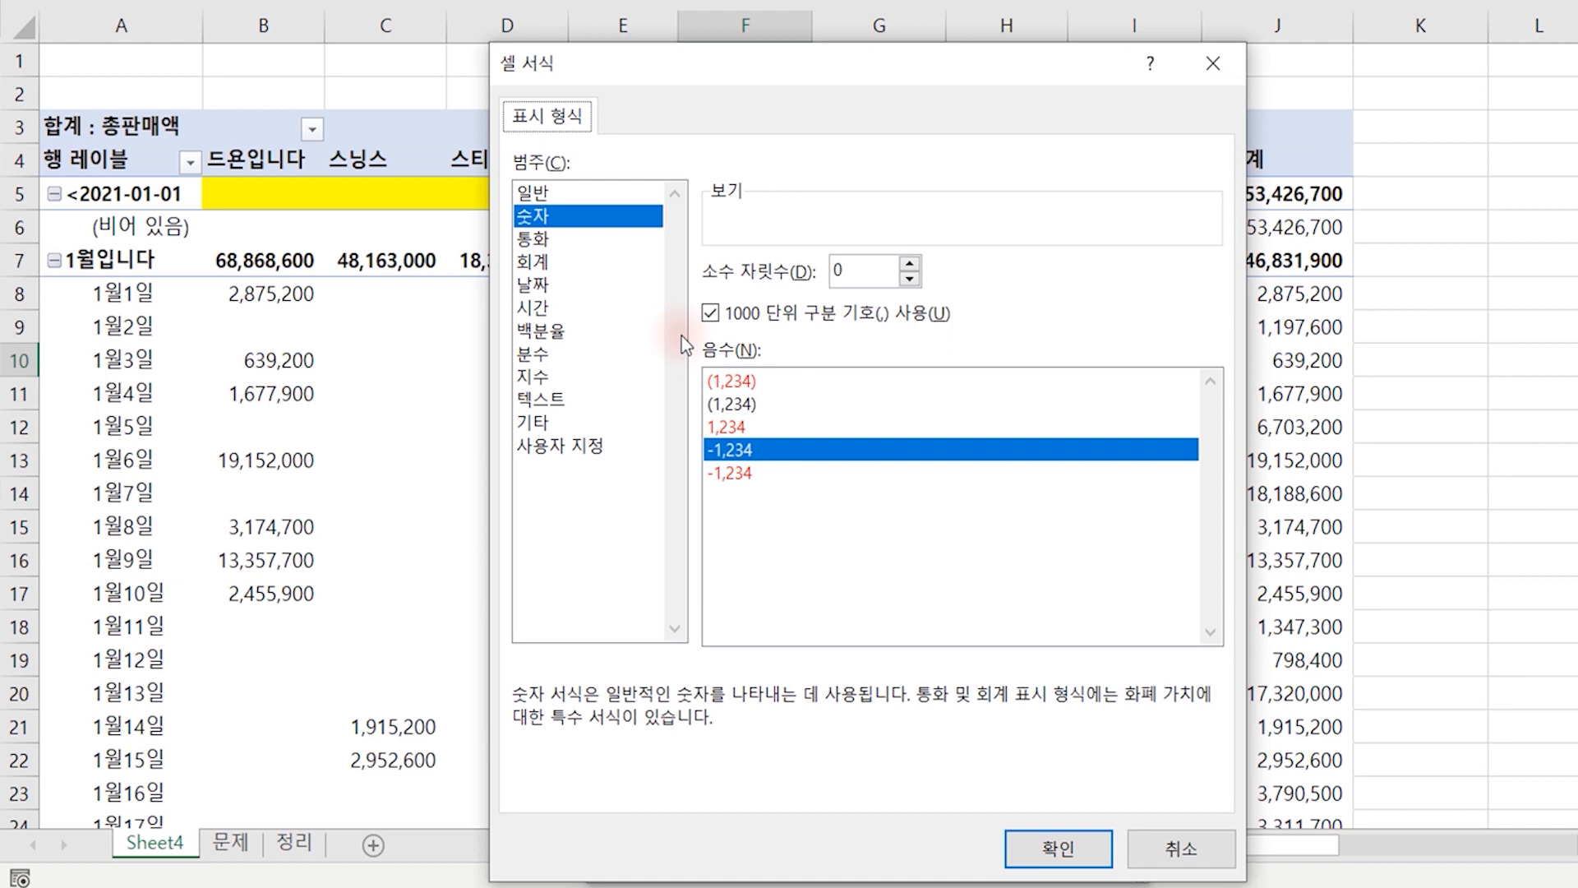
pyautogui.click(1181, 848)
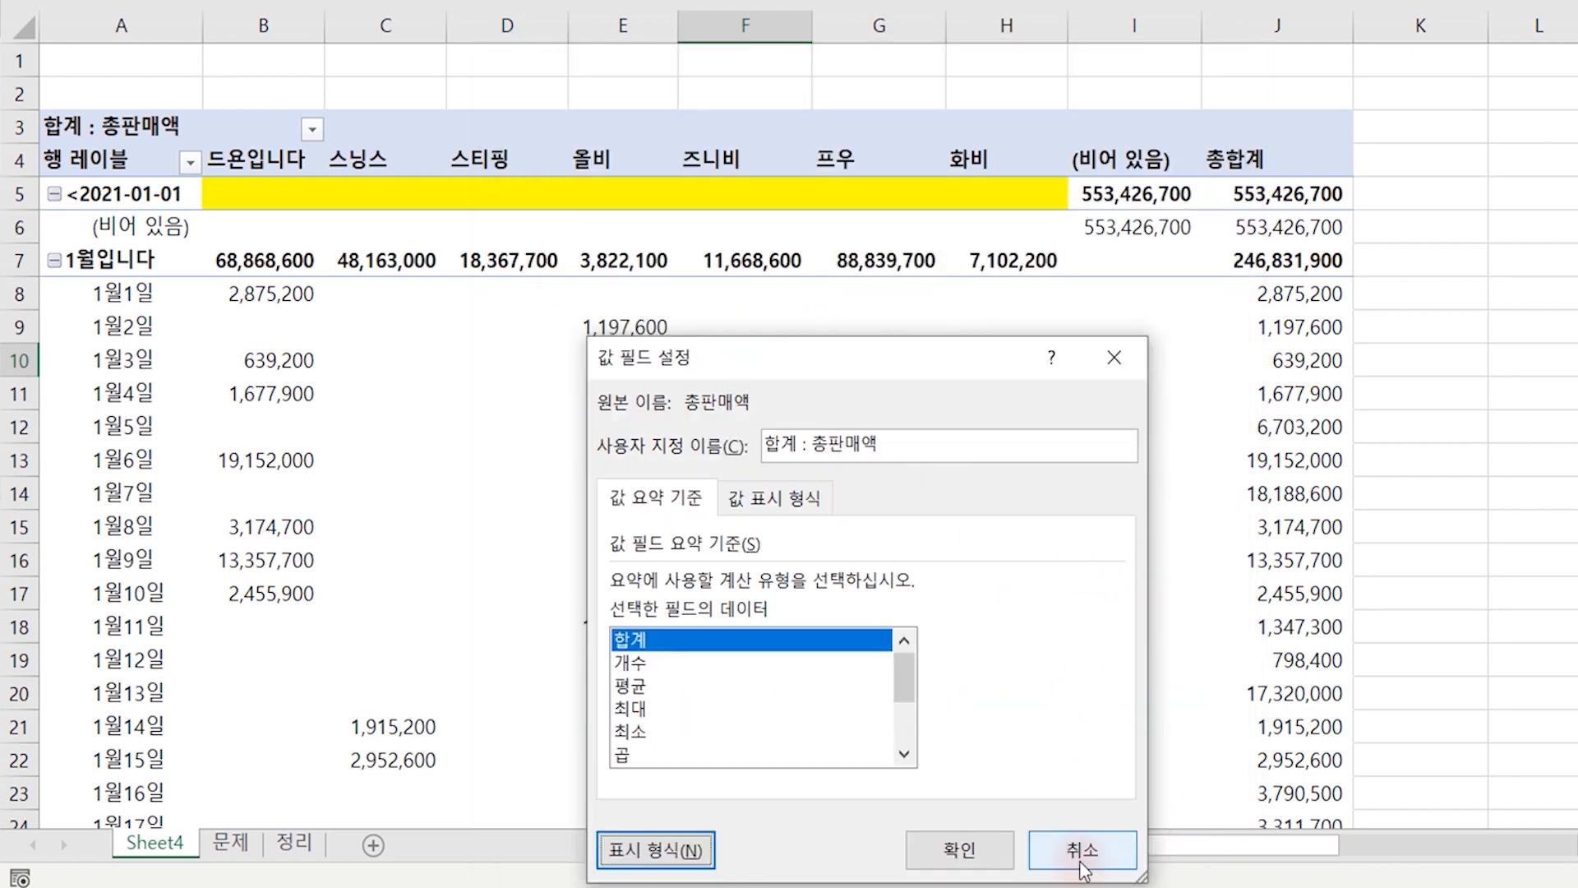
pyautogui.click(1082, 850)
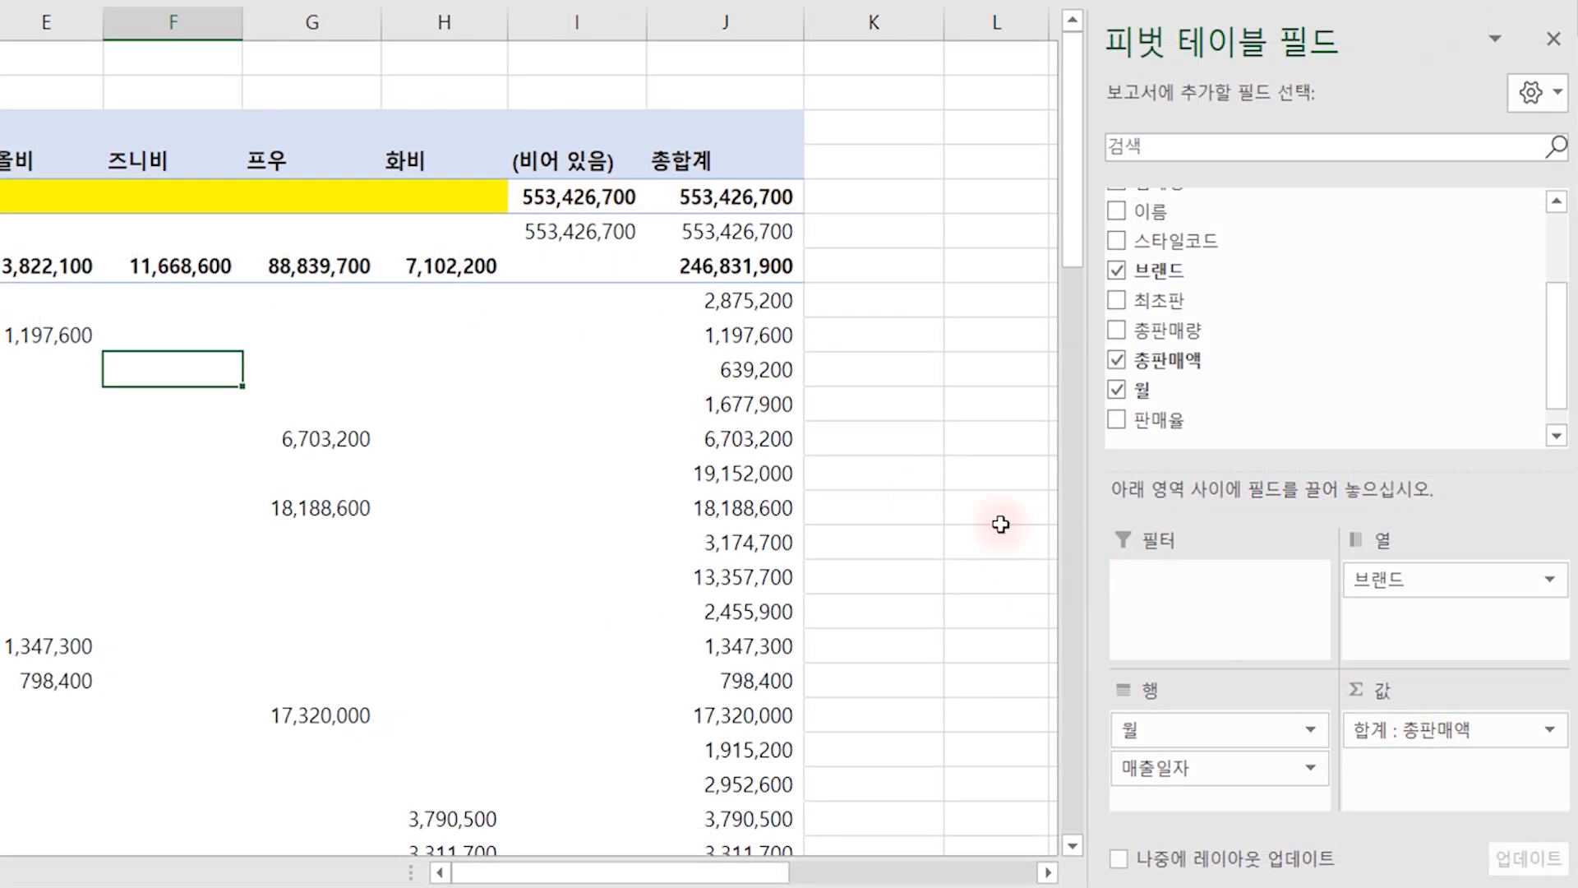
# Check the column width setting of the 총합계 column J without changing it.
pyautogui.rightClick(708, 28)
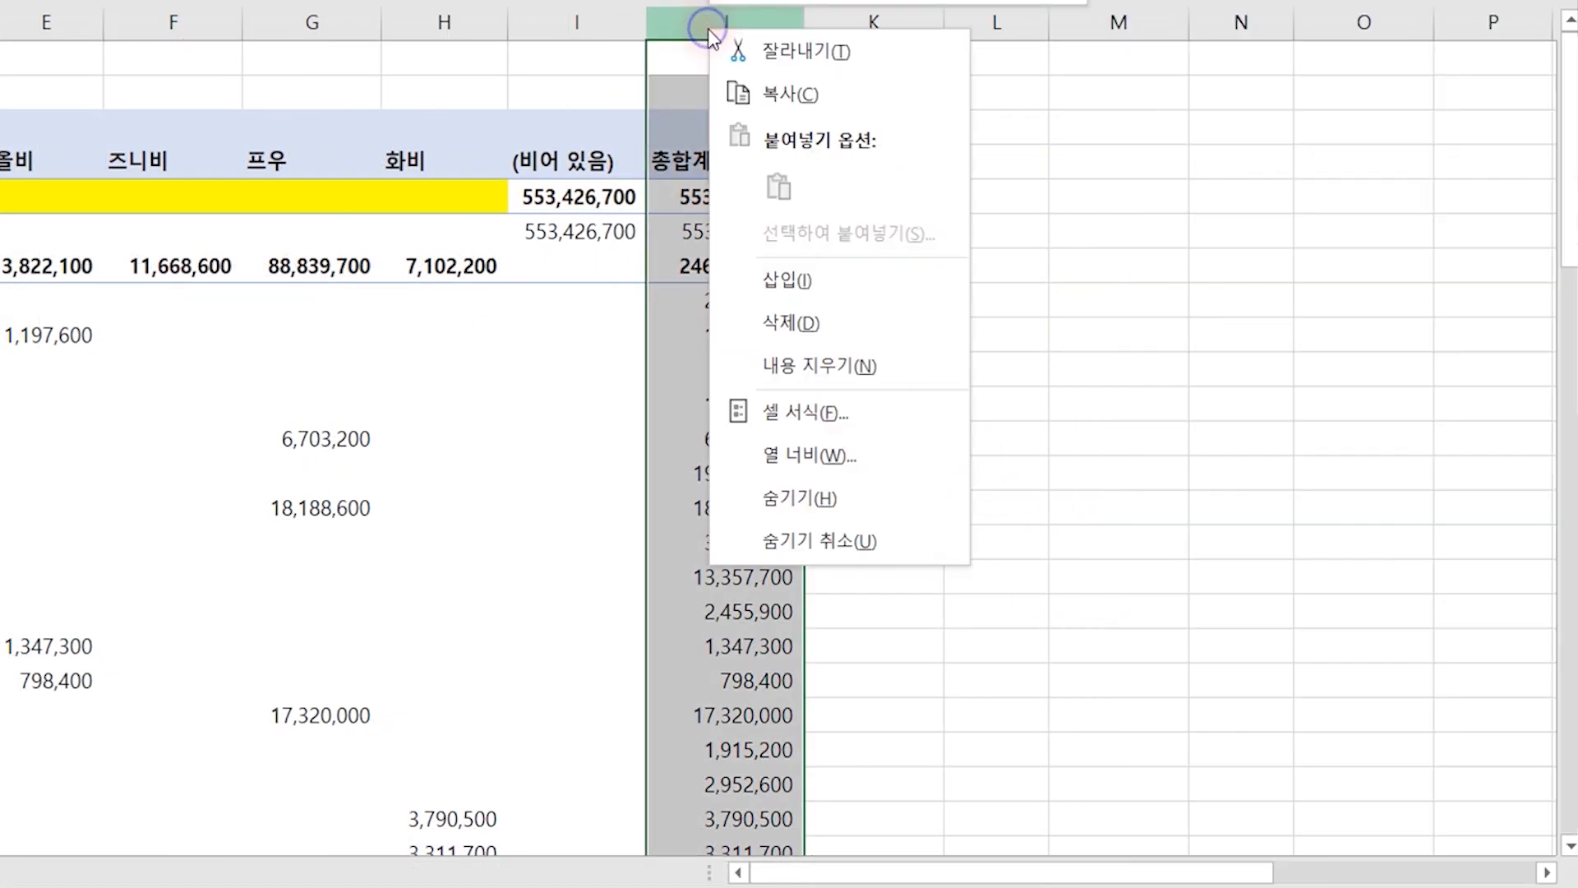
pyautogui.click(822, 460)
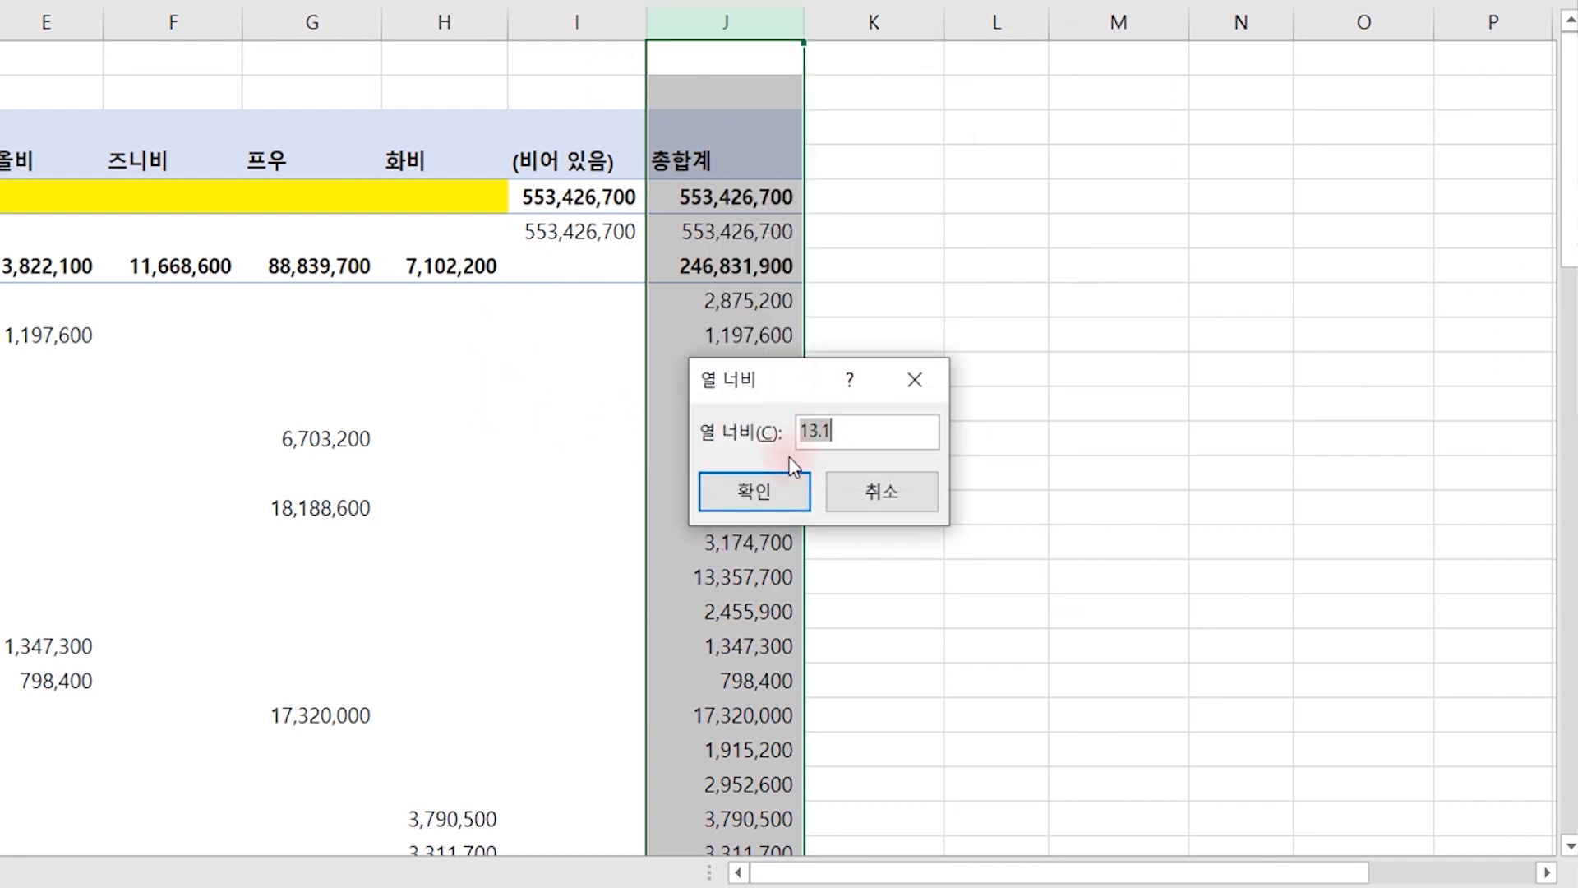
pyautogui.click(871, 493)
# Replace 총판매액 with 총판매량 as the pivot table's value field.
pyautogui.click(436, 407)
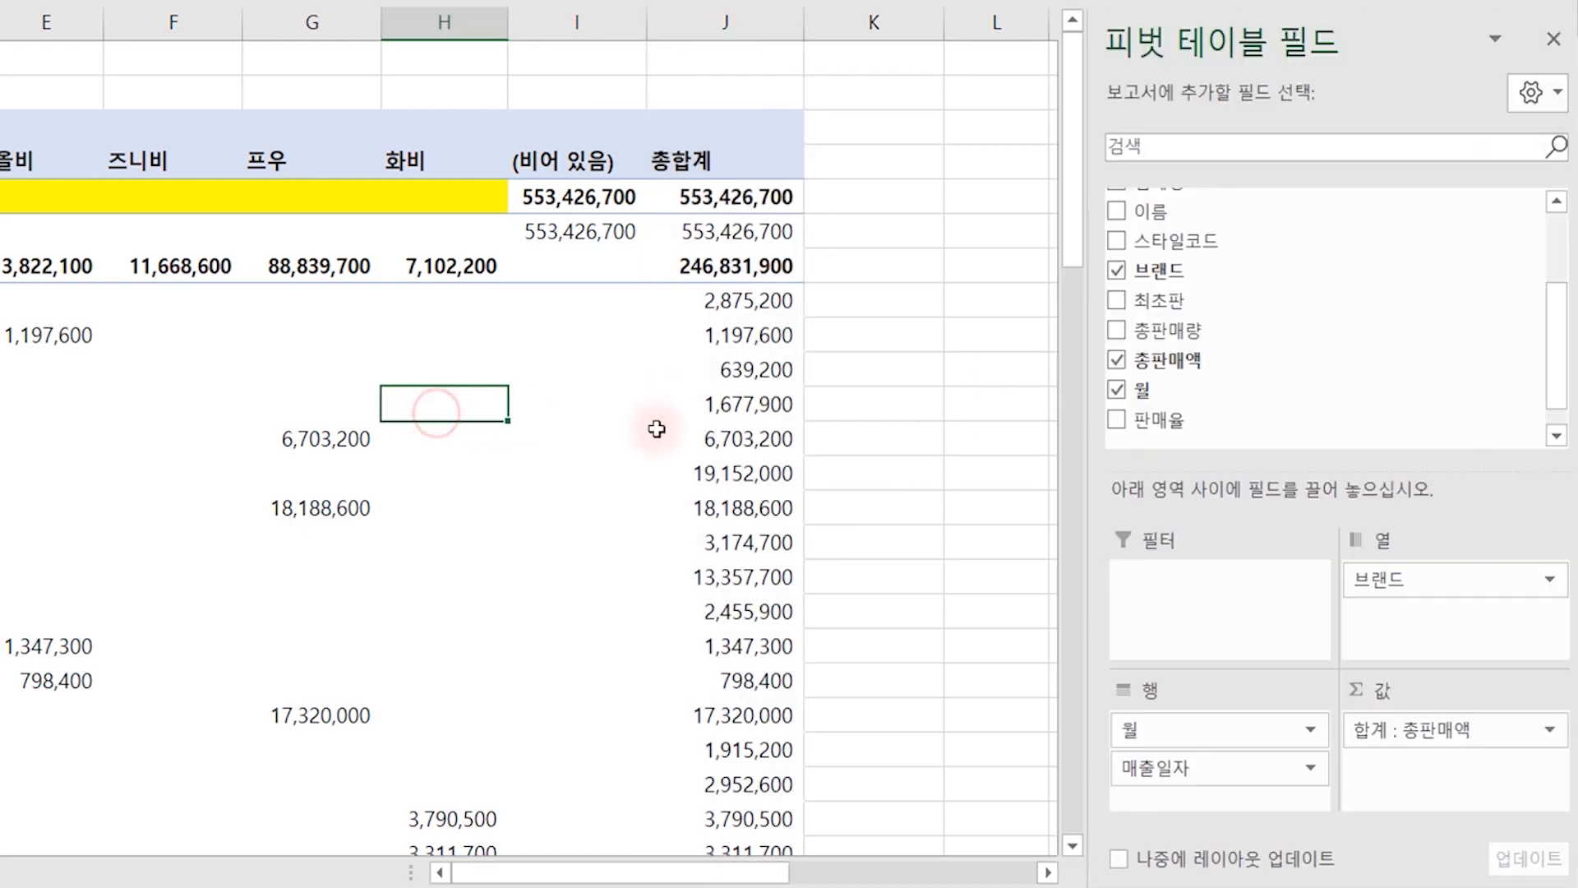
pyautogui.moveTo(1434, 734); pyautogui.dragTo(814, 514)
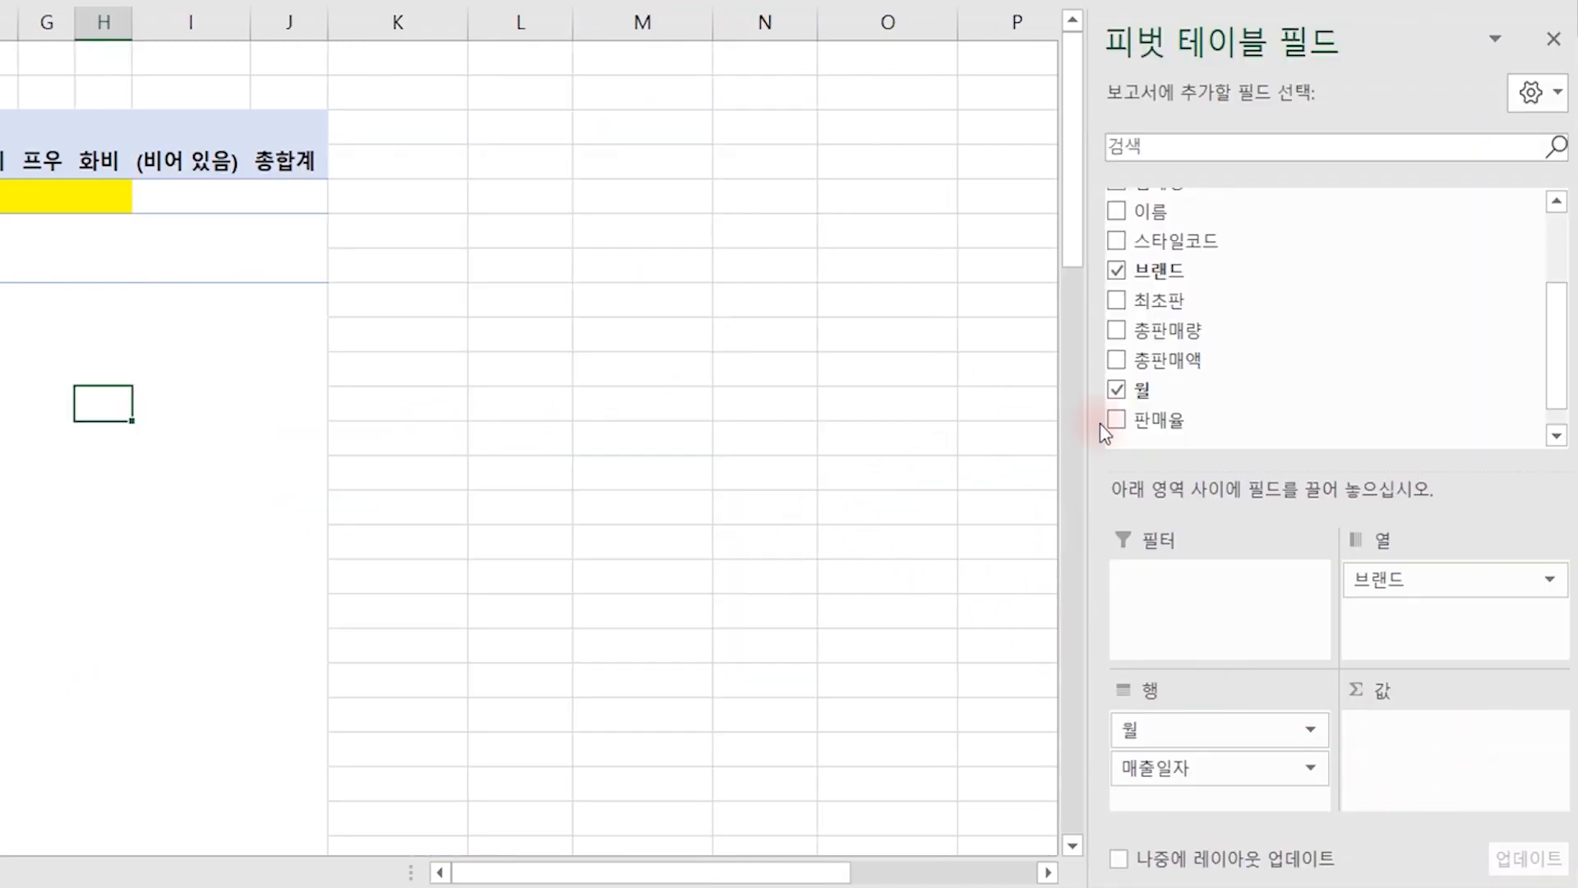
pyautogui.moveTo(1177, 334); pyautogui.dragTo(1488, 768)
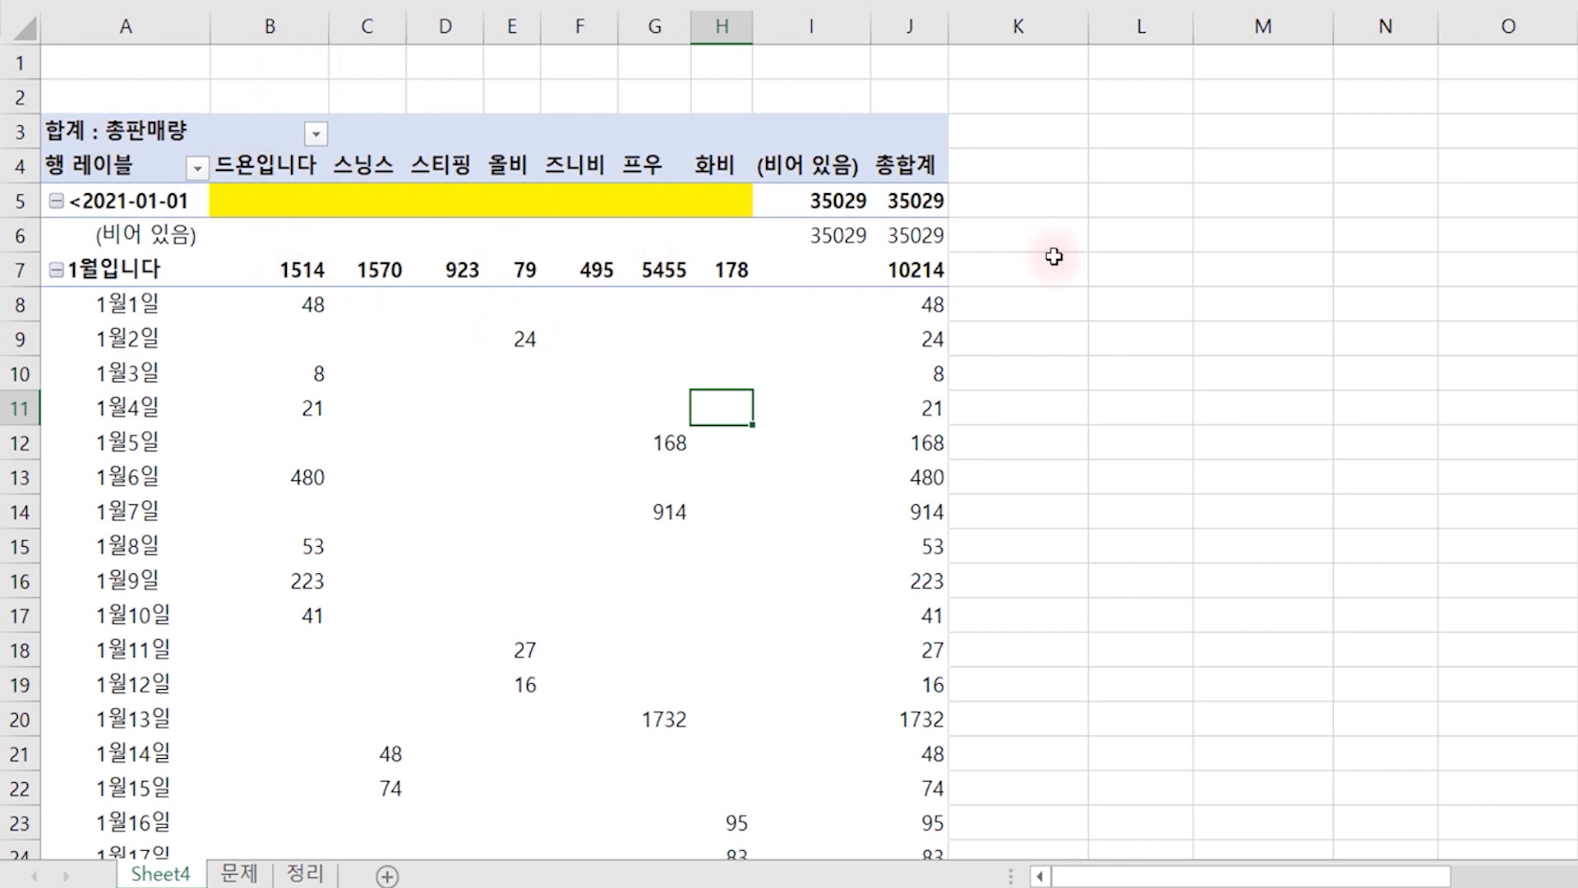
# Turn off automatic column width fitting on update (업데이트 시 열 자동 맞춤) in the pivot table options.
pyautogui.rightClick(712, 406)
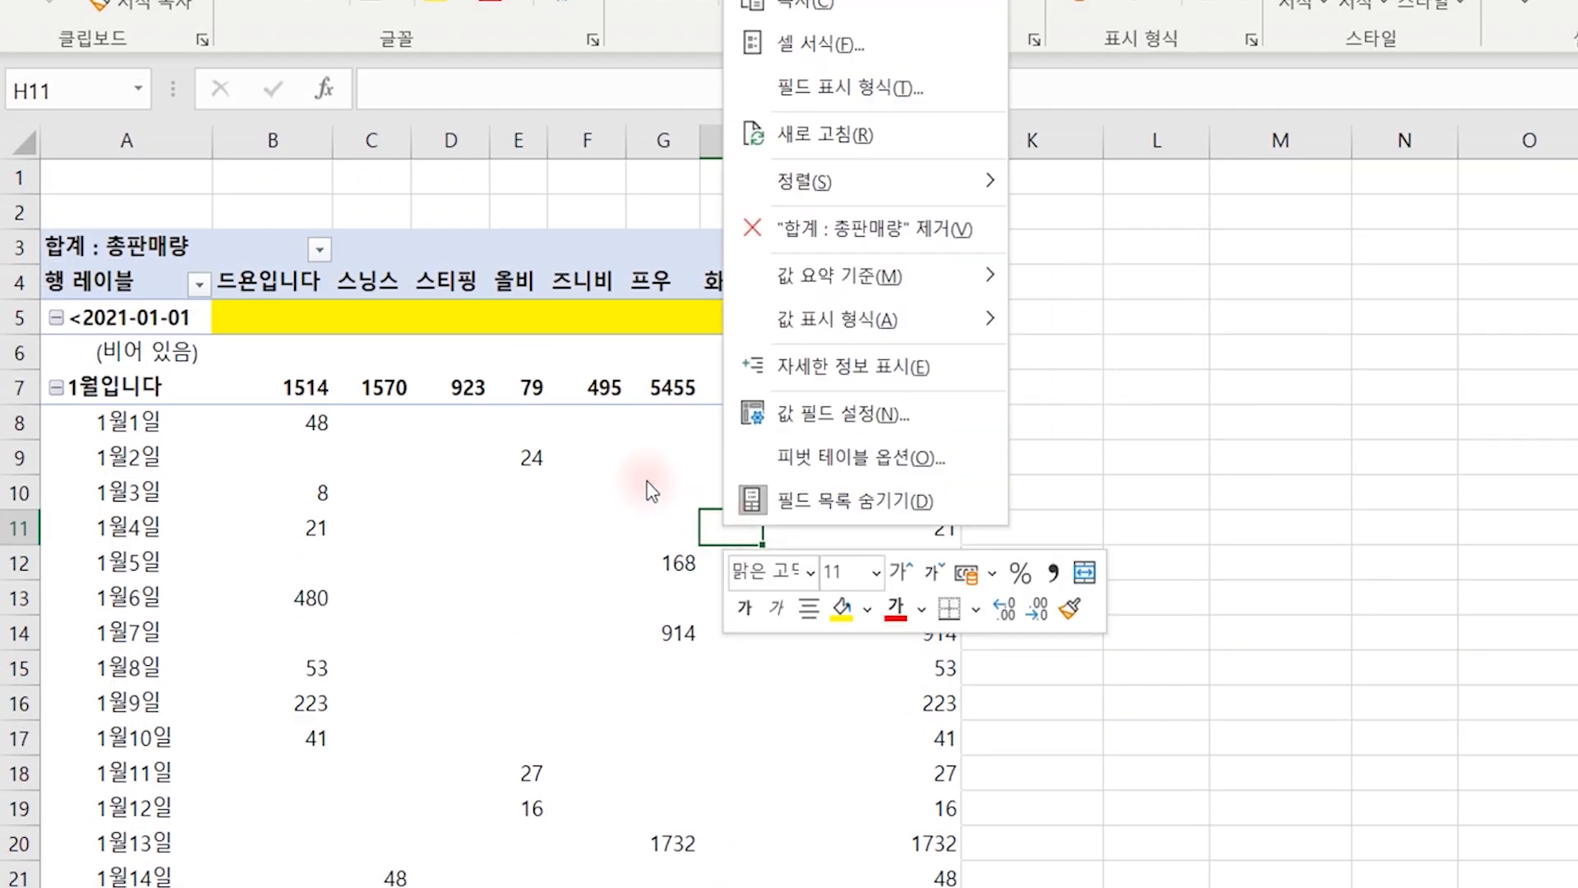
pyautogui.click(816, 457)
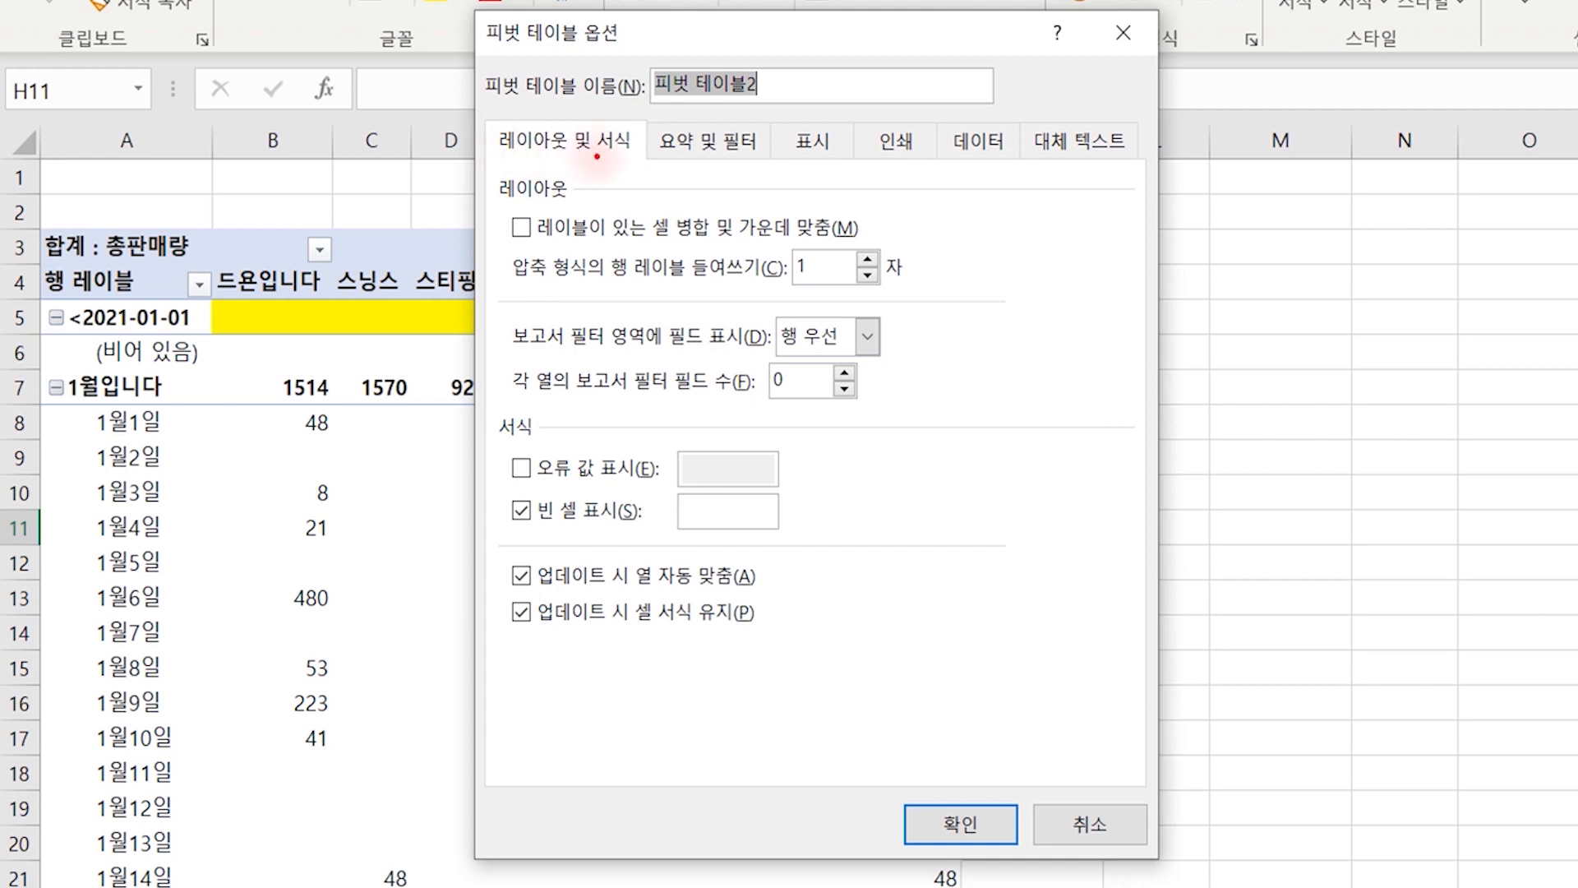
pyautogui.moveTo(649, 152)
pyautogui.mouseDown()
pyautogui.moveTo(493, 115)
pyautogui.moveTo(617, 189)
pyautogui.mouseUp()
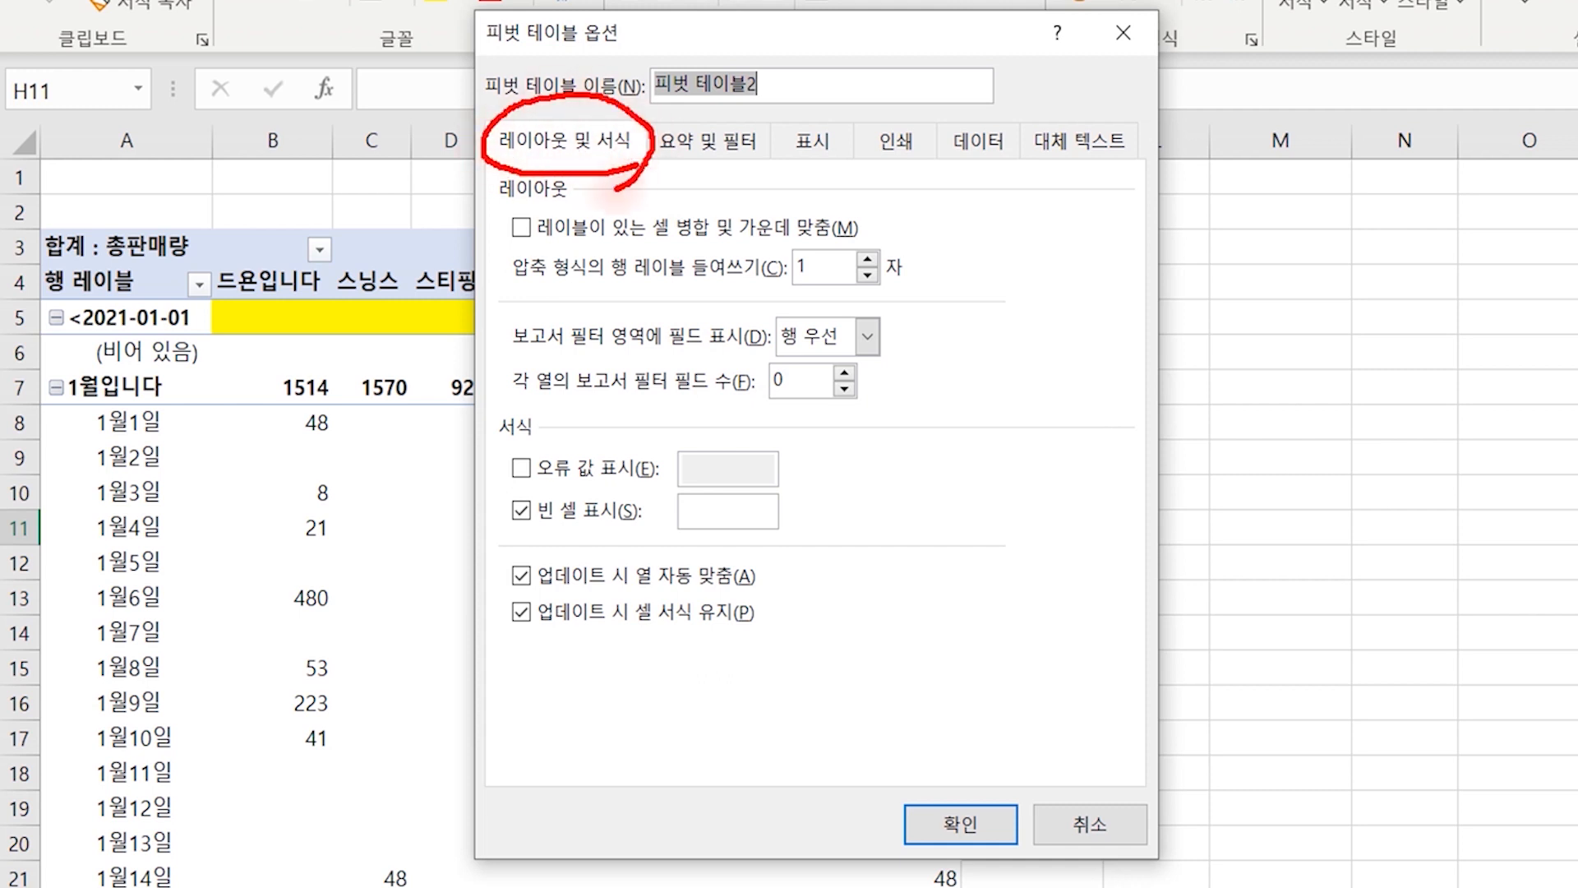
pyautogui.moveTo(508, 197); pyautogui.dragTo(569, 771)
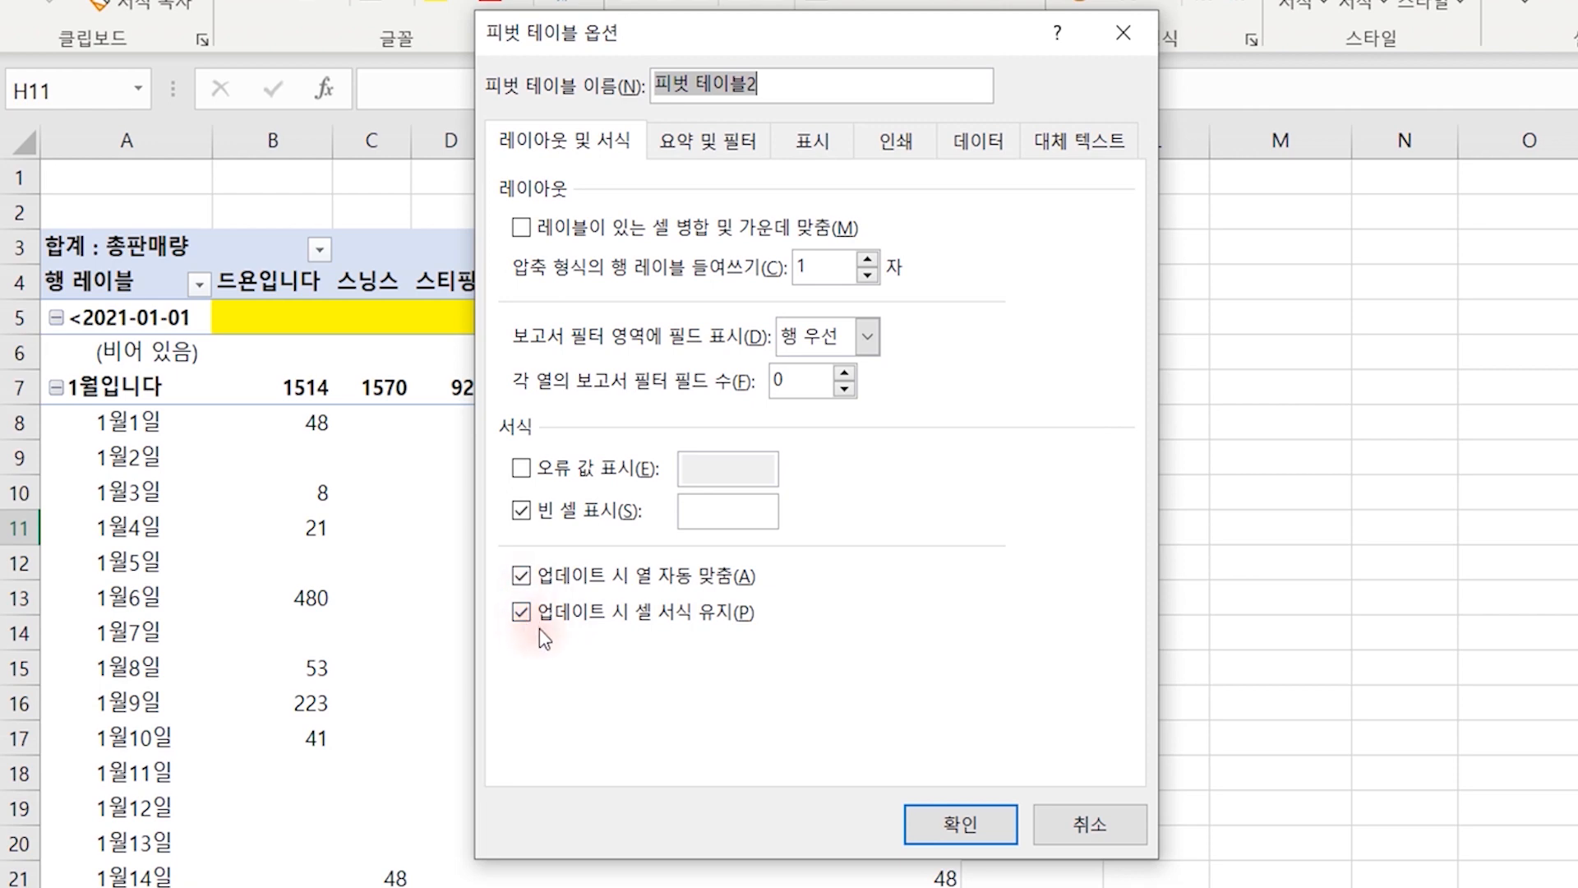
pyautogui.click(555, 582)
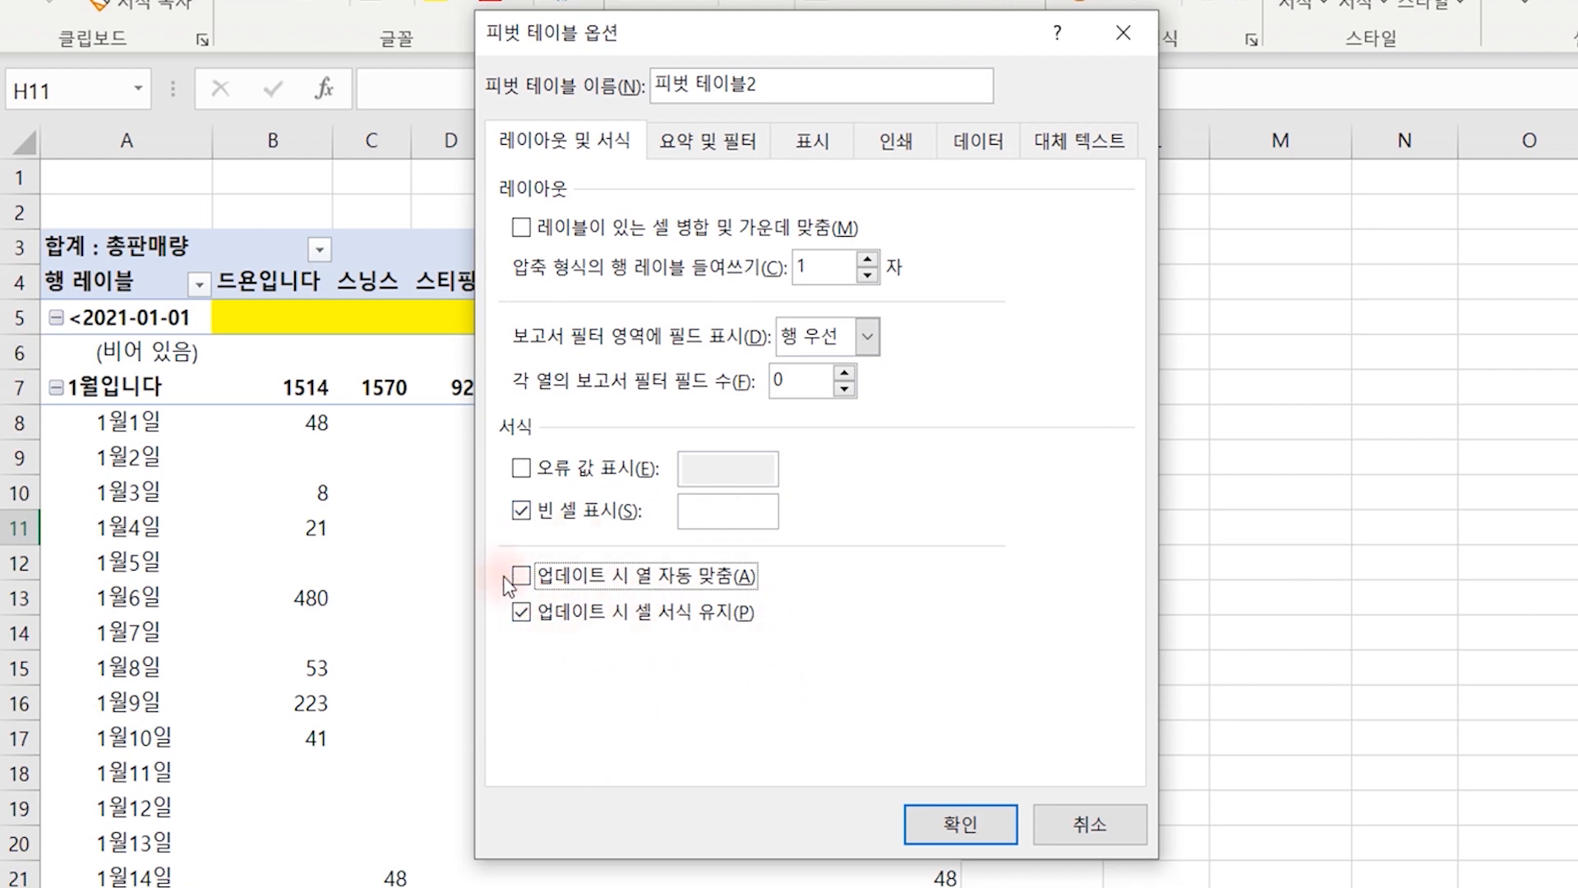
pyautogui.click(970, 826)
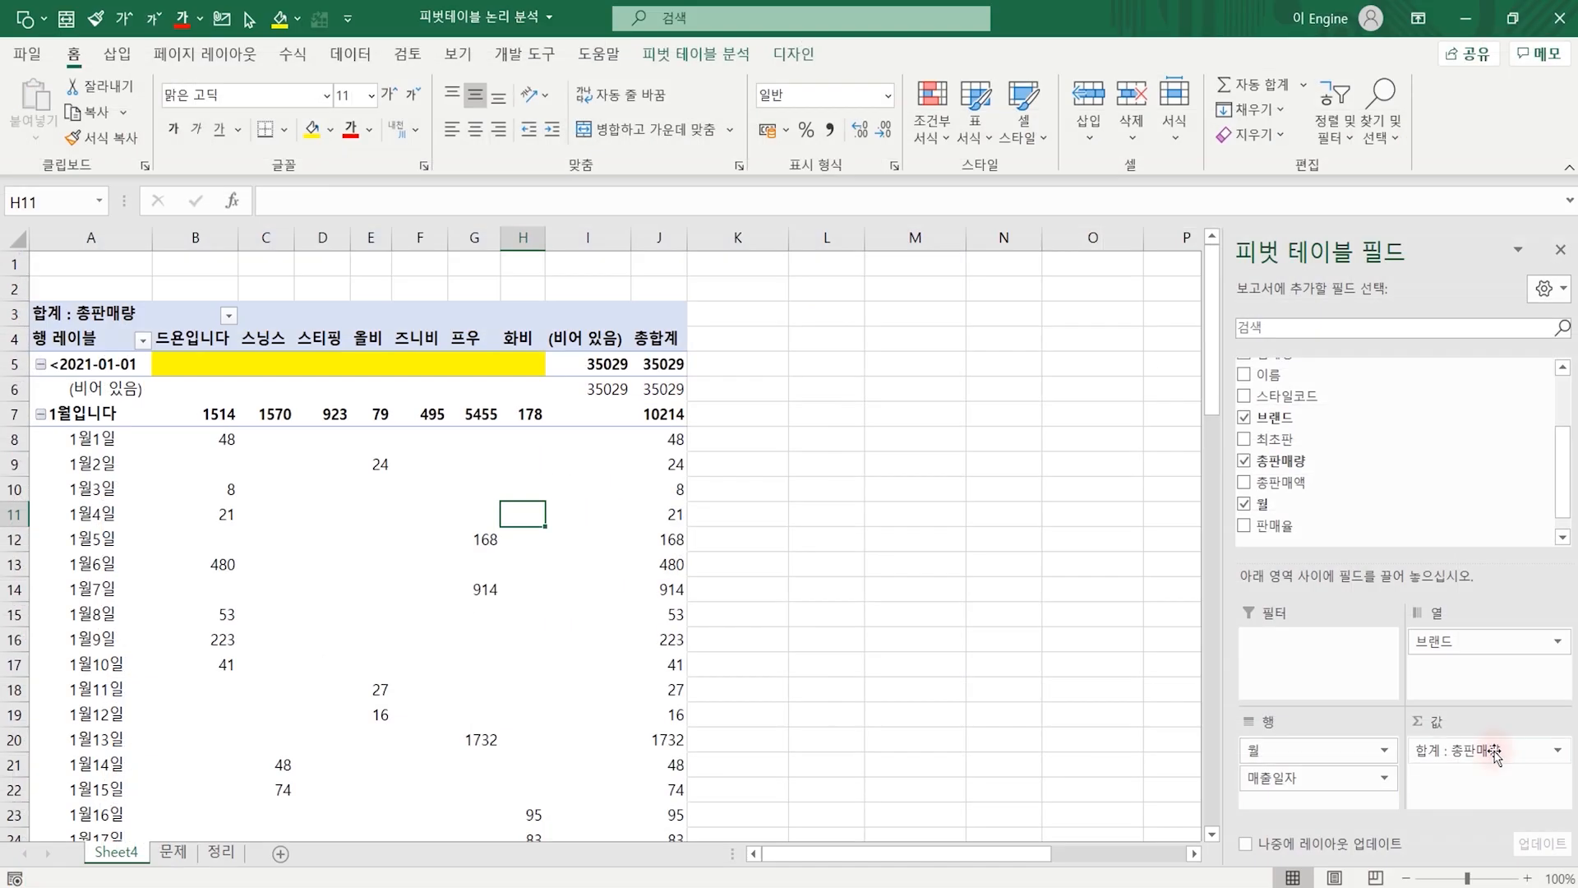
# Swap the pivot table's value field from 총판매량 back to 총판매액.
pyautogui.moveTo(1494, 749); pyautogui.dragTo(995, 592)
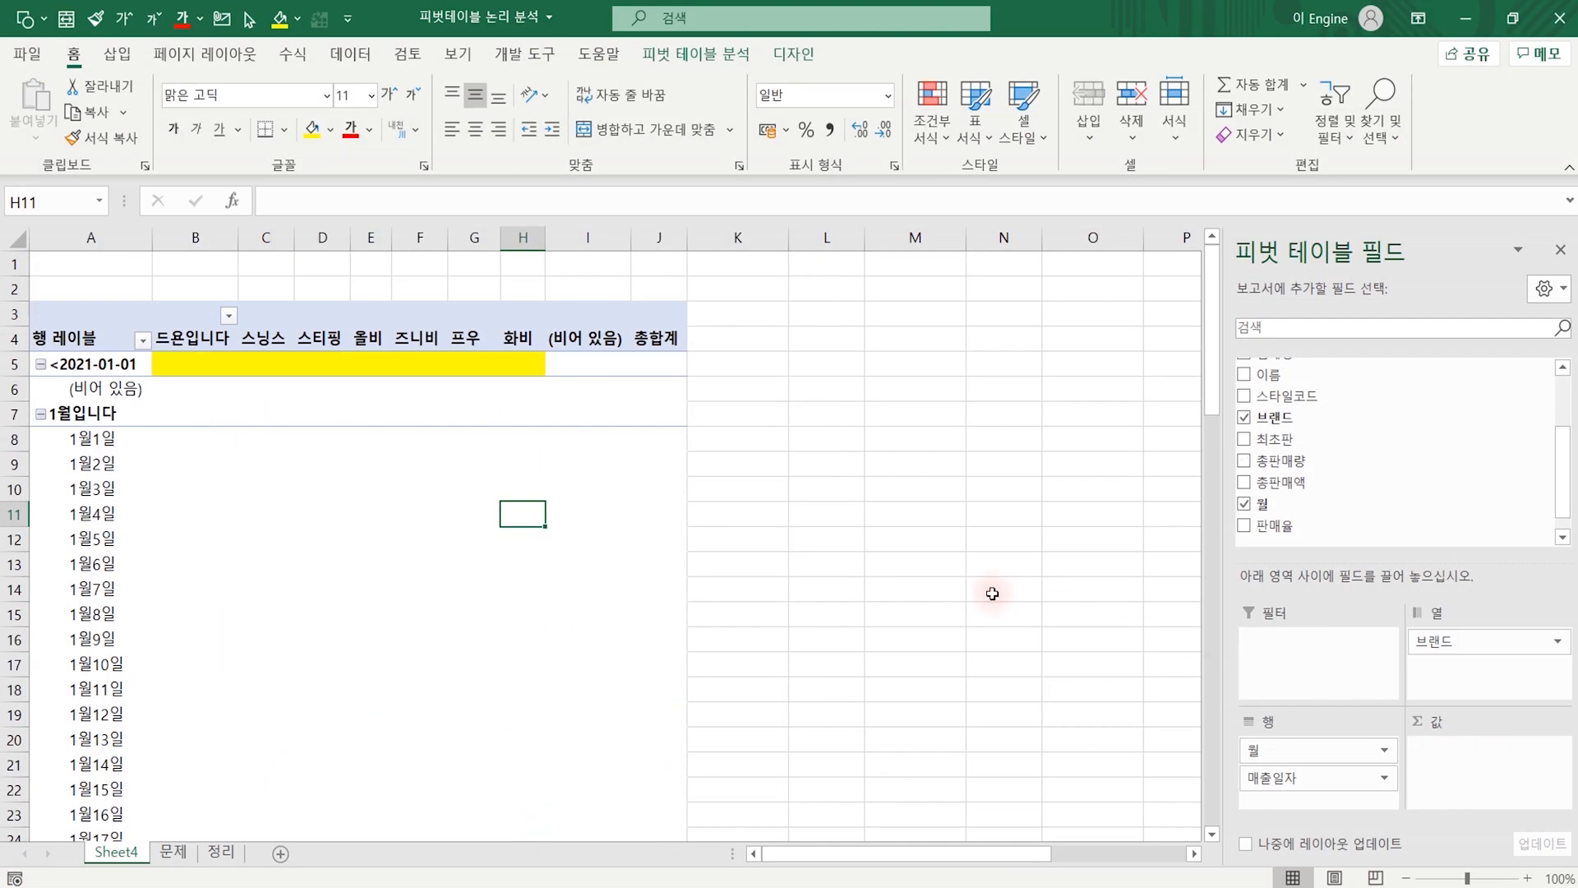
pyautogui.moveTo(1282, 481); pyautogui.dragTo(1471, 748)
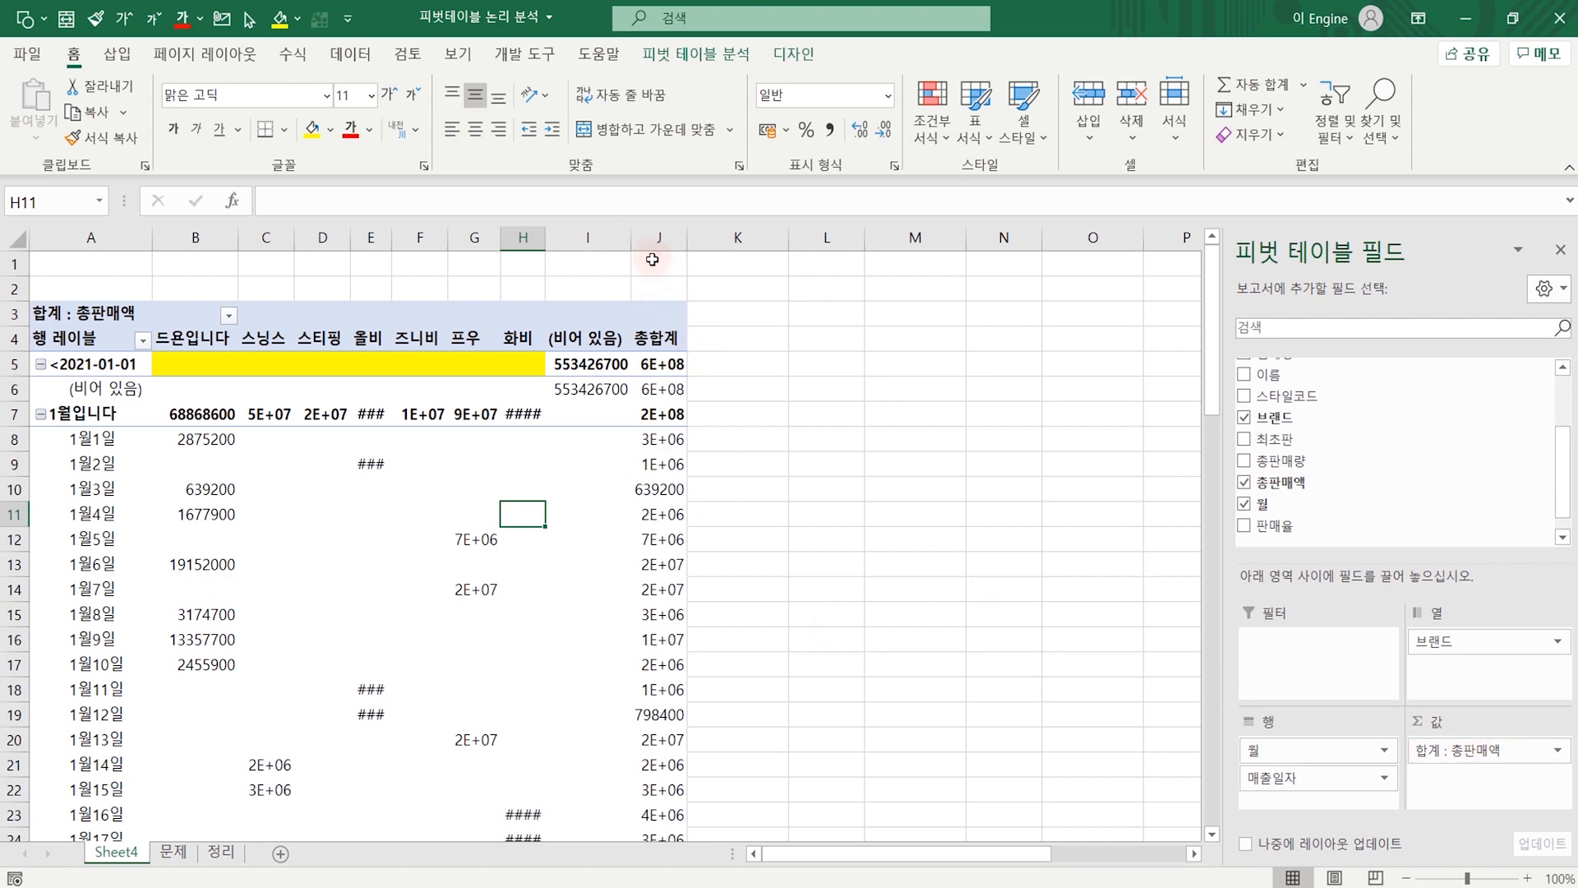
pyautogui.moveTo(177, 413)
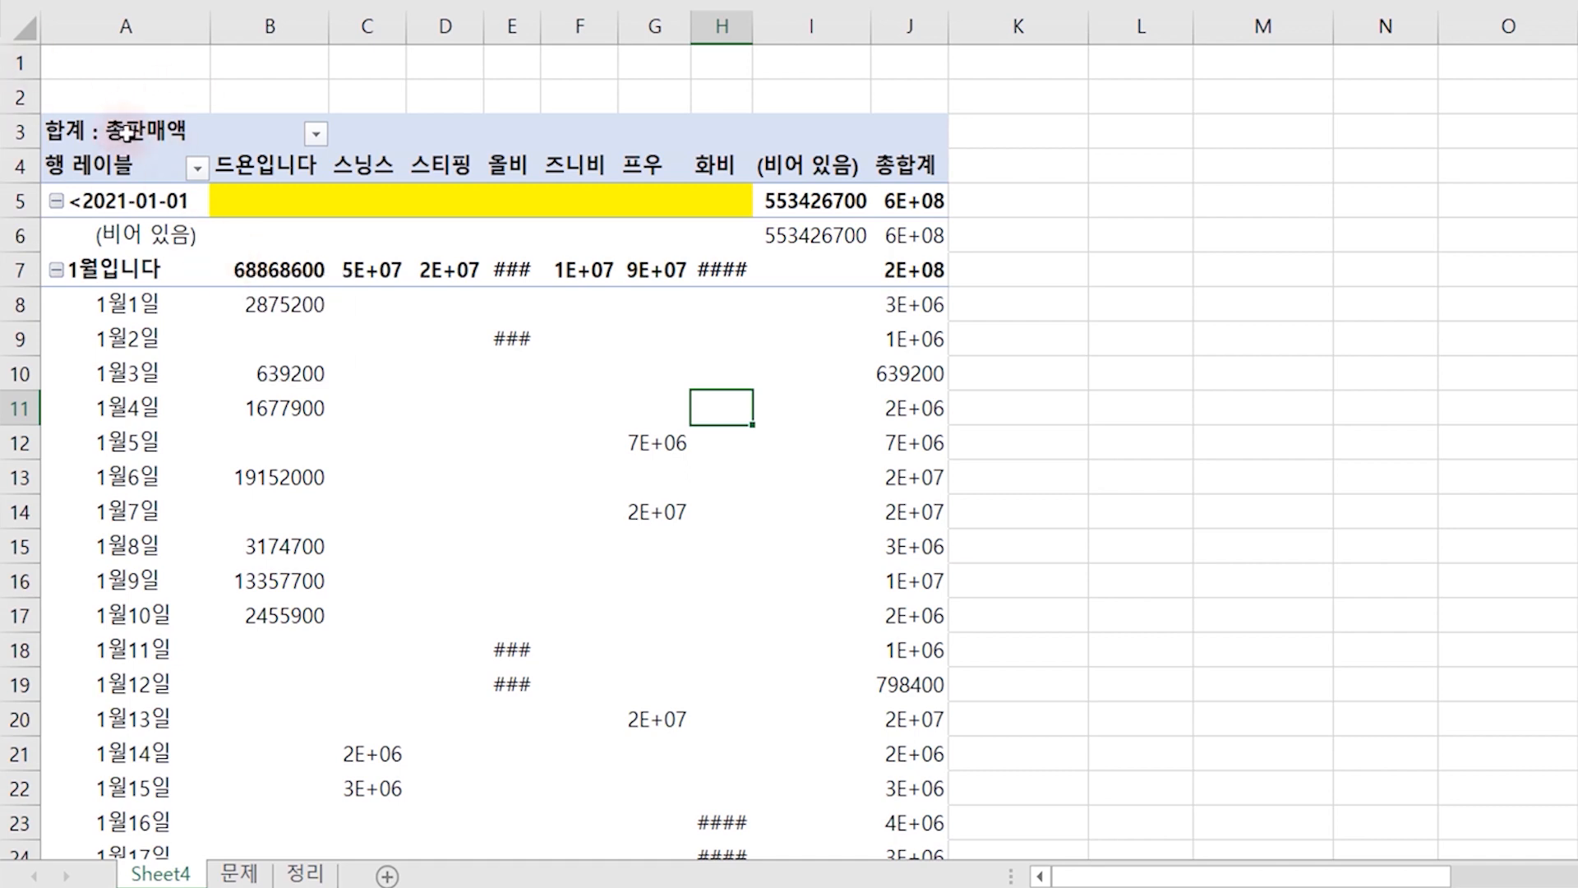
# Copy the whole pivot table, A3 through the grand total in J78, and paste it at A3 of a new sheet.
pyautogui.moveTo(122, 128); pyautogui.dragTo(883, 787)
pyautogui.hotkey('ctrl', 'c')
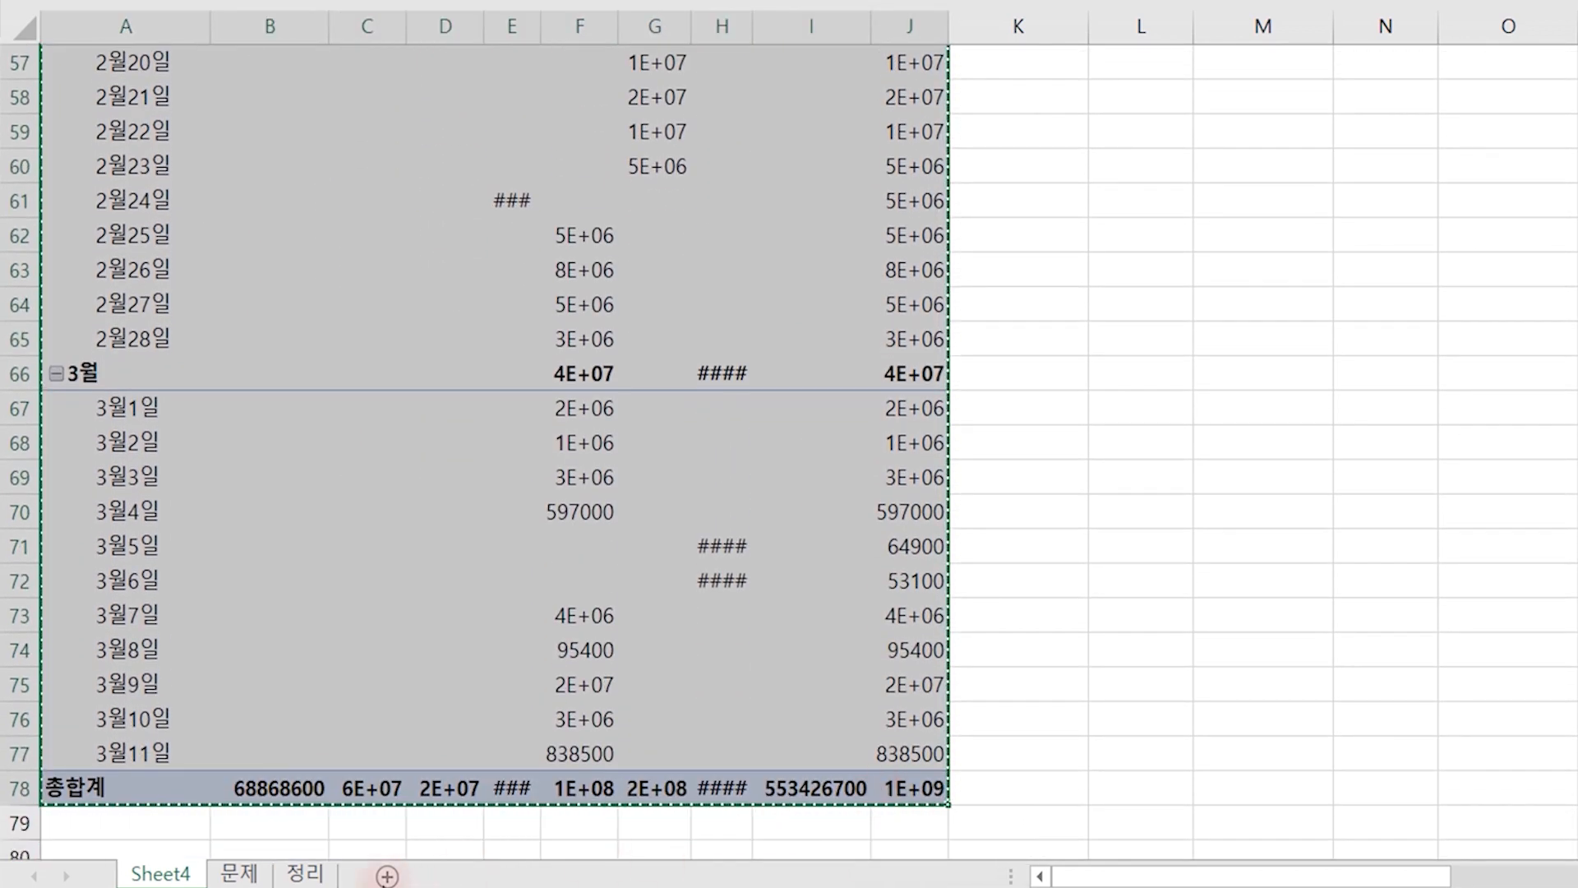
pyautogui.click(387, 874)
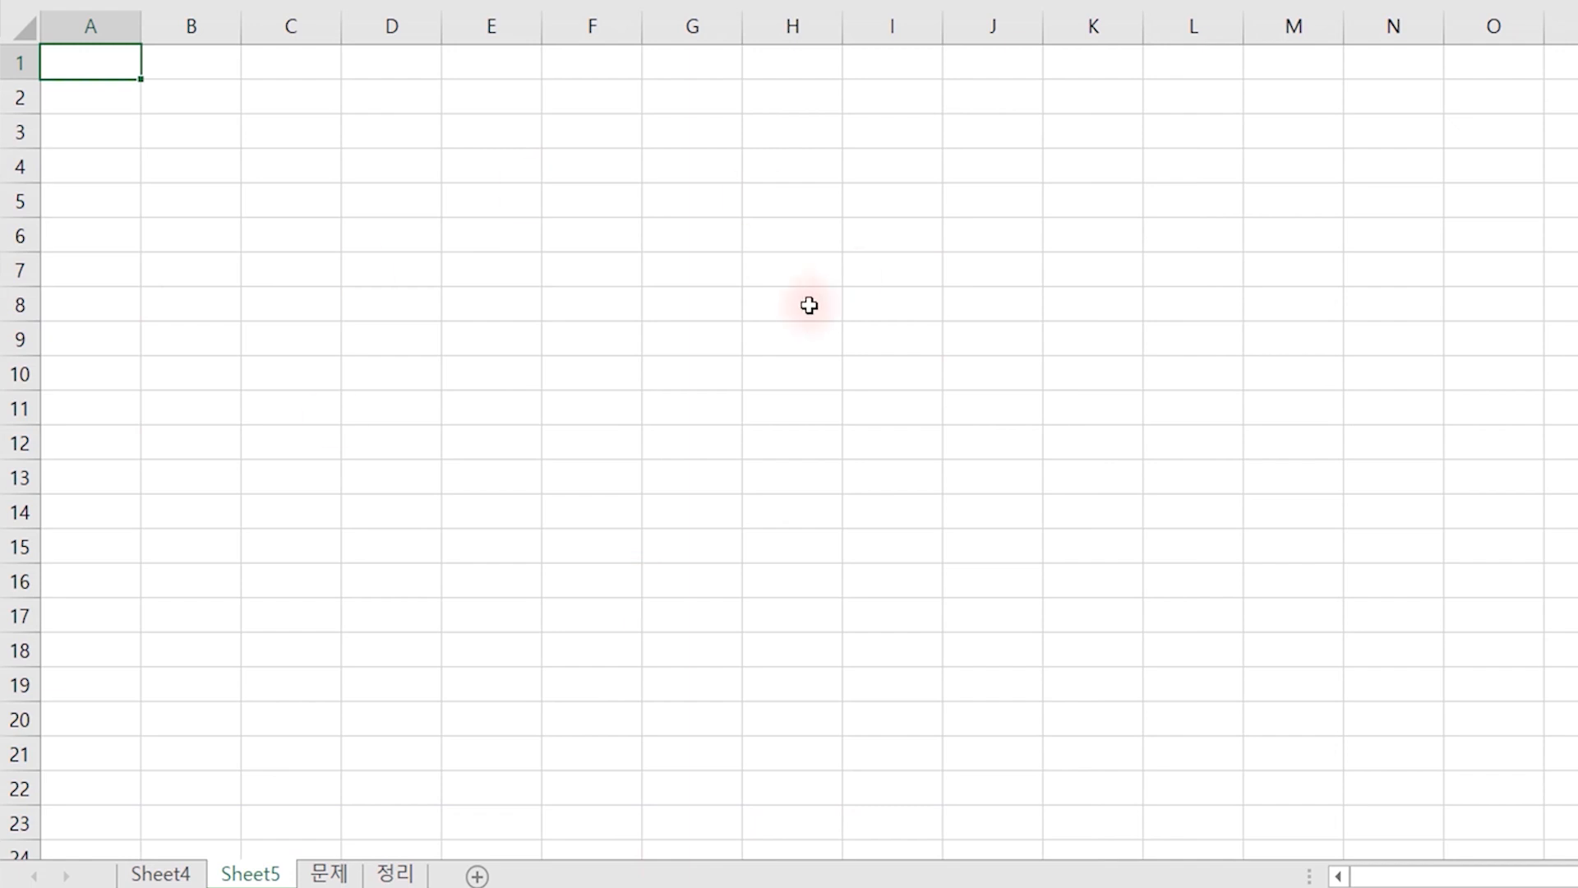
pyautogui.click(101, 105)
pyautogui.click(101, 120)
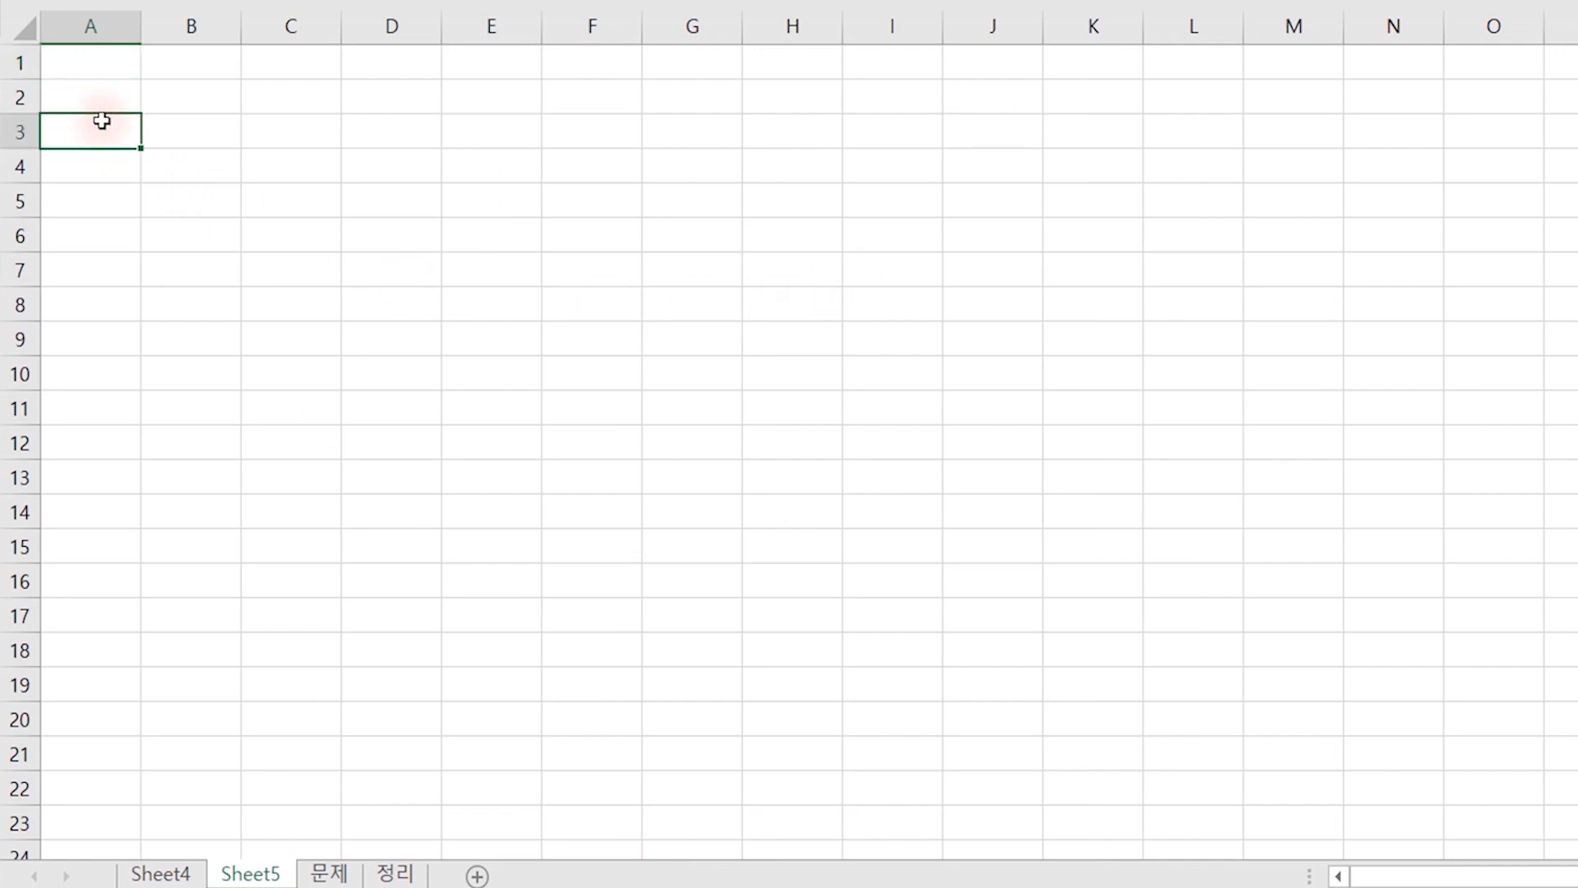
pyautogui.hotkey('ctrl', 'v')
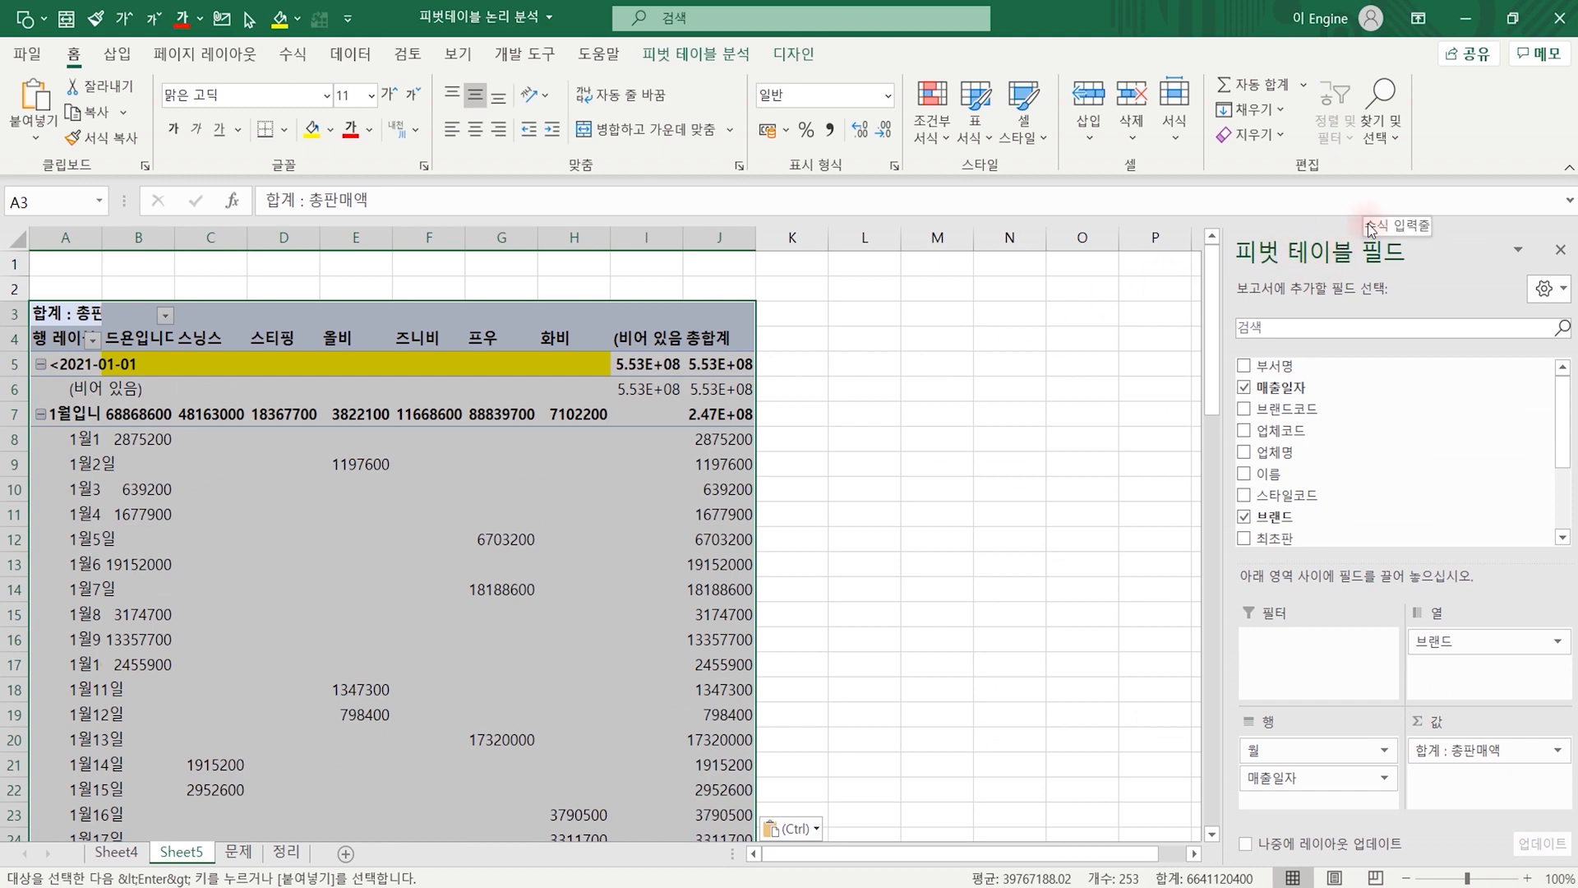
# Try to overwrite cell G9 inside the pasted pivot table on Sheet5.
pyautogui.click(522, 472)
pyautogui.hotkey('ctrl', 'v')
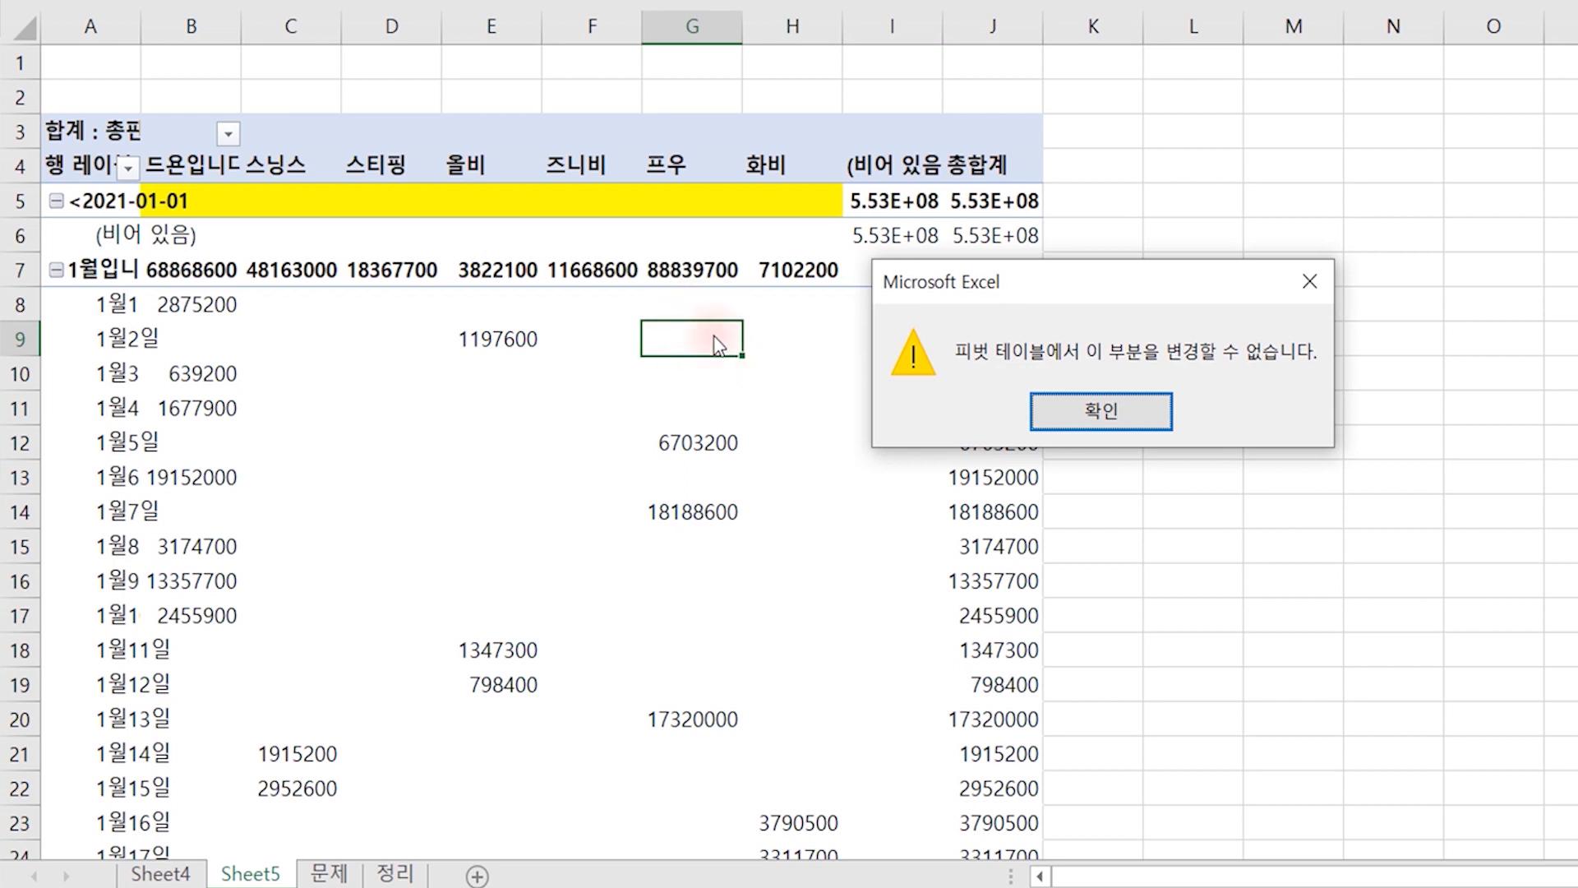
pyautogui.click(1116, 413)
# Copy Sheet4's pivot table without its first row, from A4 to the grand total in J78, and paste it at A3 of a new sheet.
pyautogui.click(327, 871)
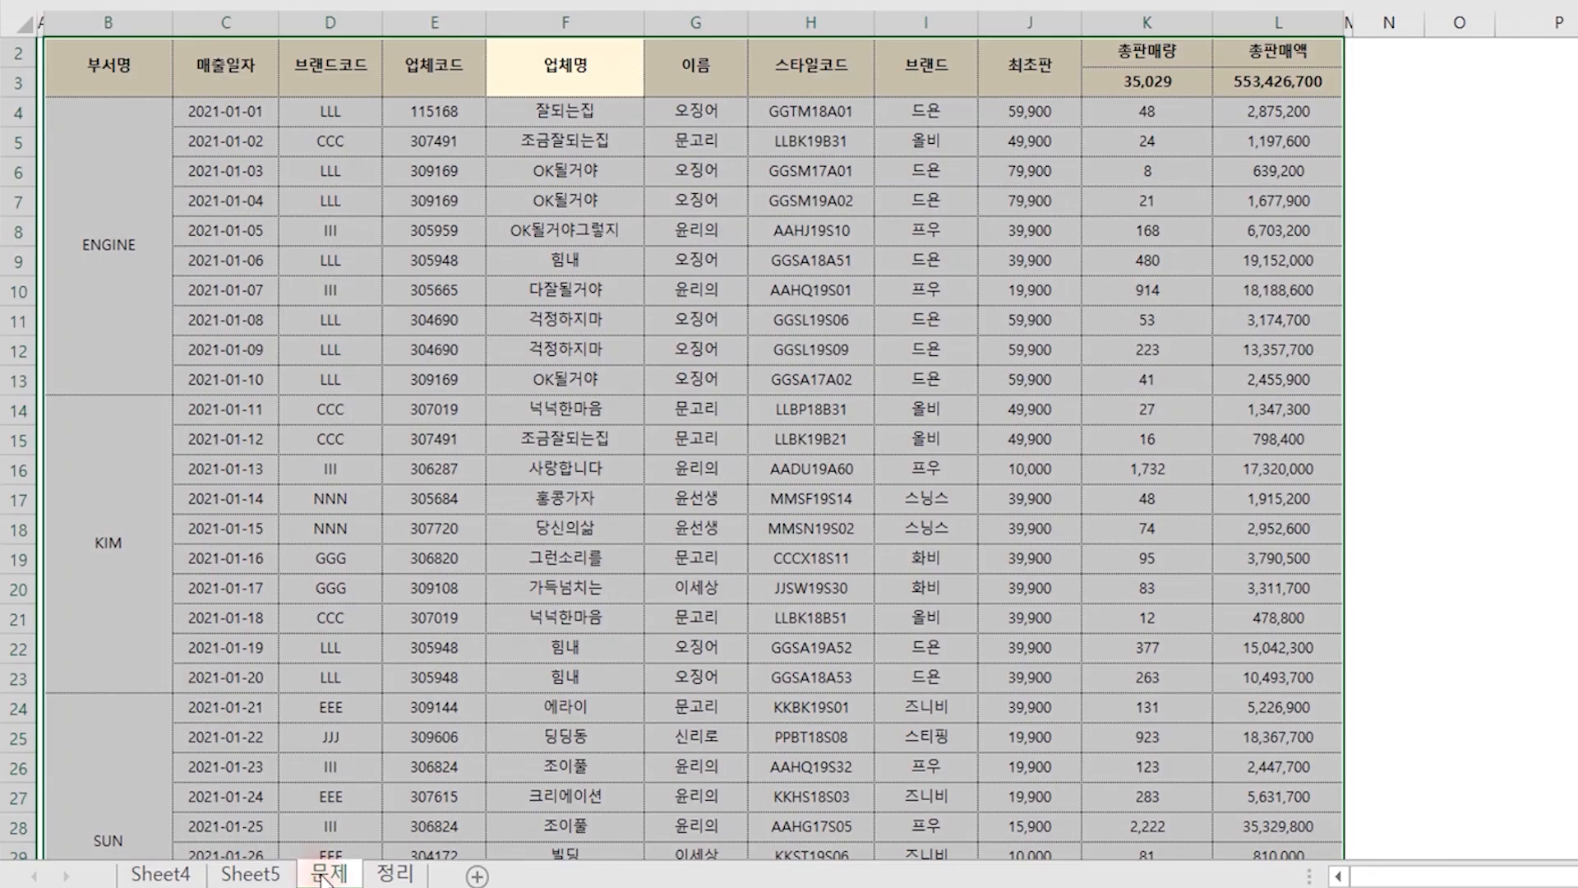
pyautogui.click(159, 871)
pyautogui.scroll(9, 471, 351)
pyautogui.scroll(10, 470, 352)
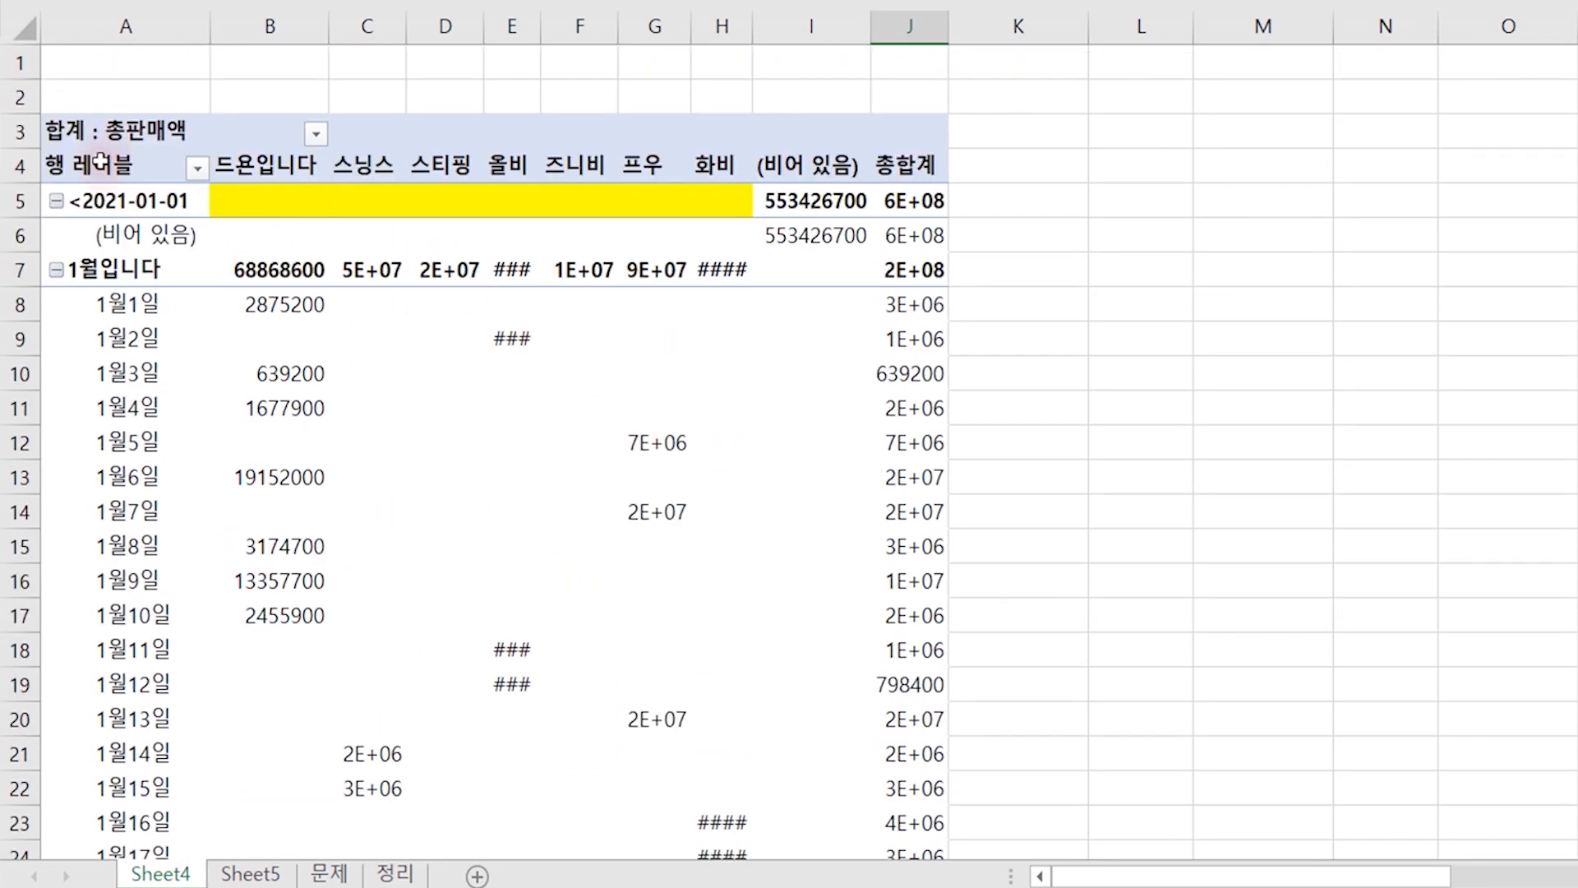
pyautogui.click(16, 131)
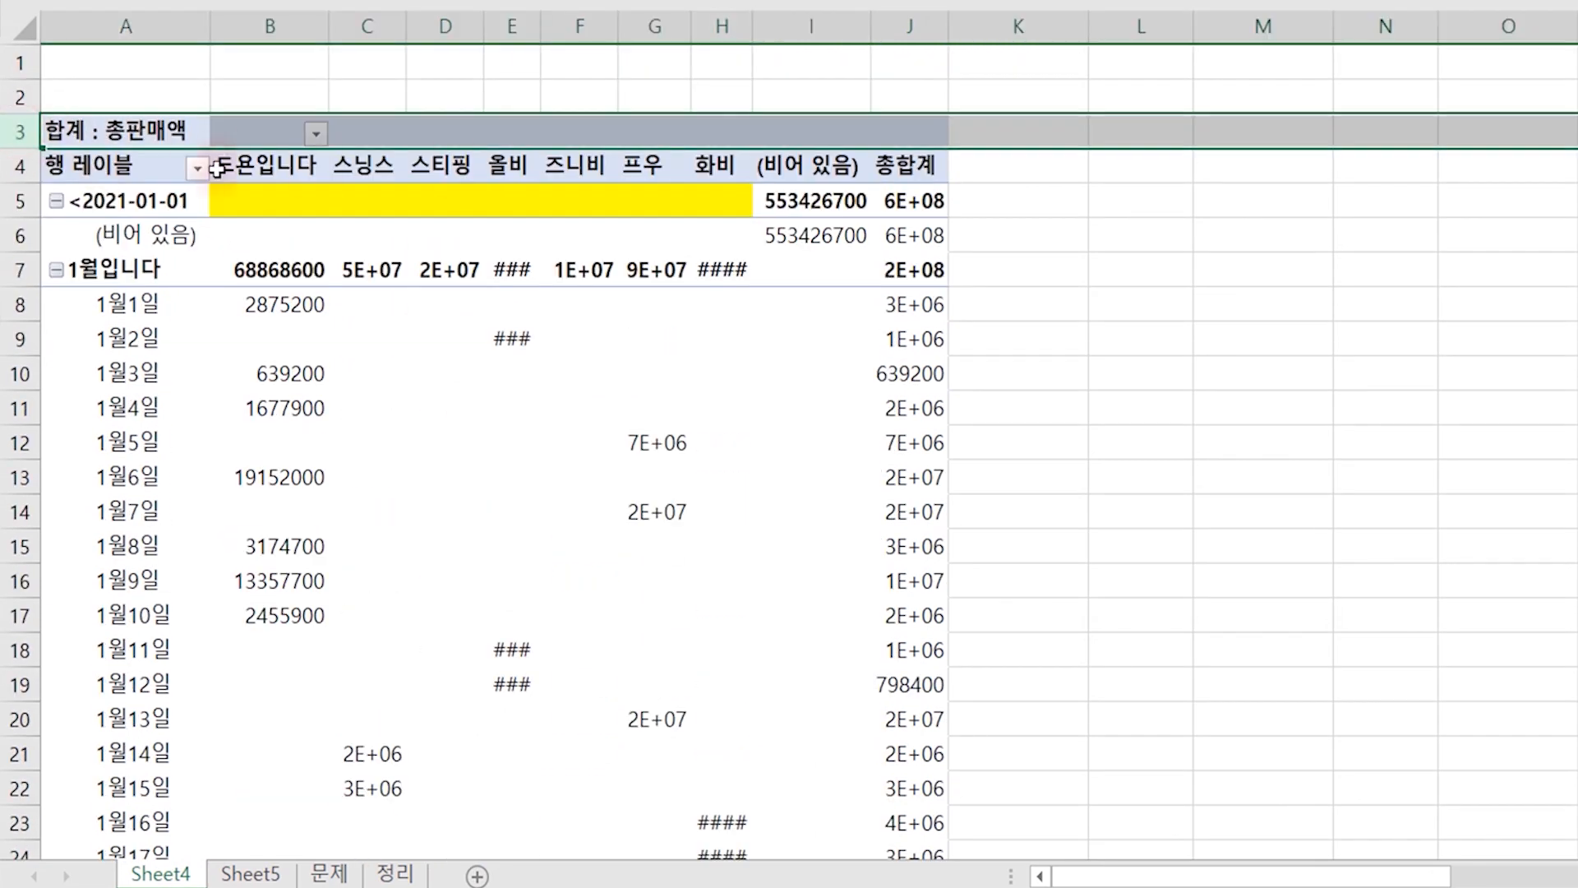
pyautogui.click(568, 332)
pyautogui.moveTo(94, 165); pyautogui.dragTo(890, 475)
pyautogui.hotkey('ctrl', 'shift', 'Down')
pyautogui.hotkey('ctrl', 'c')
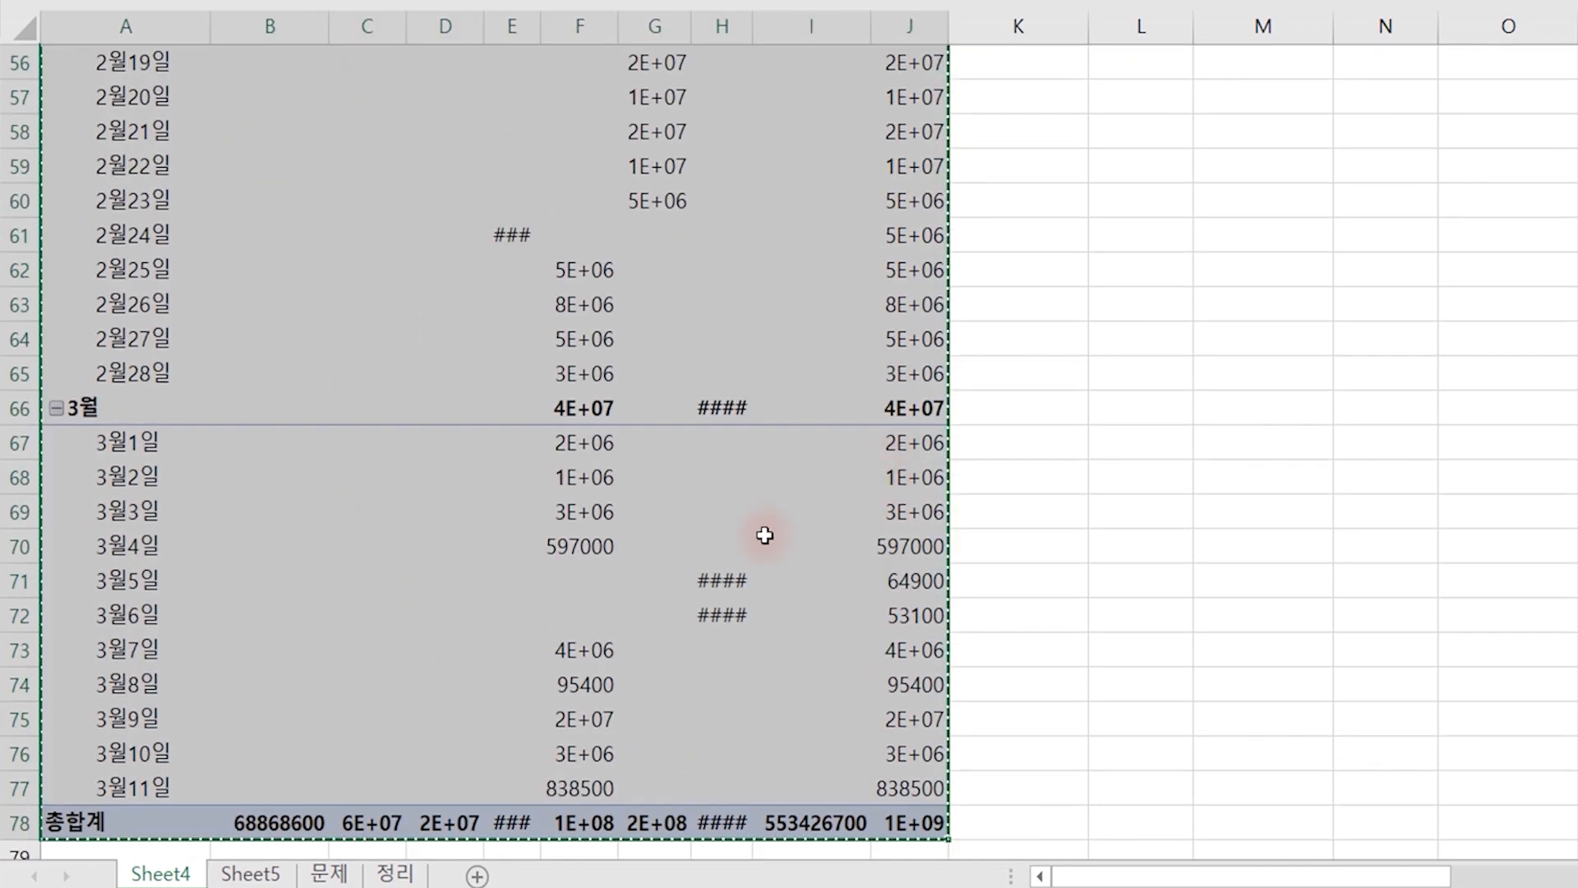
pyautogui.click(540, 876)
pyautogui.click(102, 130)
pyautogui.hotkey('ctrl', 'v')
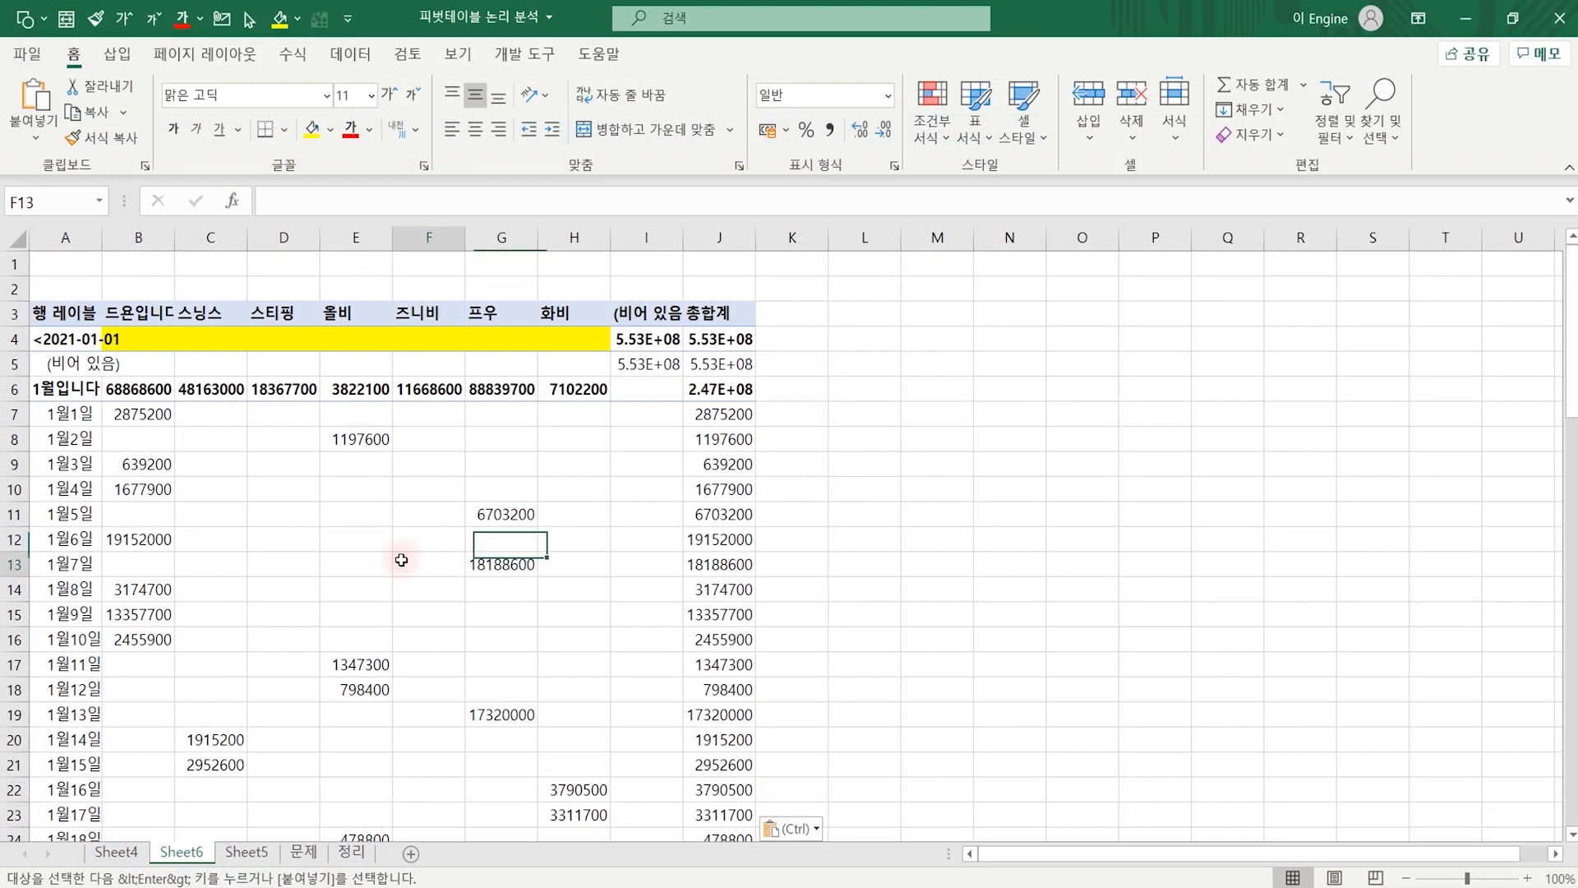
# Enter 1111 in the empty cell G8 of the pasted table on Sheet6.
pyautogui.click(591, 476)
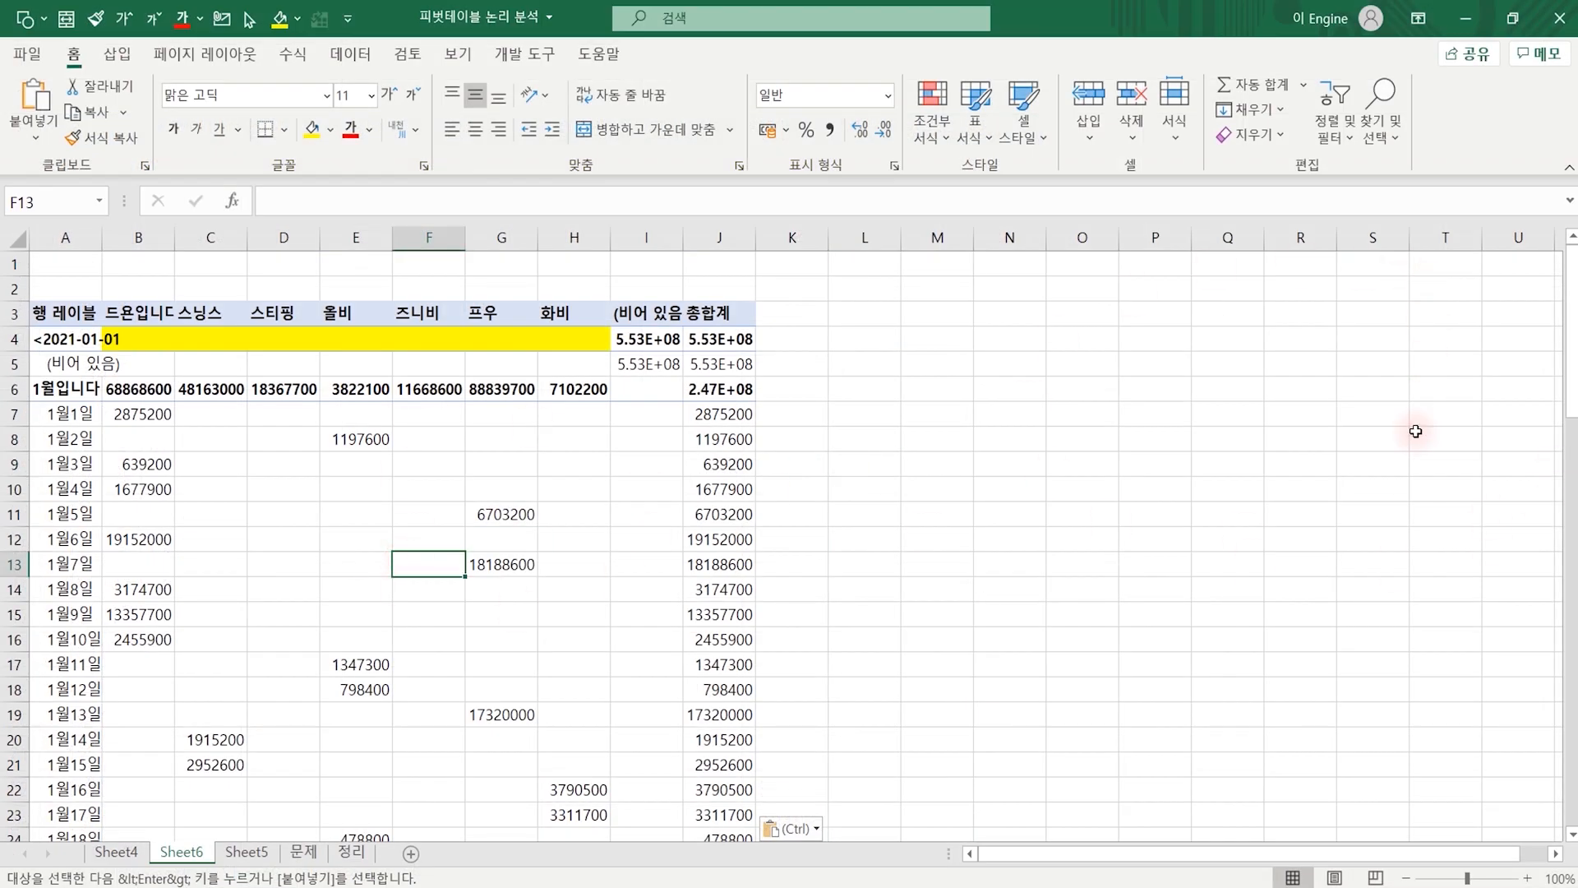
pyautogui.click(525, 440)
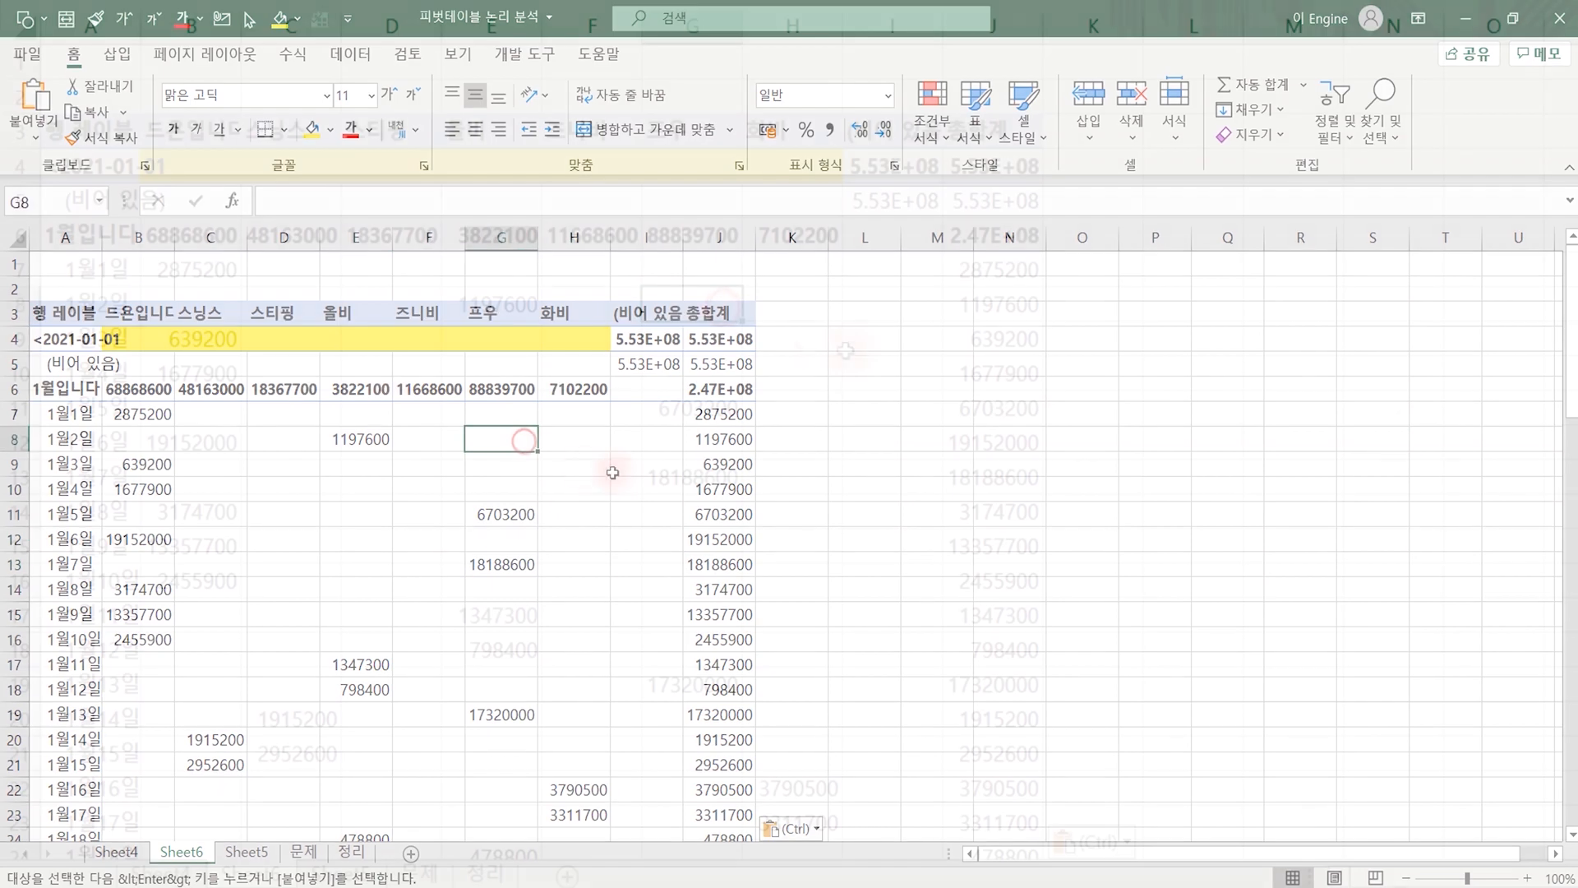
pyautogui.write('1111')
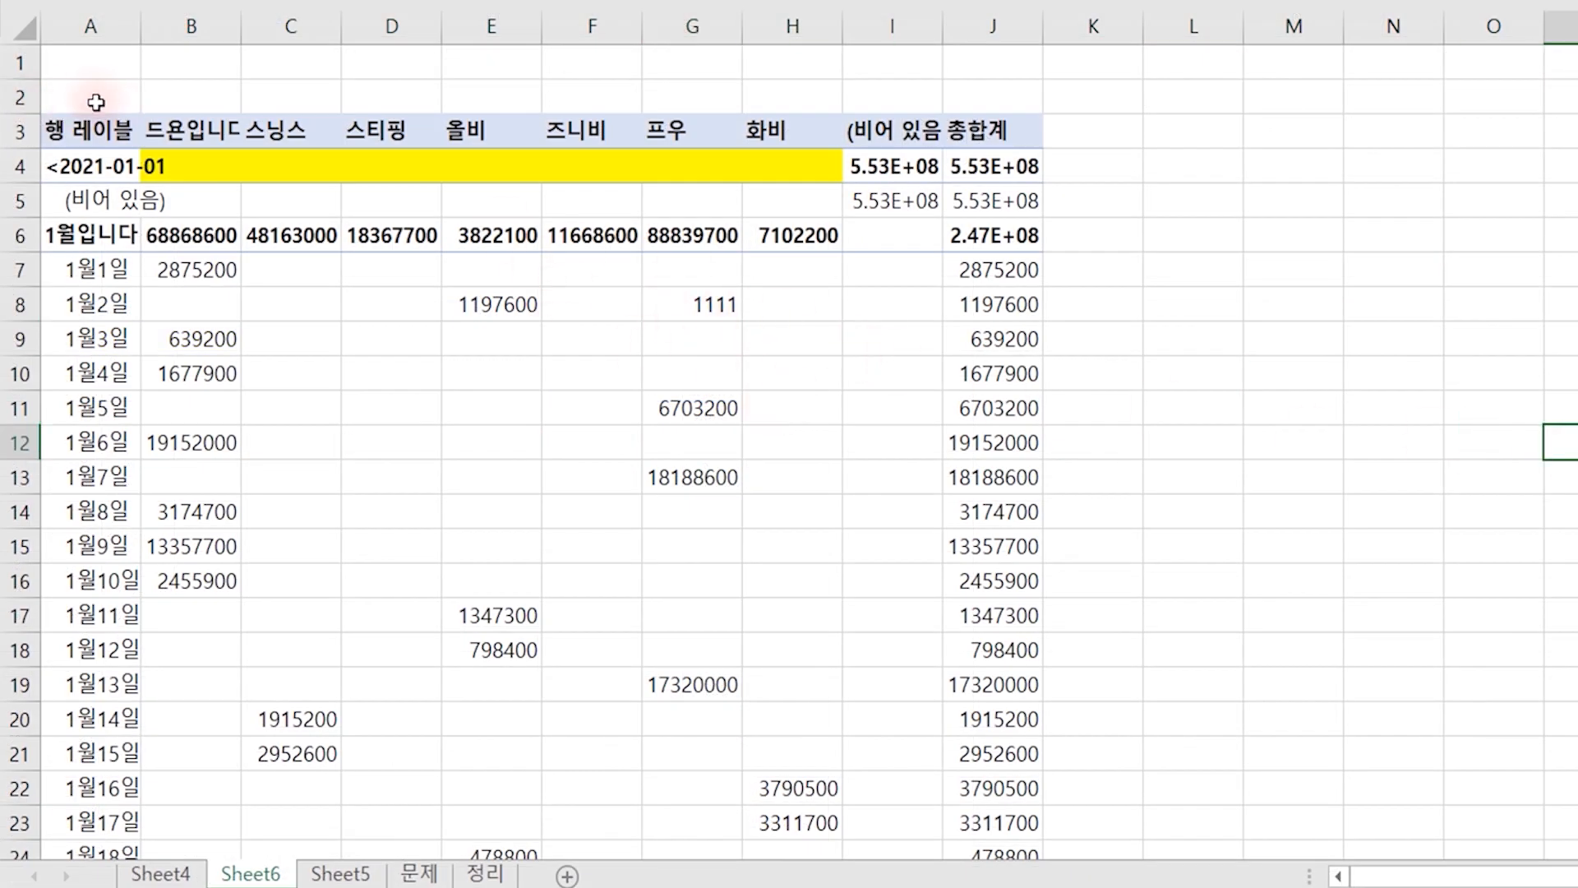
# Copy only the pivot table's first row, A3:J3, on Sheet4.
pyautogui.moveTo(93, 97); pyautogui.dragTo(329, 97)
pyautogui.moveTo(478, 97); pyautogui.dragTo(990, 97)
pyautogui.click(519, 238)
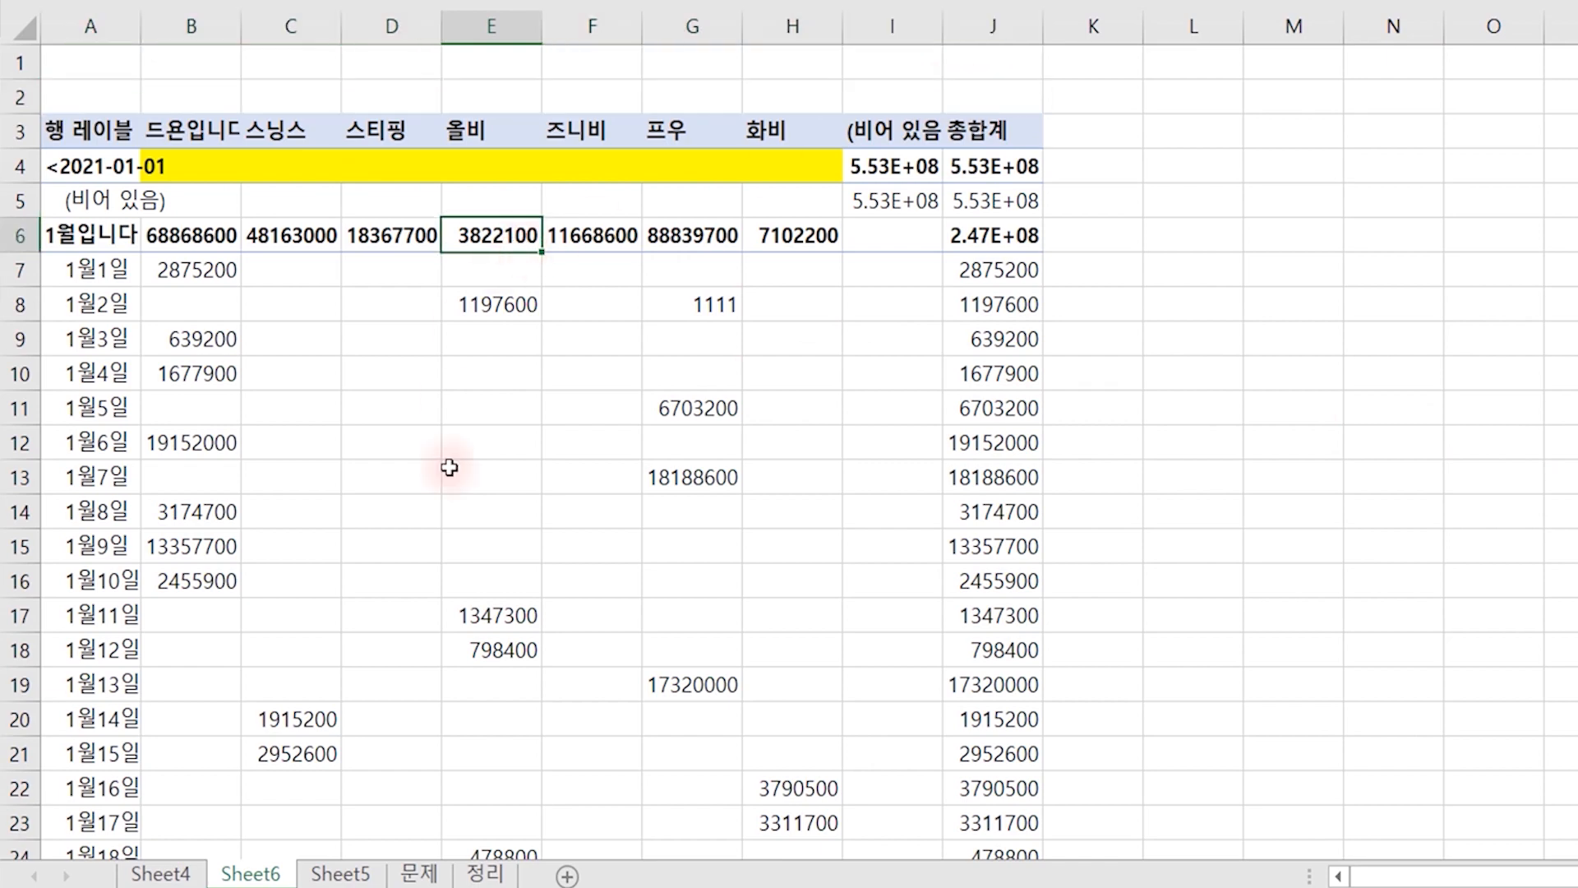
pyautogui.click(160, 874)
pyautogui.scroll(19, 317, 342)
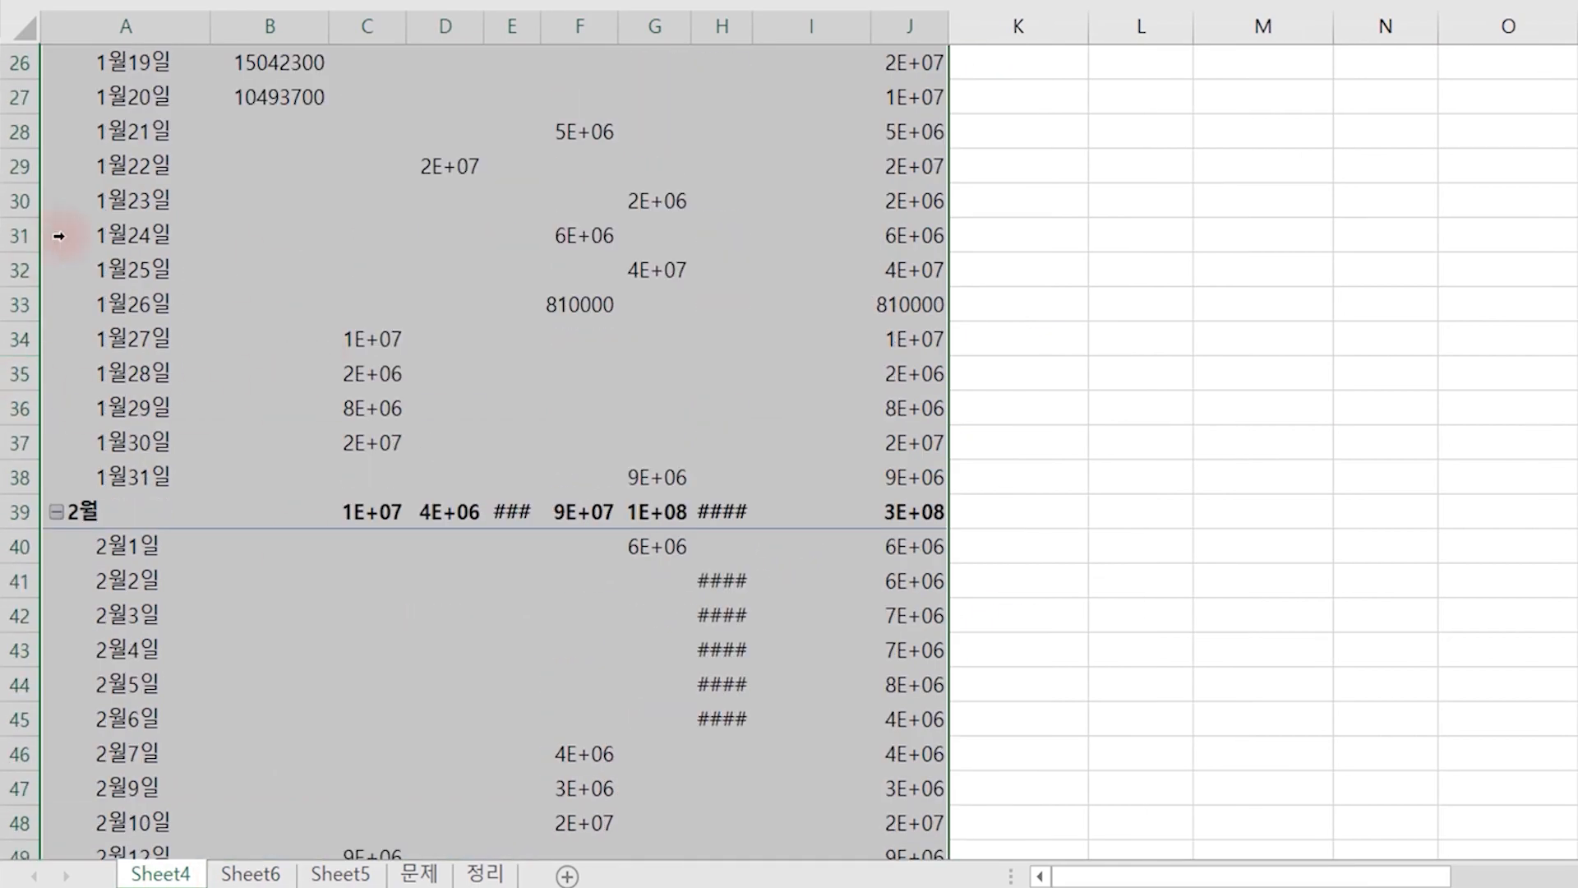
pyautogui.click(82, 117)
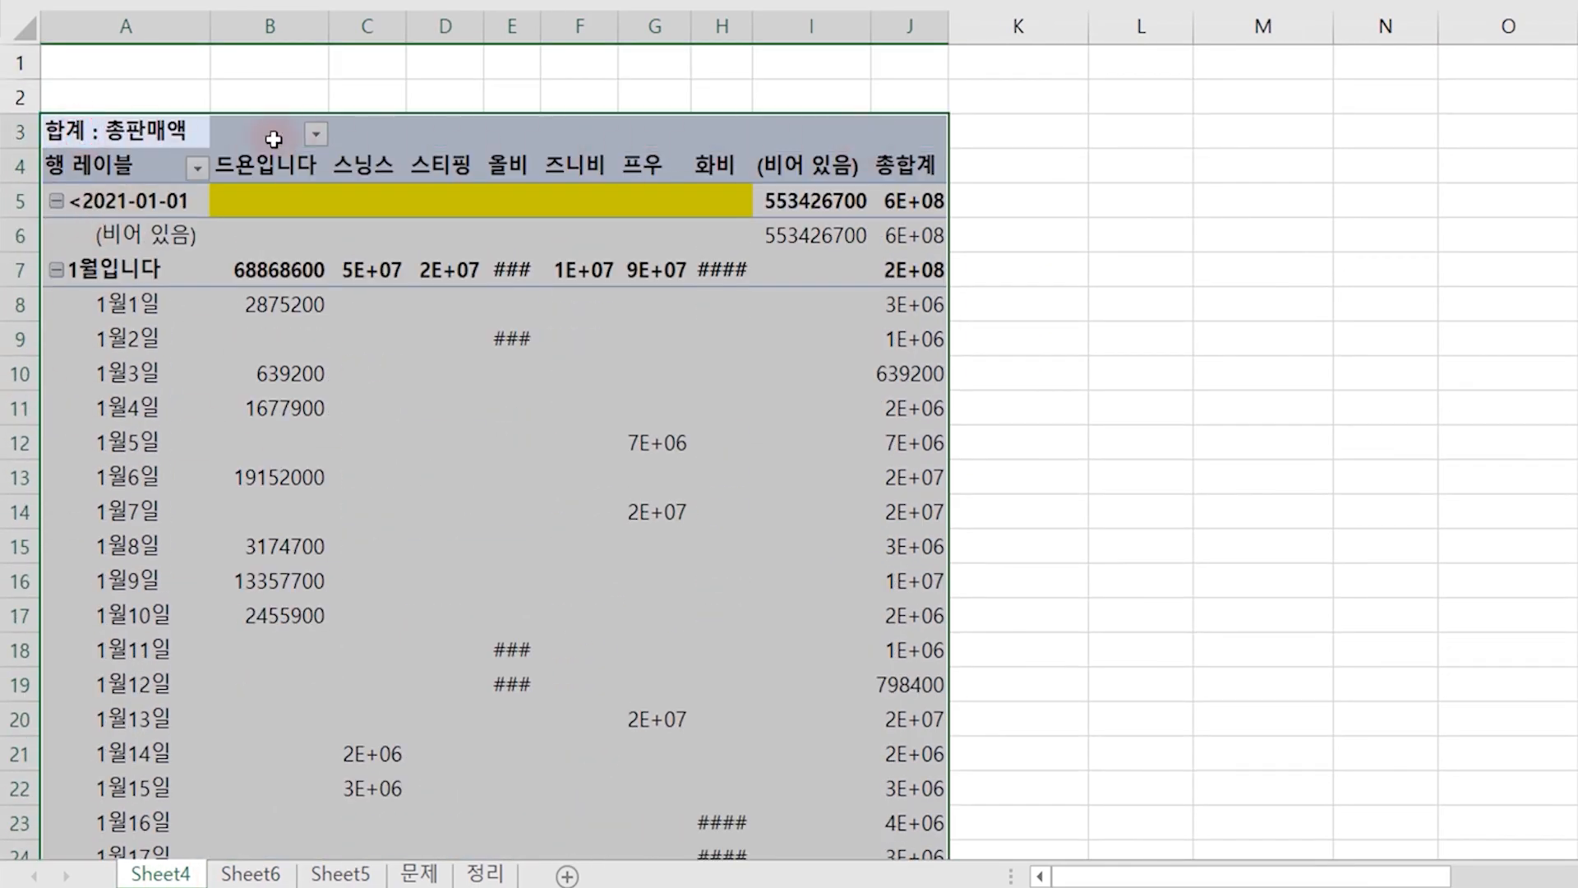
pyautogui.click(160, 117)
pyautogui.moveTo(160, 118); pyautogui.dragTo(900, 130)
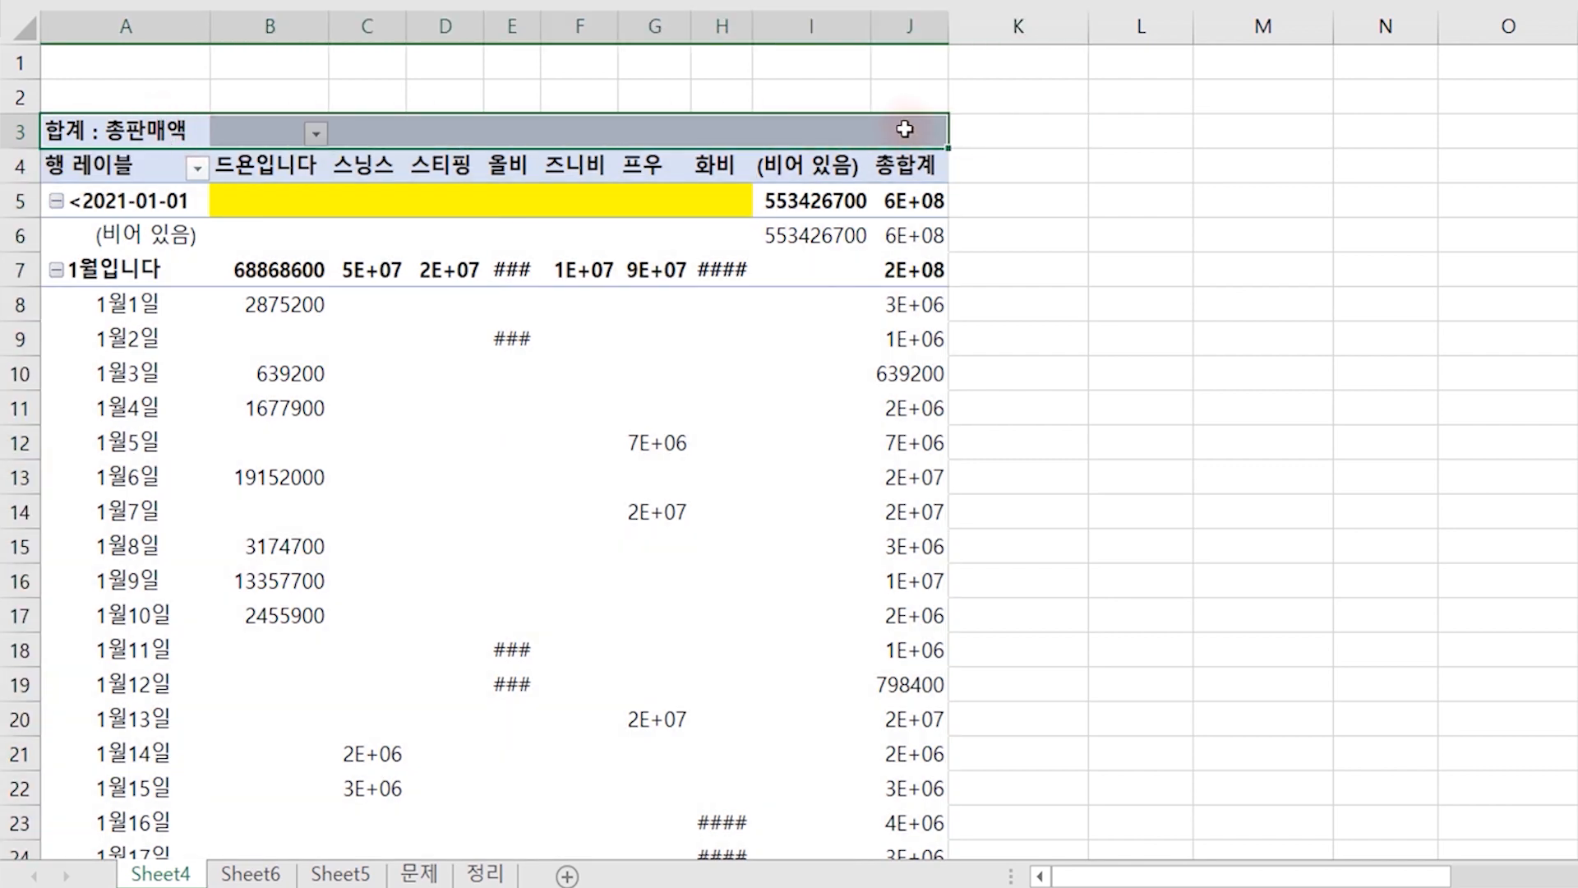
pyautogui.hotkey('ctrl', 'c')
# Paste the copied row at A2 on Sheet6, directly above the table's header row.
pyautogui.click(340, 874)
pyautogui.click(91, 90)
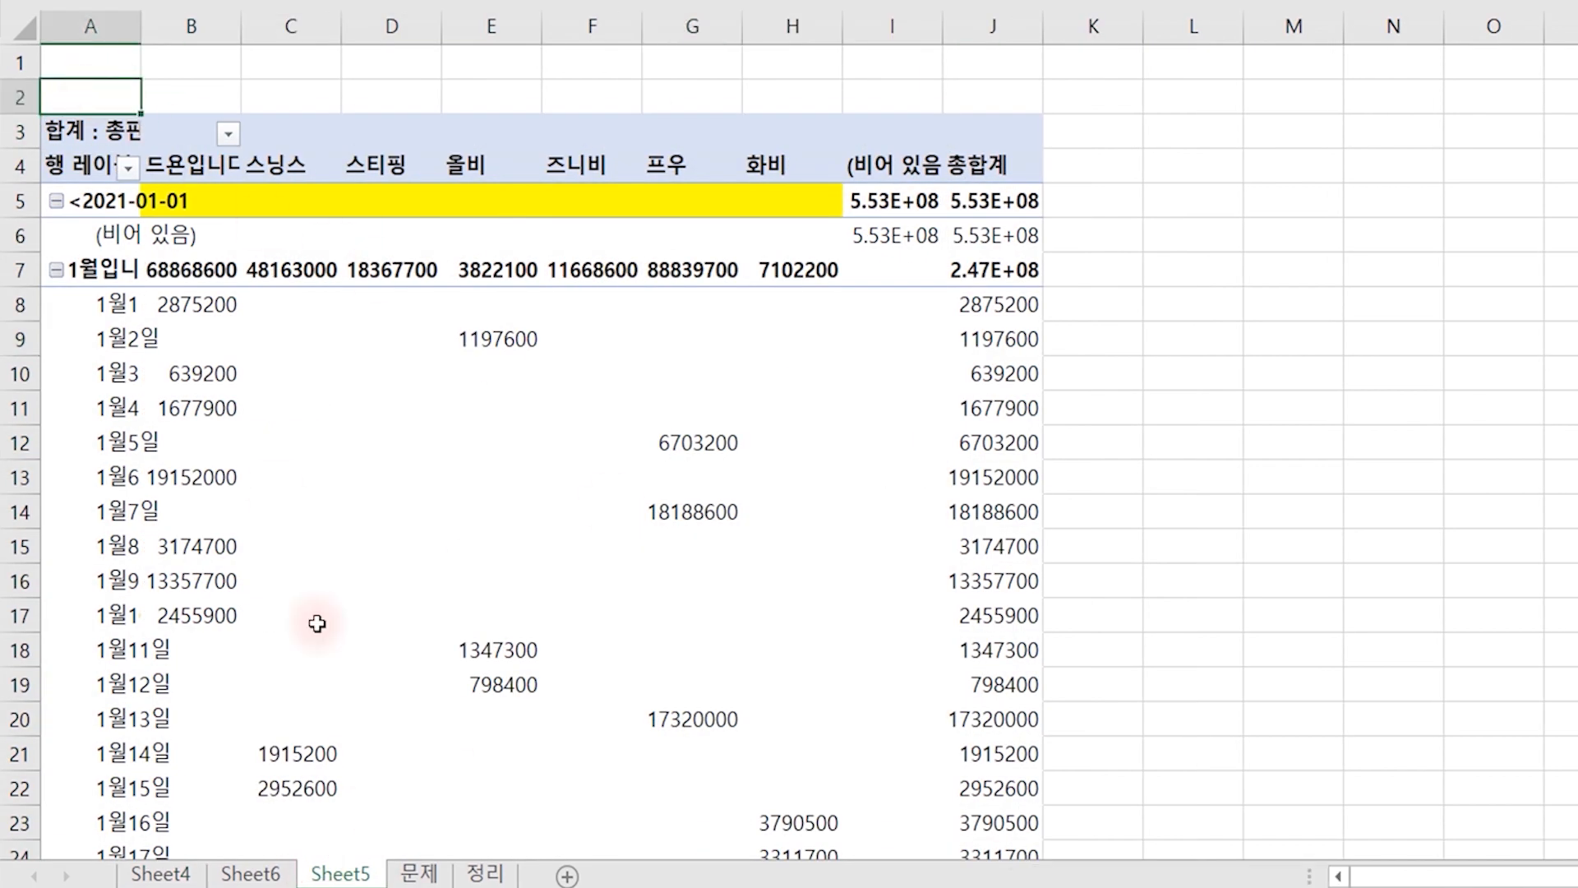
pyautogui.click(251, 874)
pyautogui.click(91, 97)
pyautogui.hotkey('ctrl', 'v')
pyautogui.click(1299, 303)
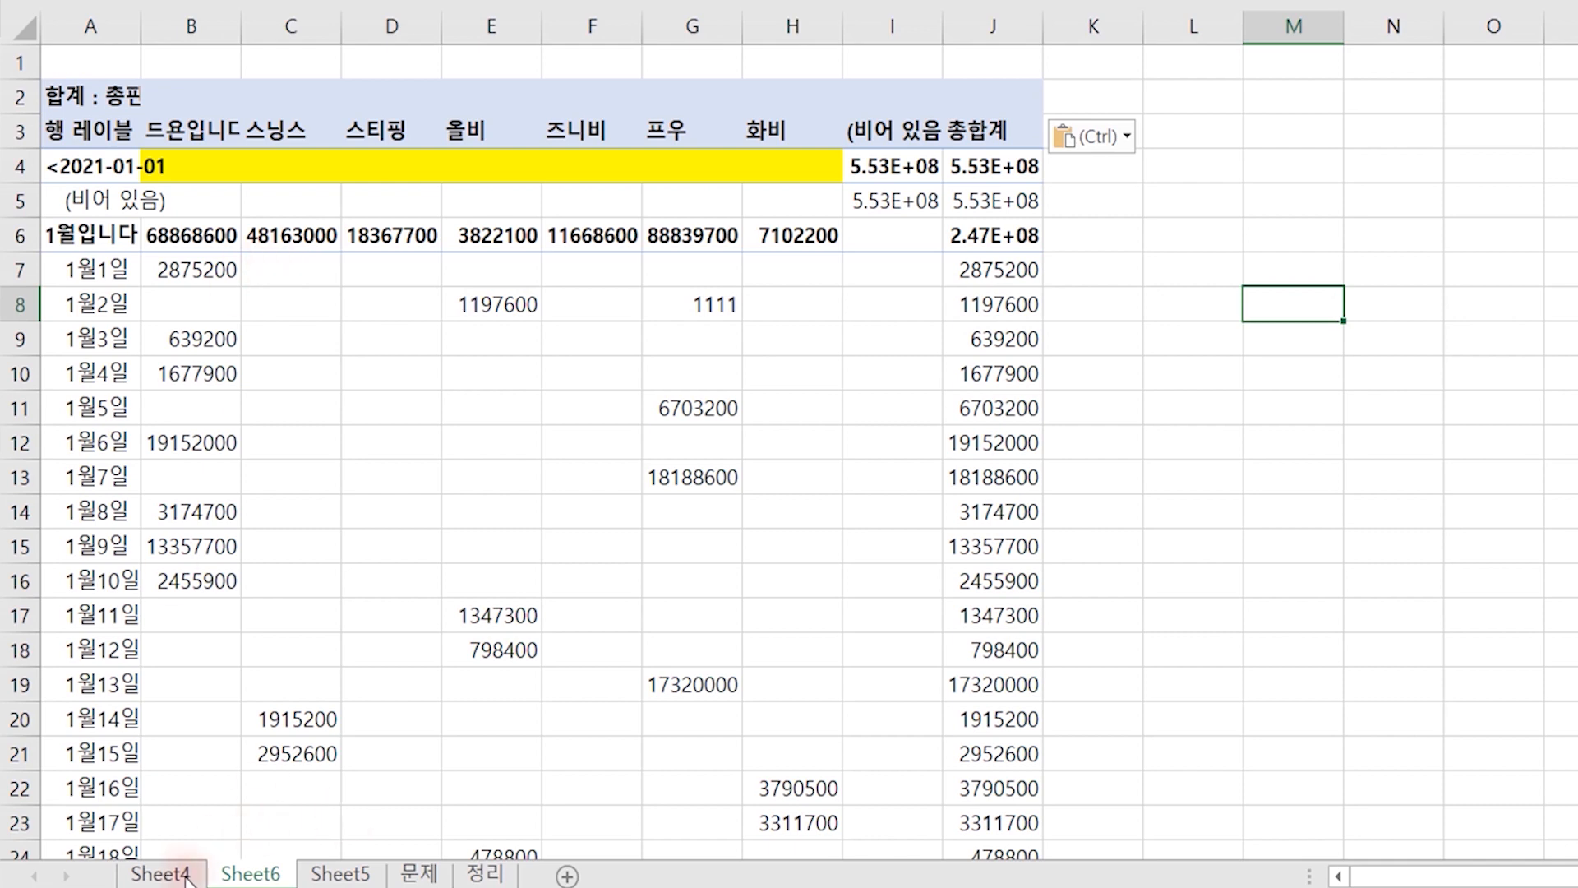
# Copy the whole pivot table on Sheet5 and paste it as values only at B2 of a new sheet.
pyautogui.click(340, 874)
pyautogui.click(341, 402)
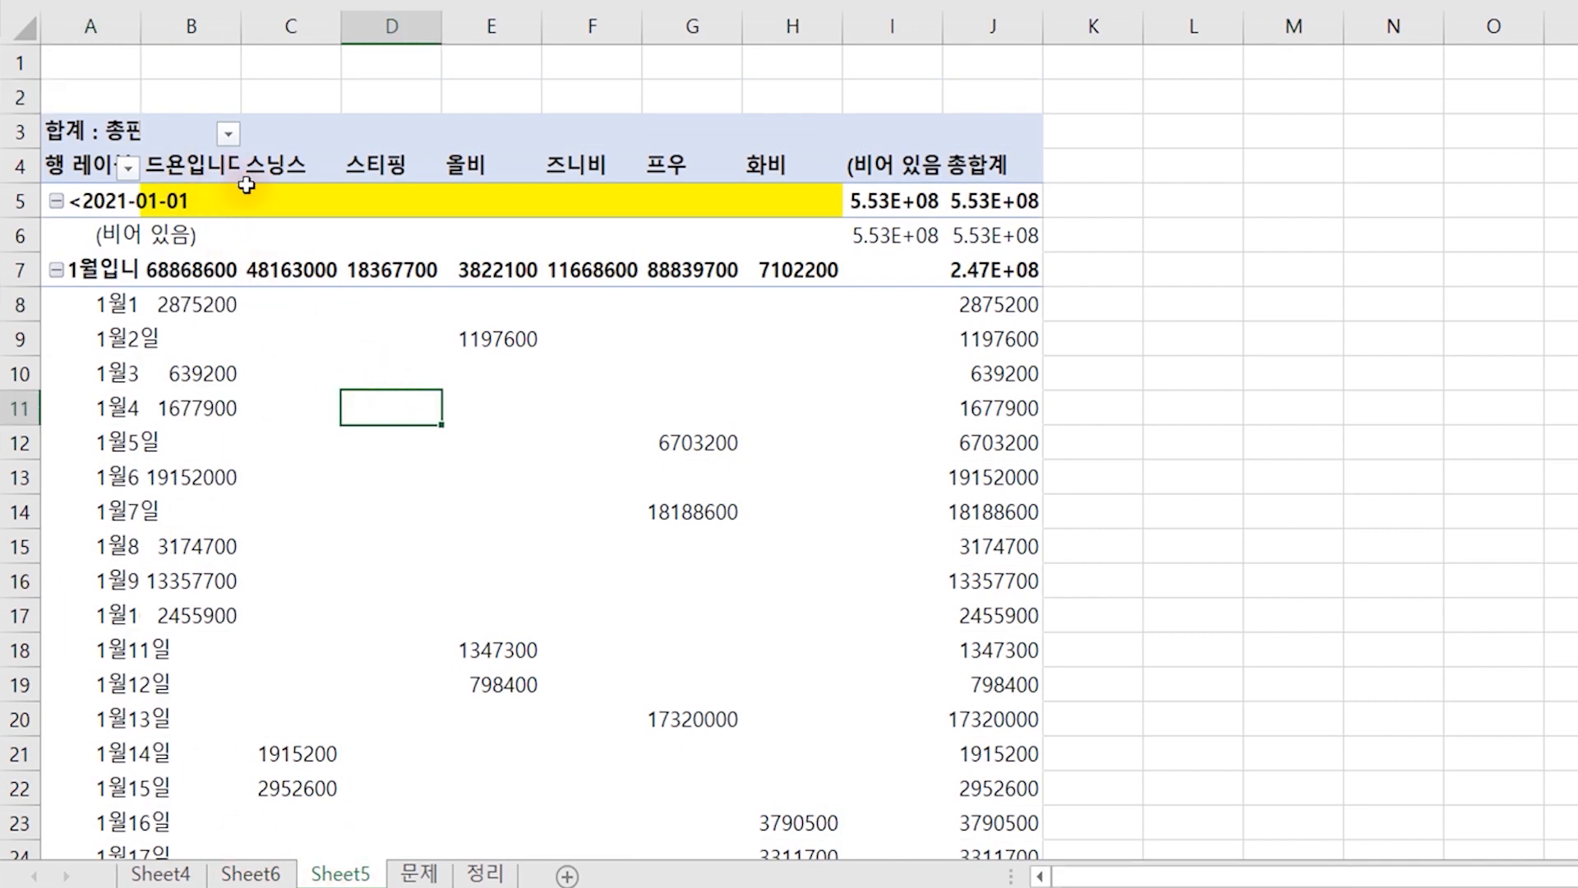
pyautogui.click(93, 116)
pyautogui.hotkey('ctrl', 'c')
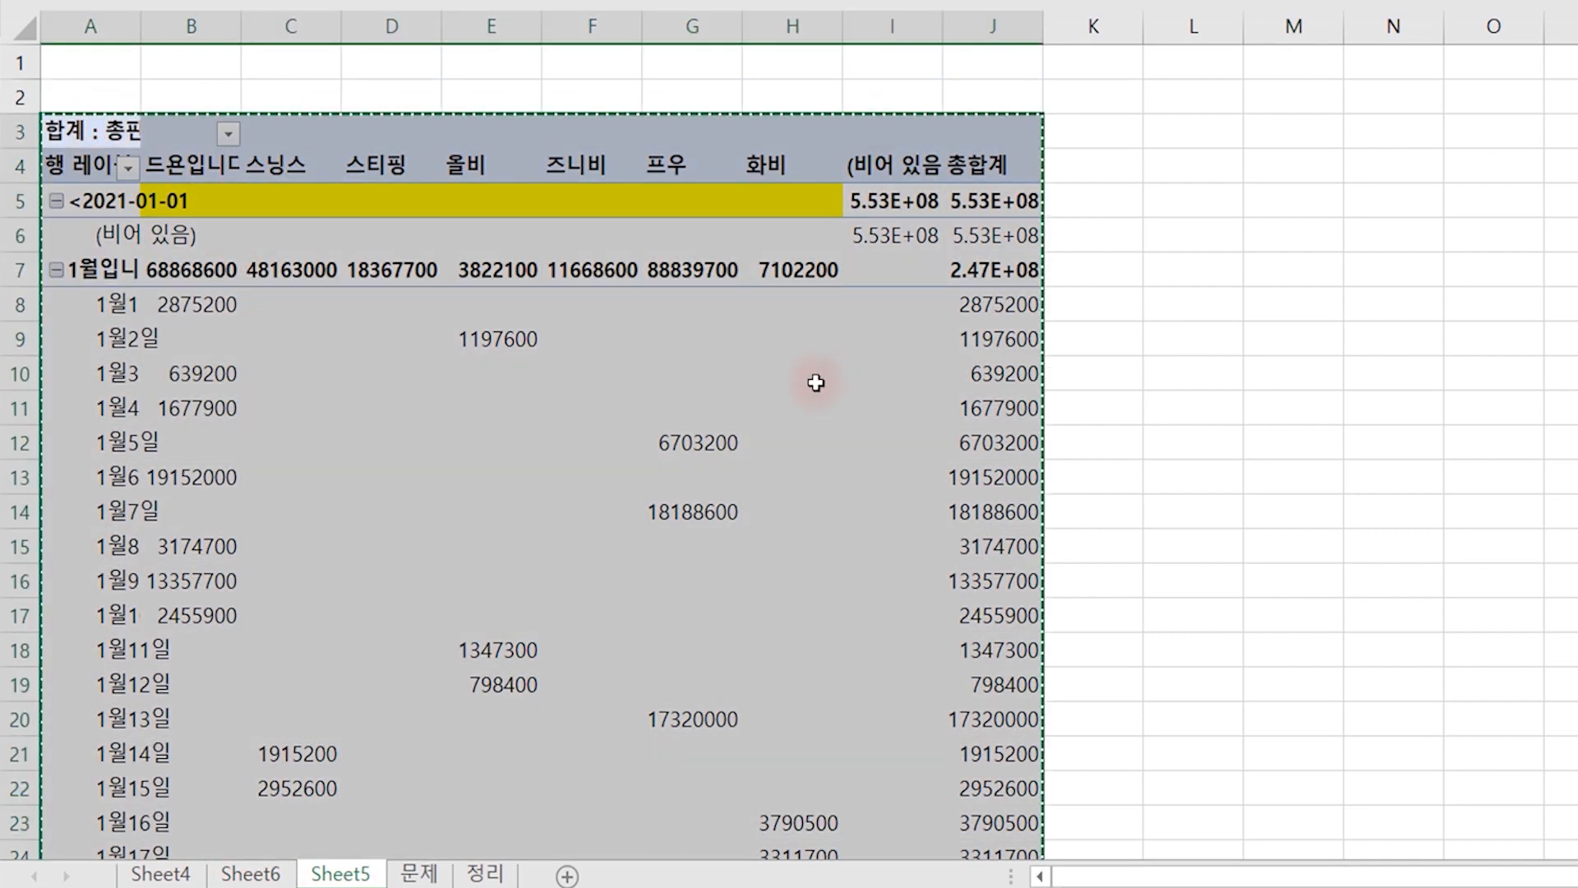
pyautogui.click(567, 876)
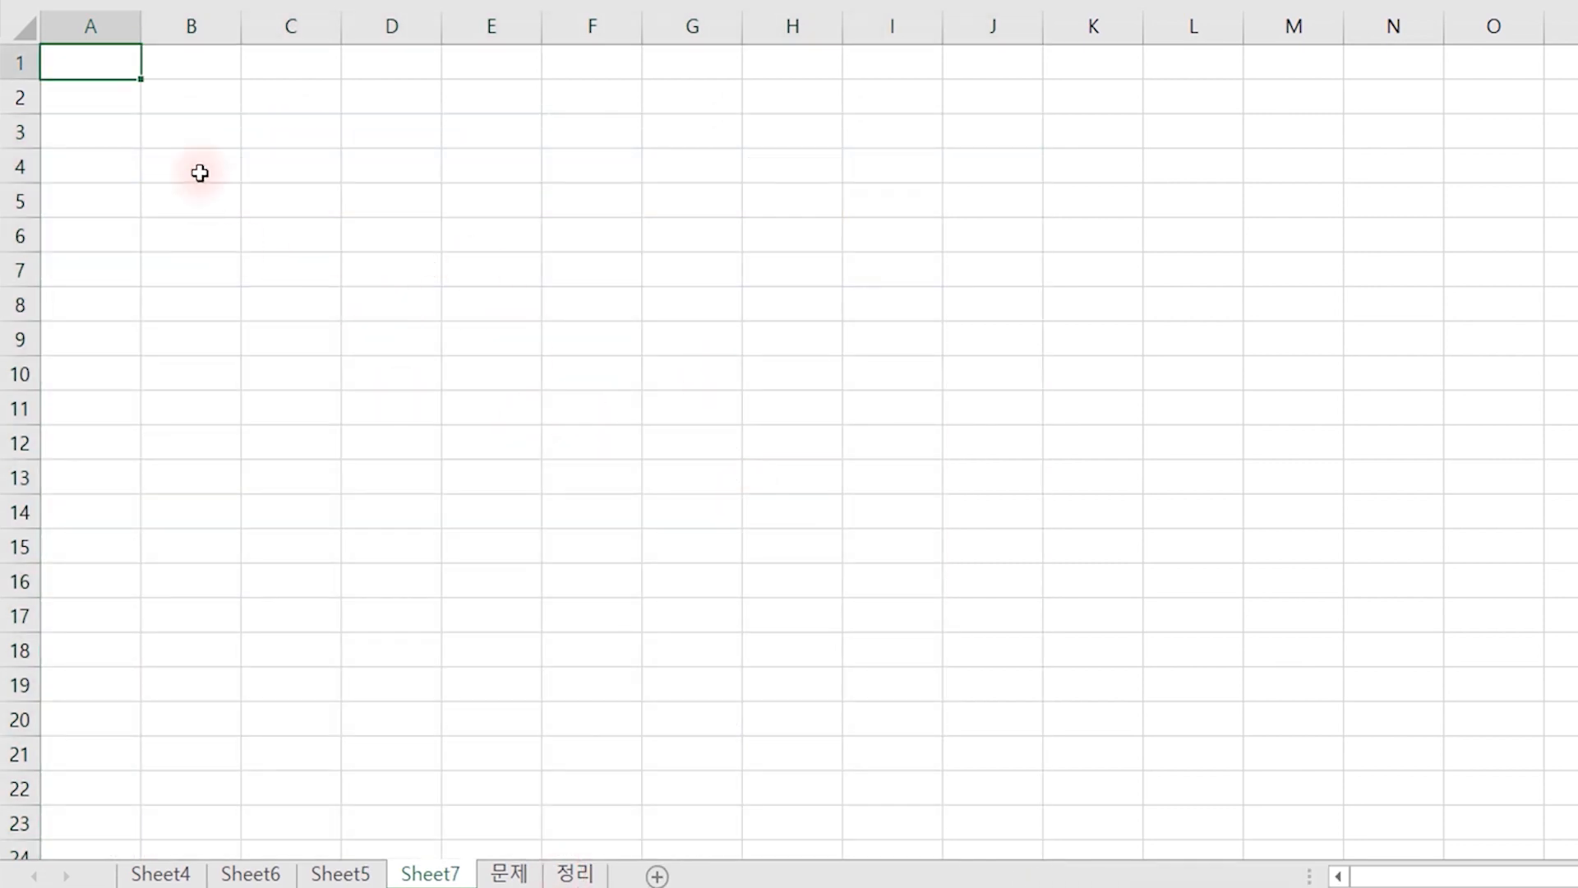
pyautogui.click(192, 92)
pyautogui.rightClick(192, 92)
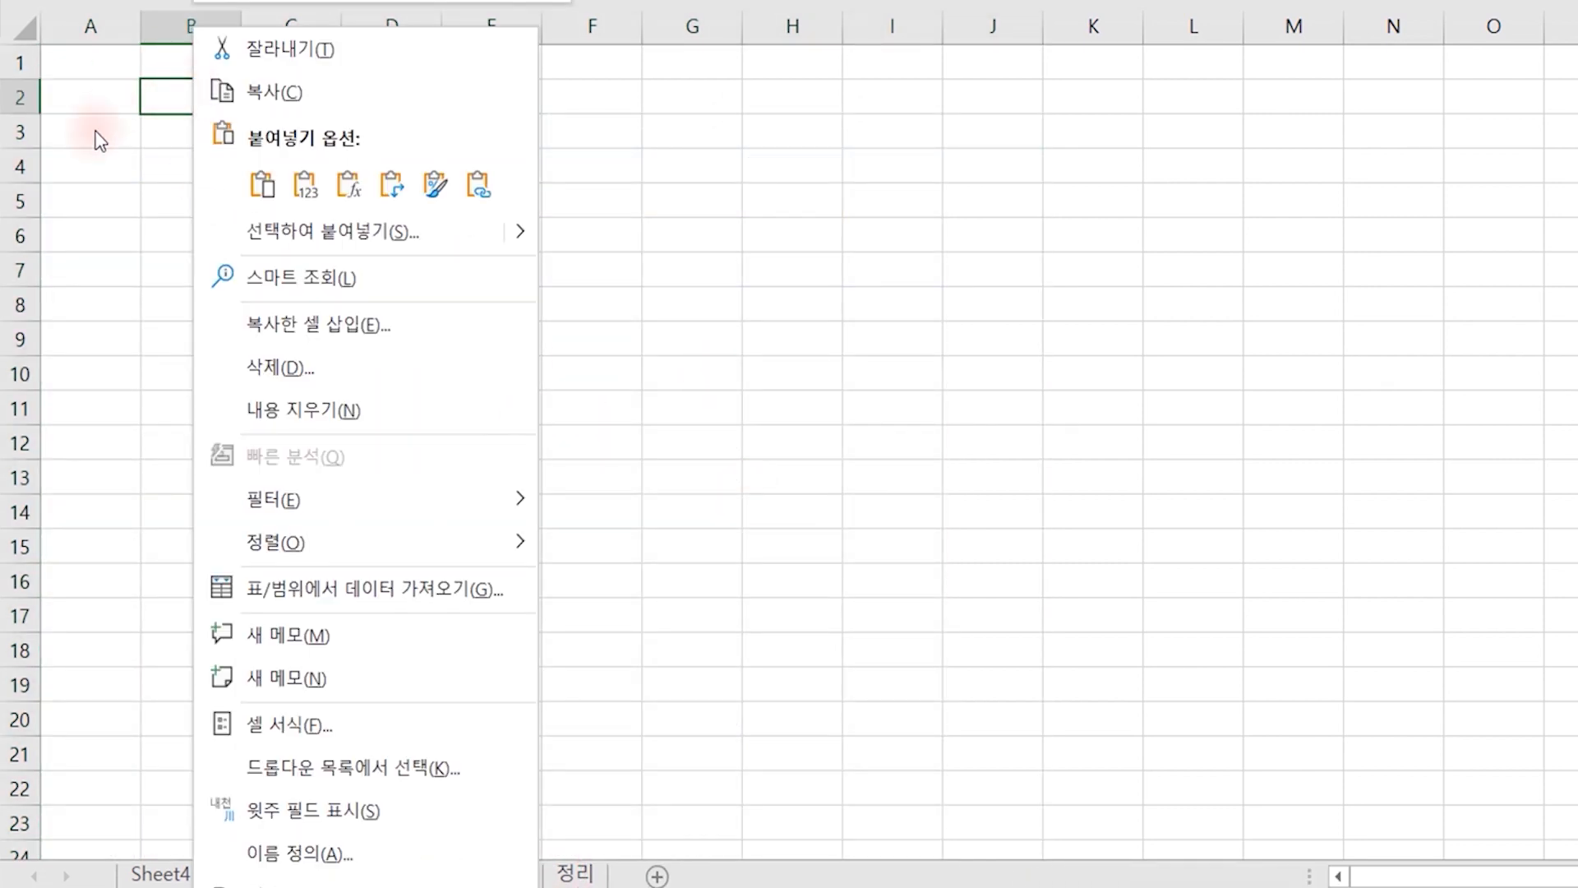
pyautogui.click(310, 200)
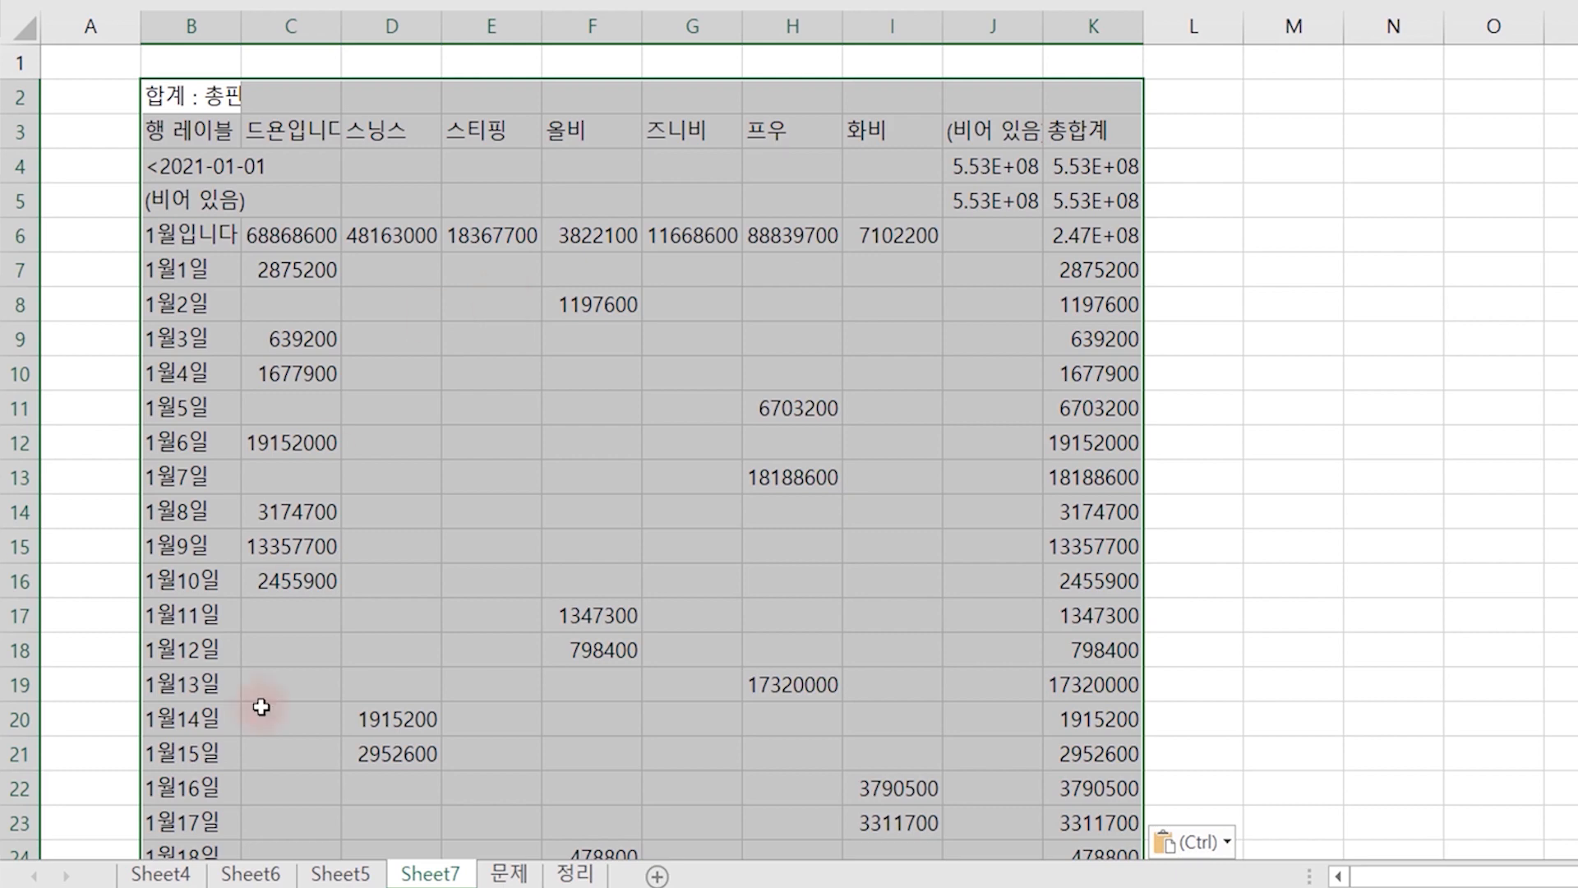
# Replace 총판매액 with 총판매량 as the value field of the pivot table on Sheet5.
pyautogui.click(250, 873)
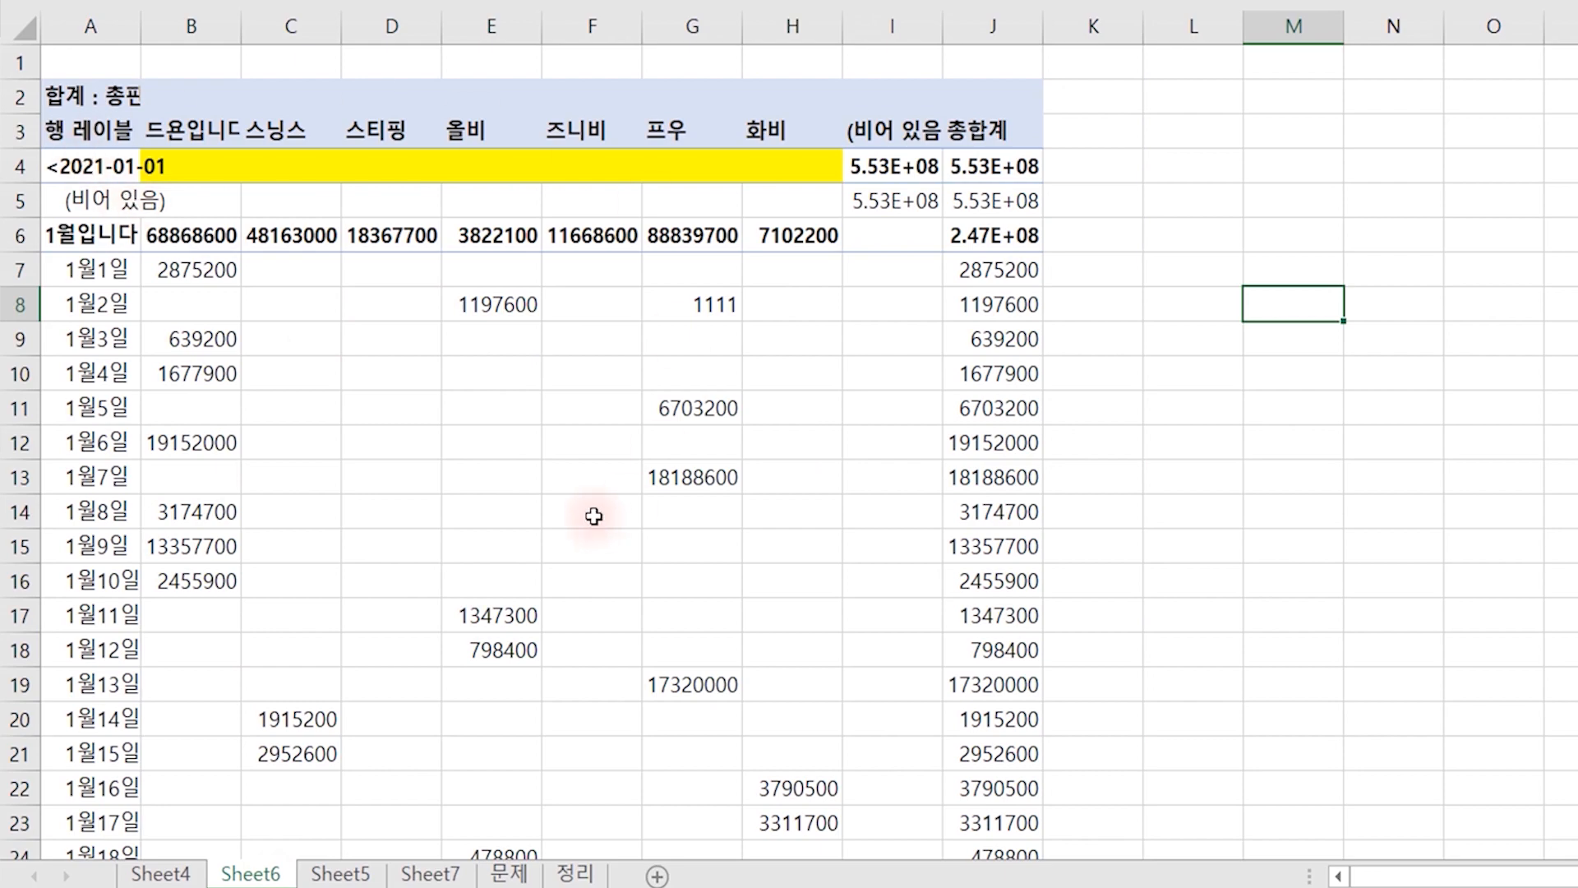
pyautogui.hotkey('ctrl', 'pagedown')
pyautogui.click(1307, 505)
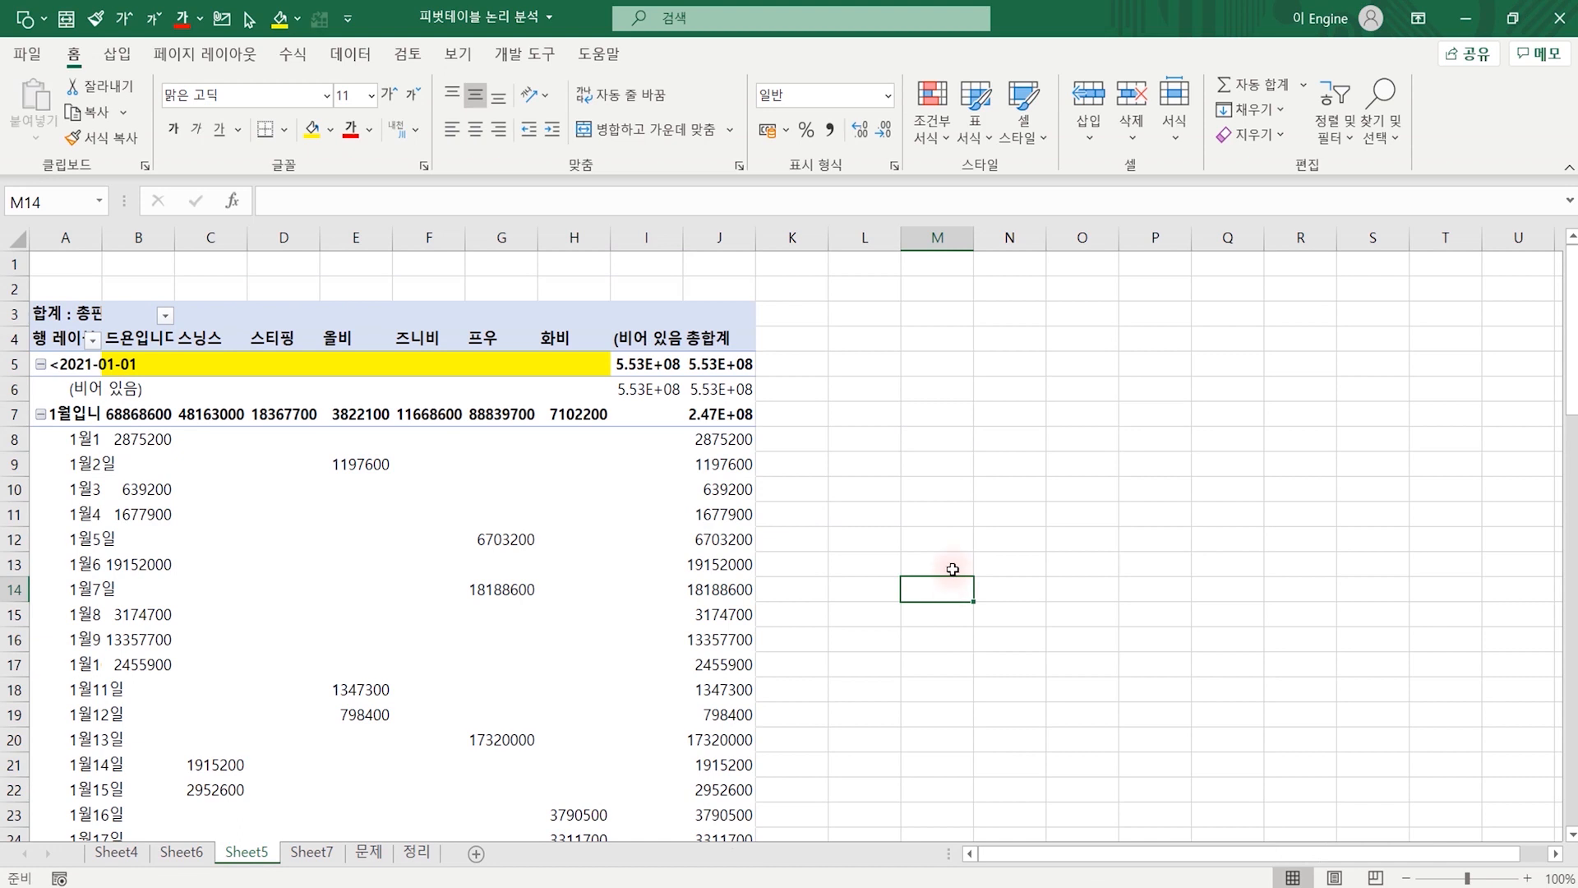
pyautogui.click(203, 530)
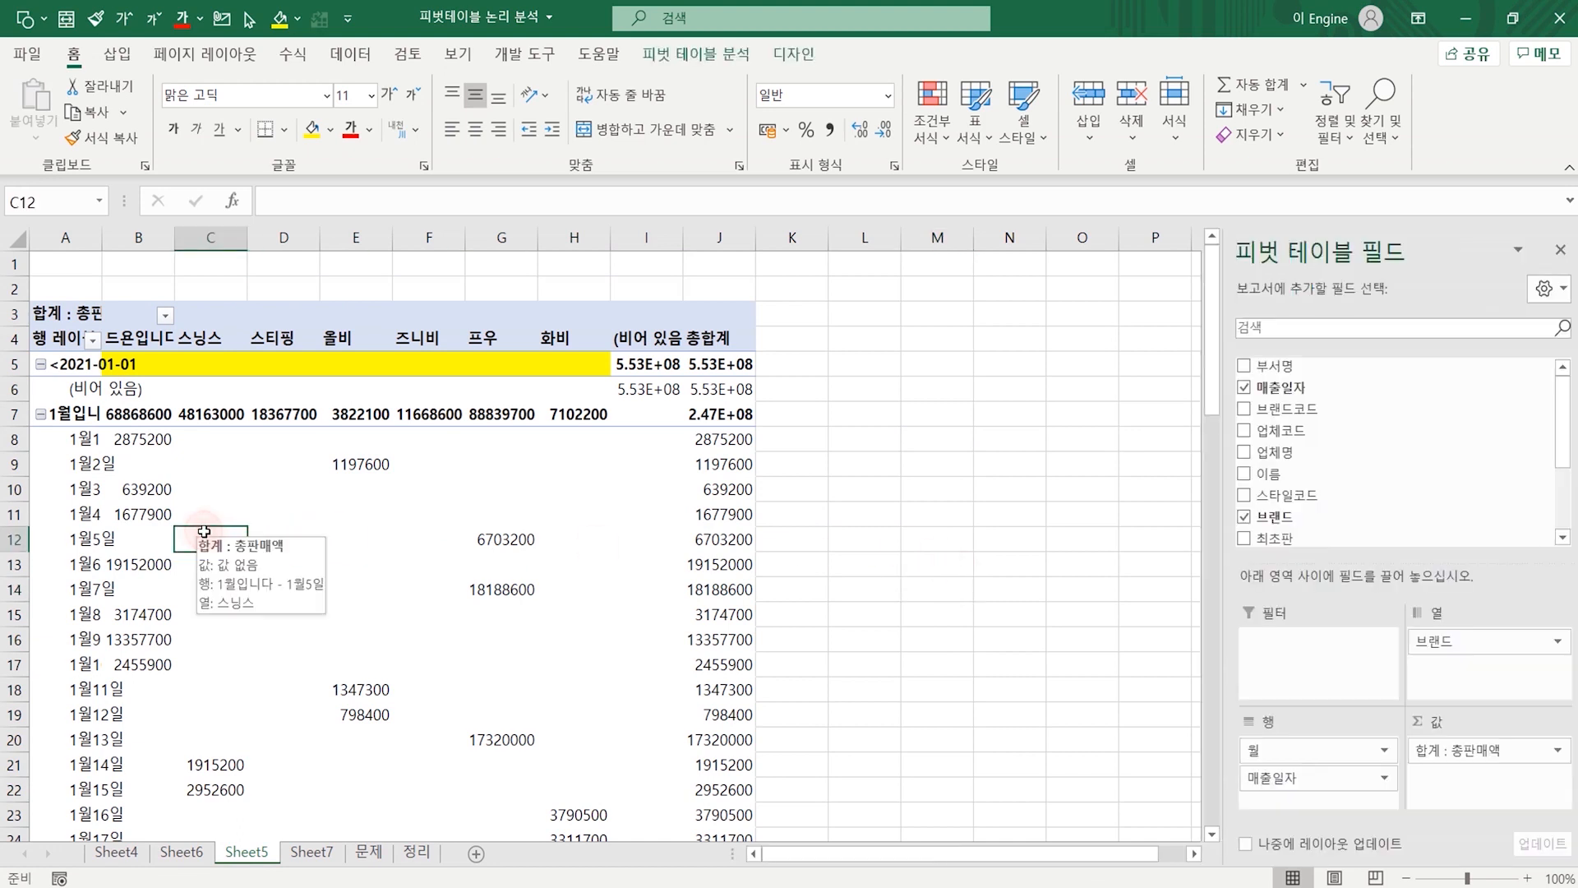
pyautogui.moveTo(419, 472)
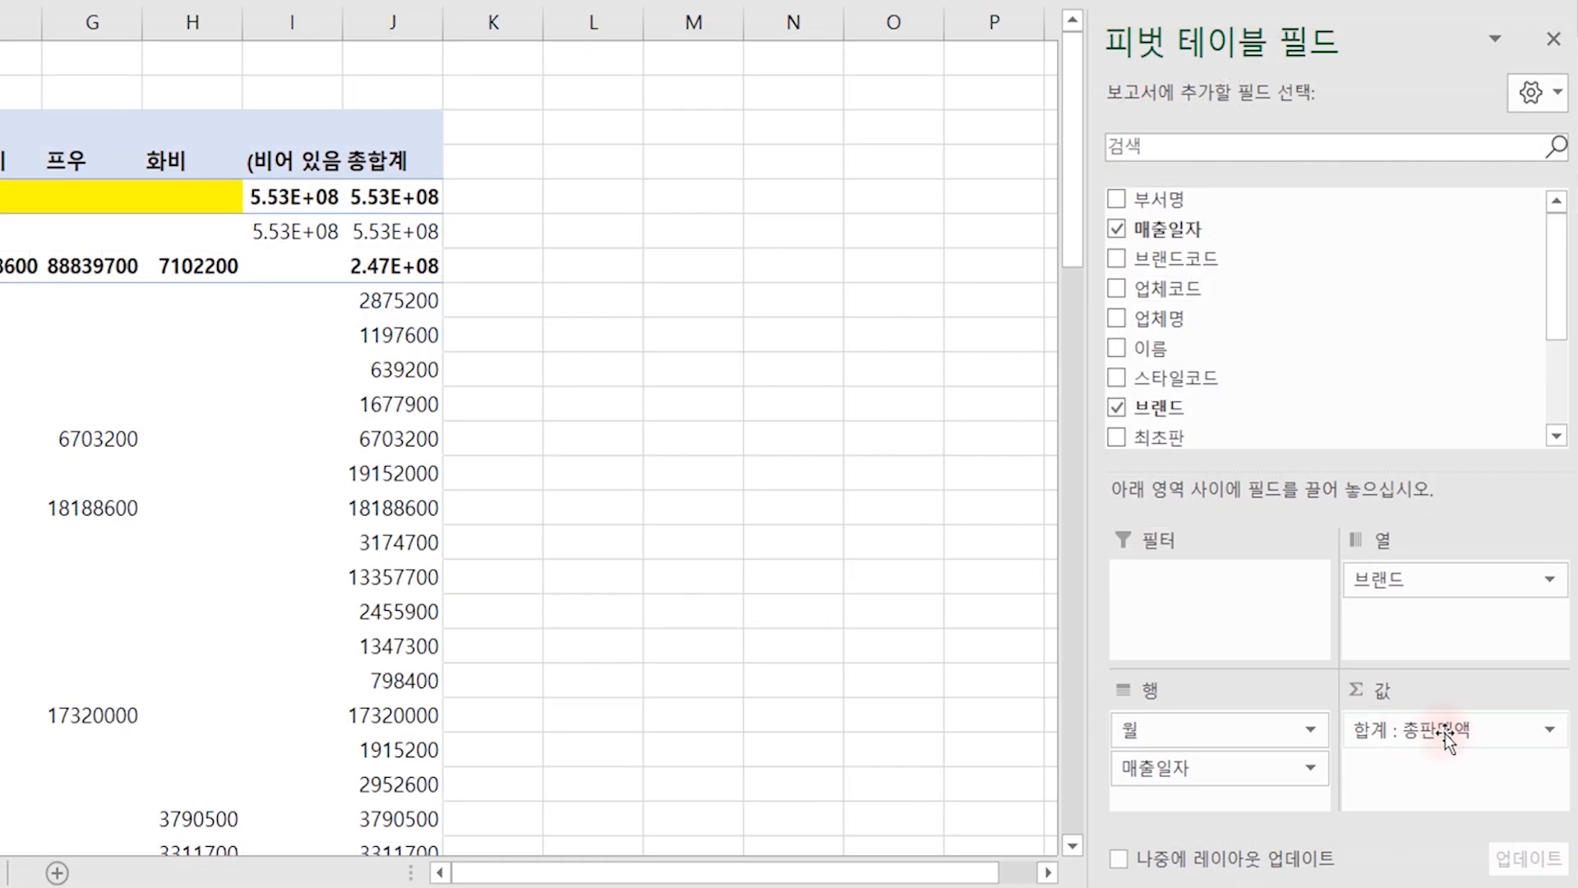
pyautogui.moveTo(1471, 752); pyautogui.dragTo(975, 552)
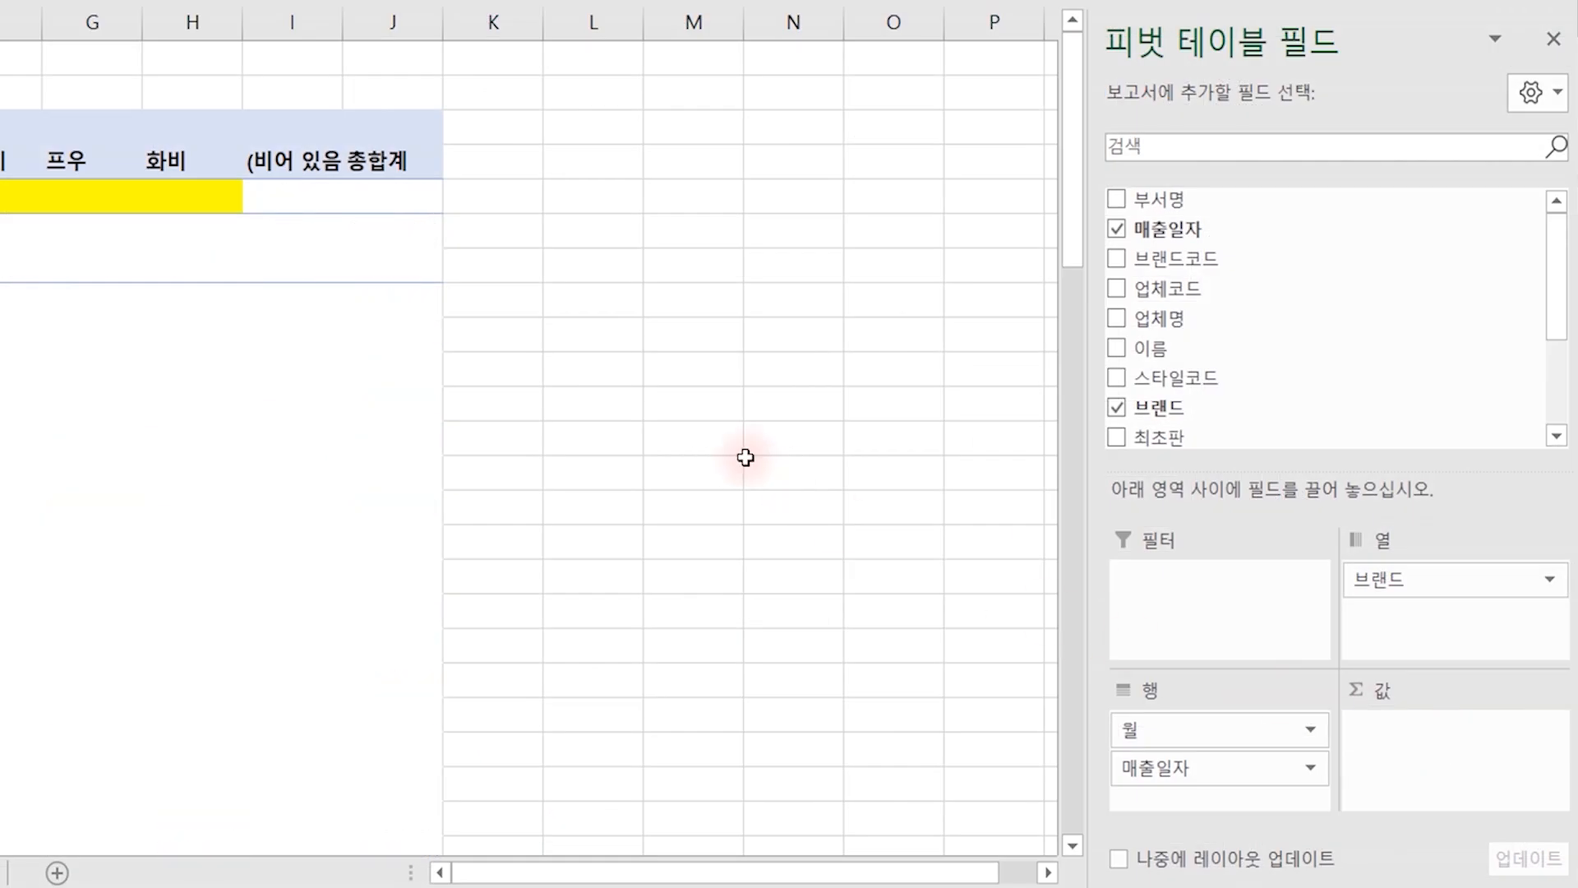
pyautogui.scroll(-2, 1224, 402)
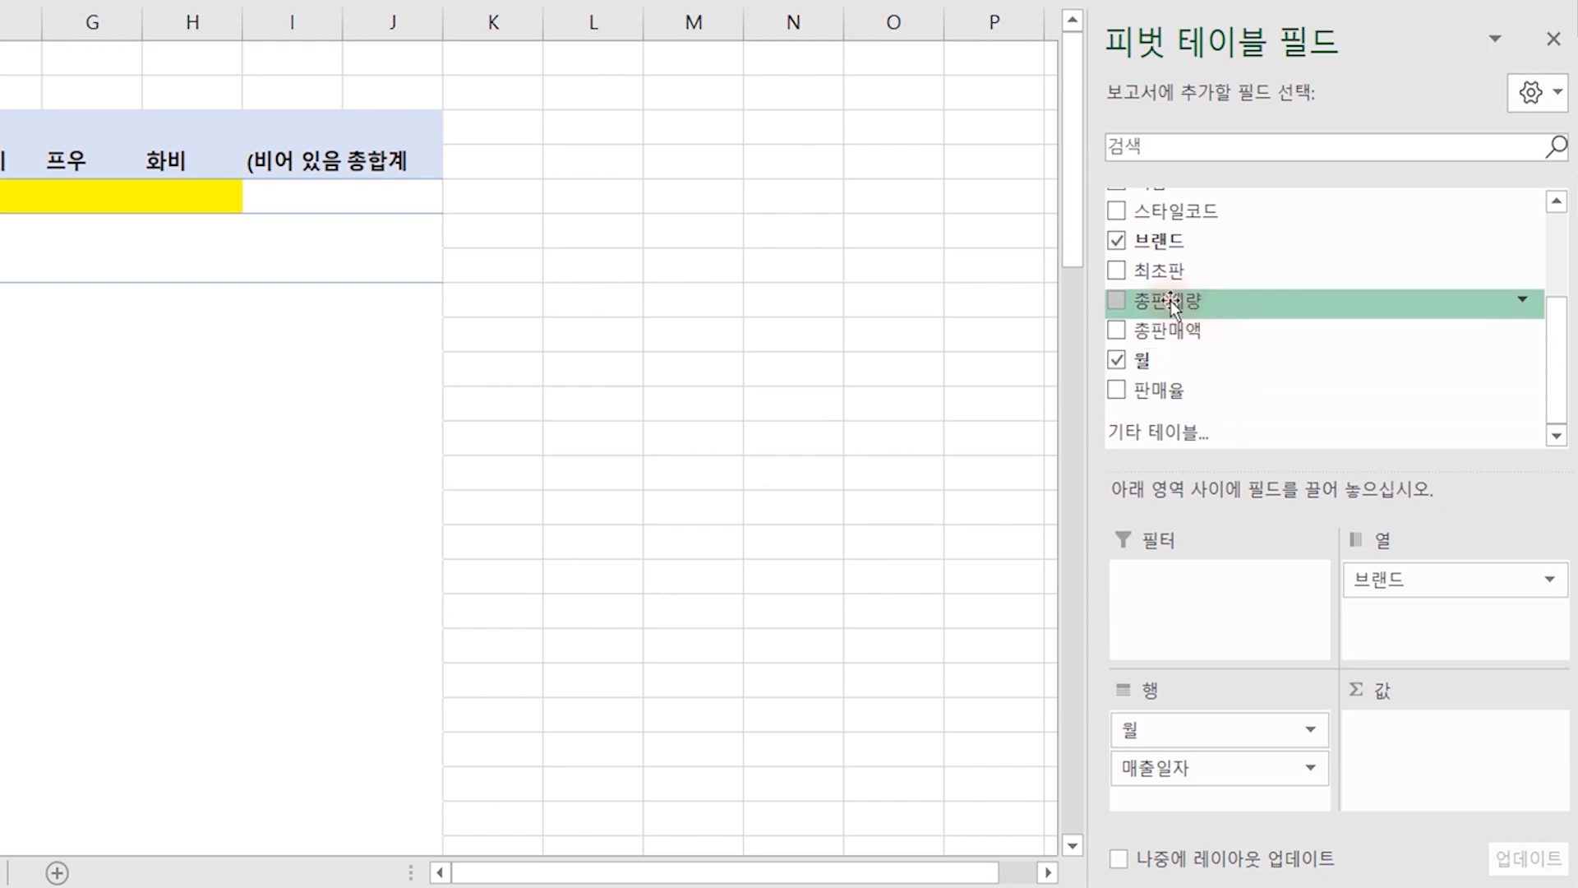
pyautogui.moveTo(1170, 299); pyautogui.dragTo(1461, 780)
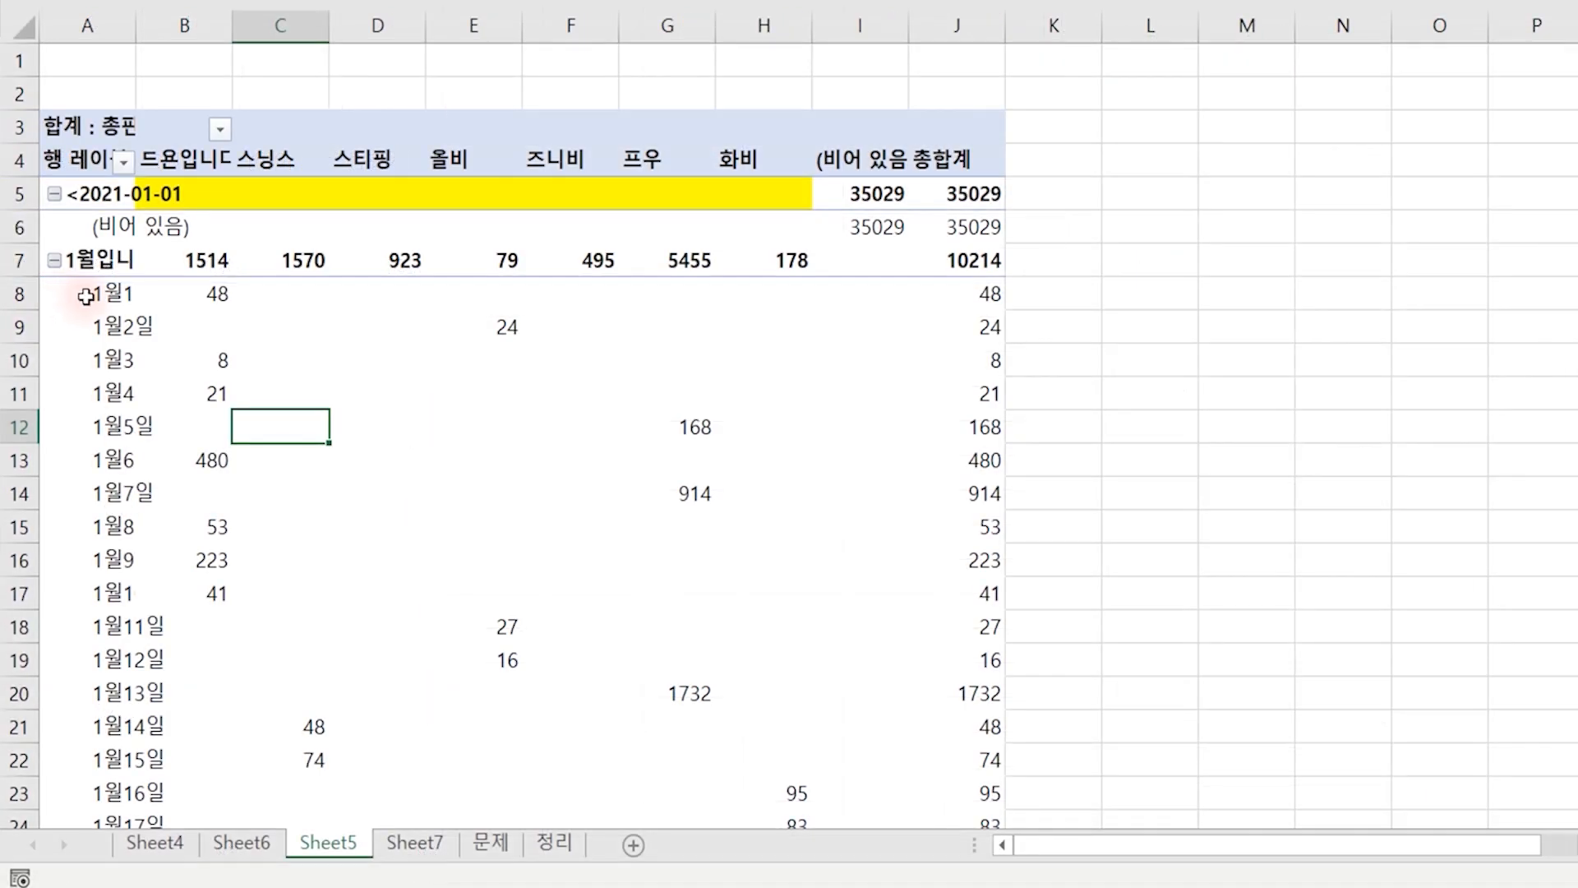
# Collapse the entire row field so the pivot table shows only the month level.
pyautogui.rightClick(89, 305)
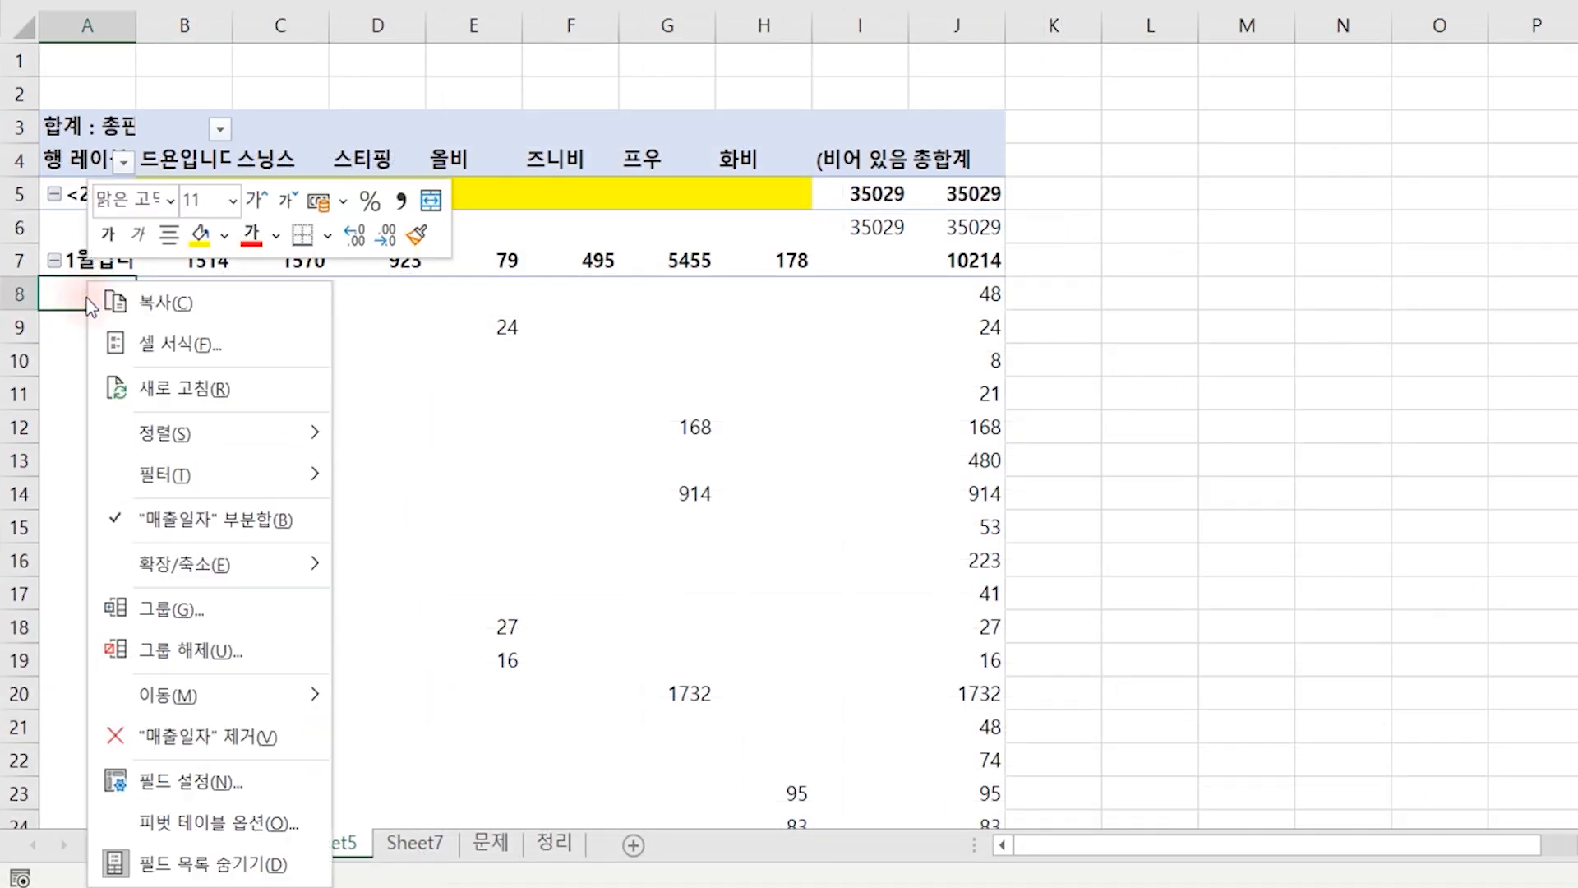
pyautogui.moveTo(279, 564)
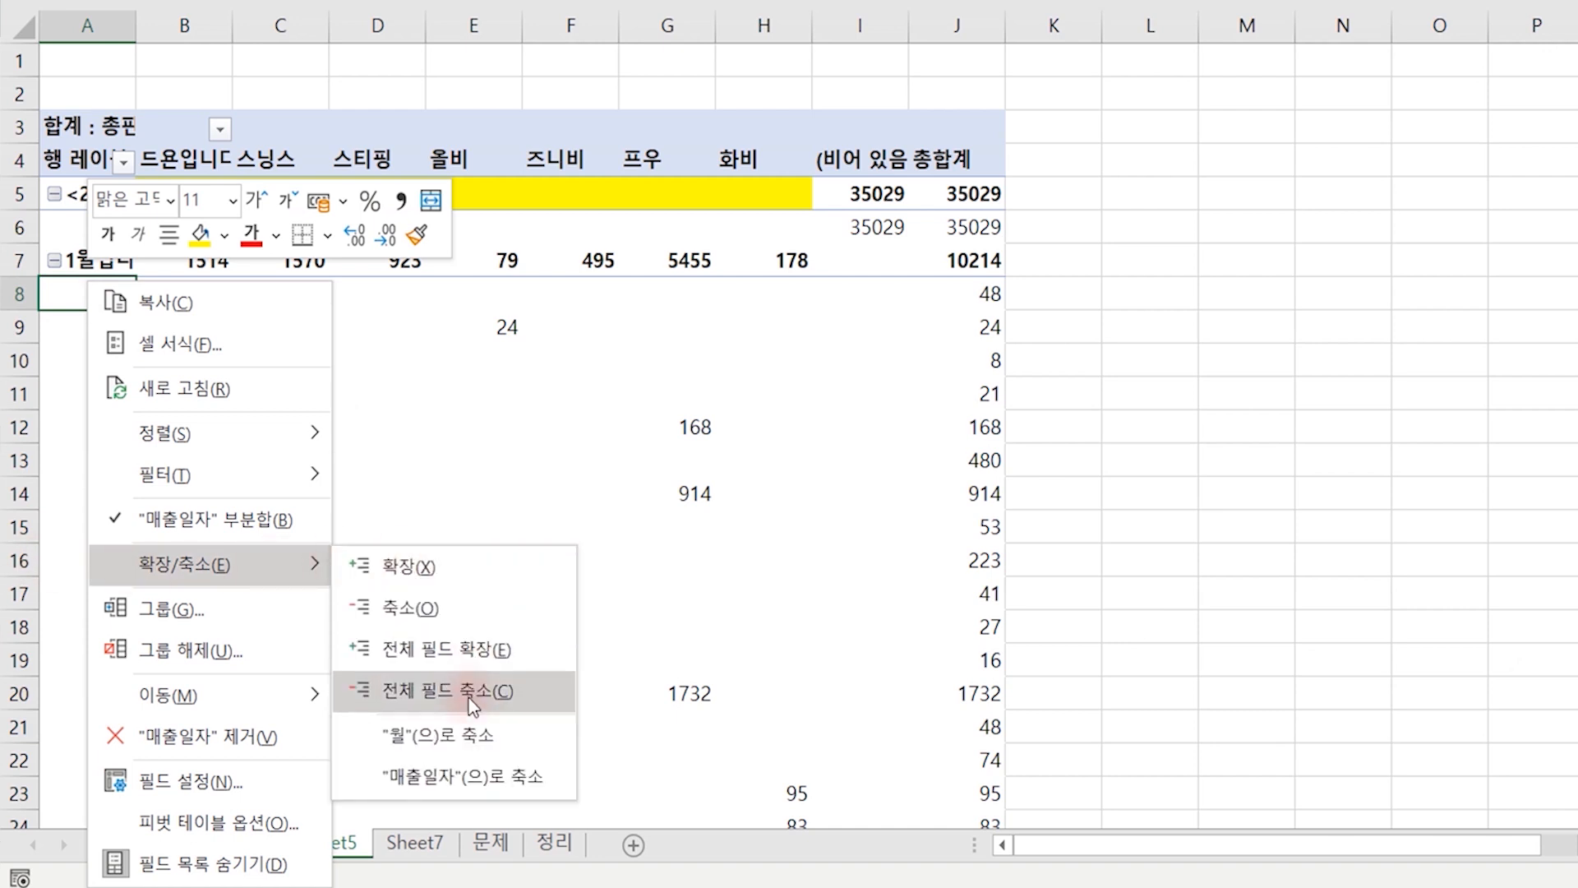
pyautogui.click(469, 698)
pyautogui.click(1233, 530)
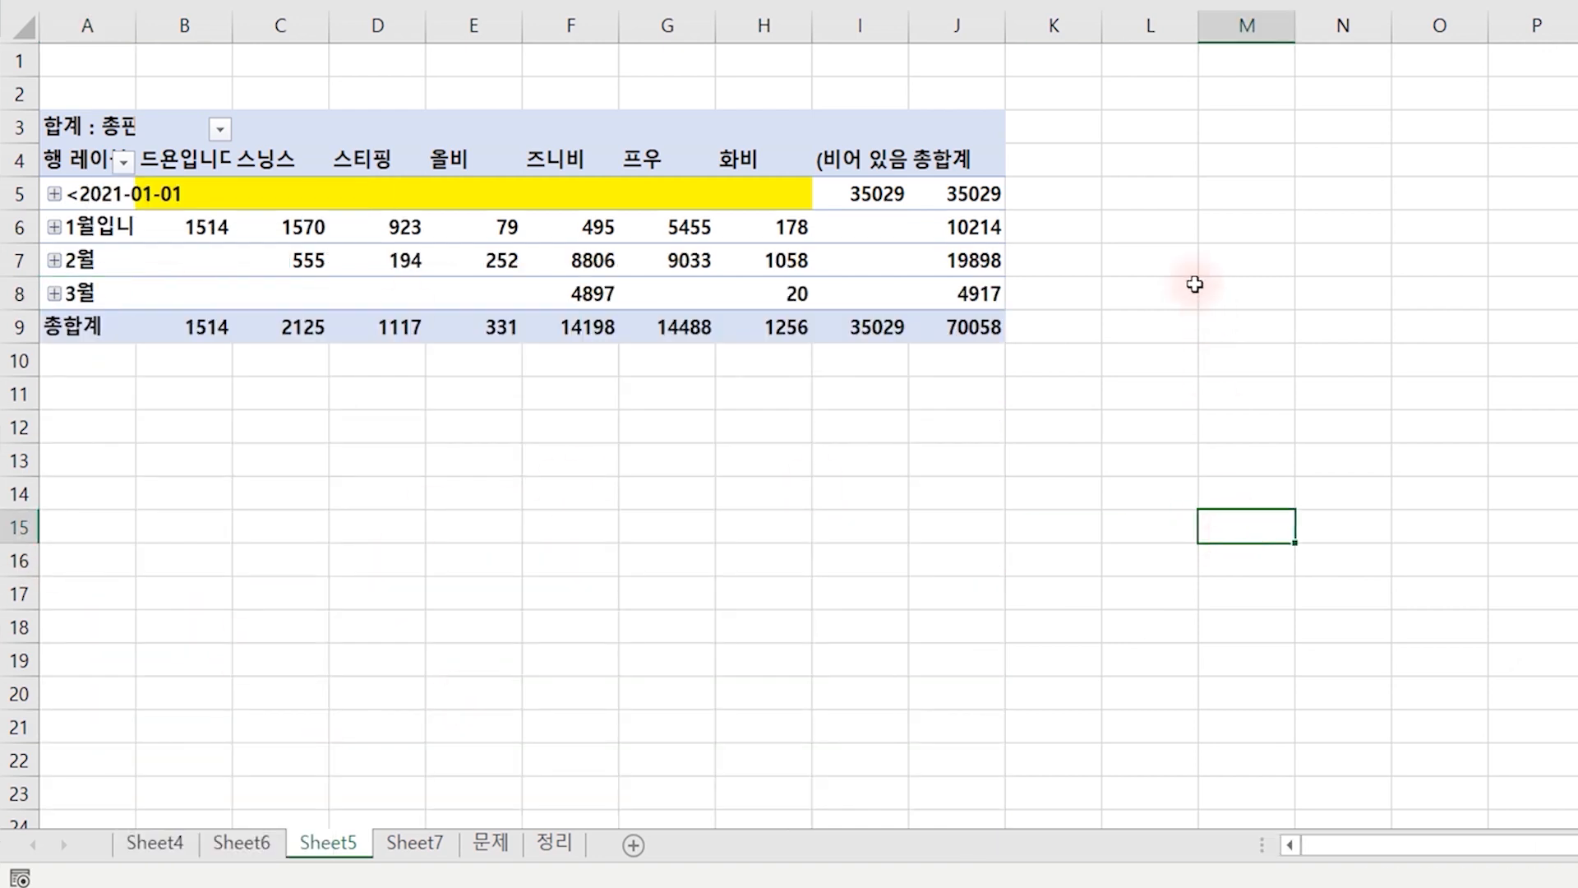
# Enter the heading 비중값 in K4, beside the pivot table's 총합계 column.
pyautogui.click(1031, 165)
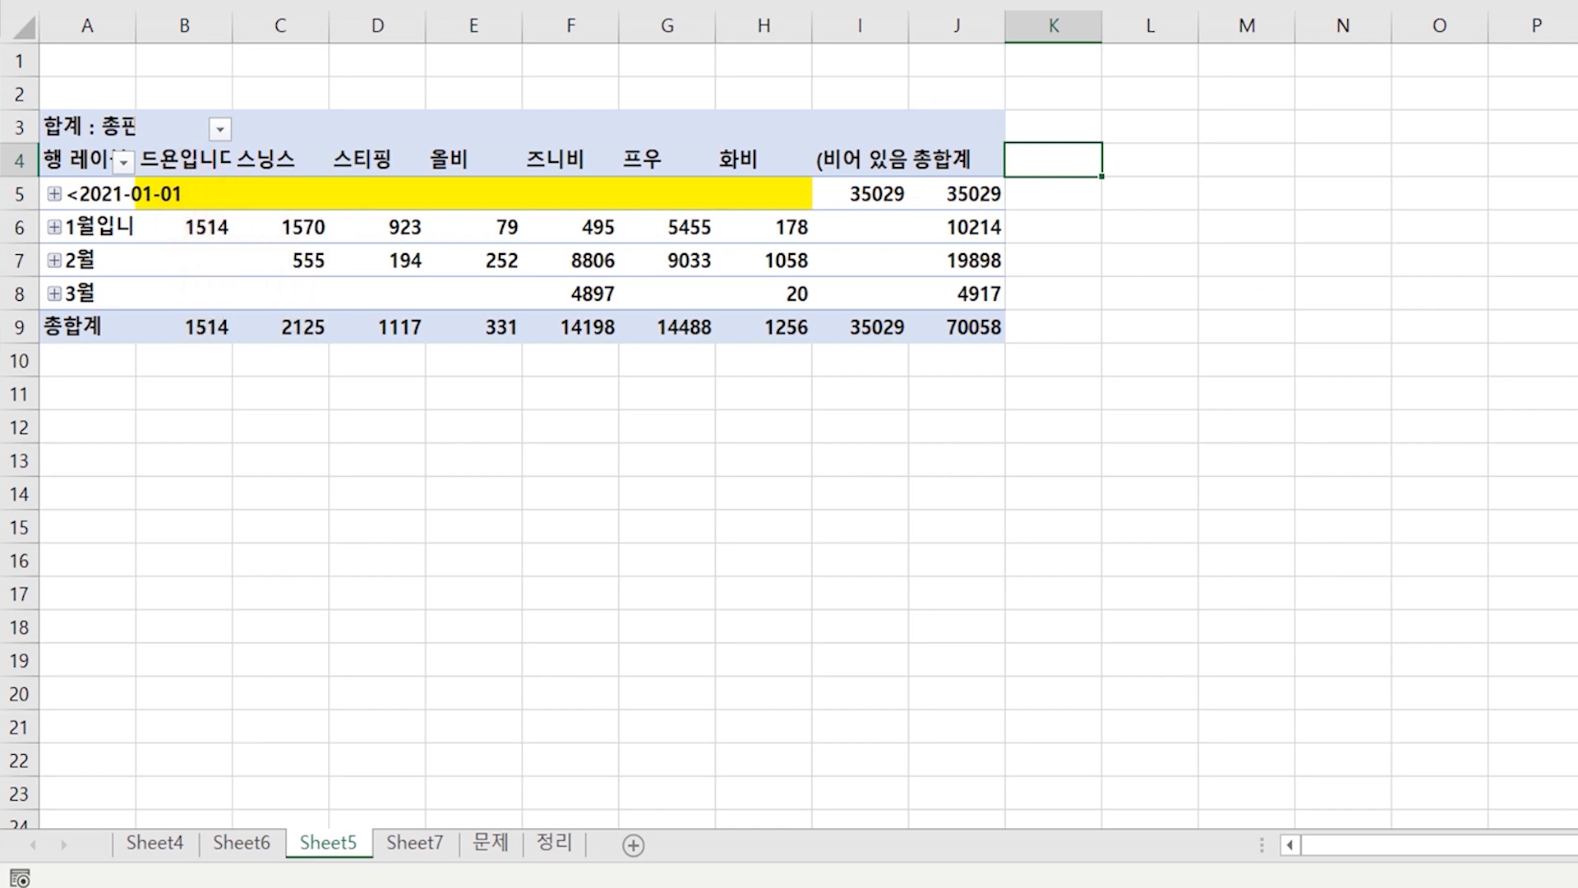
pyautogui.write('비중값')
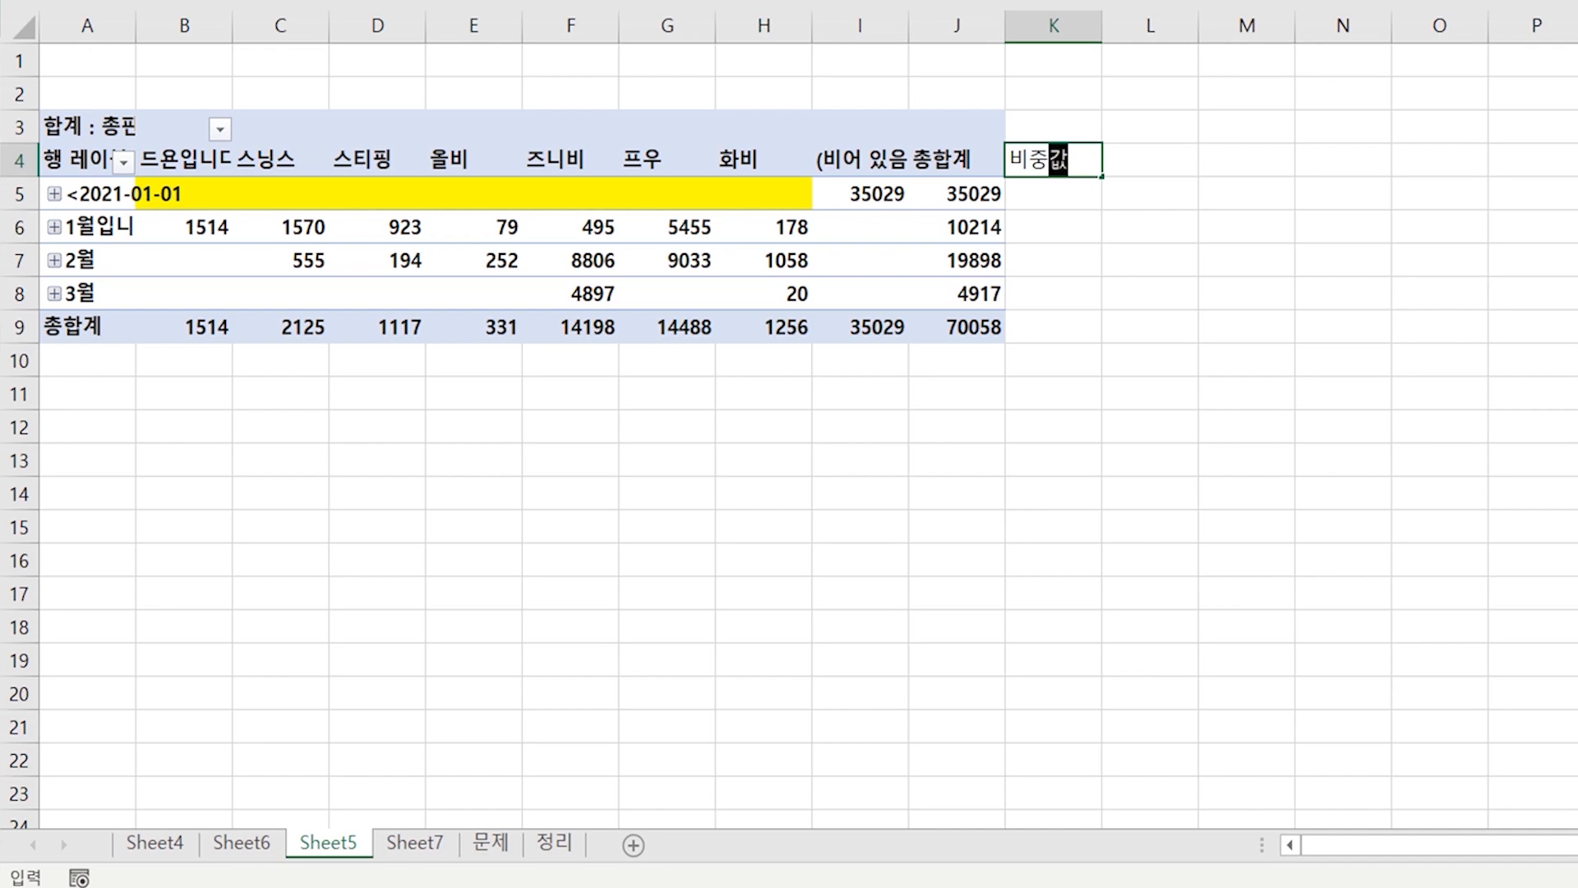
pyautogui.press('Return')
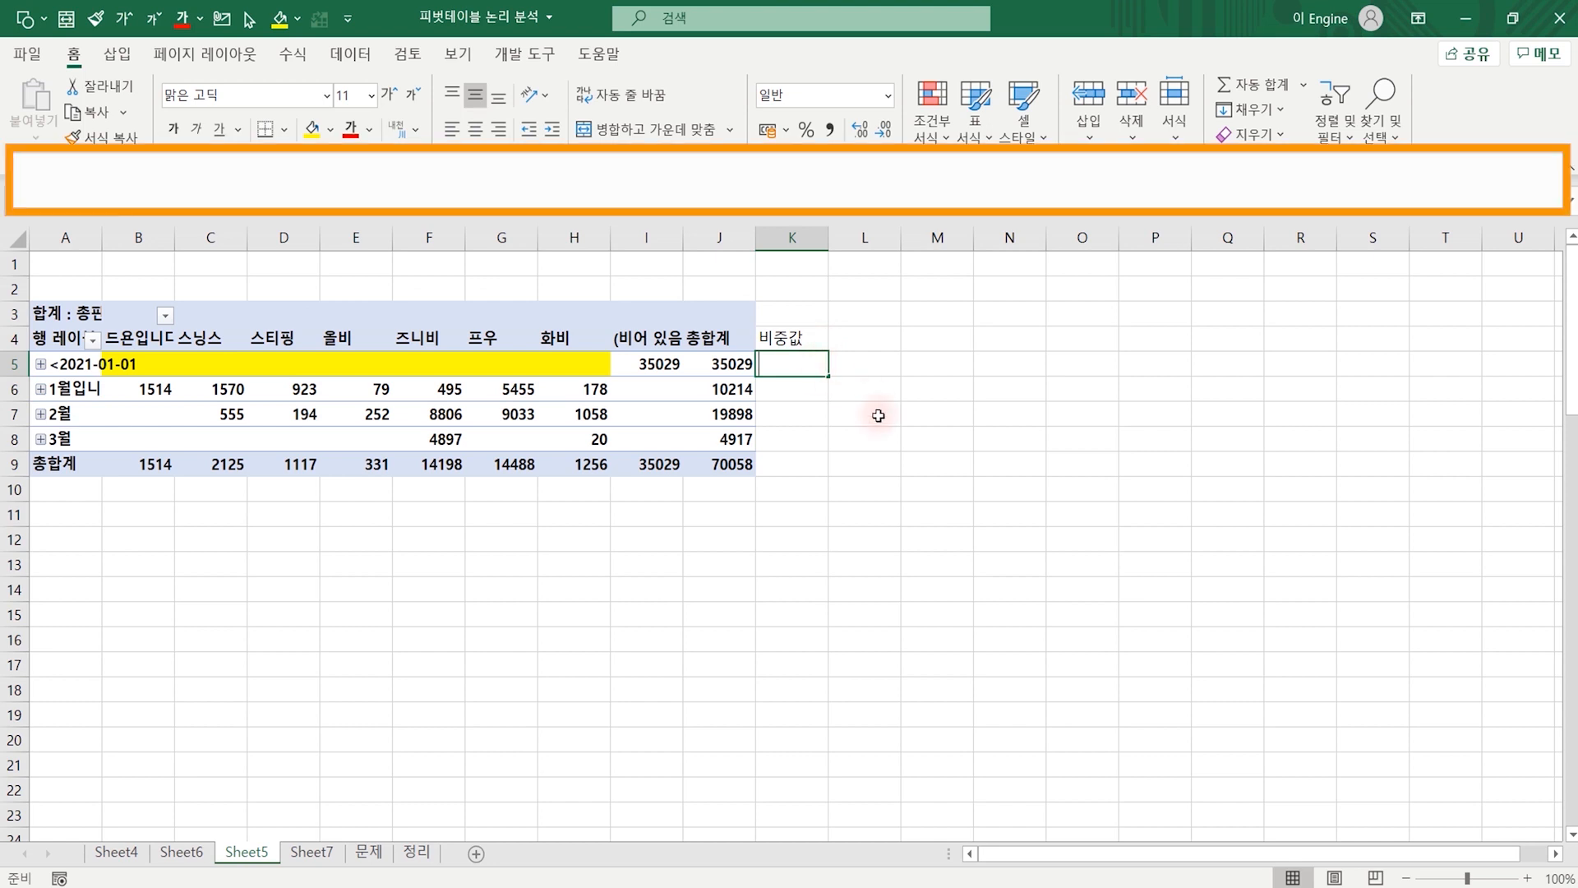
# Enter a formula in K5 dividing the pivot table's 드욘입니다 value in B5 by the row's 총합계 in J5, using GETPIVOTDATA references.
pyautogui.write('=')
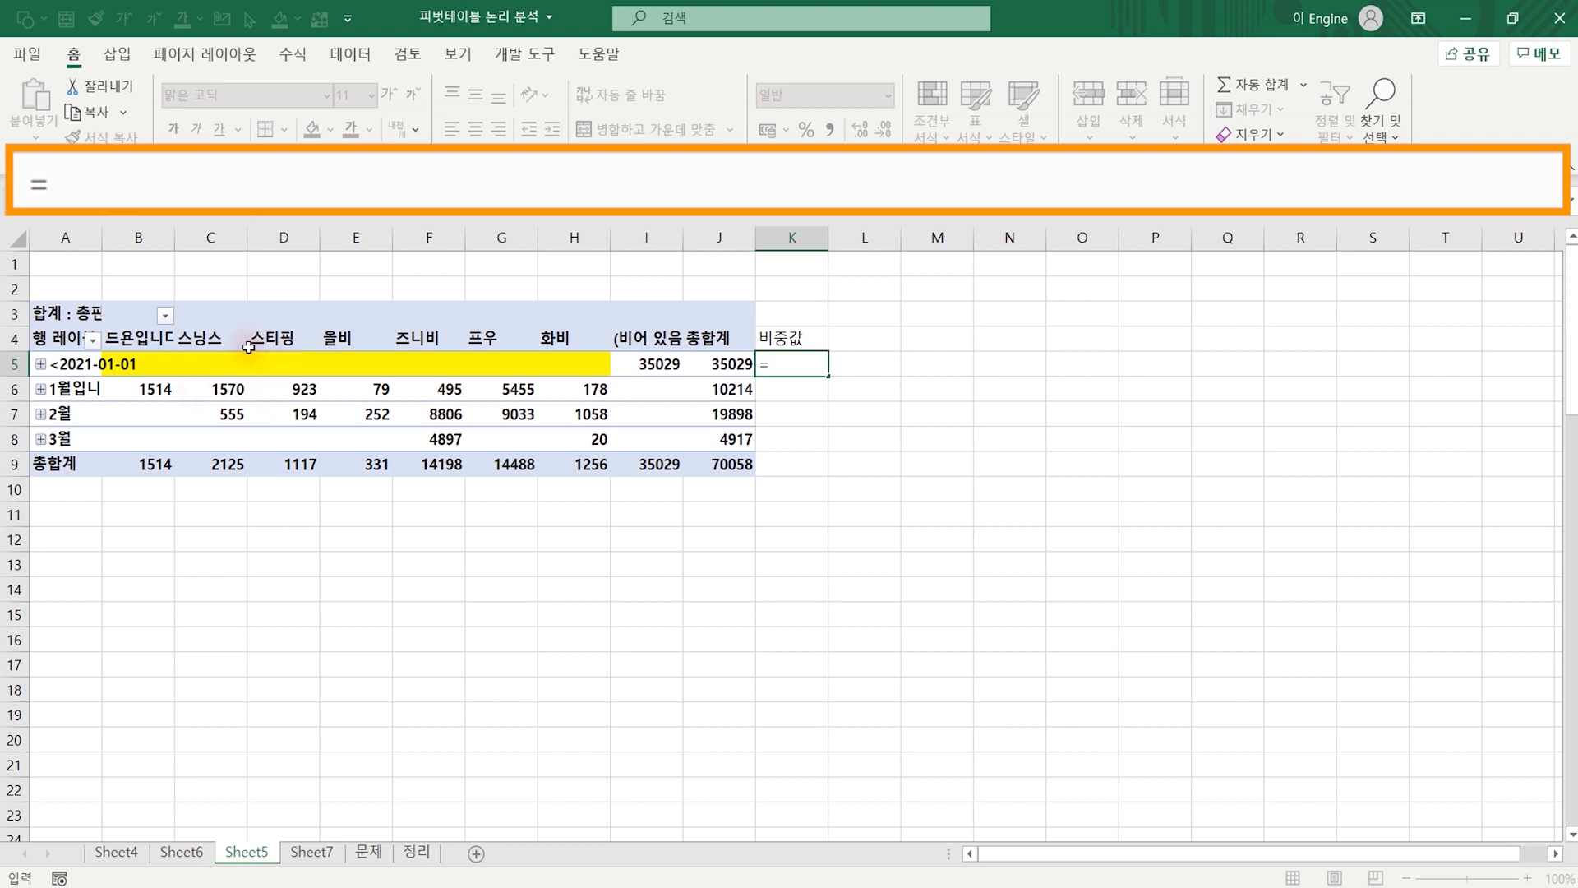
pyautogui.click(151, 363)
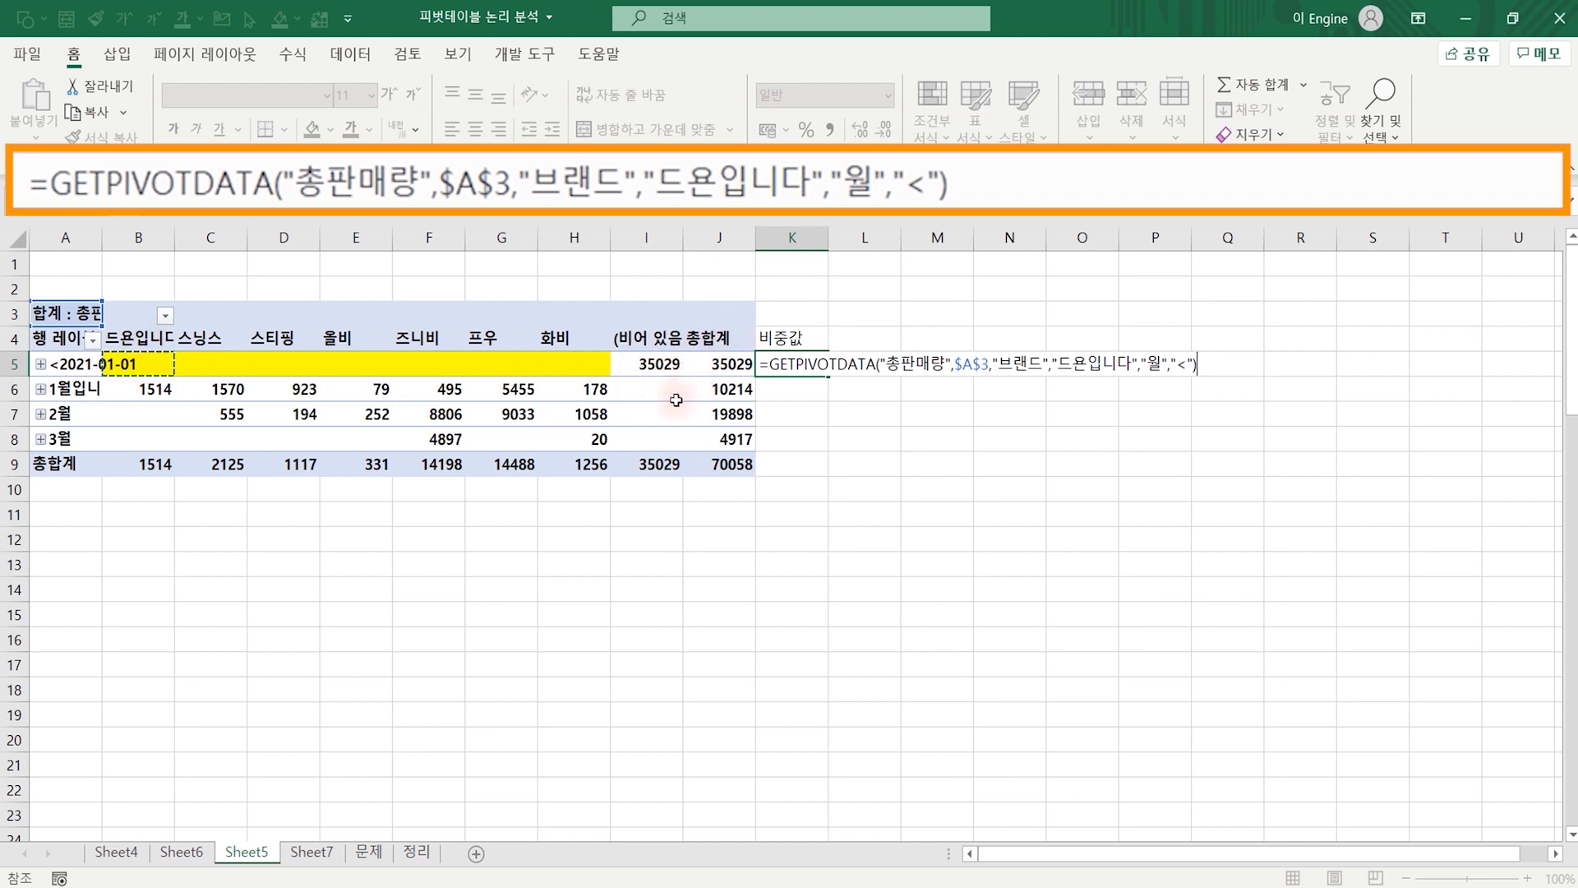
pyautogui.write('/')
pyautogui.click(727, 363)
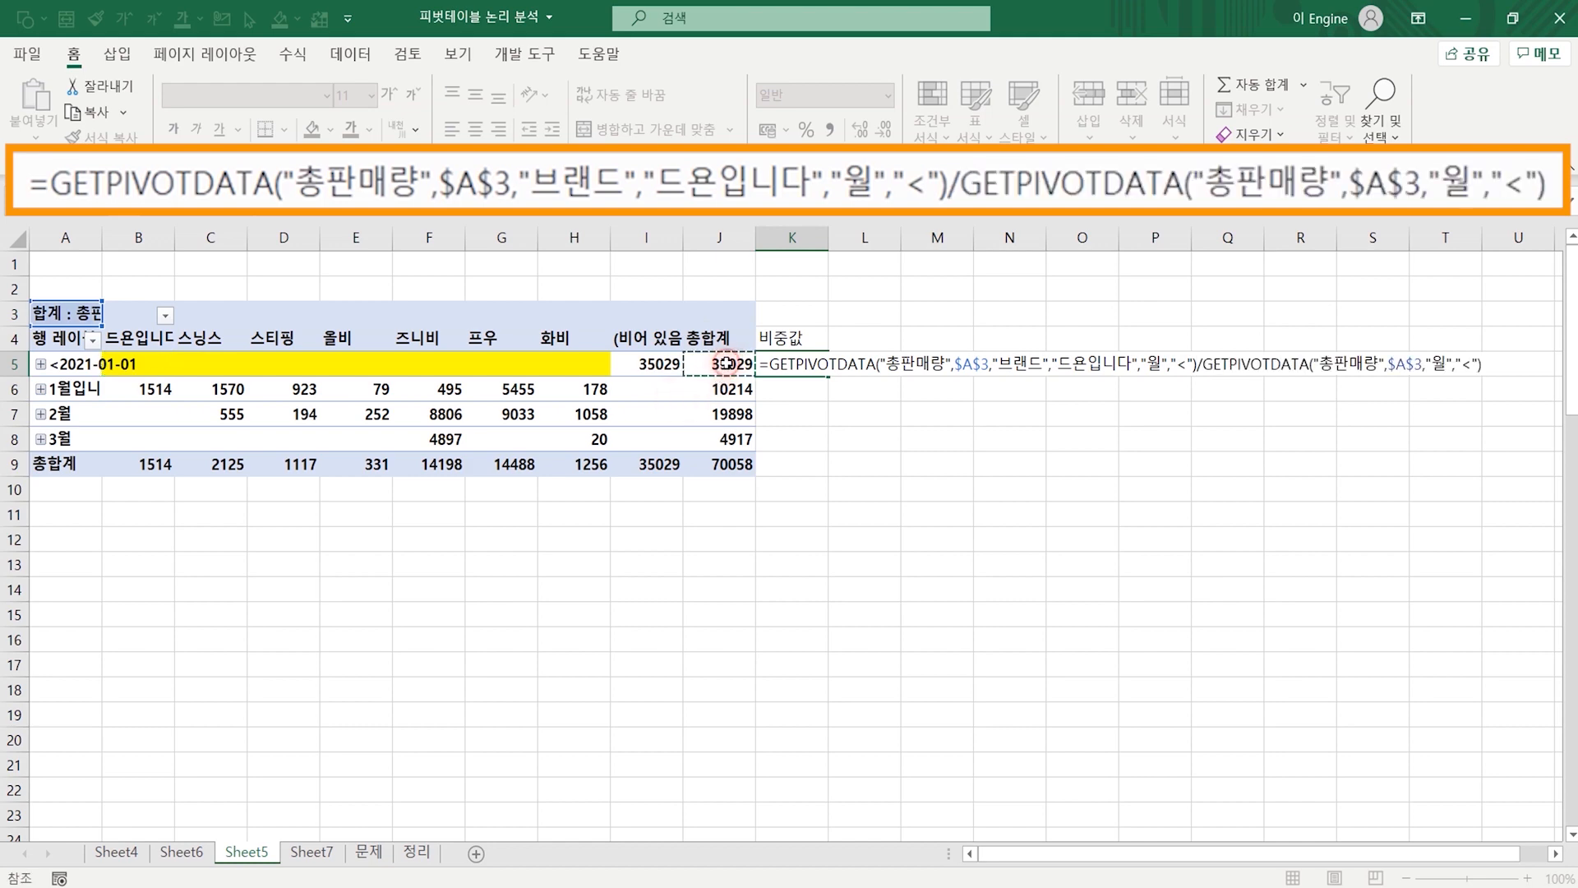
pyautogui.press('Return')
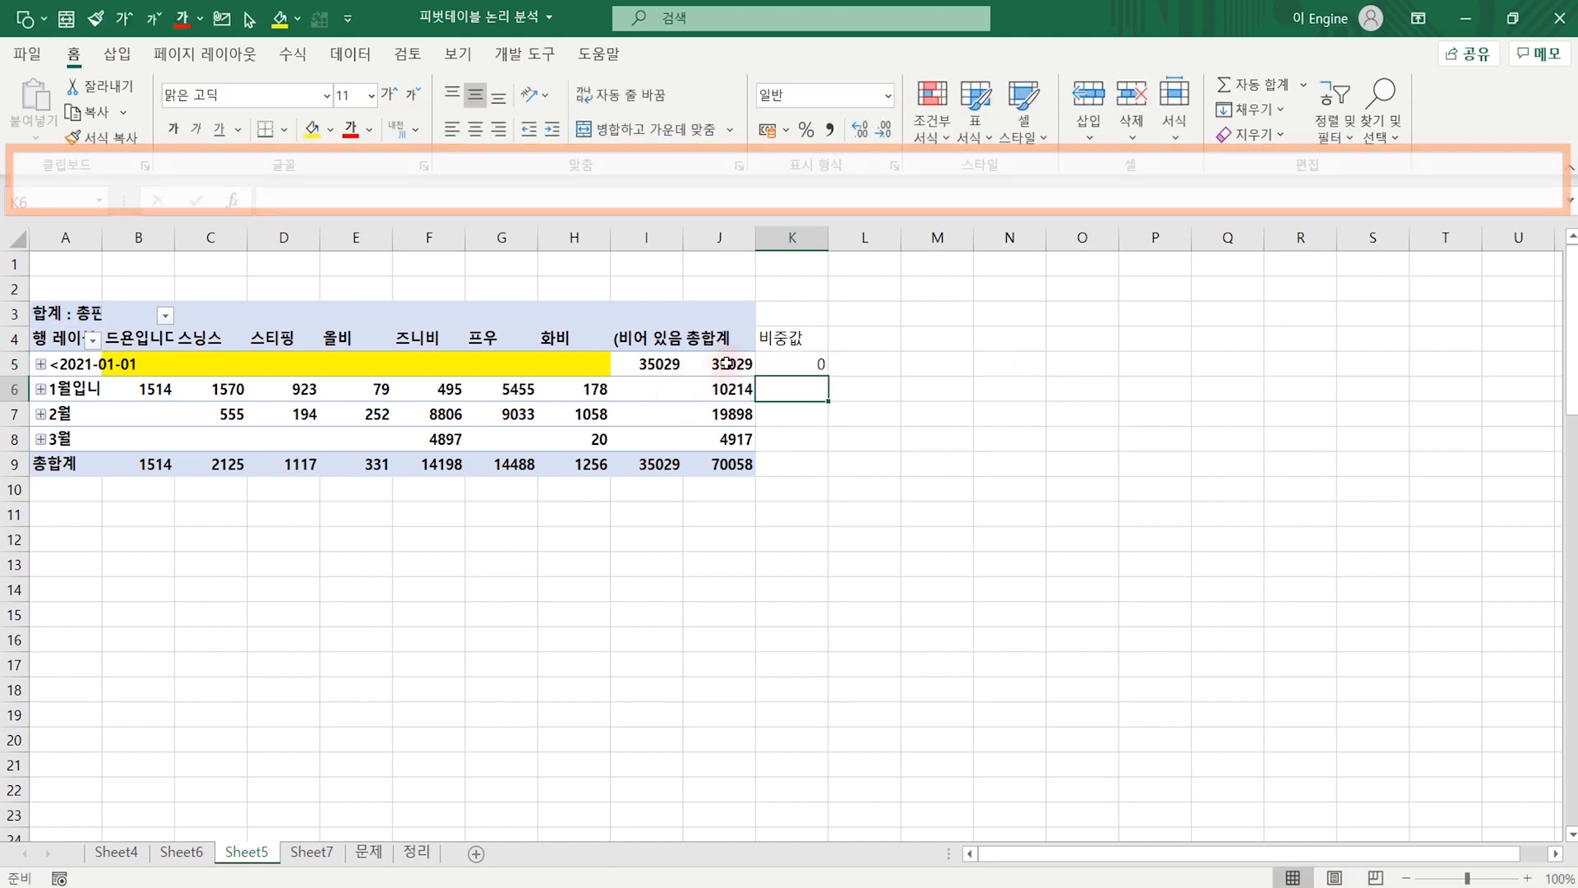
# Format K5 as a percentage and fill its formula down to K9.
pyautogui.click(793, 363)
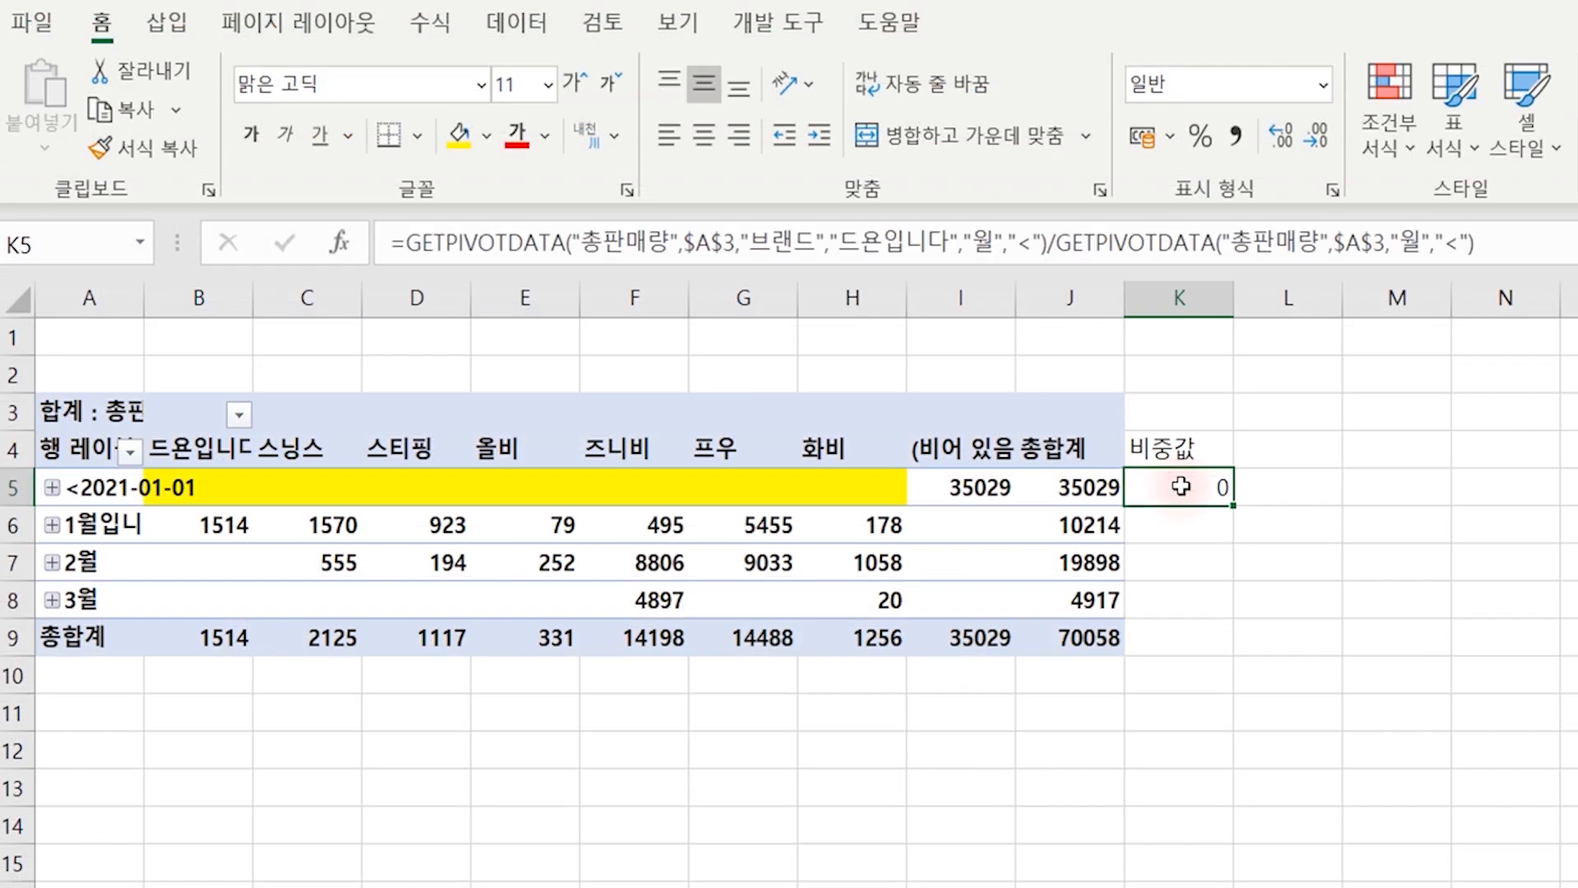
pyautogui.click(1204, 136)
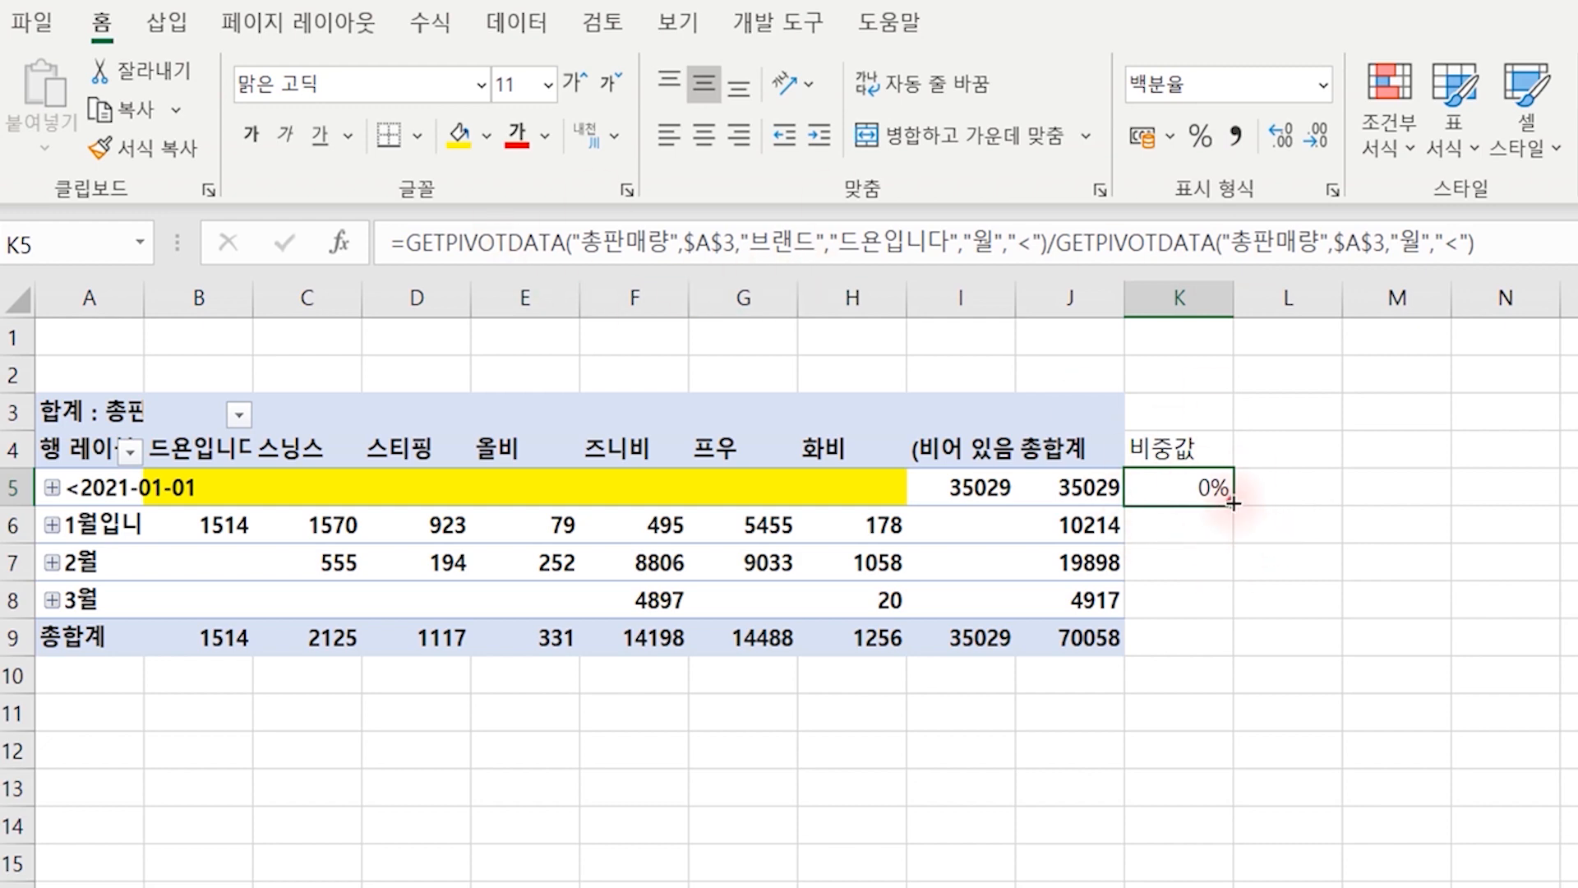
pyautogui.moveTo(1233, 503); pyautogui.dragTo(1226, 643)
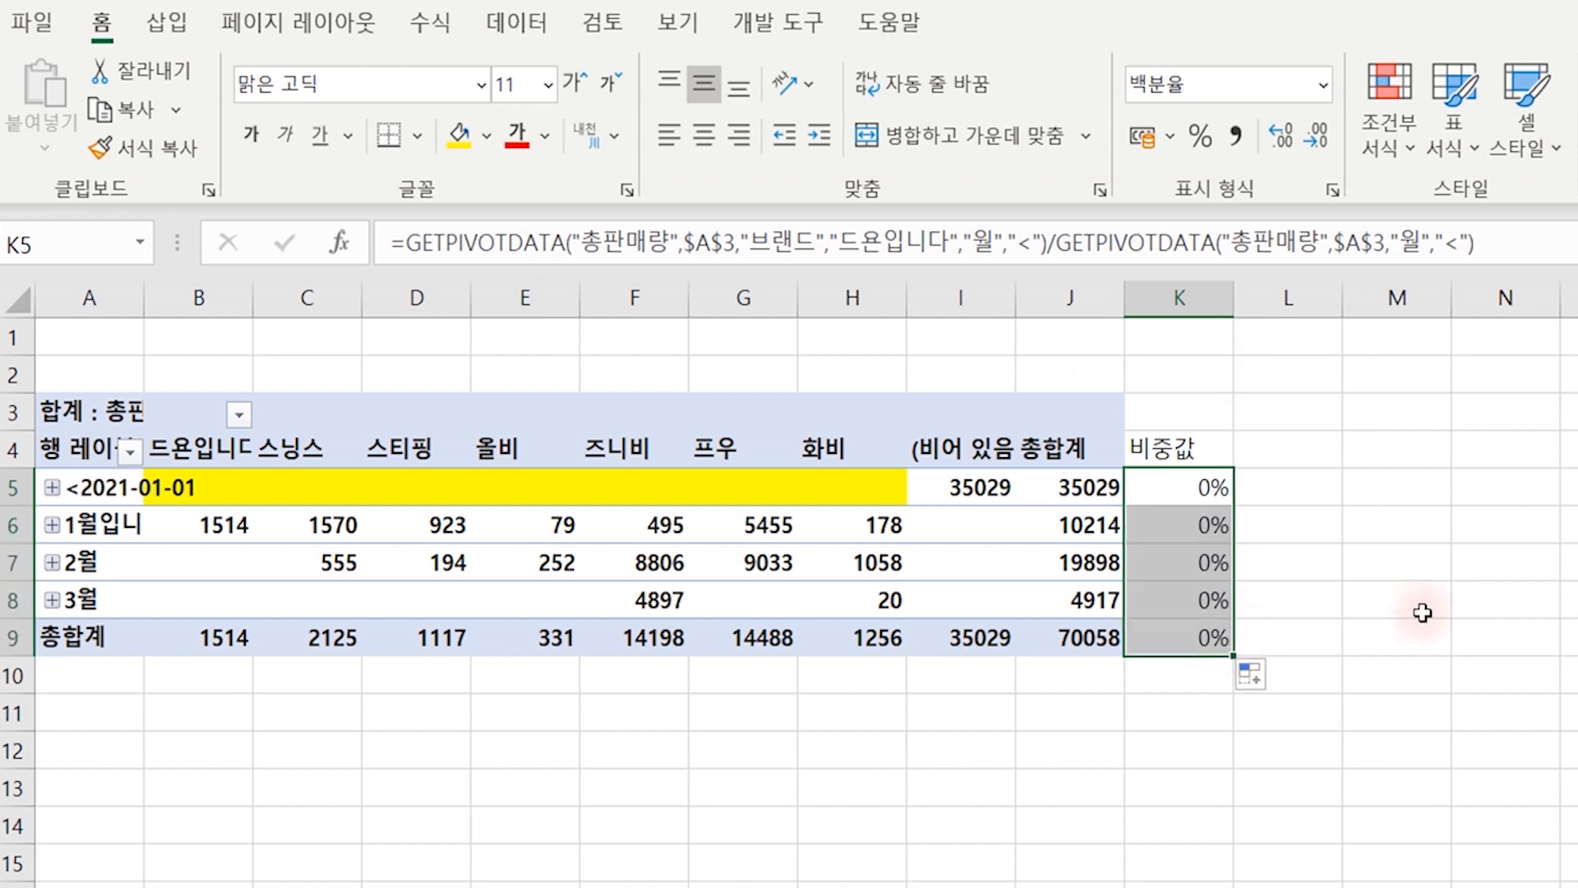
# Change both $A$3 references in K5's GETPIVOTDATA formula to the relative reference A3 and refill the formula down to K9.
pyautogui.click(1152, 490)
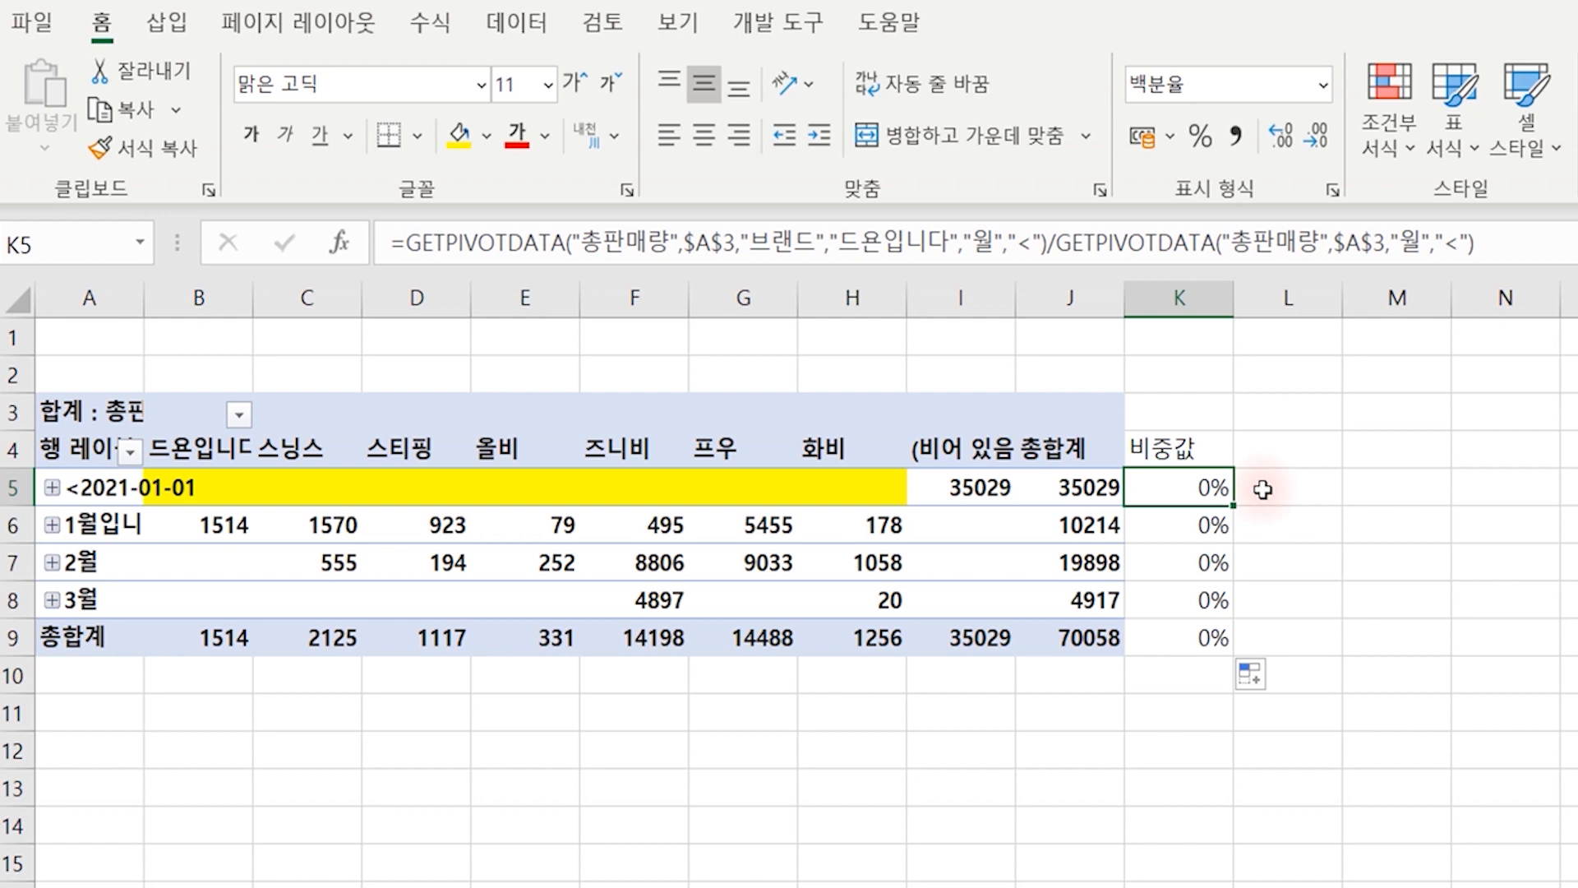
pyautogui.click(696, 240)
pyautogui.press('F4')
pyautogui.press('F4')
pyautogui.press('F4')
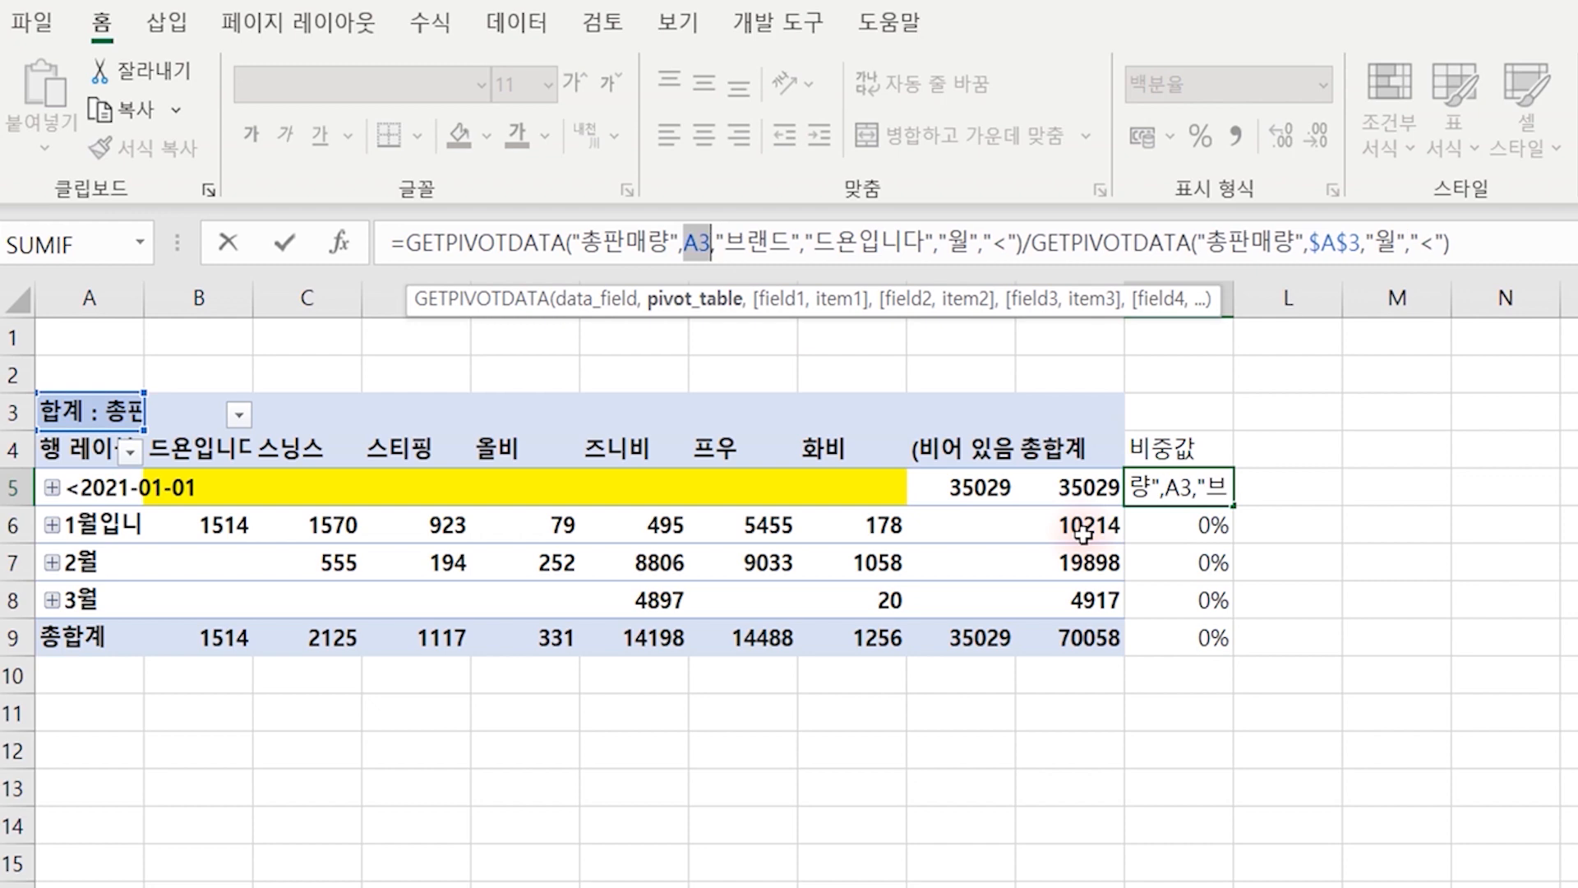
pyautogui.click(1321, 244)
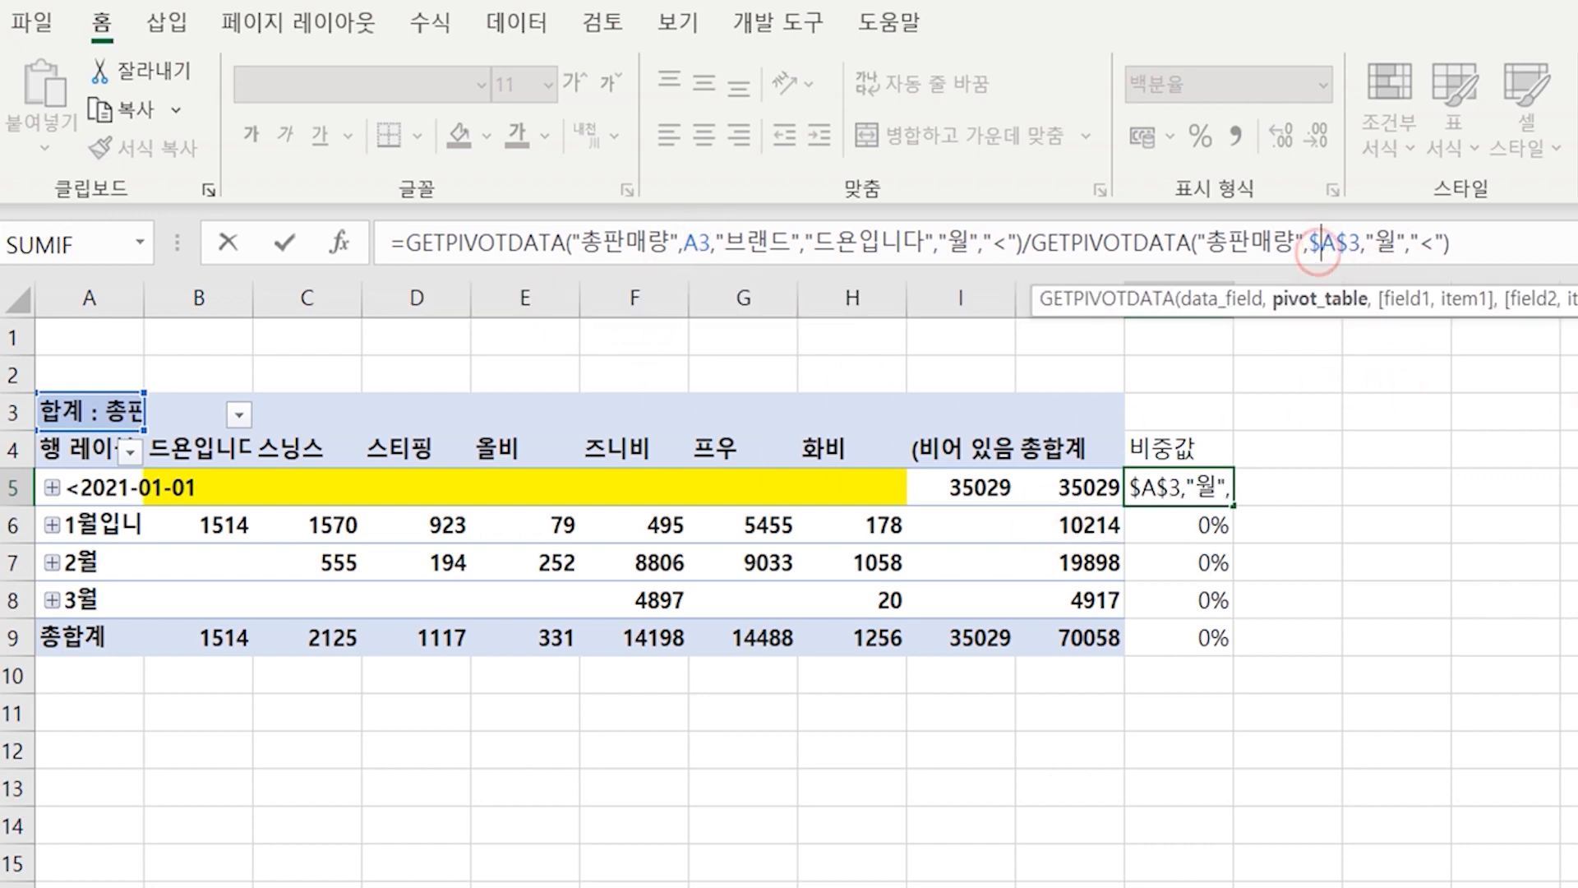
pyautogui.press('F4')
pyautogui.press('F4')
pyautogui.press('F4')
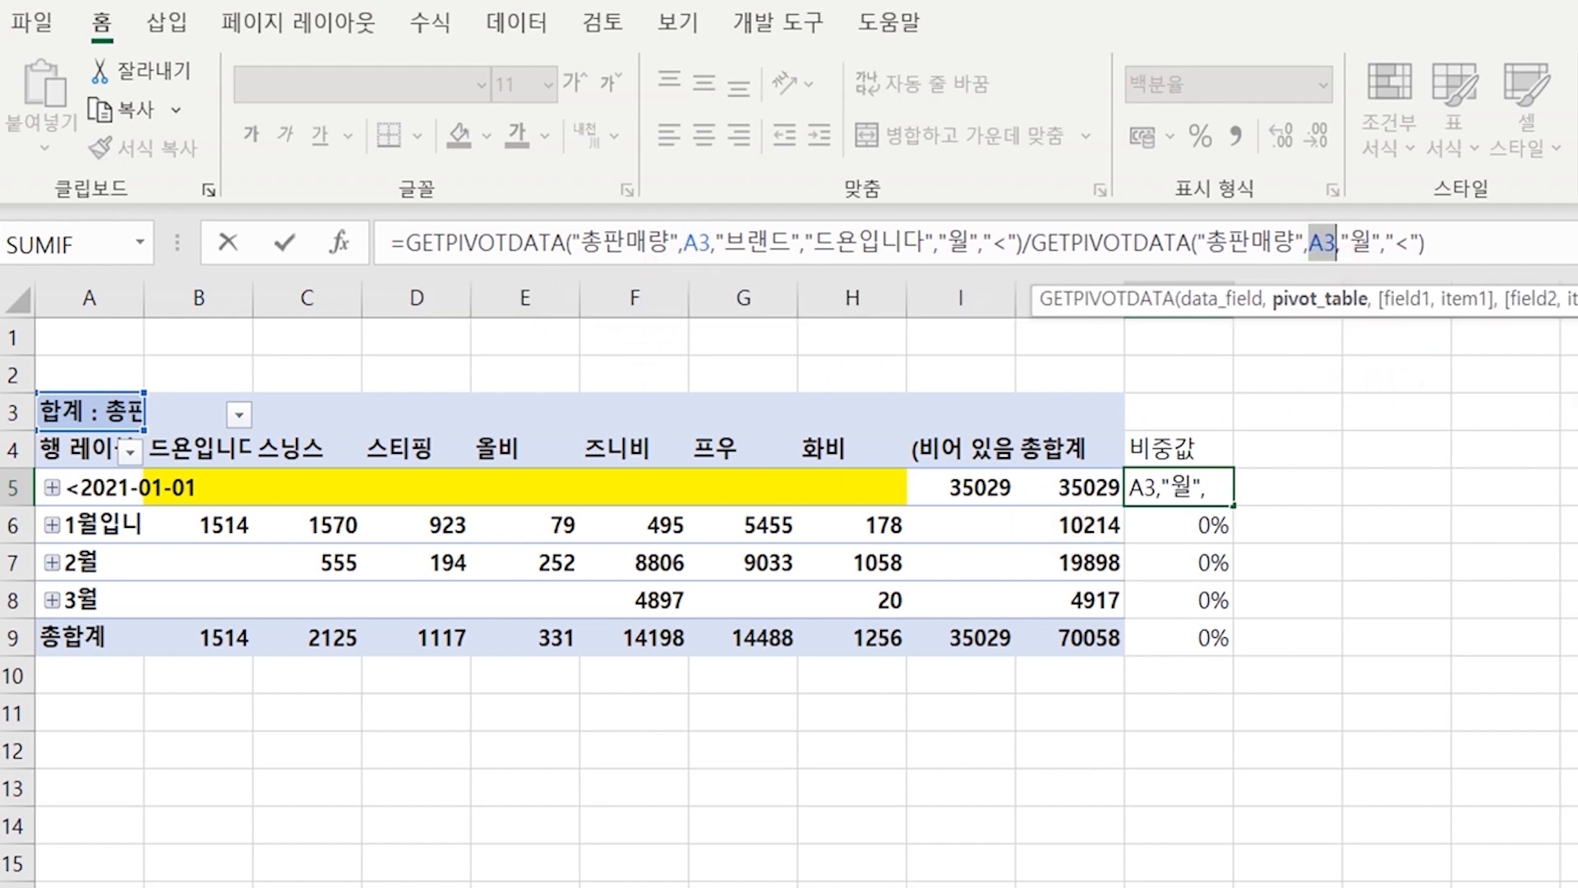
pyautogui.press('Return')
pyautogui.click(1208, 489)
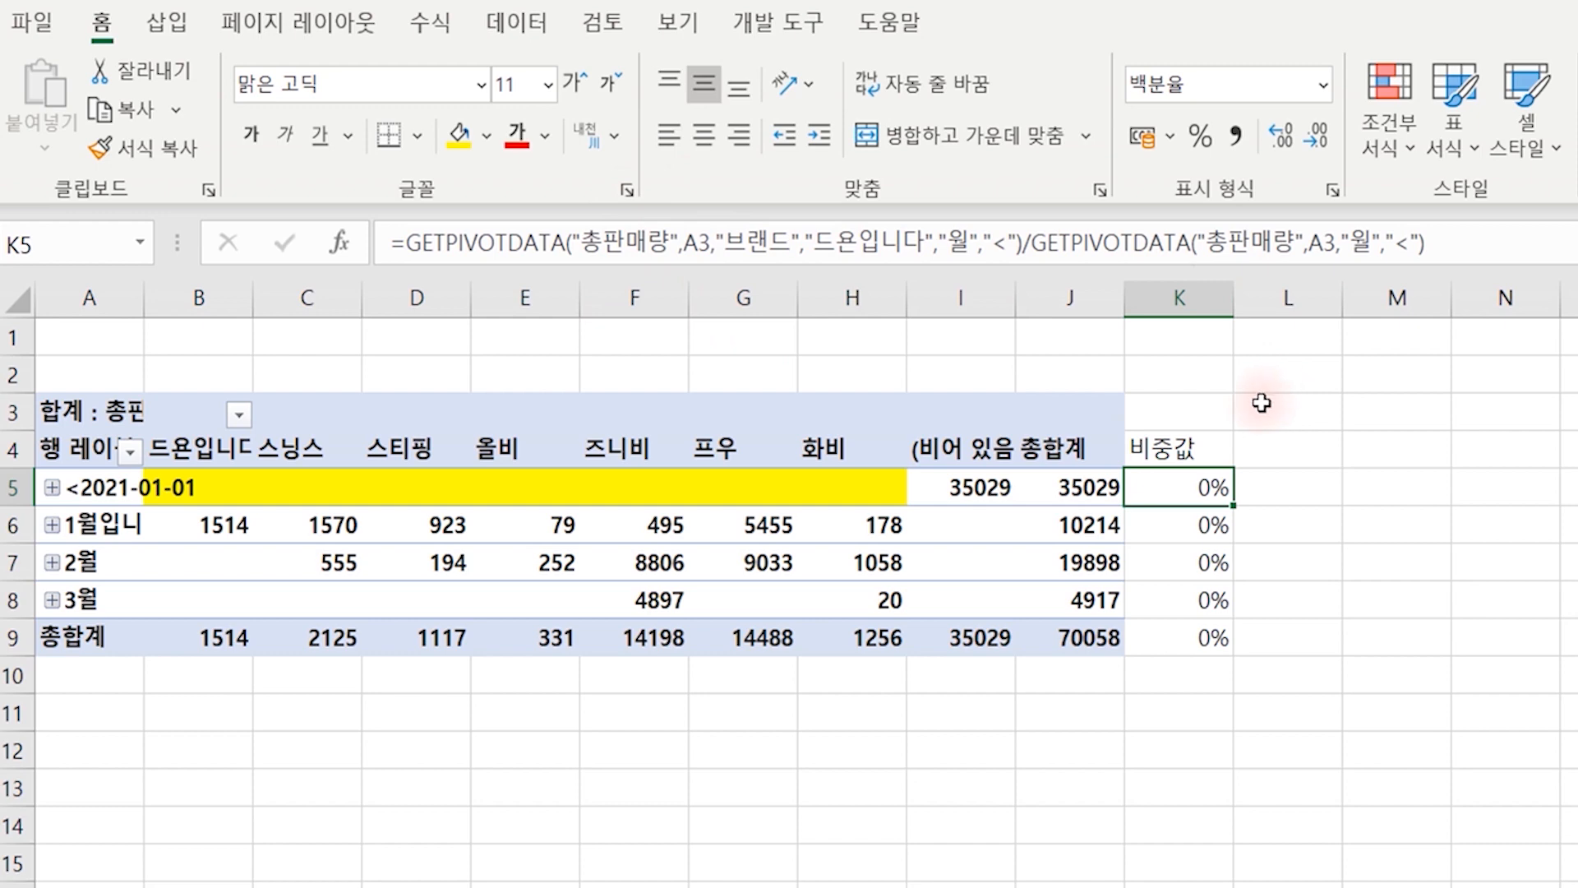
pyautogui.moveTo(1235, 508); pyautogui.dragTo(1233, 657)
# Examine the GETPIVOTDATA formulas in K5:K9 and compare them with the 드욘입니다 and 총합계 cells of each pivot row.
pyautogui.click(1208, 526)
pyautogui.click(1200, 562)
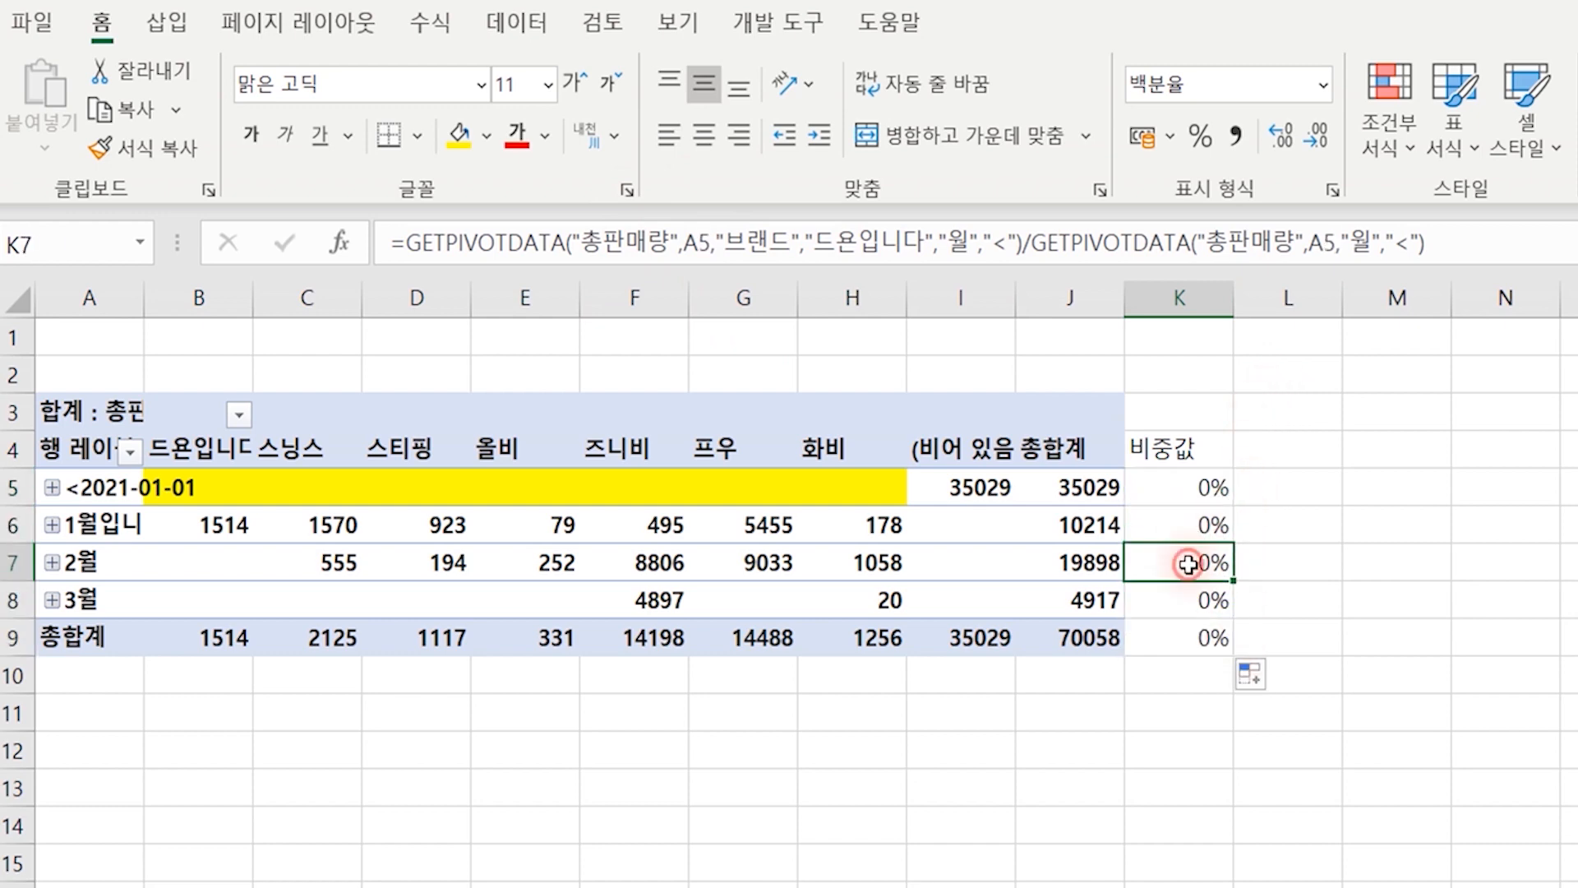
pyautogui.click(1200, 600)
pyautogui.click(1172, 637)
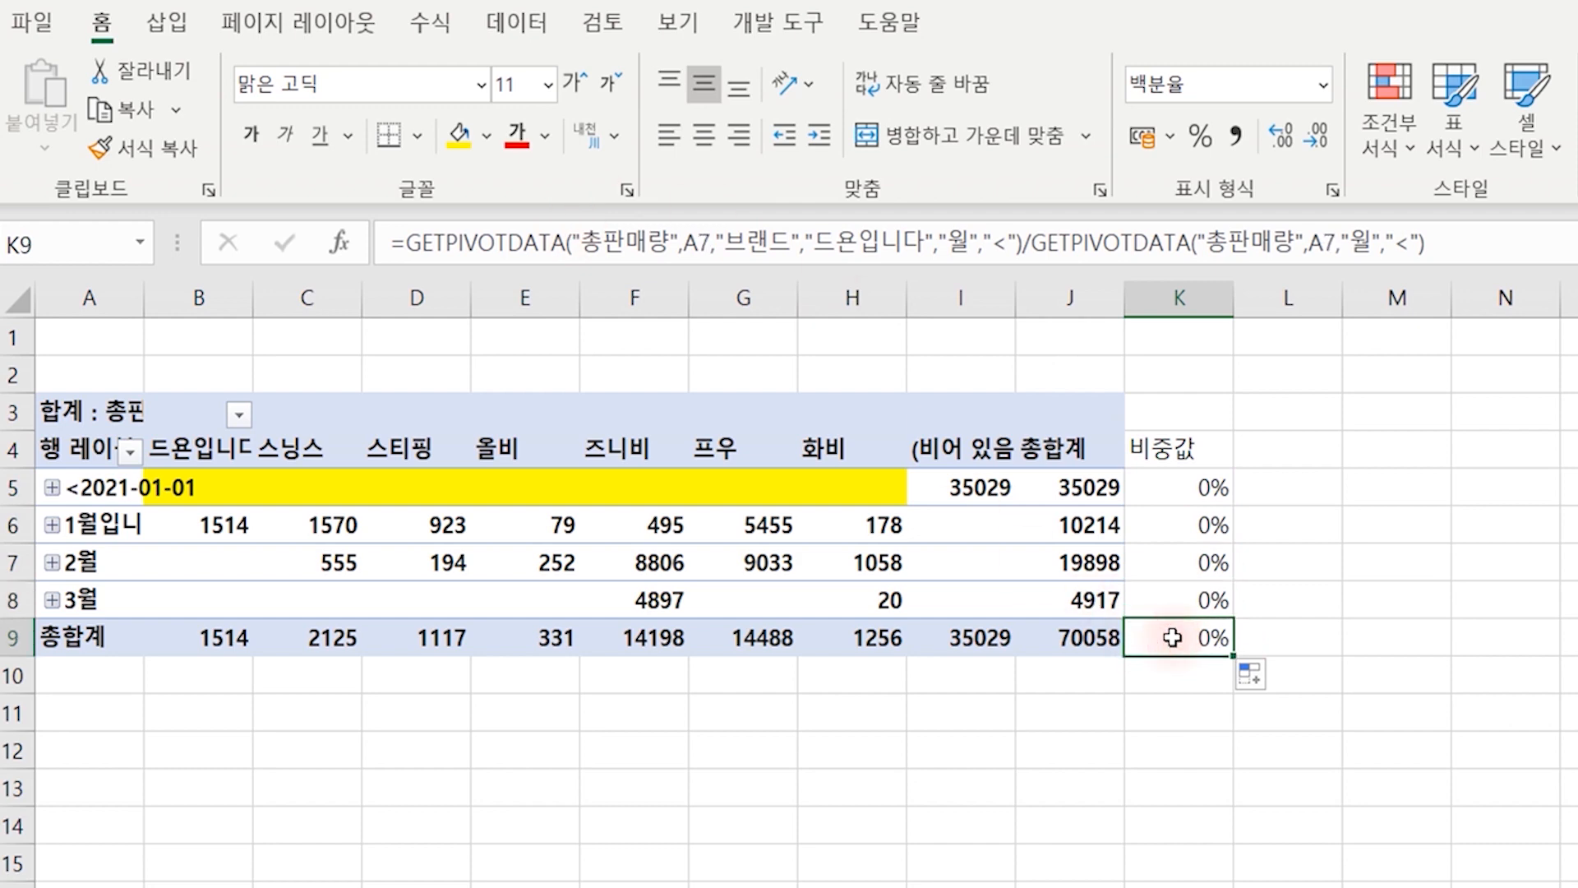
pyautogui.click(1188, 486)
pyautogui.click(1185, 526)
pyautogui.click(1180, 562)
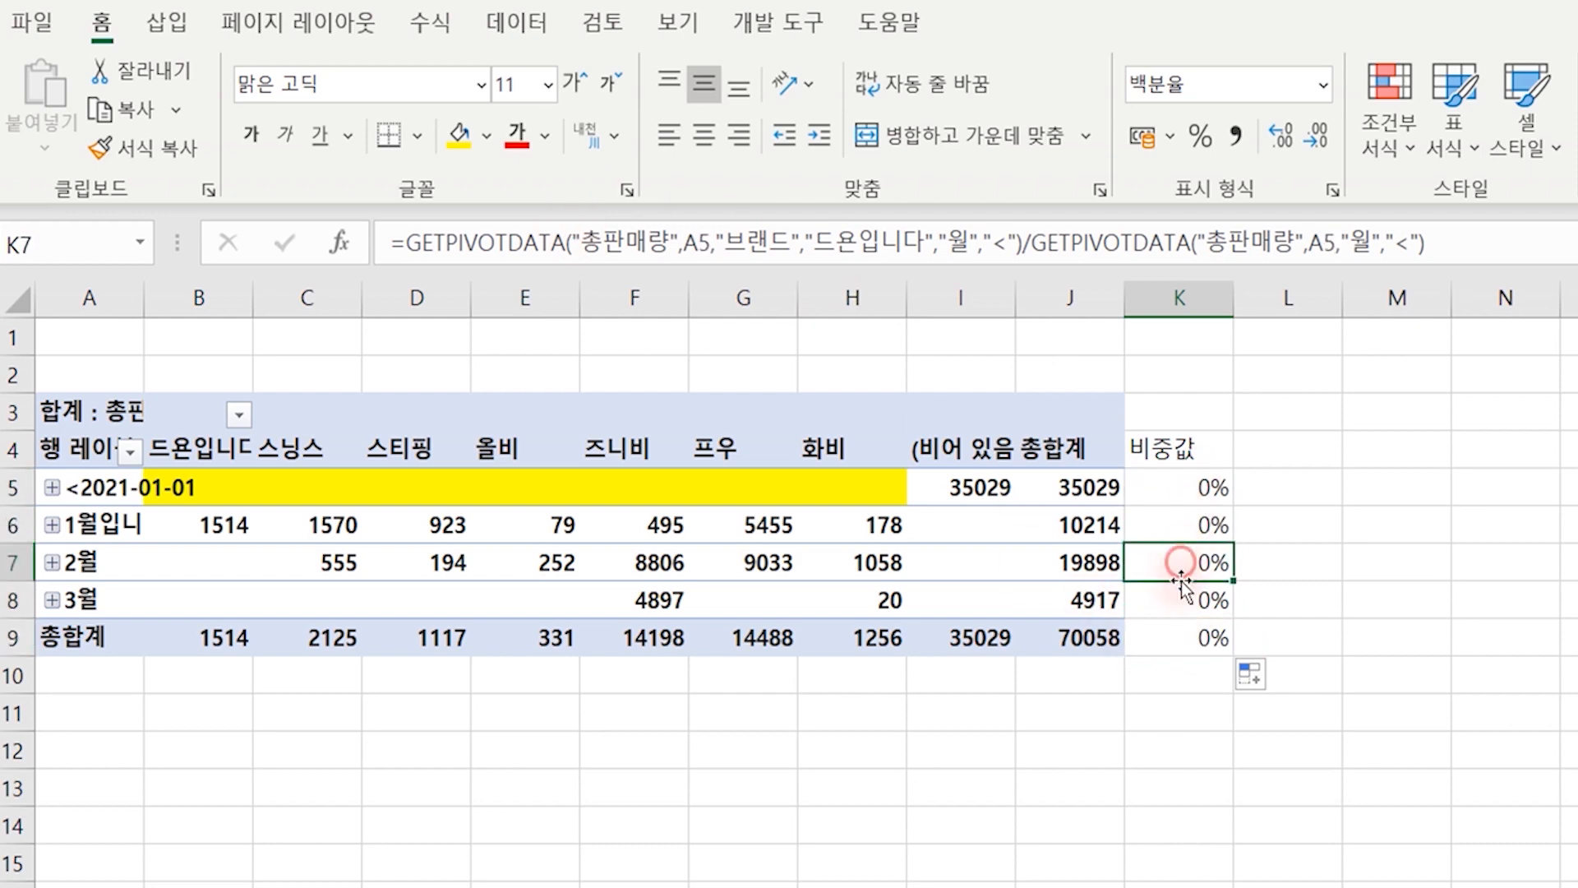
pyautogui.click(1177, 600)
pyautogui.click(1175, 638)
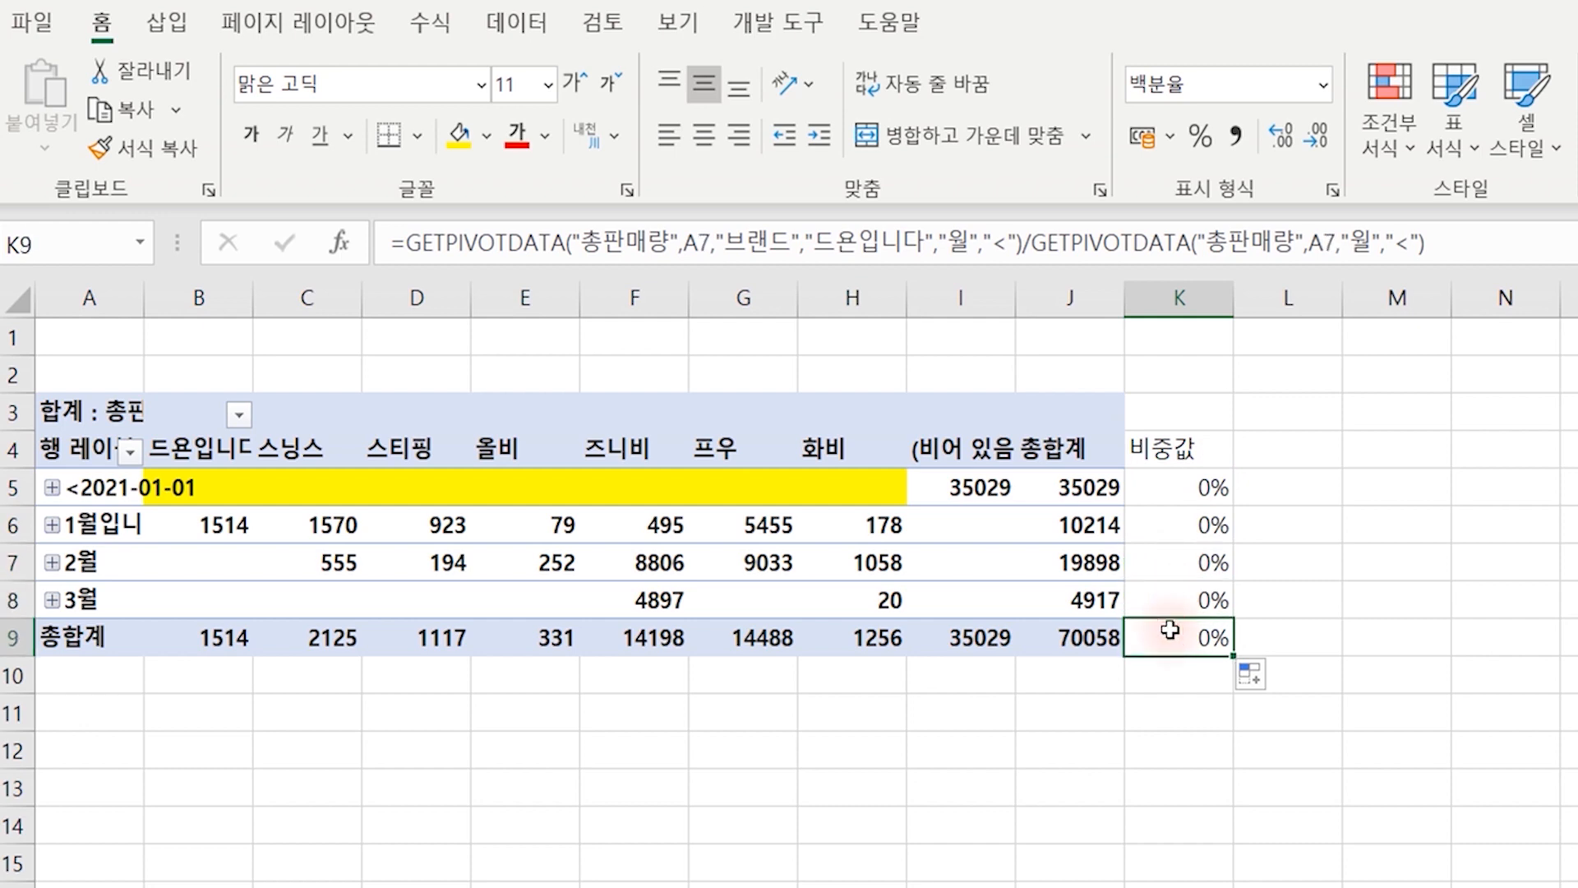
pyautogui.click(1090, 490)
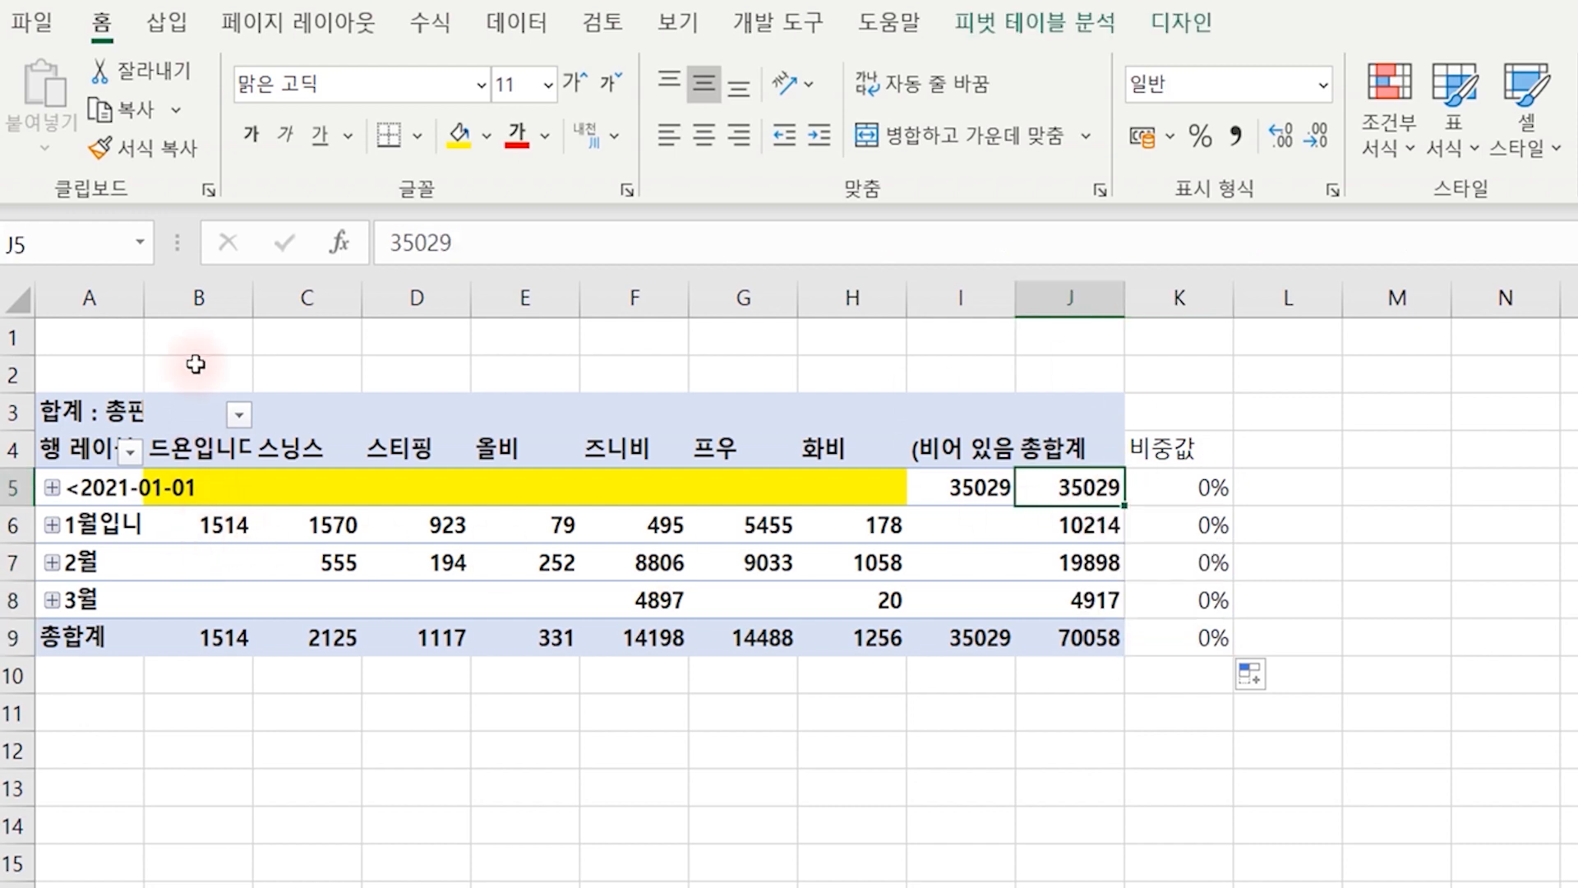
pyautogui.click(229, 526)
pyautogui.click(230, 569)
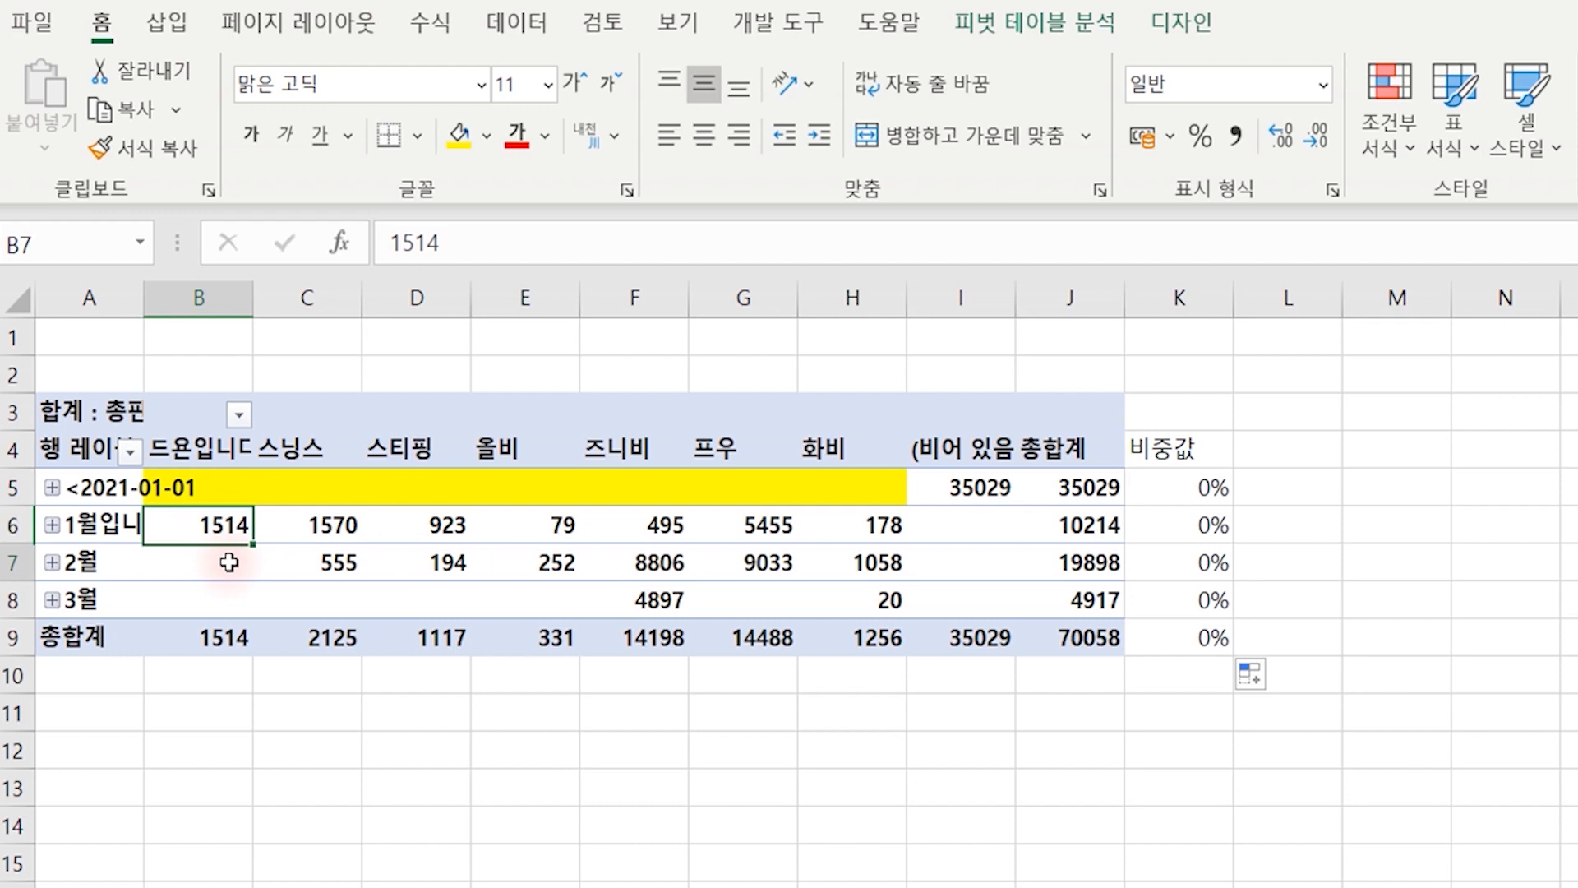
pyautogui.click(235, 611)
pyautogui.click(216, 645)
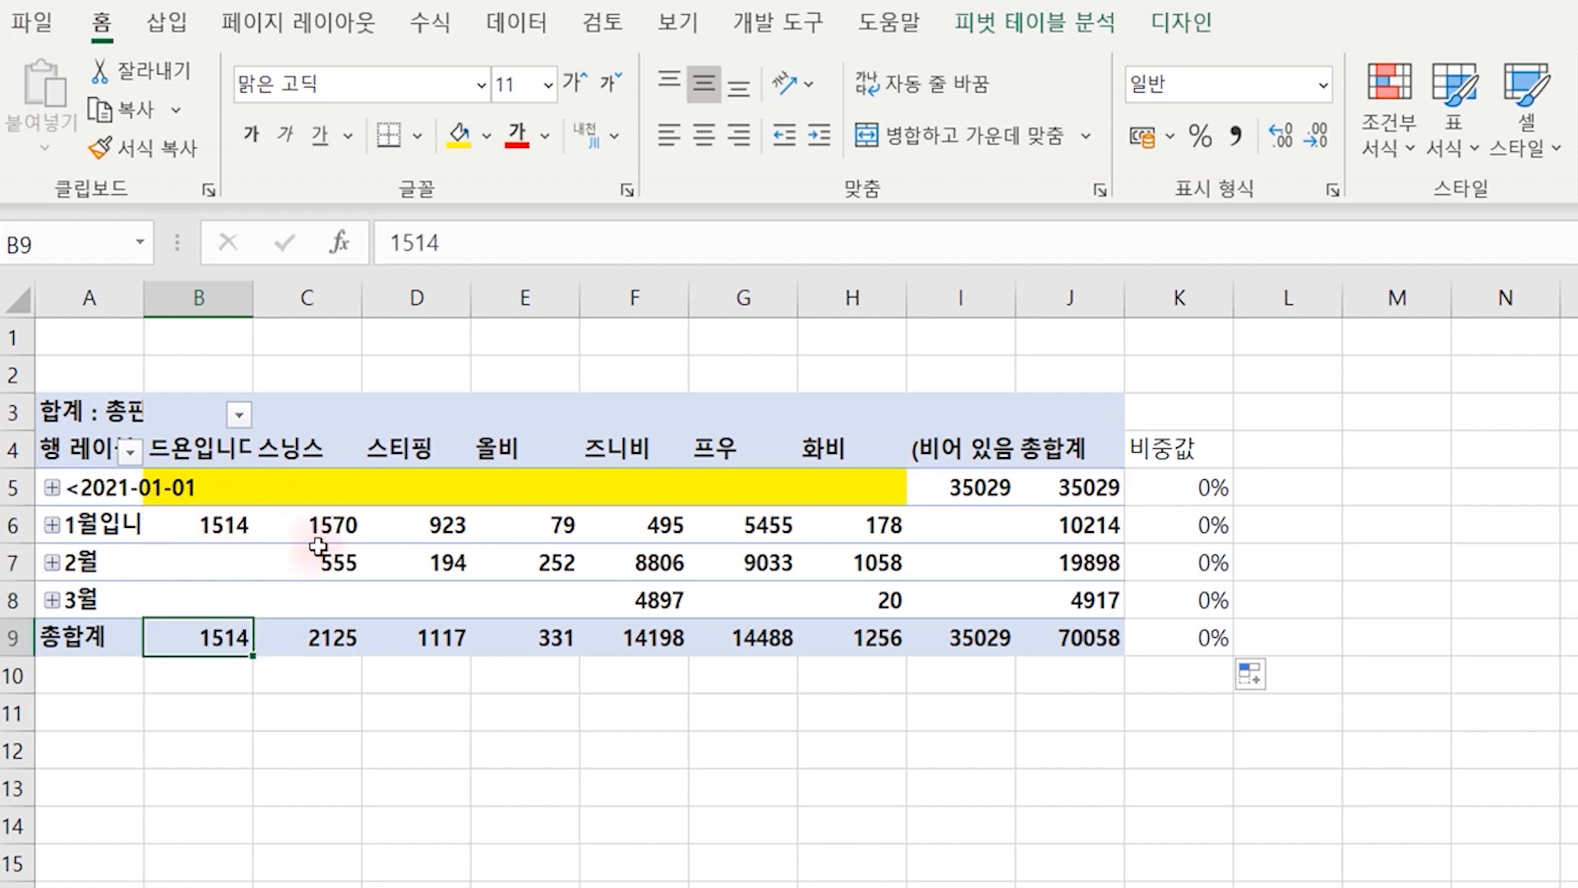
pyautogui.click(1179, 525)
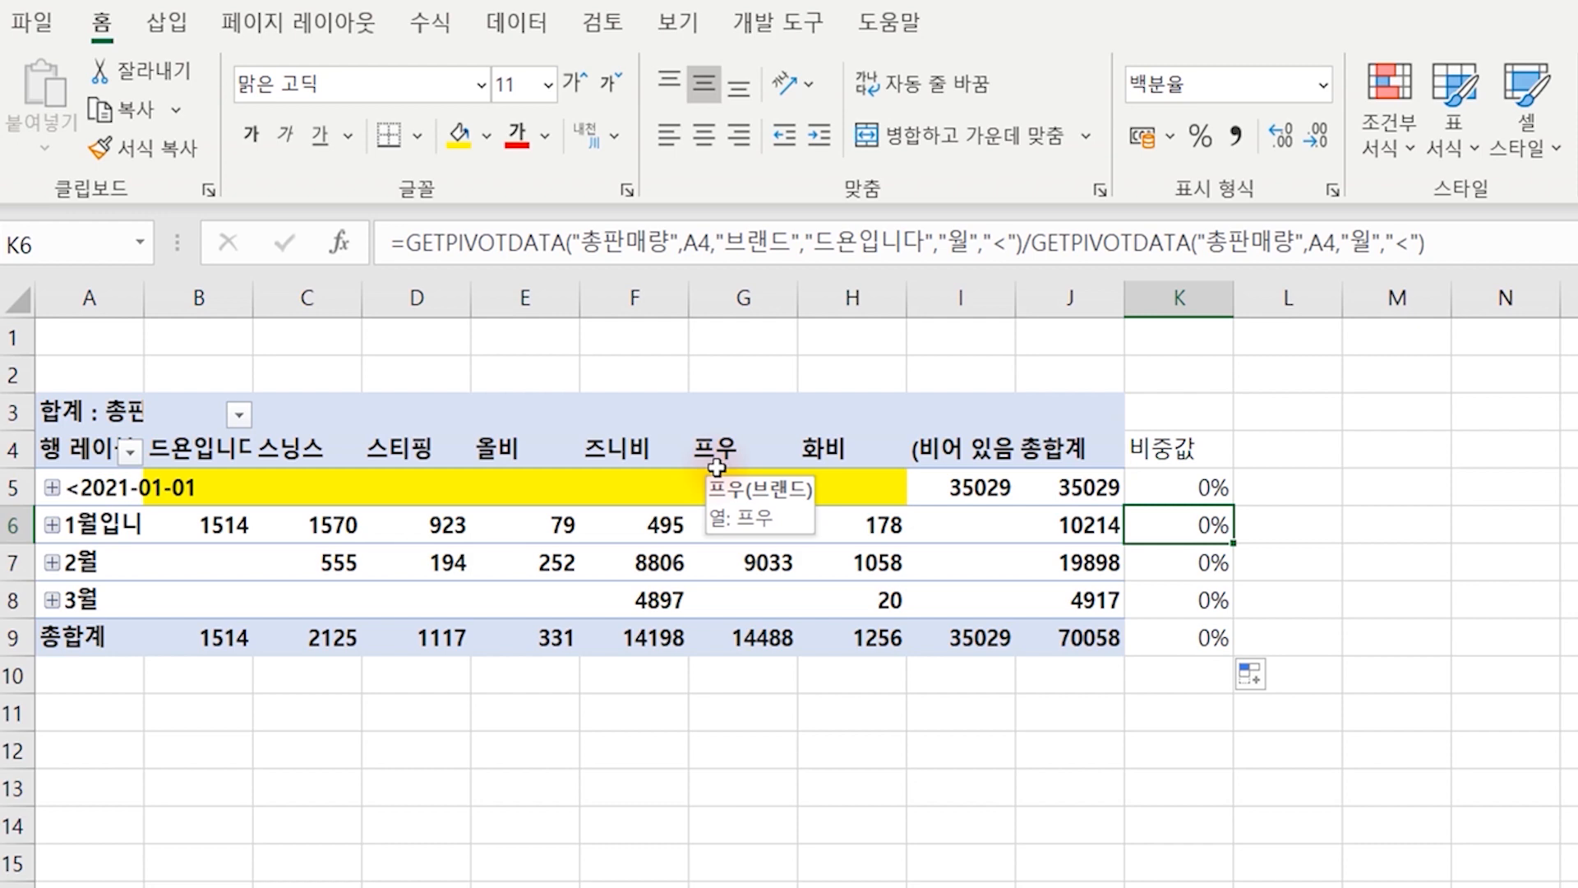
# Clear K3:K12 beside the pivot table and enter the formula =B2/J2 in K2, referencing cells above the pivot table.
pyautogui.moveTo(1191, 408); pyautogui.dragTo(1184, 750)
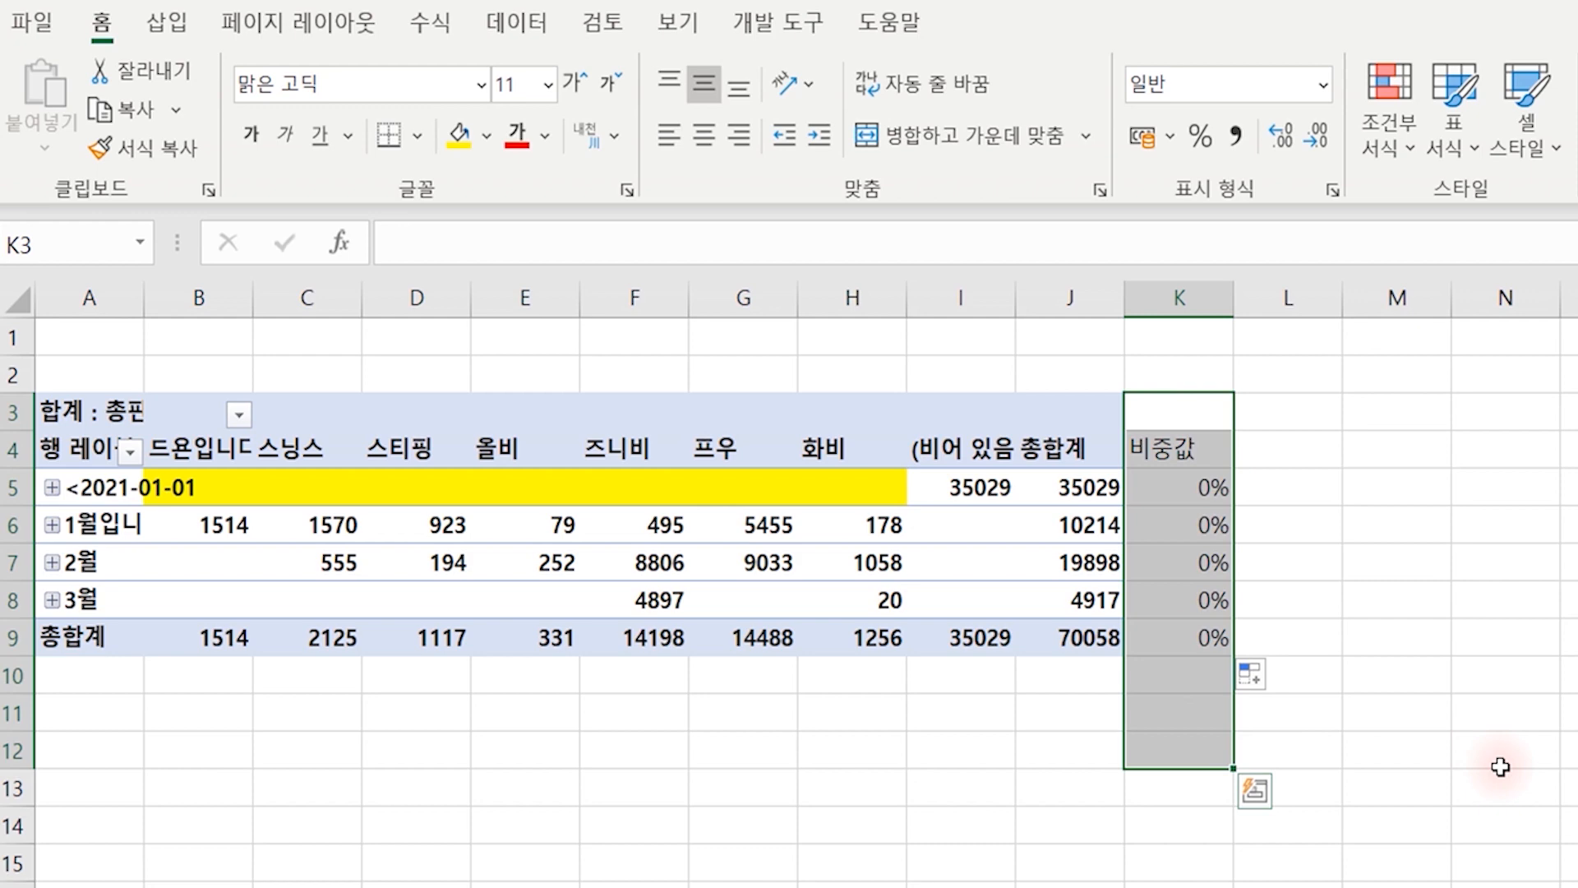
pyautogui.press('Delete')
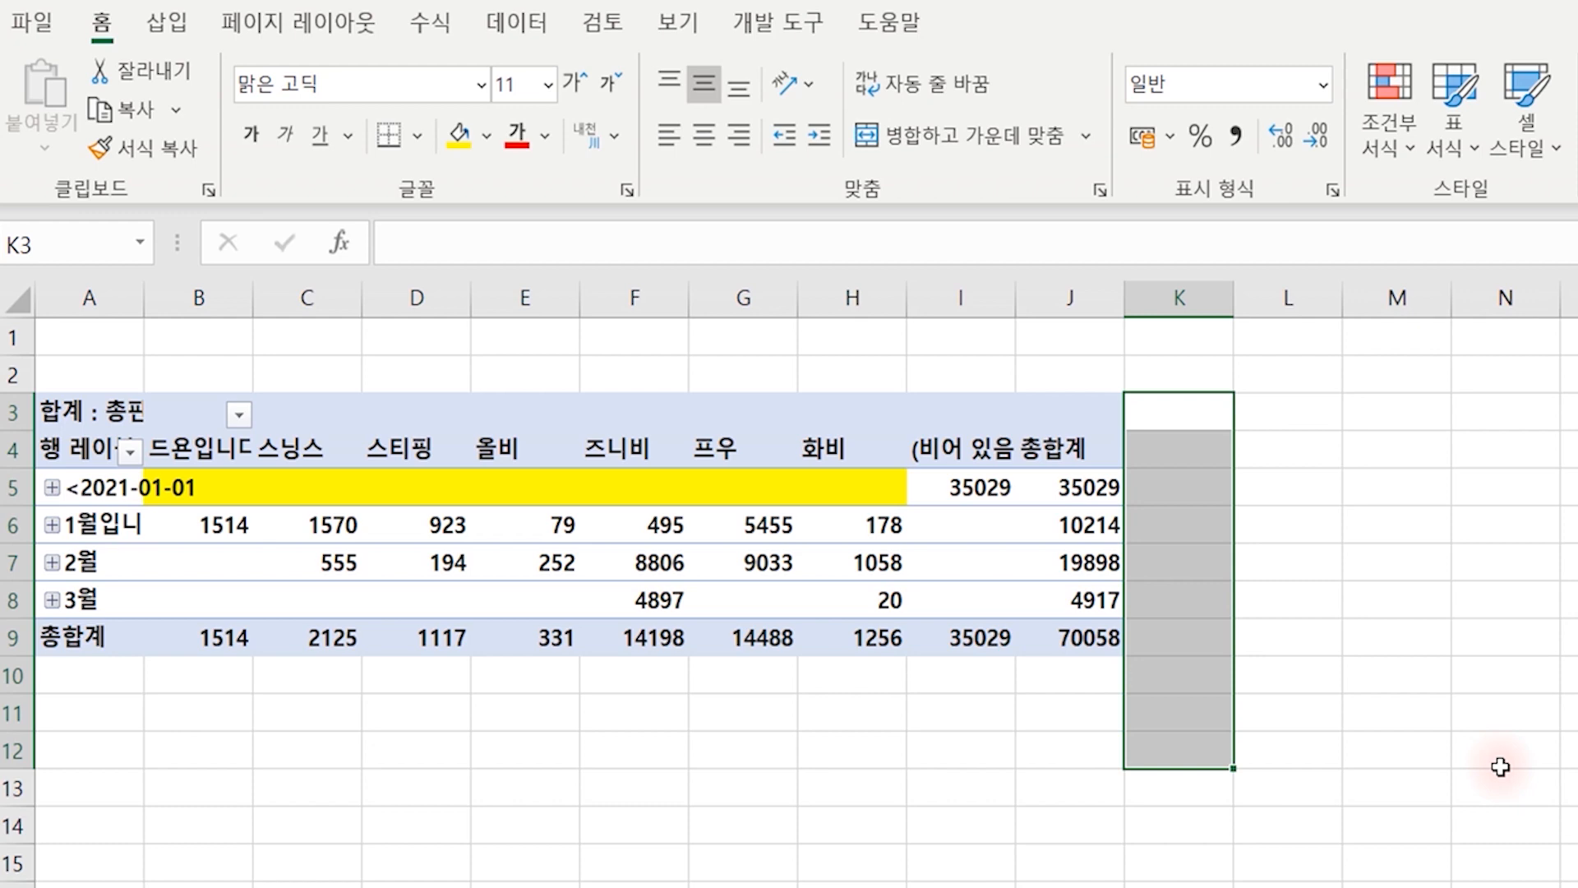
pyautogui.click(1173, 375)
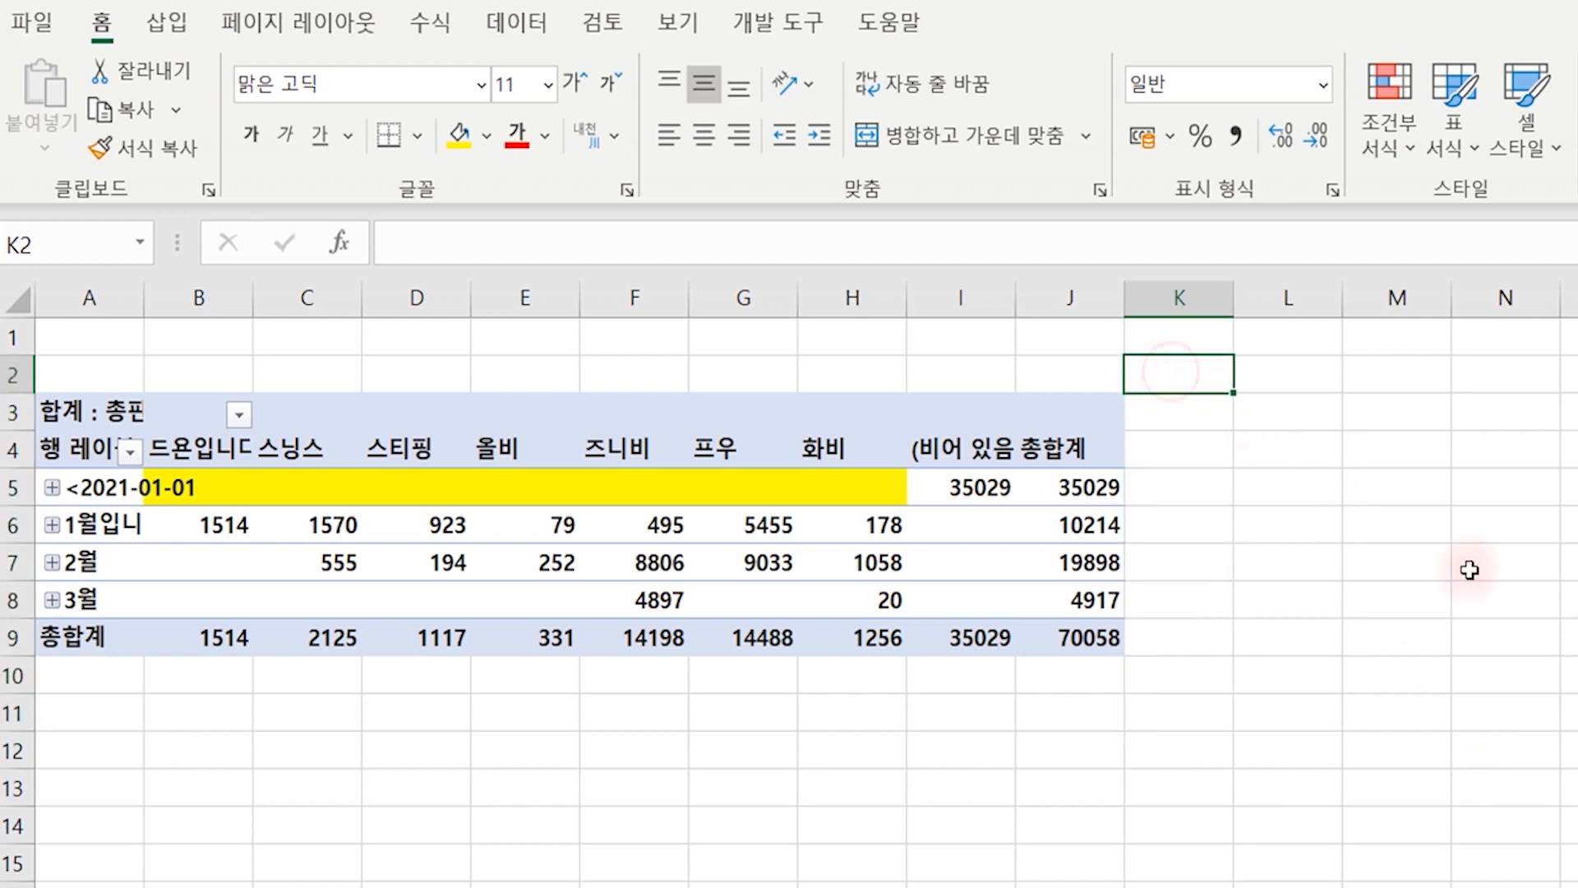
pyautogui.write('=')
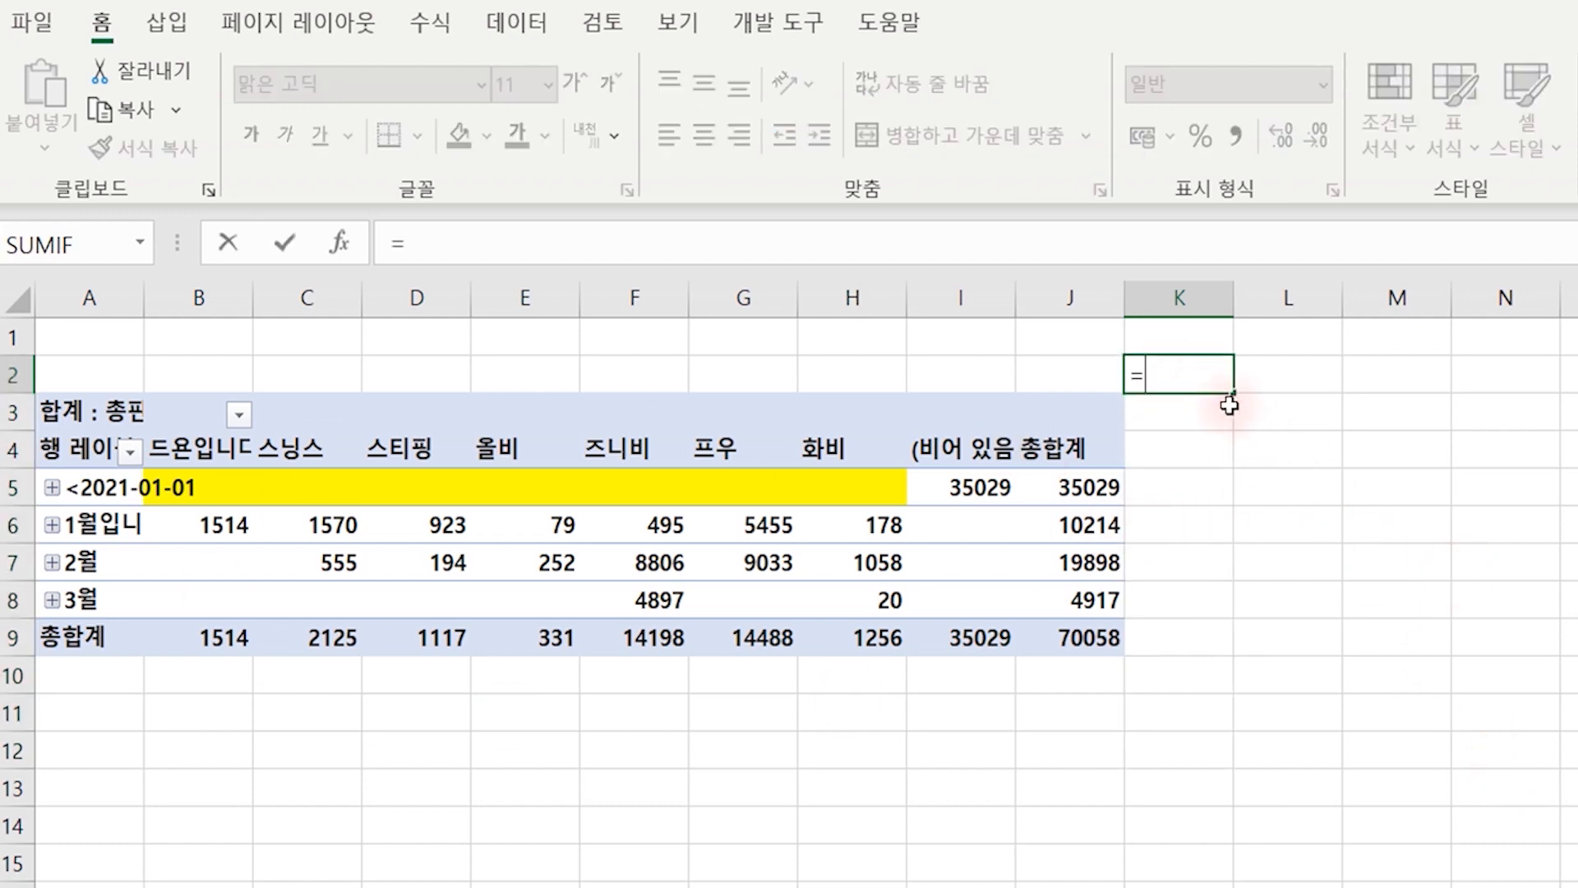
pyautogui.click(187, 377)
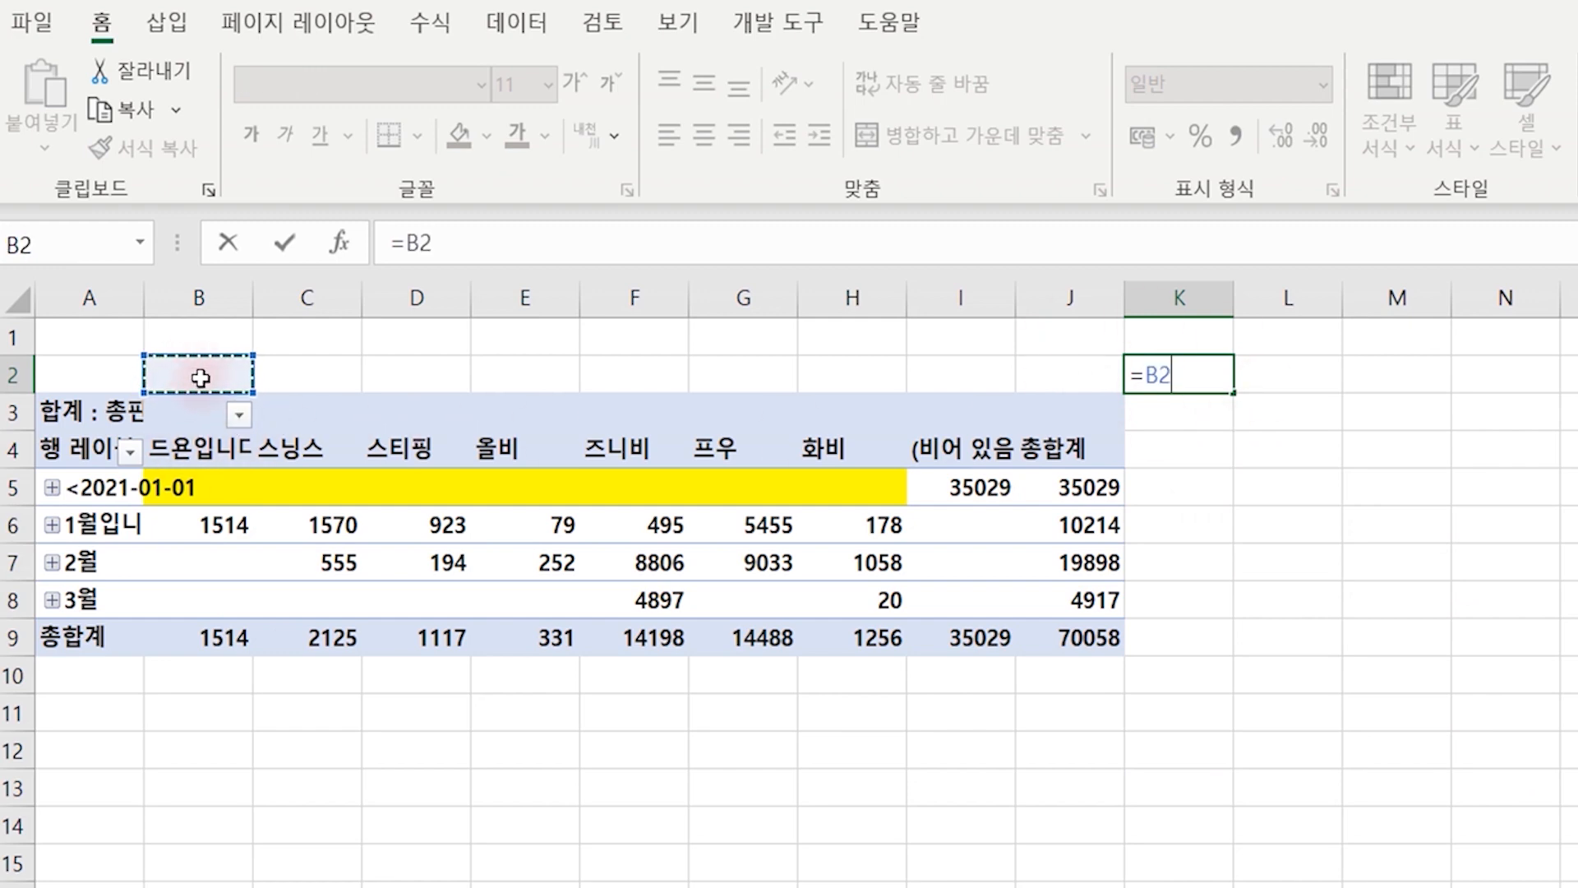
pyautogui.write('/')
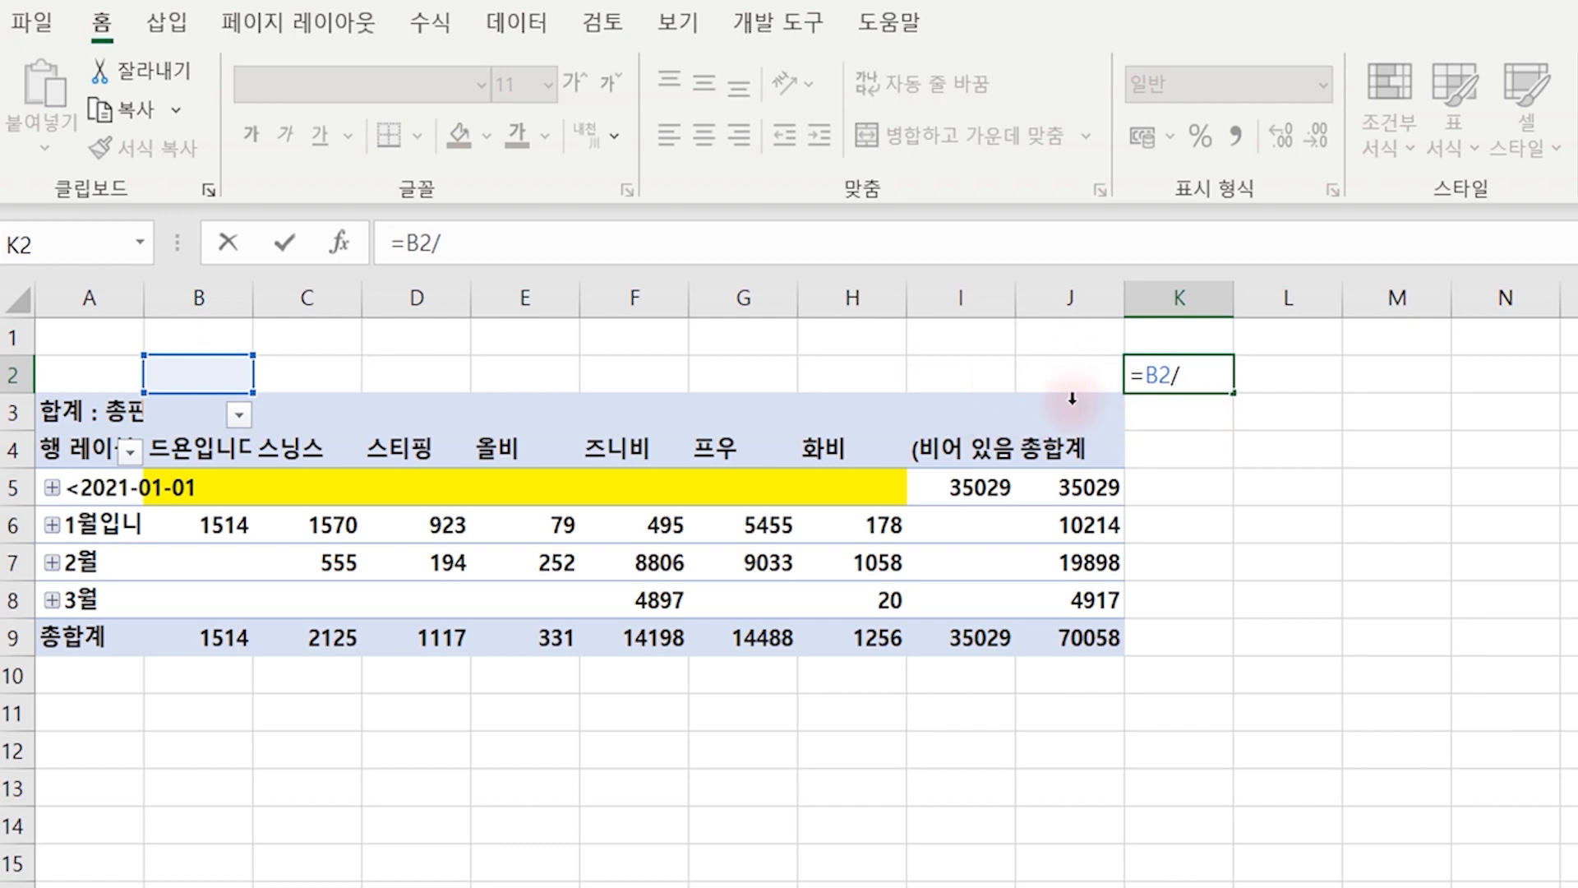
pyautogui.click(1053, 374)
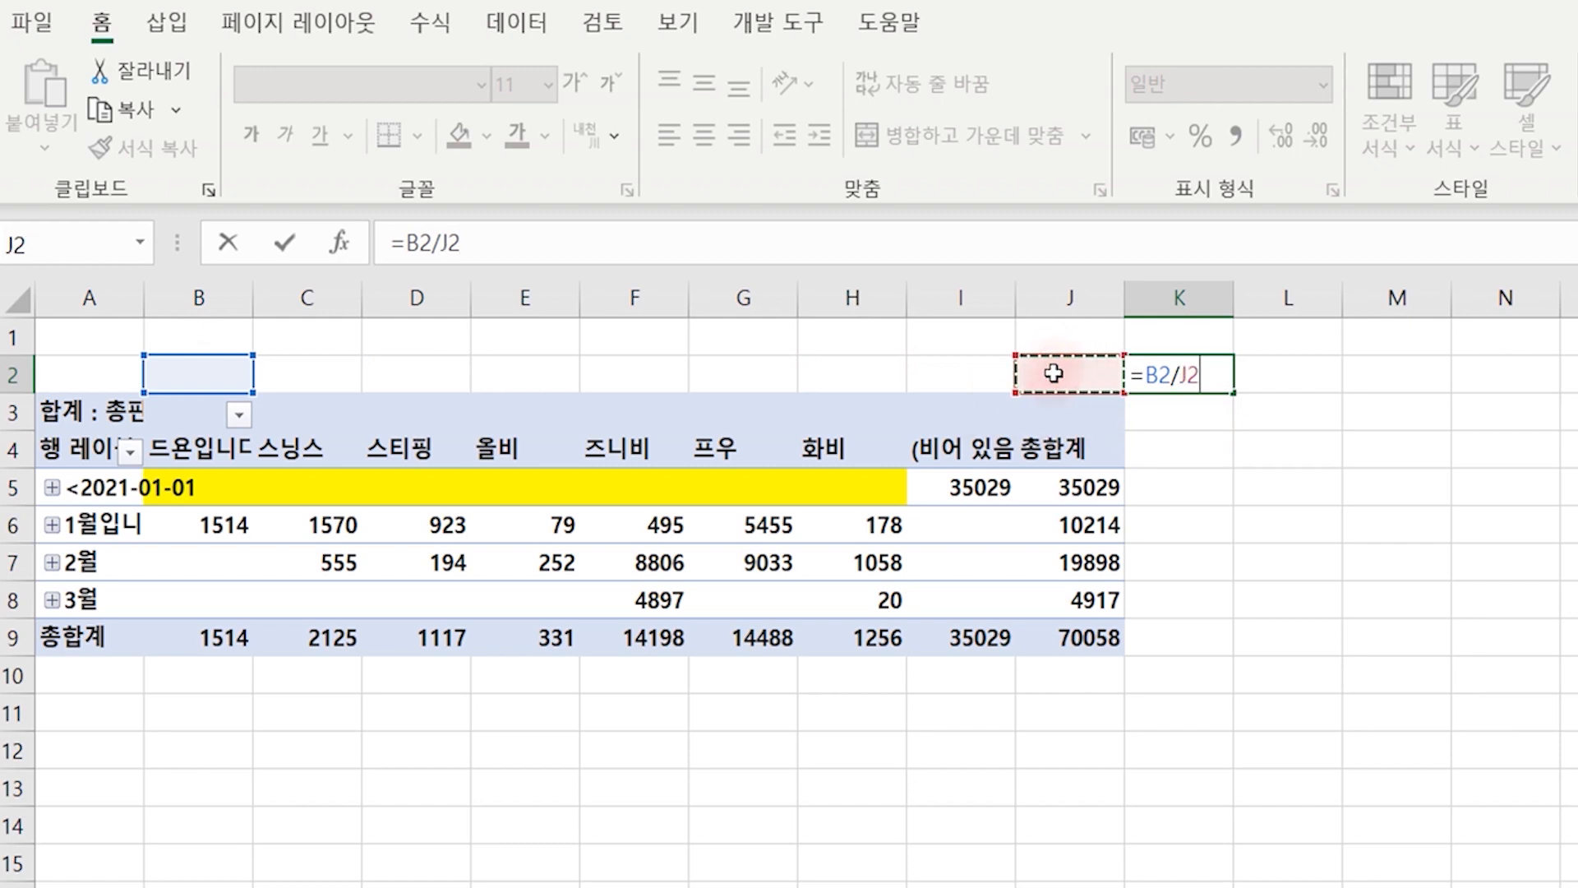
pyautogui.press('Return')
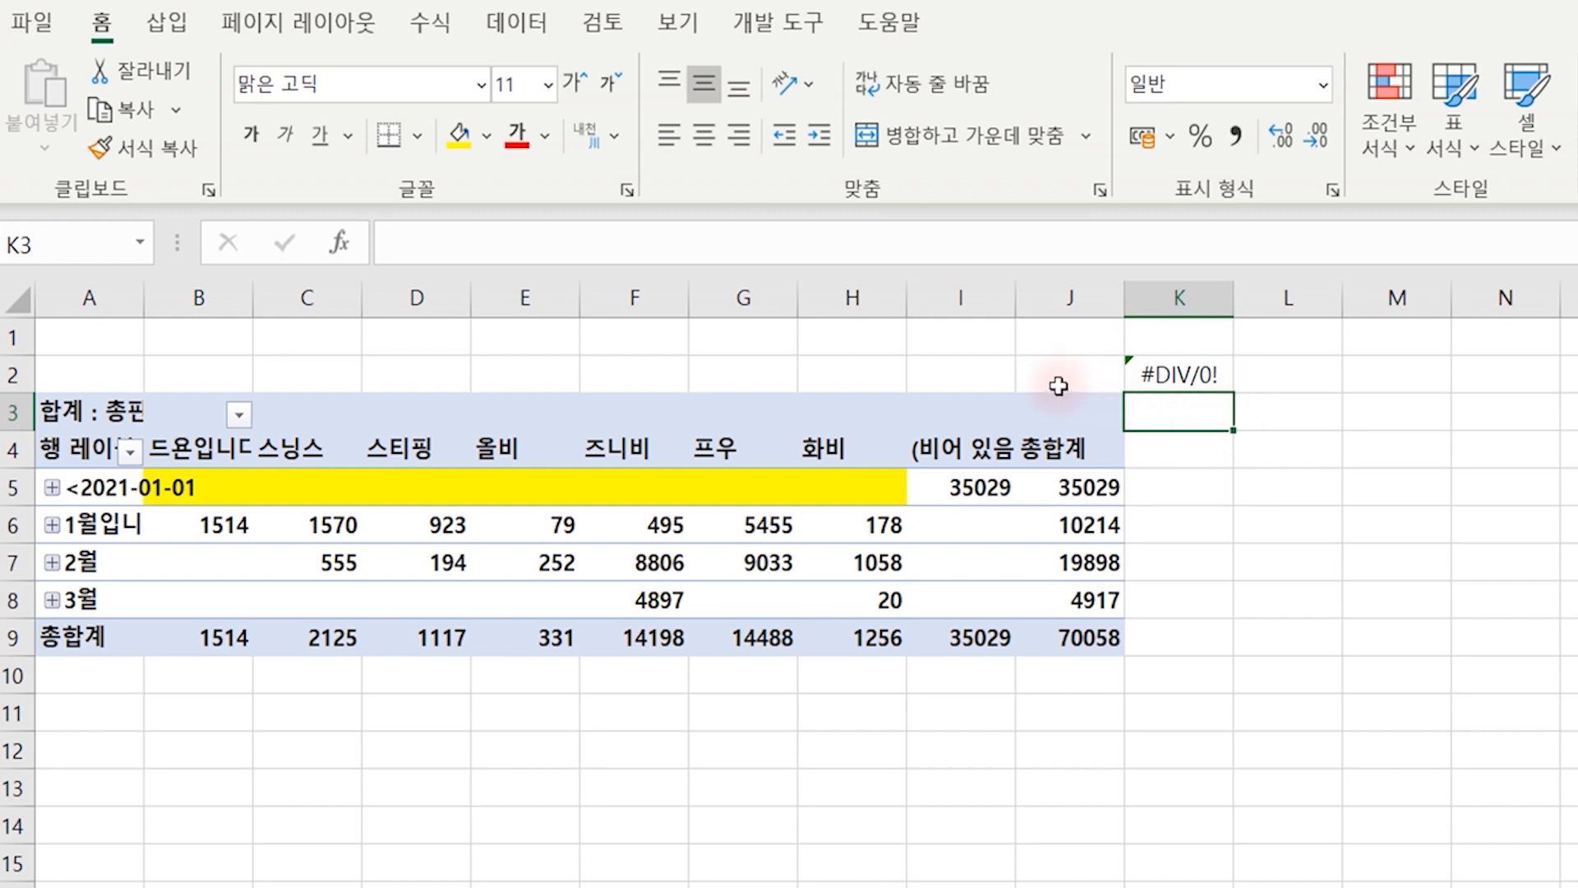
# Fill the K2 formula down to K9 and format the filled cells as percentages.
pyautogui.click(1210, 378)
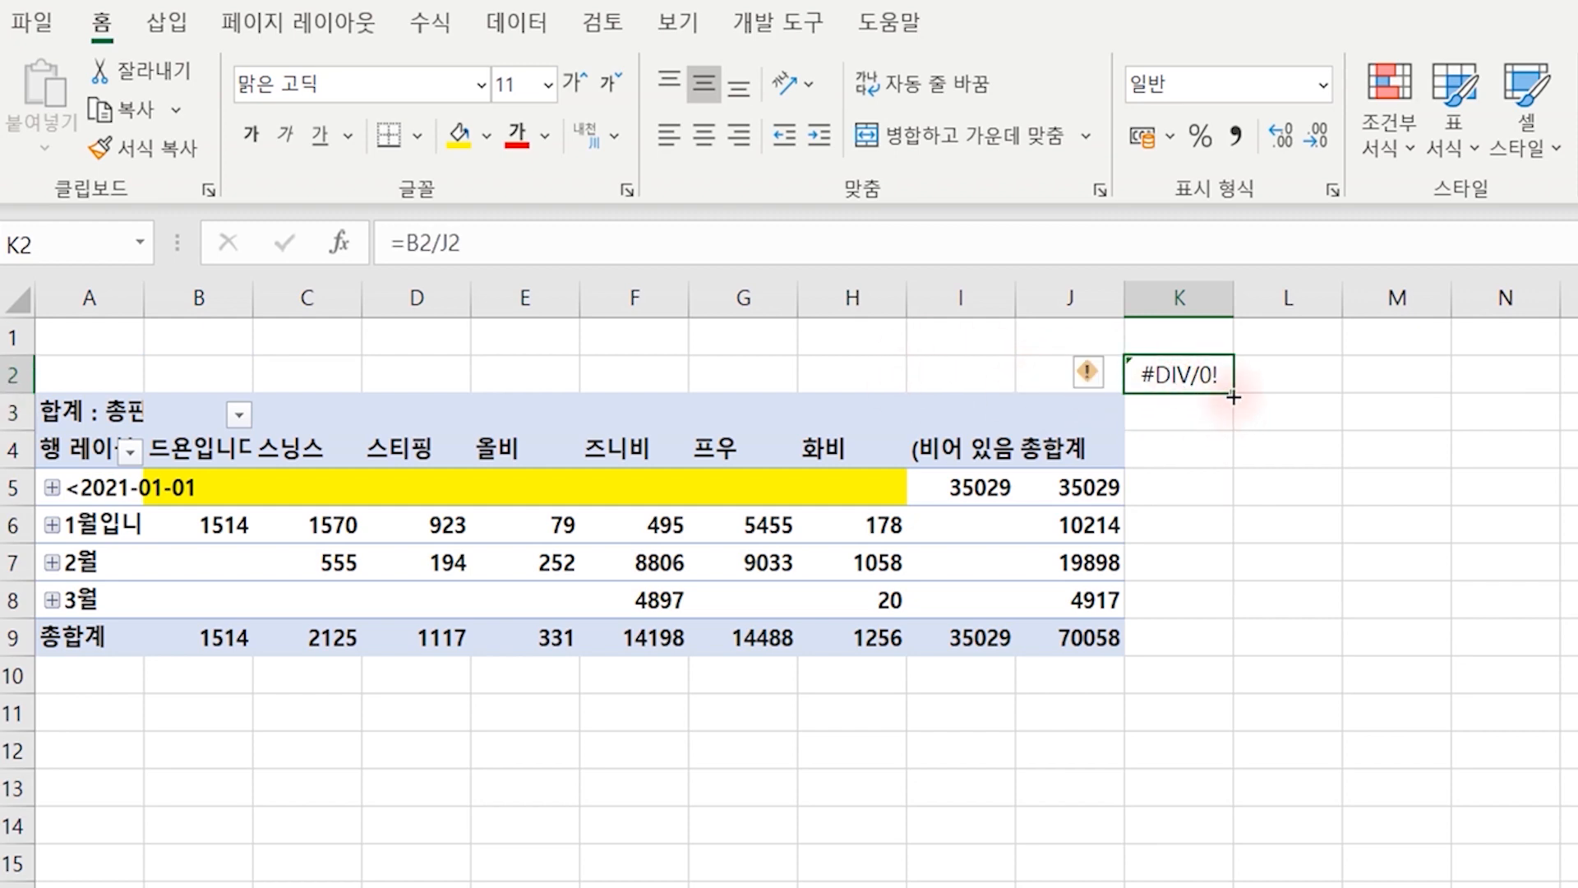
pyautogui.moveTo(1233, 392); pyautogui.dragTo(1232, 654)
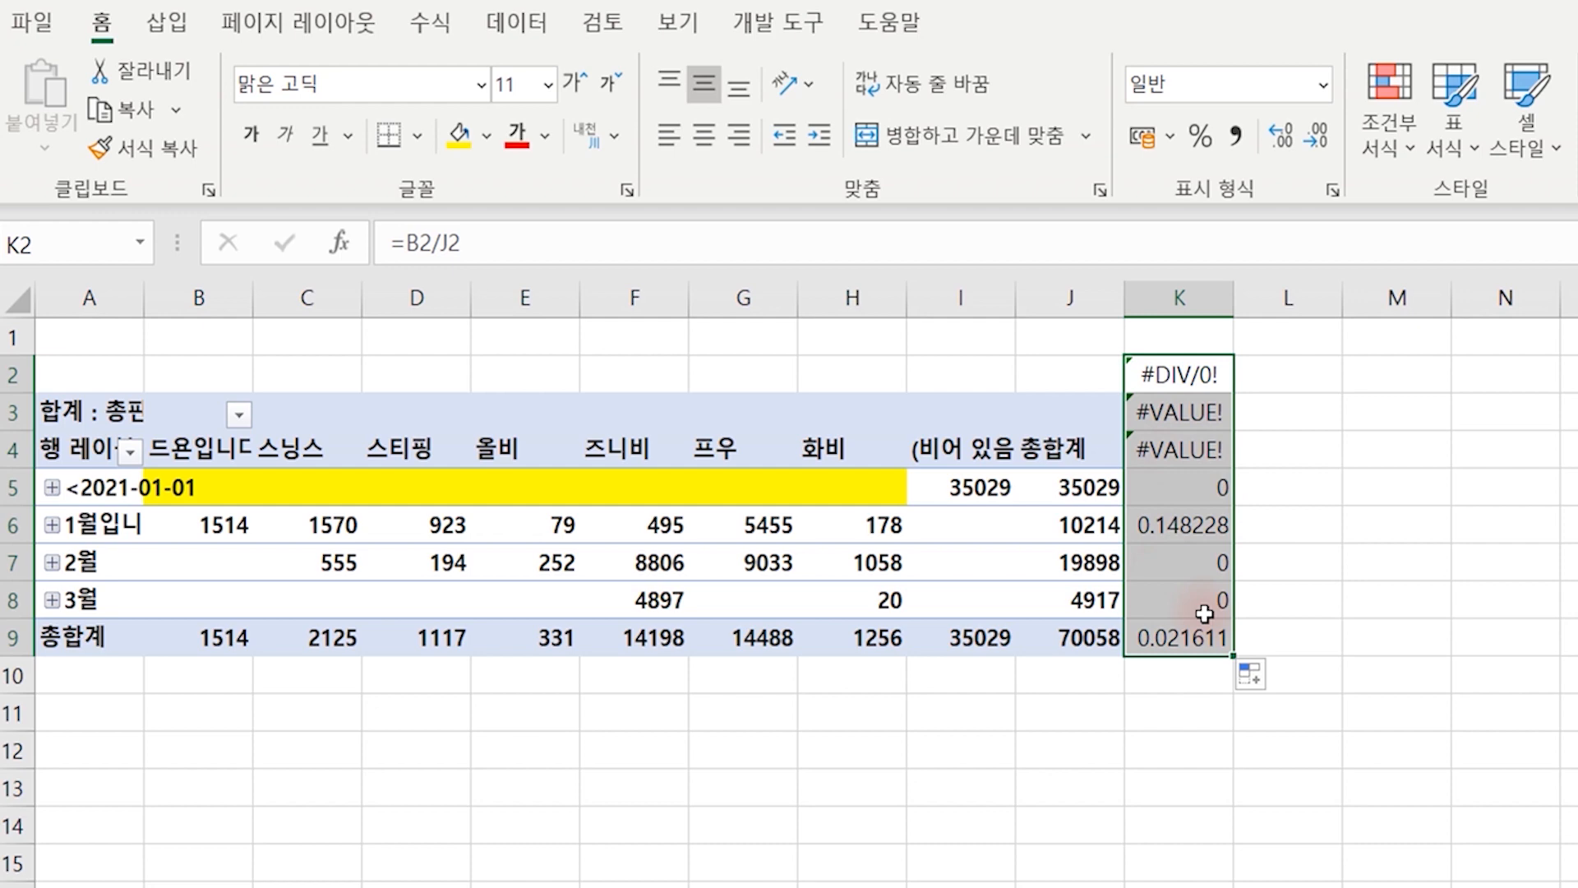
pyautogui.click(1198, 138)
pyautogui.click(1529, 639)
# Check the filled formulas in K5:K9 against the 드욘입니다 and 총합계 values in the matching pivot rows.
pyautogui.click(1196, 491)
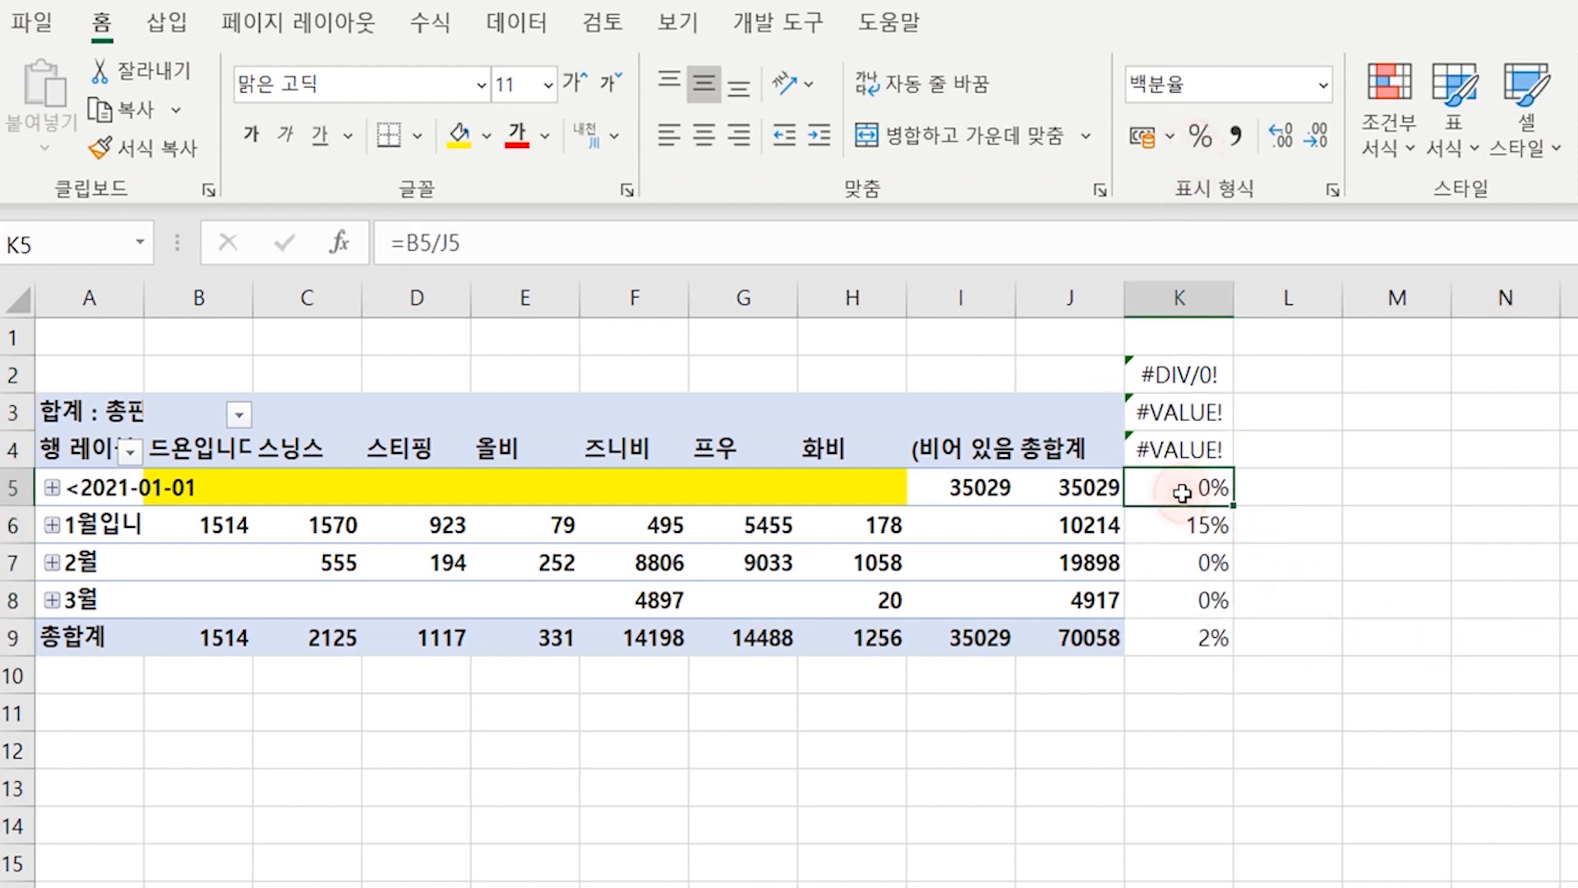
pyautogui.click(1214, 528)
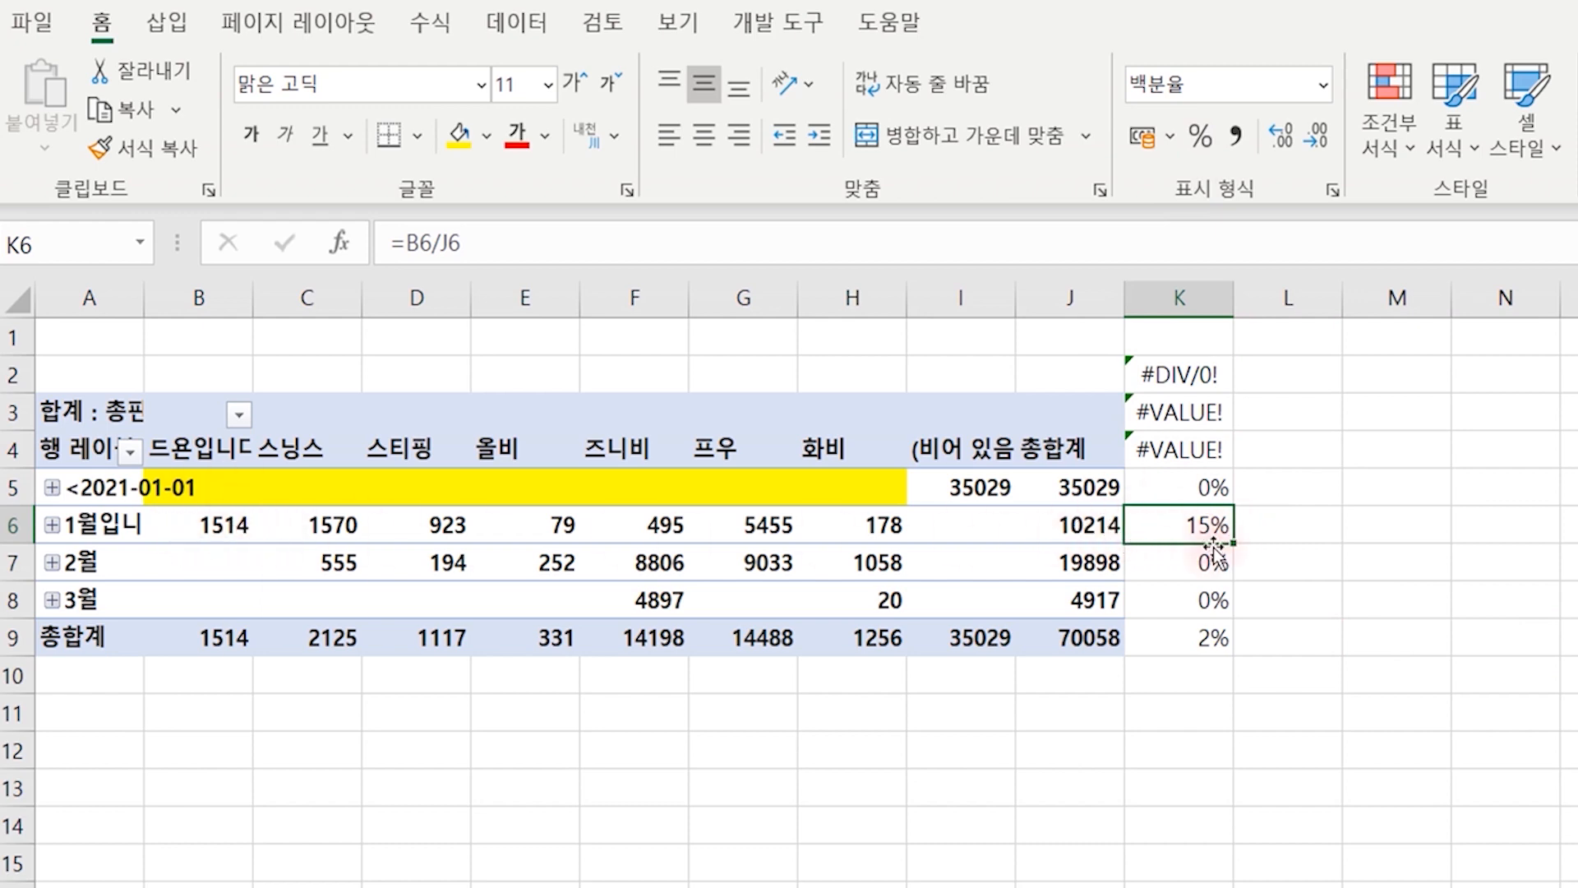
pyautogui.click(226, 598)
pyautogui.click(1192, 565)
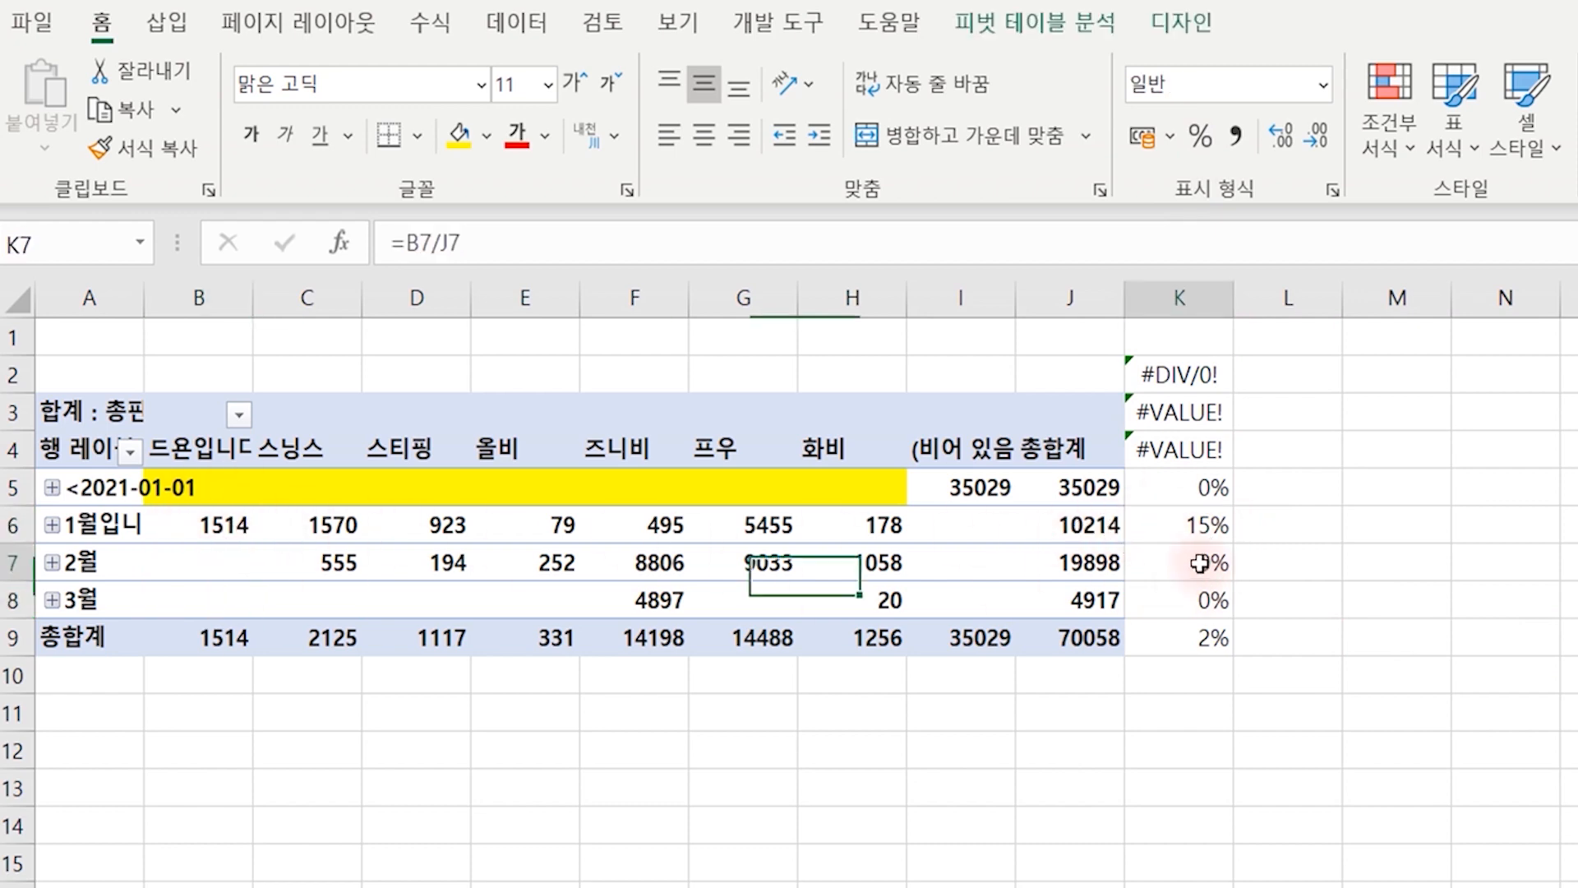
pyautogui.click(1198, 604)
pyautogui.click(1085, 639)
pyautogui.click(219, 636)
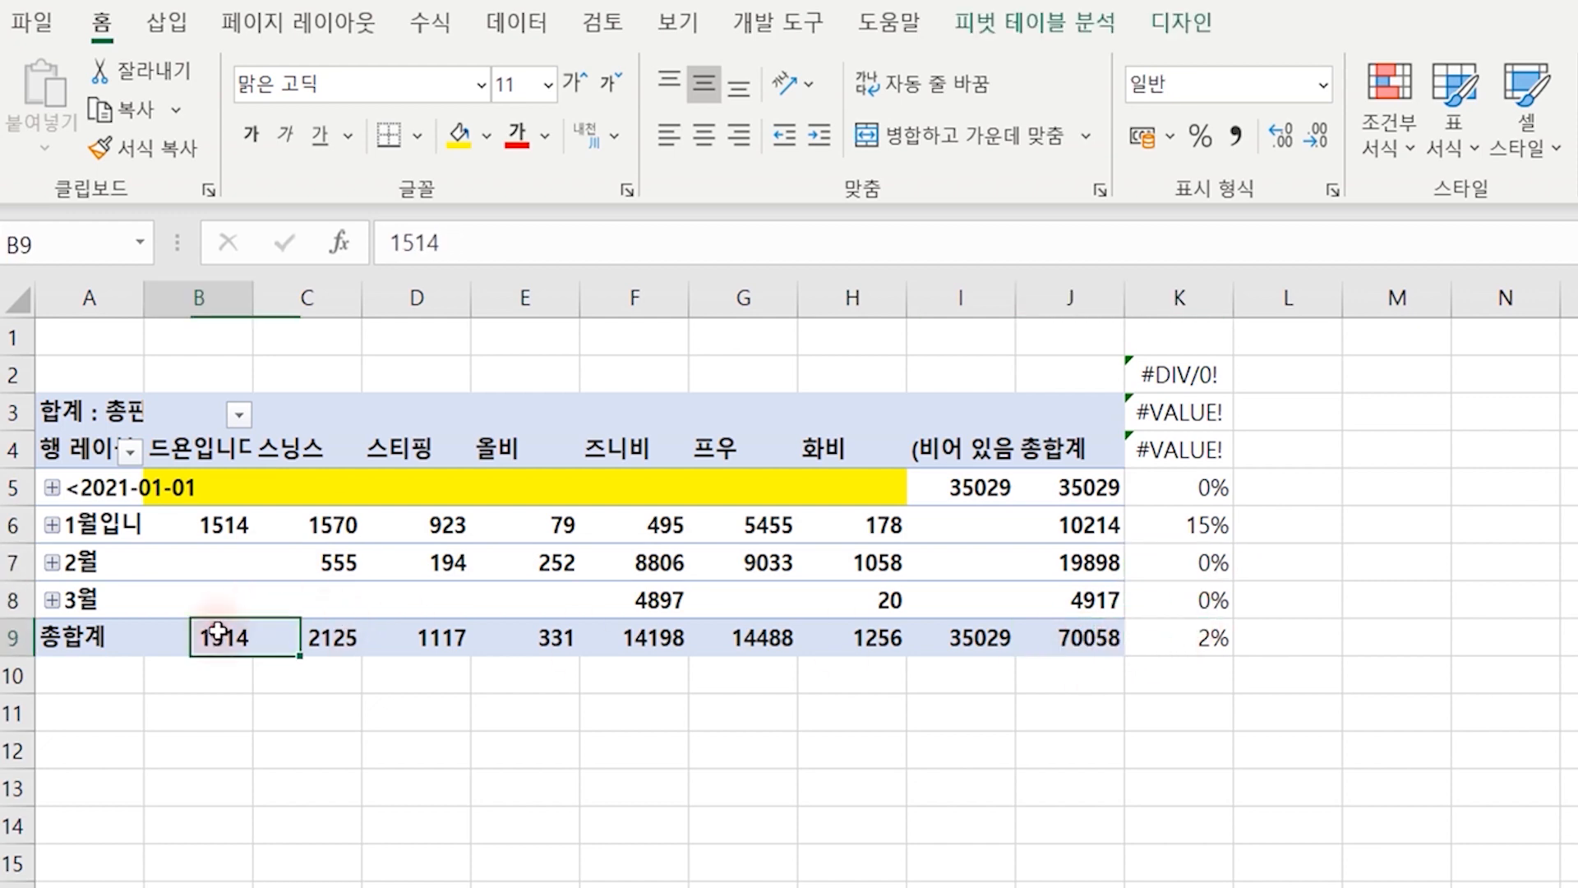
pyautogui.click(1187, 641)
pyautogui.click(1397, 586)
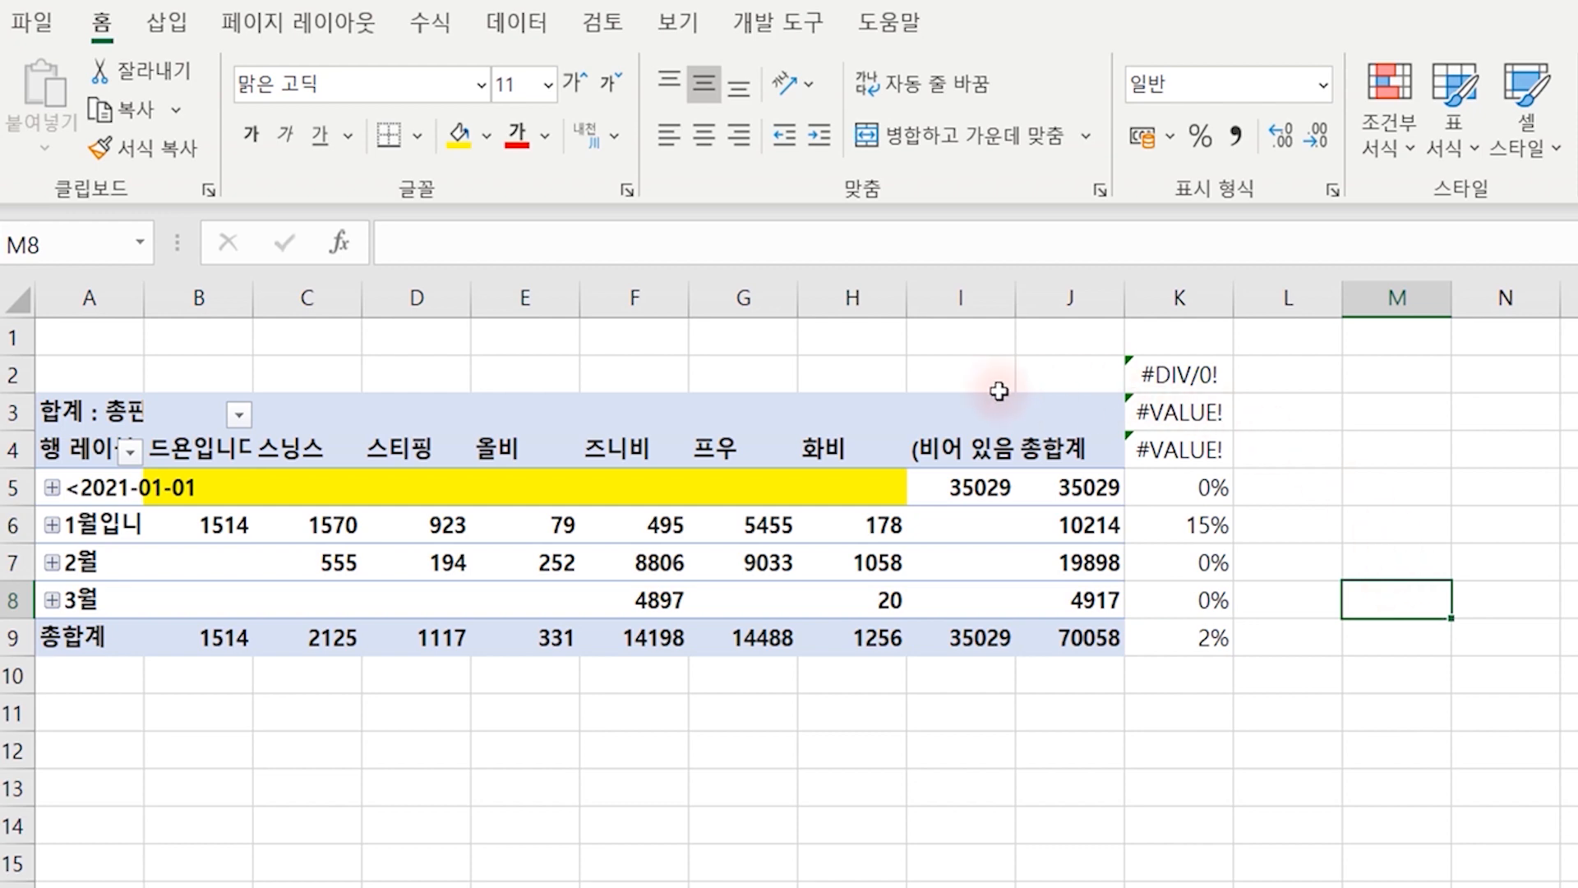
# Turn off the formula option that uses the GetPivotData function for pivot table references.
pyautogui.moveTo(789, 473)
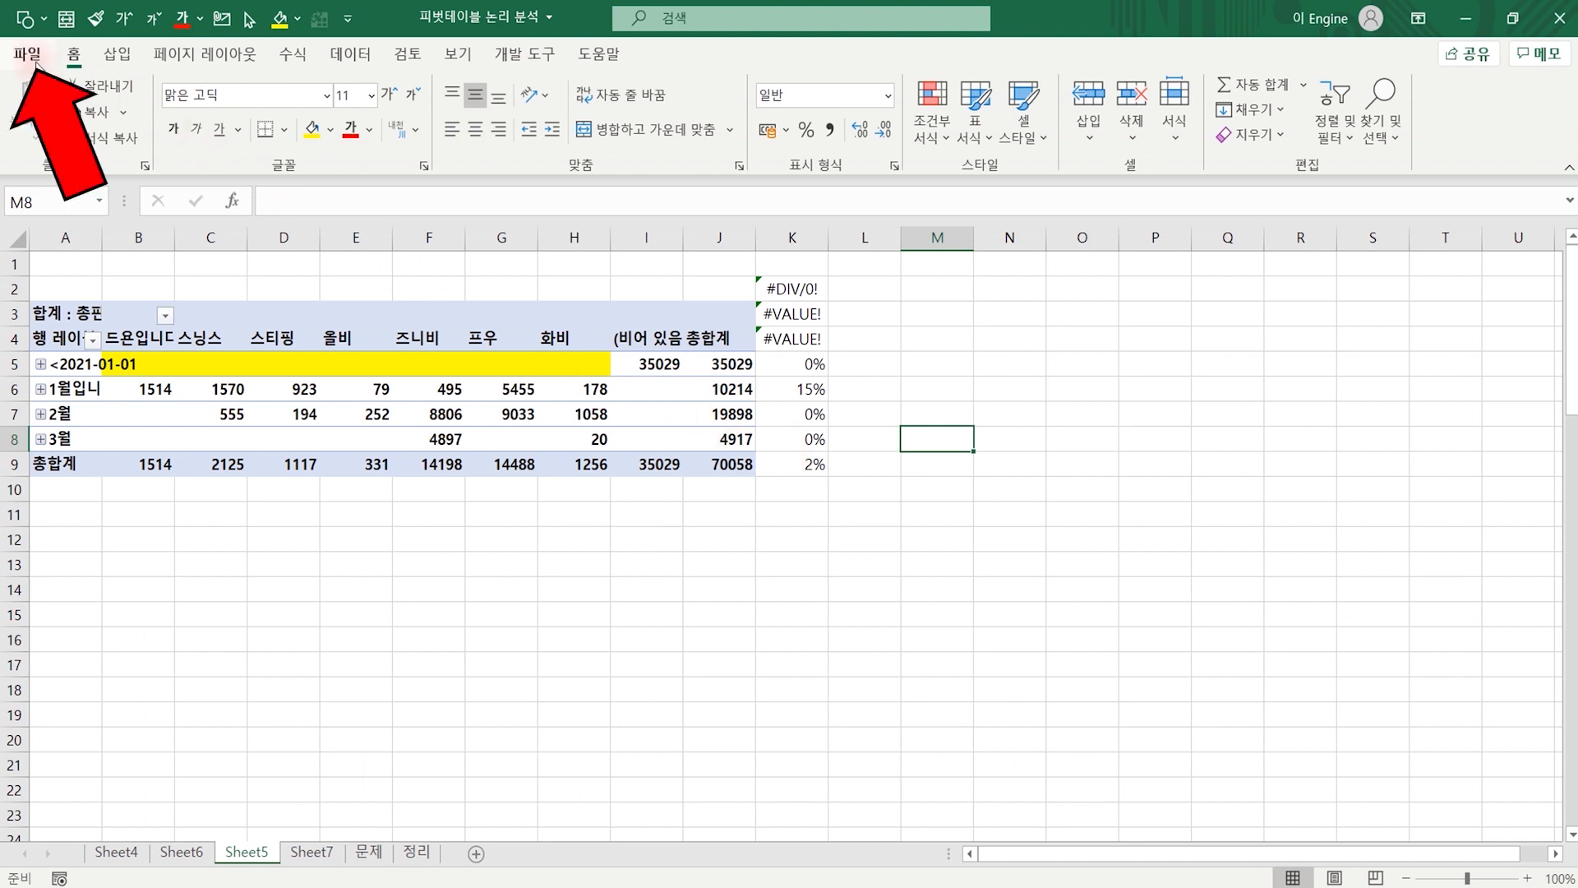
pyautogui.click(27, 58)
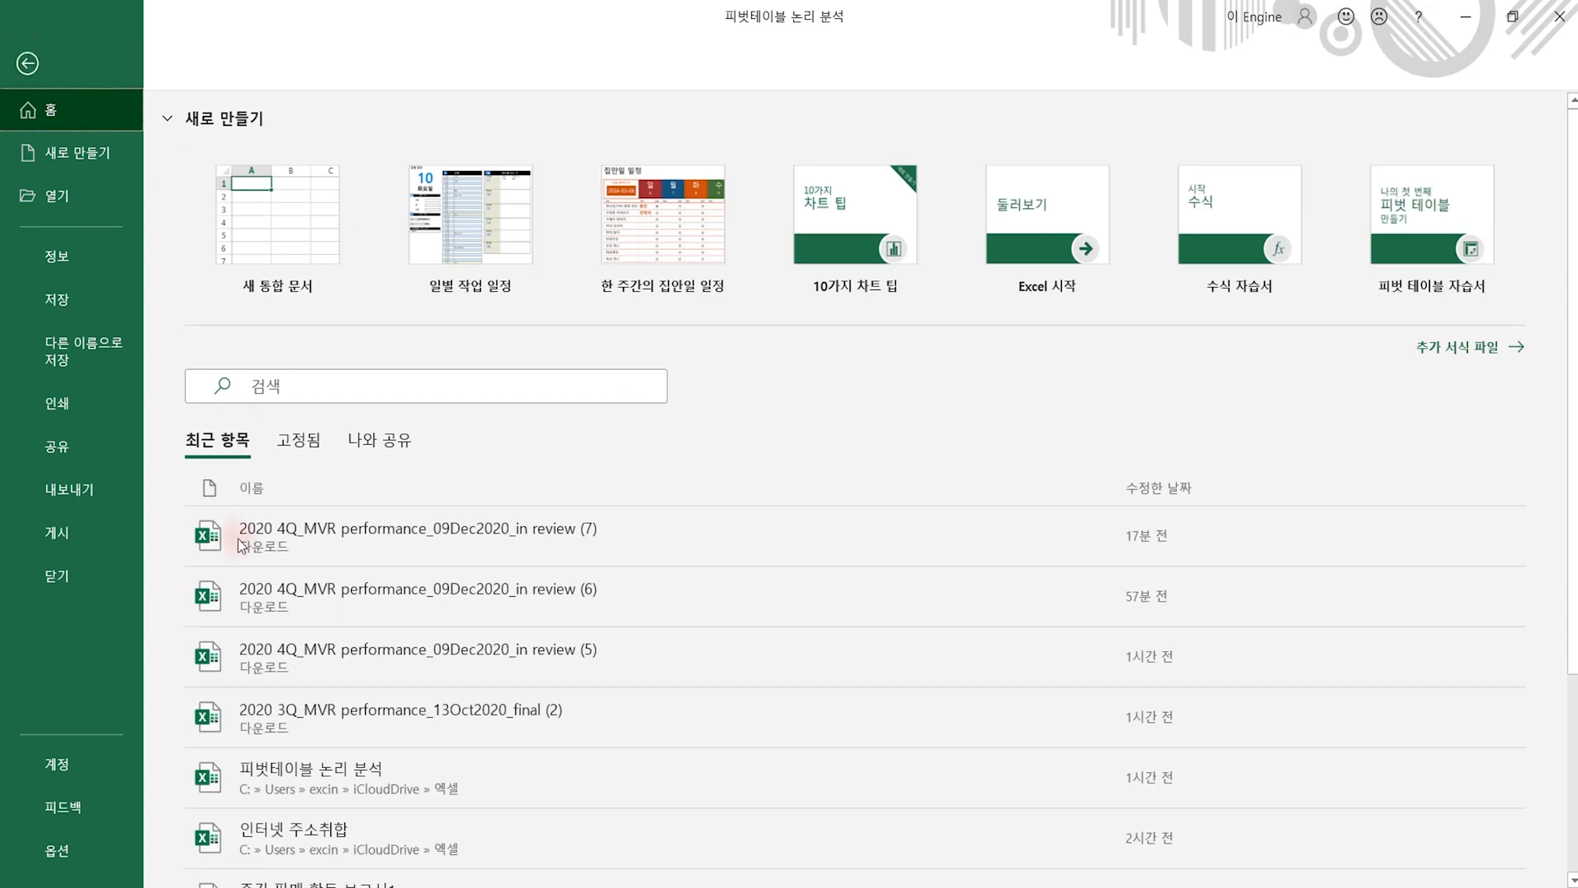
pyautogui.click(57, 851)
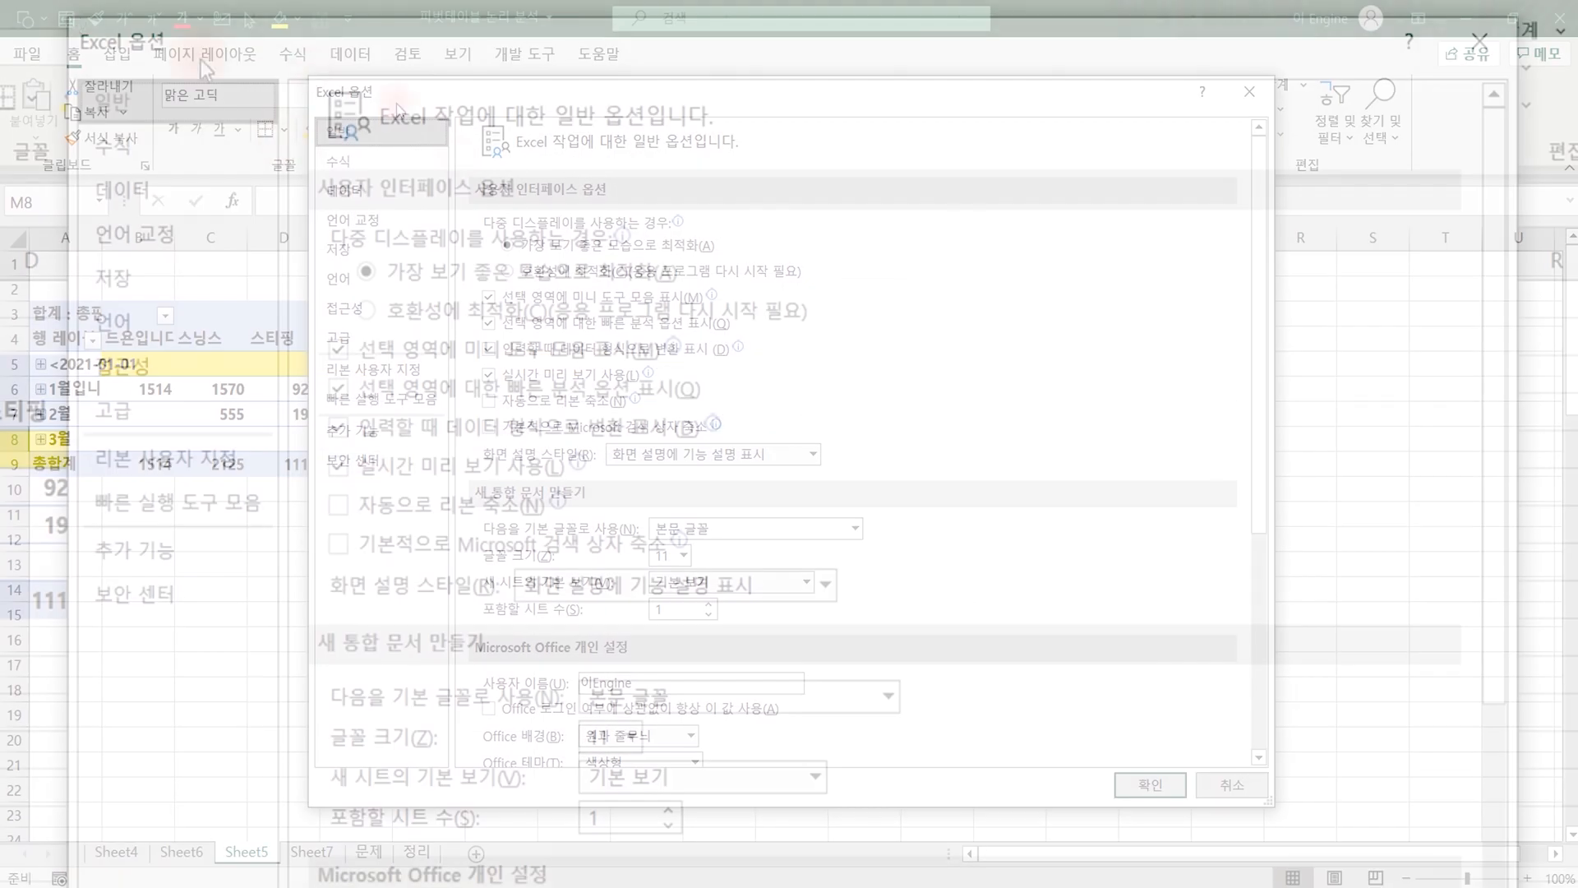
pyautogui.click(151, 142)
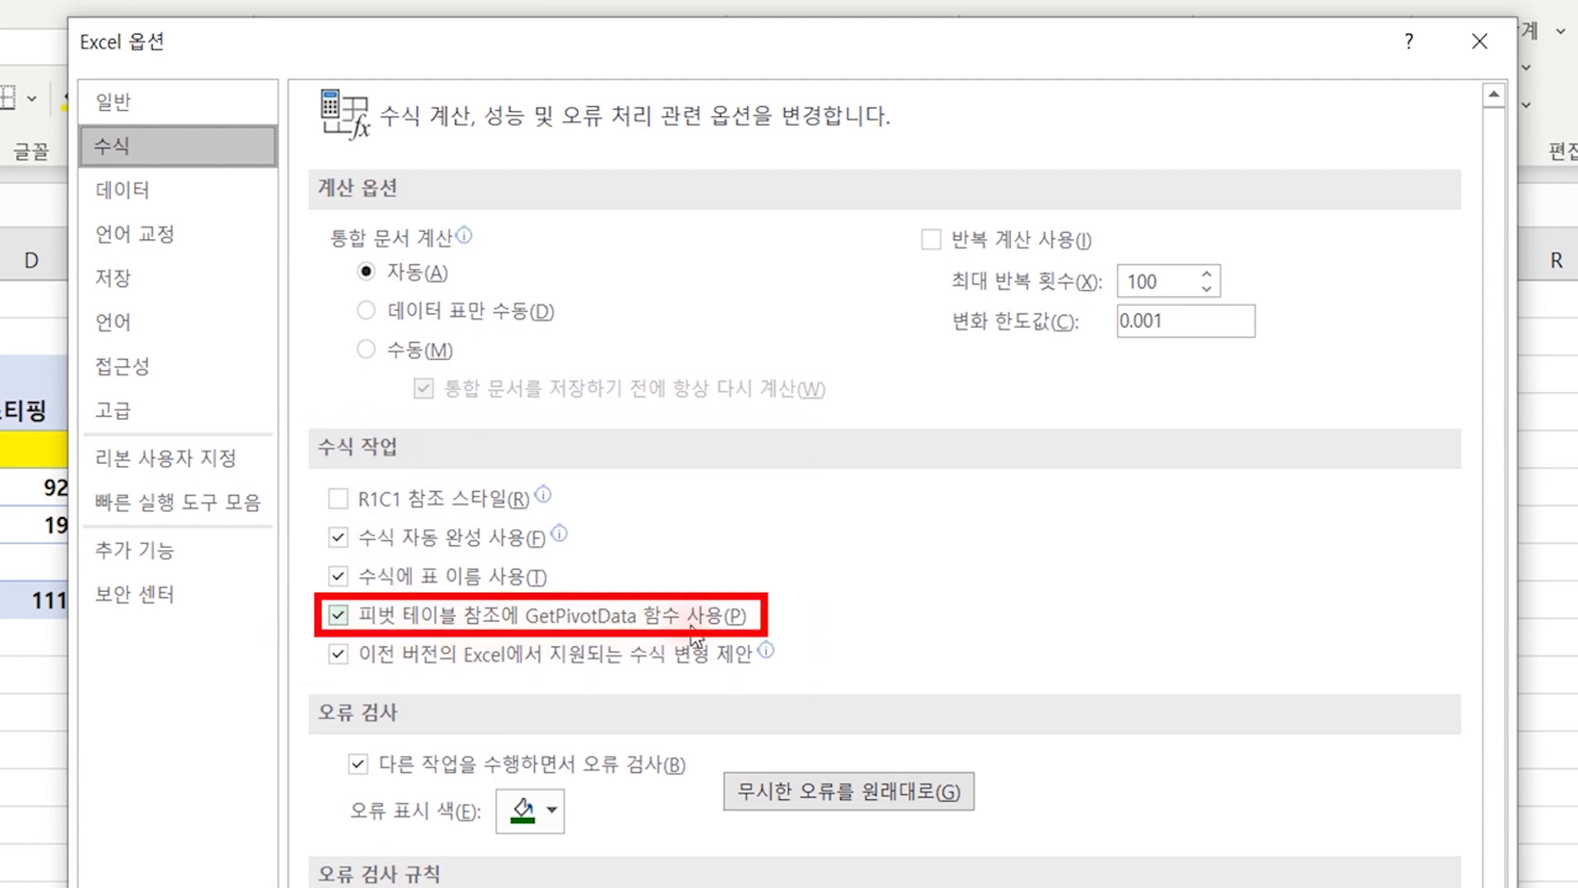
pyautogui.click(344, 623)
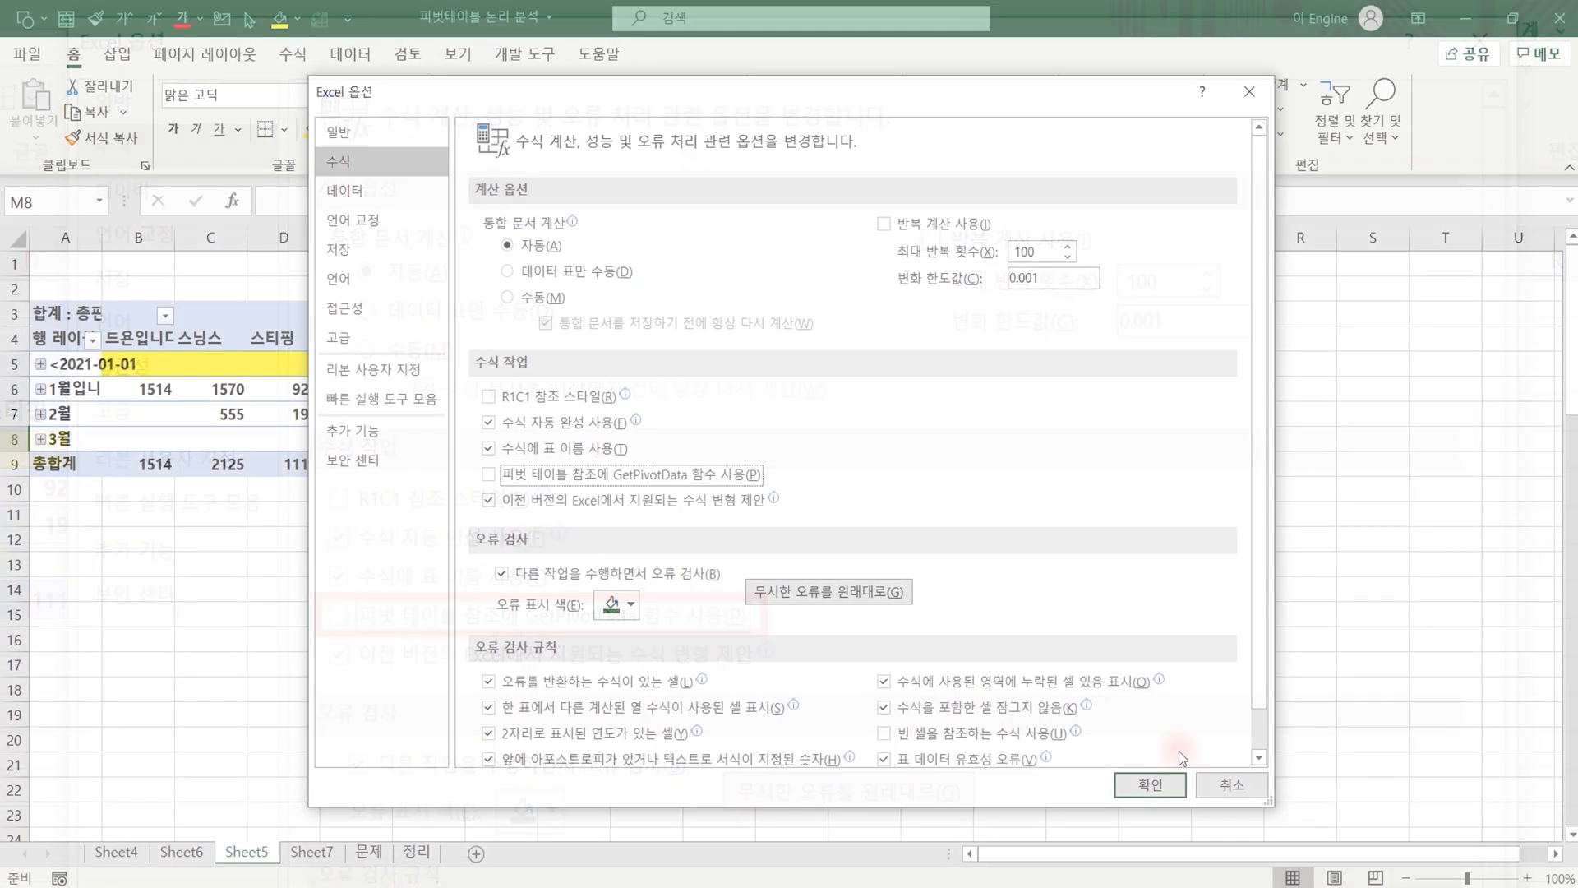
pyautogui.click(1142, 786)
# Clear the ratio formulas in column K and enter =B5/J5 in K5, referencing the pivot table cells directly.
pyautogui.moveTo(790, 254); pyautogui.dragTo(809, 540)
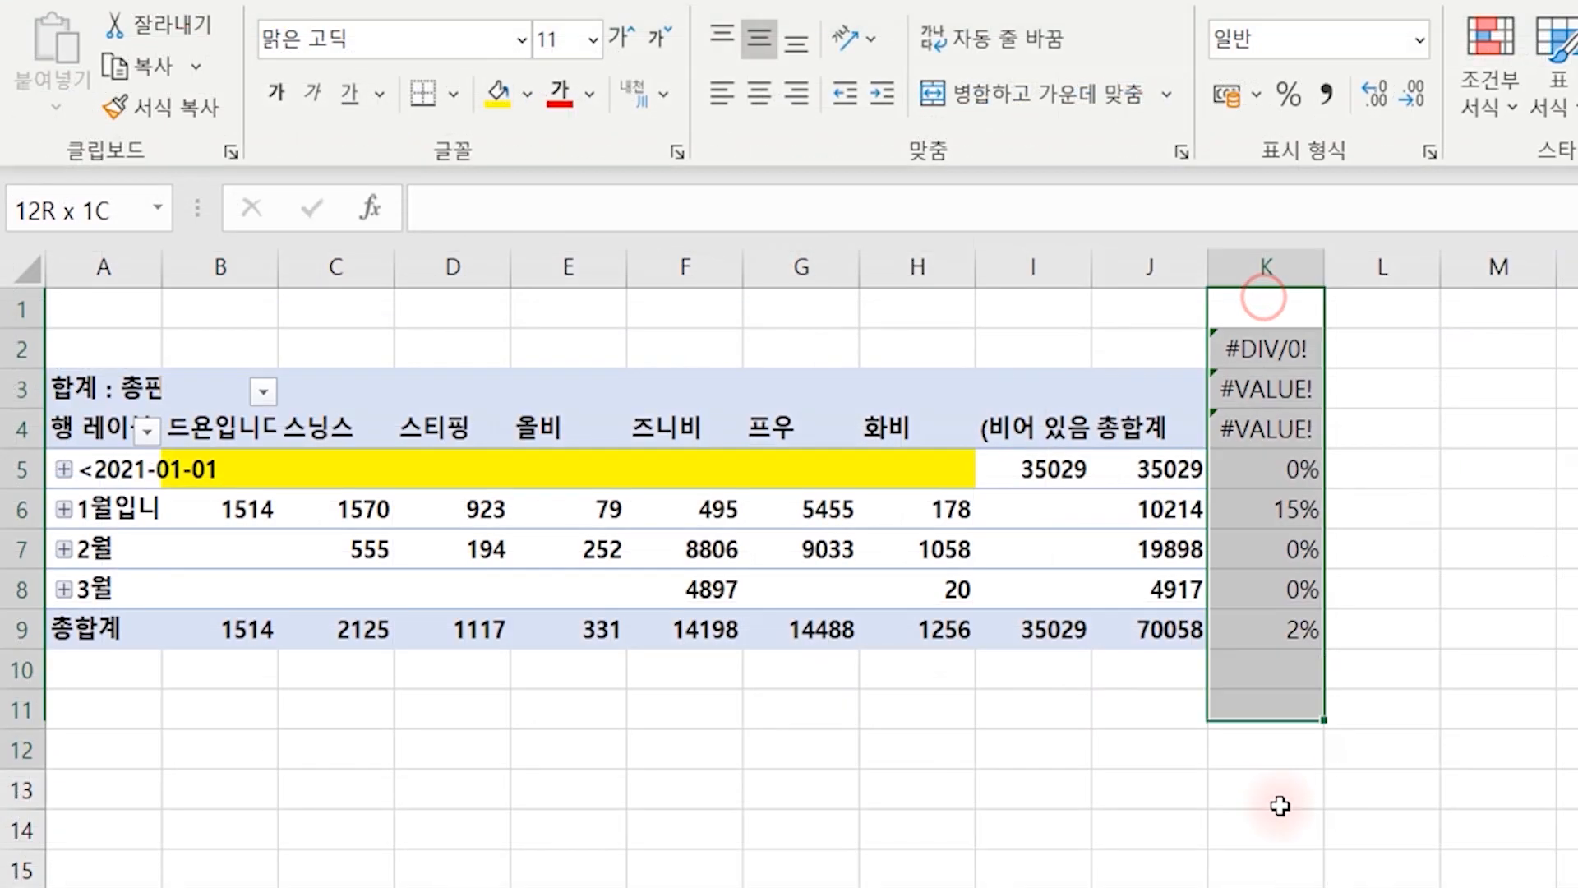
pyautogui.press('Delete')
pyautogui.click(787, 365)
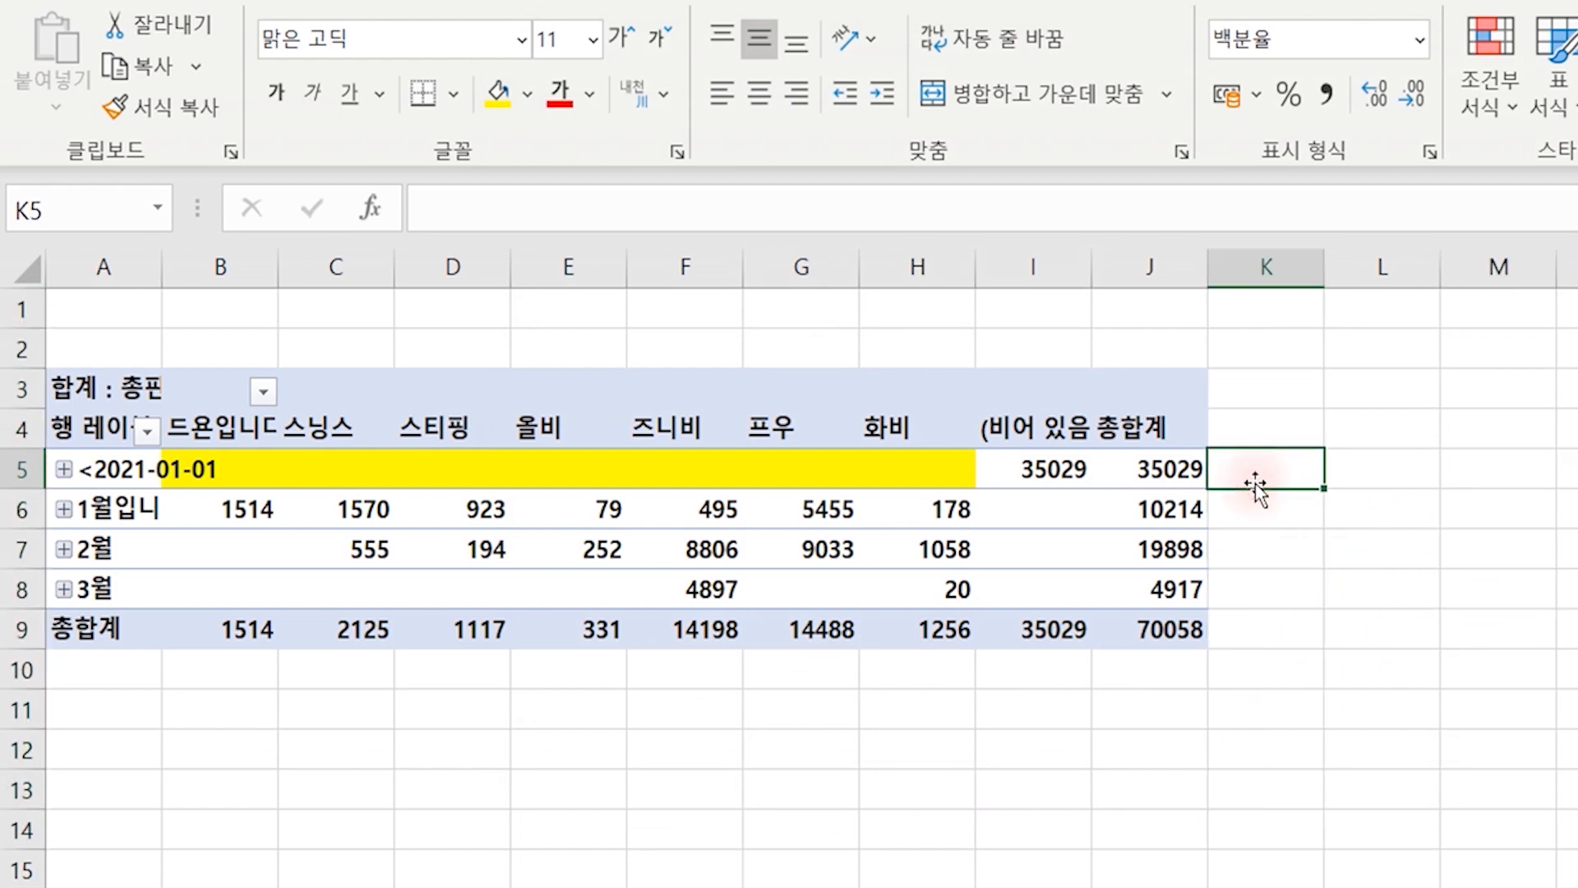
pyautogui.write('=')
pyautogui.click(249, 471)
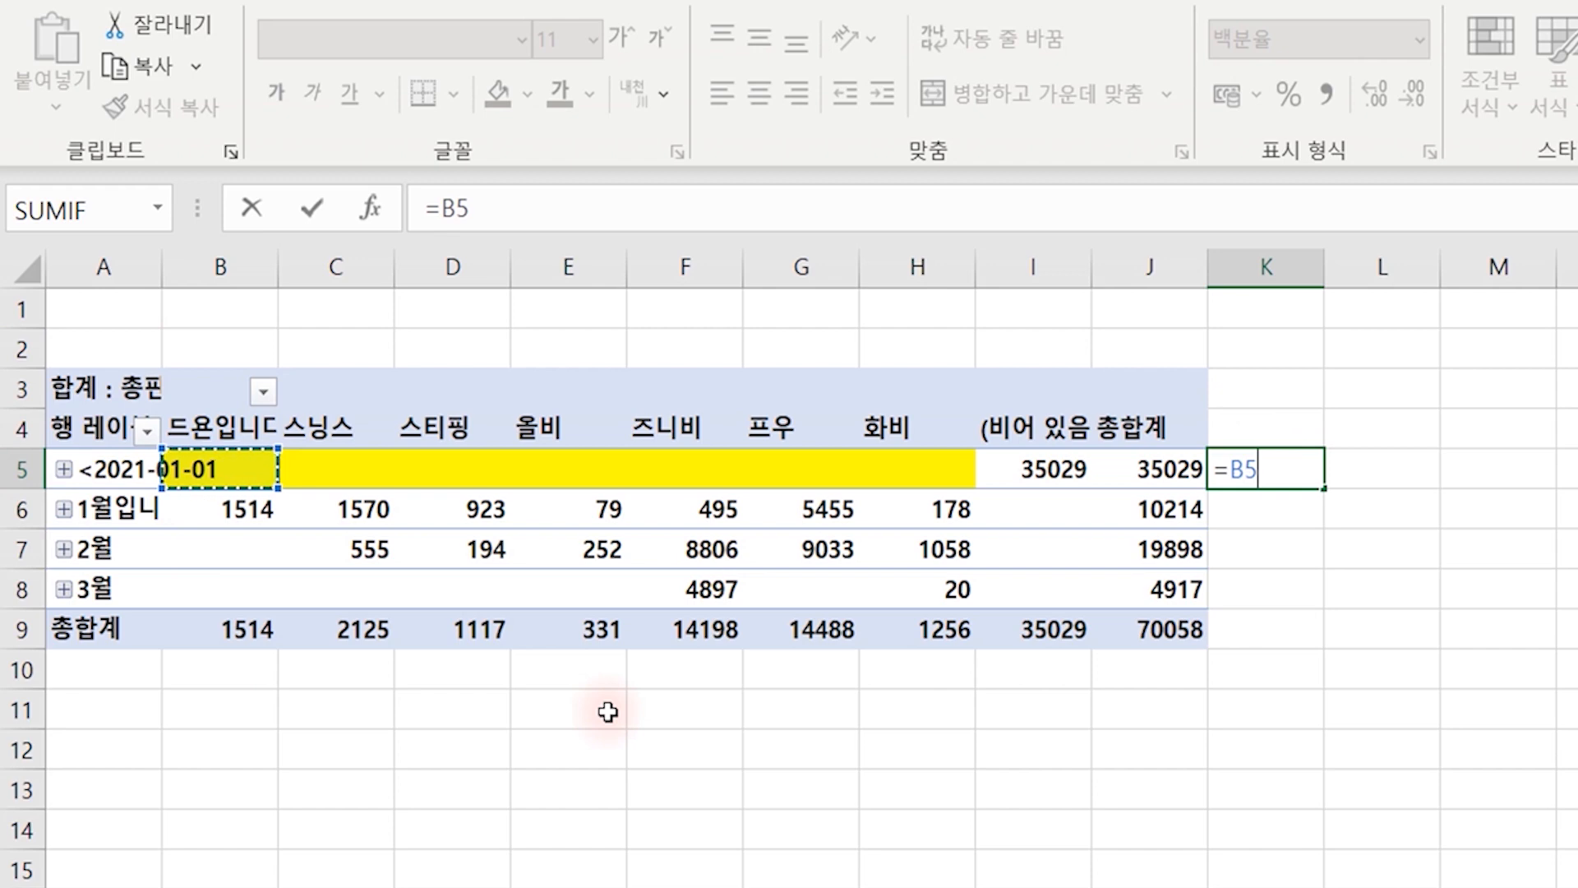
pyautogui.write('/')
pyautogui.click(1167, 467)
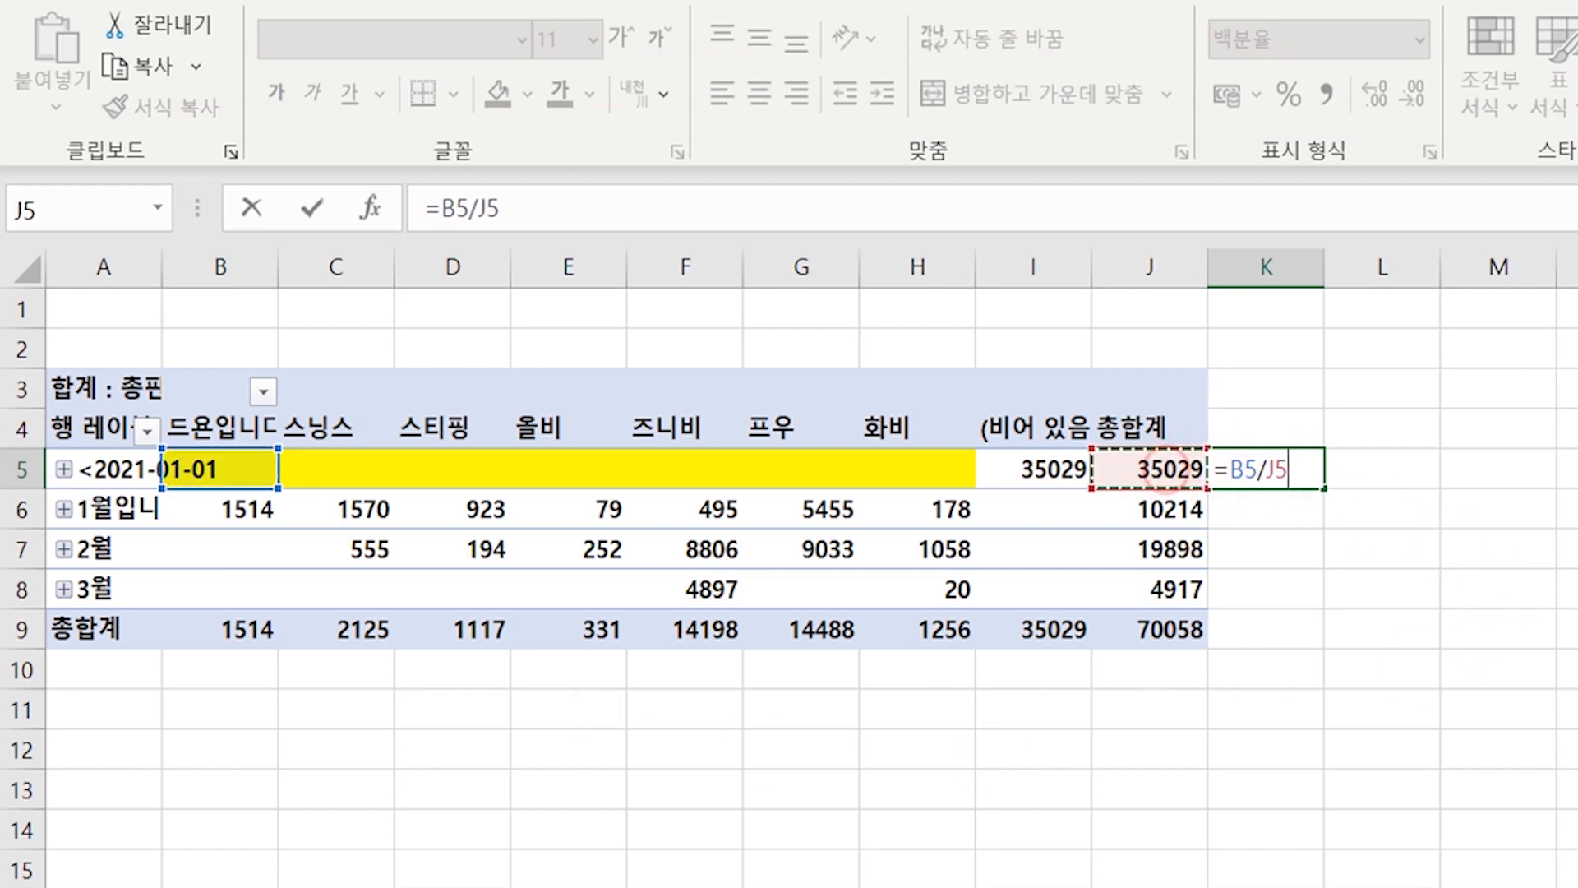
pyautogui.press('Return')
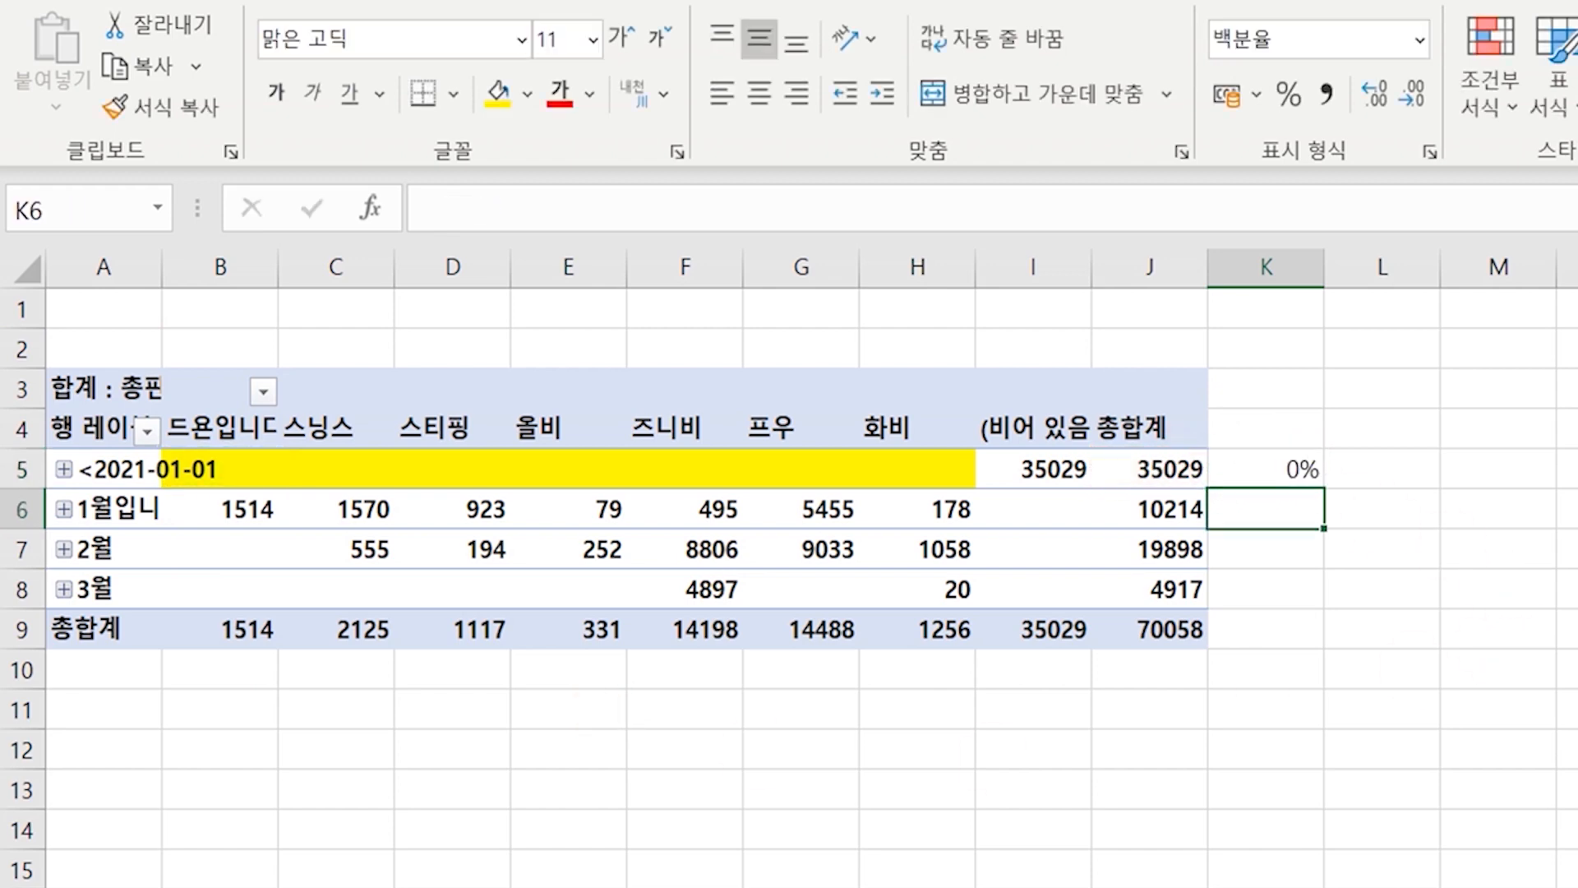
# Fill the K5 ratio formula down to K9.
pyautogui.click(1287, 465)
pyautogui.moveTo(1325, 490); pyautogui.dragTo(1315, 629)
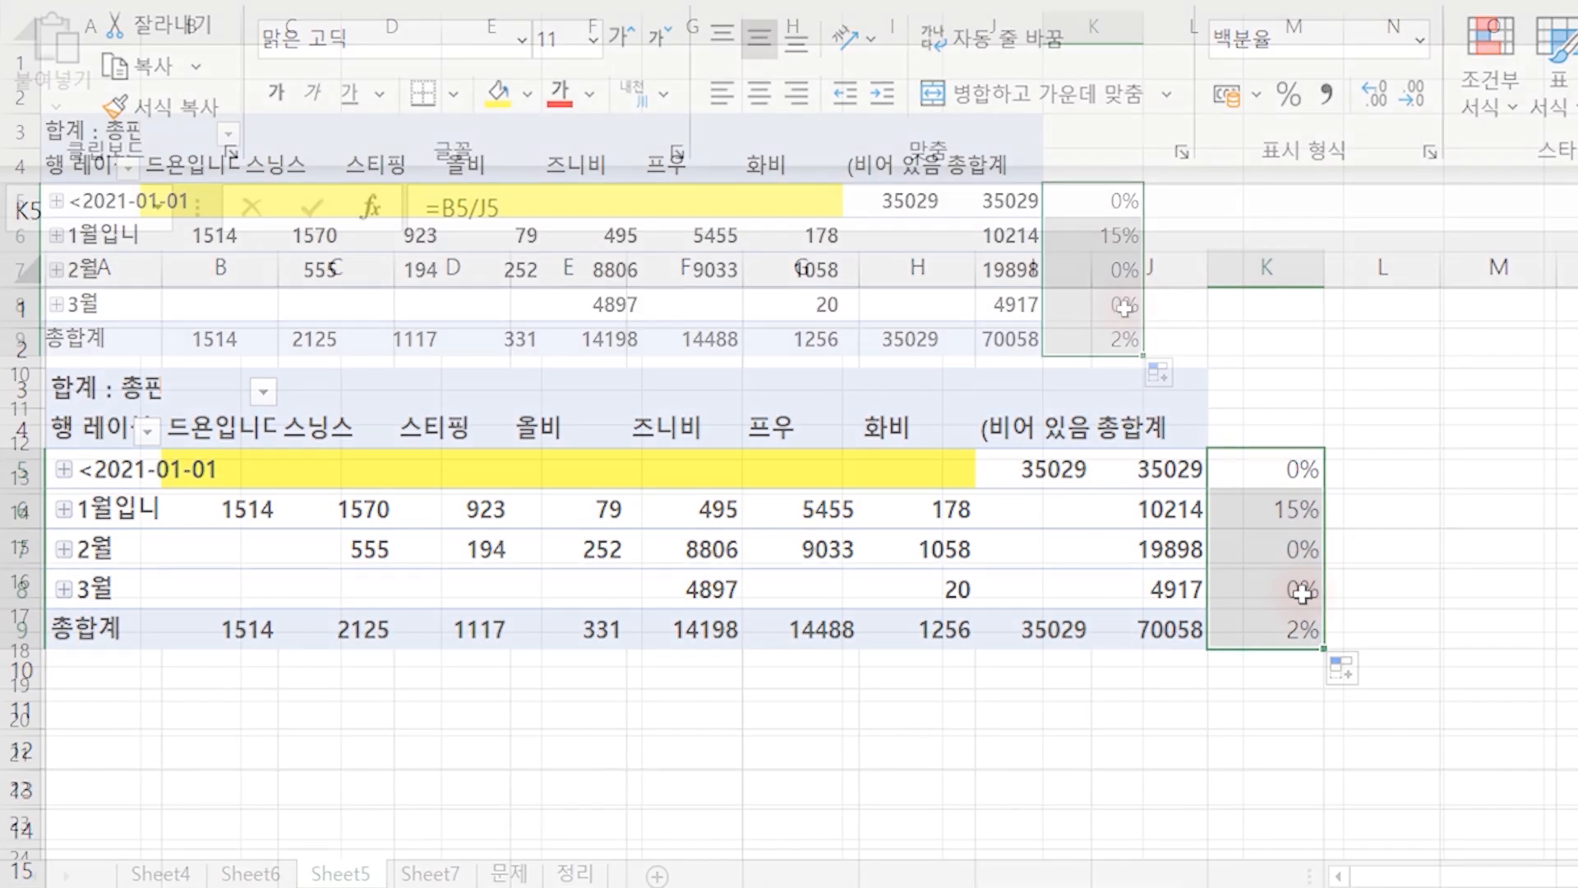
pyautogui.click(1538, 548)
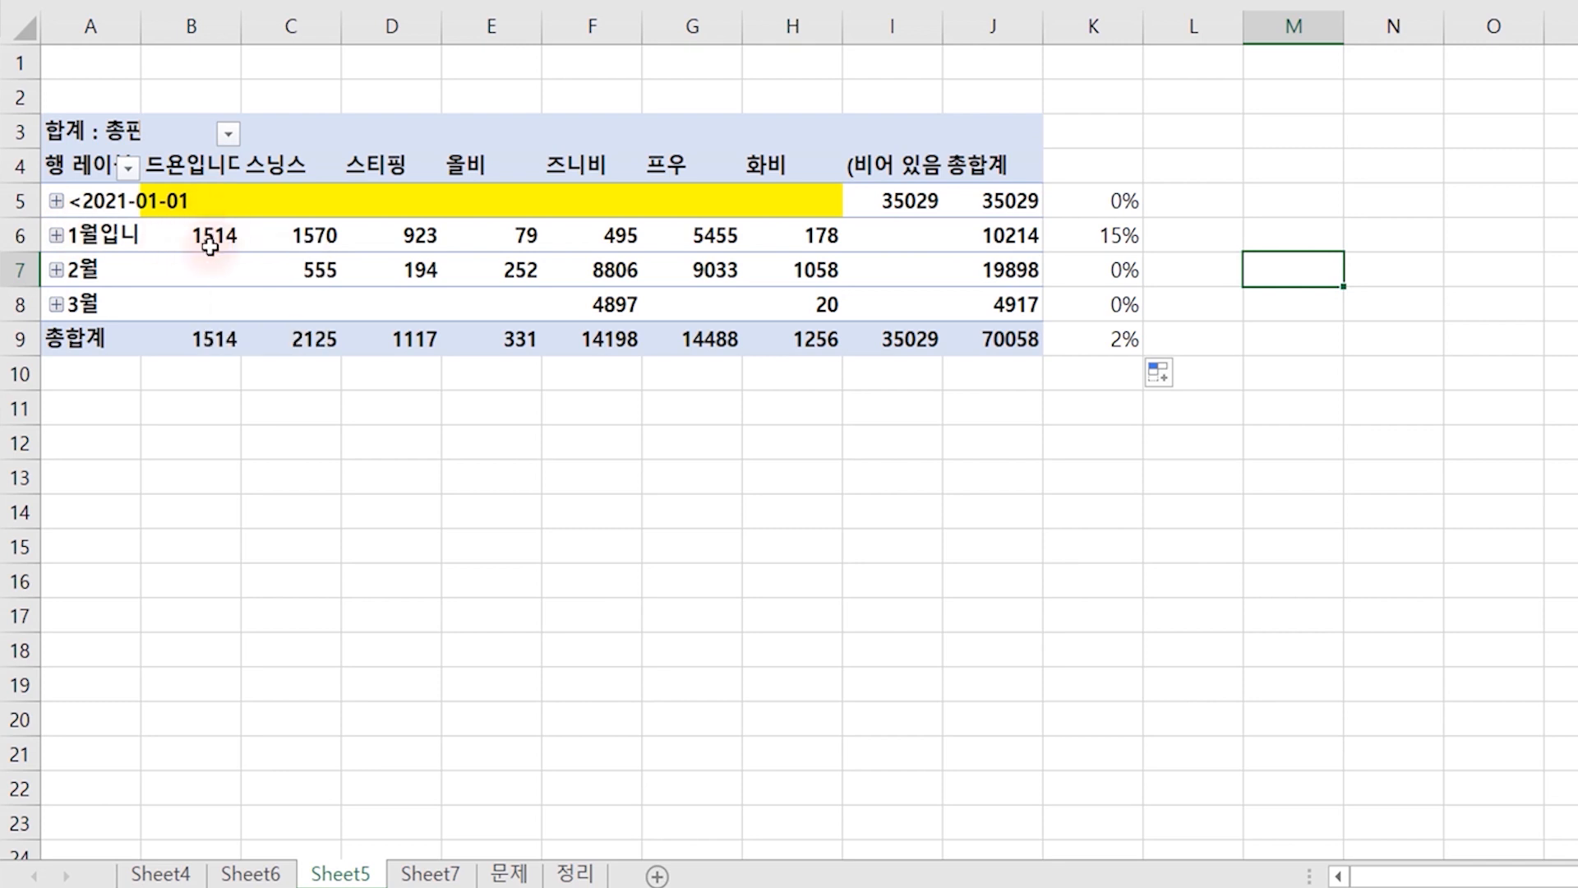
# Expand the 1월입니다 row, review the daily 드욘입니다 values in B7:B16, and collapse the row again.
pyautogui.moveTo(212, 240)
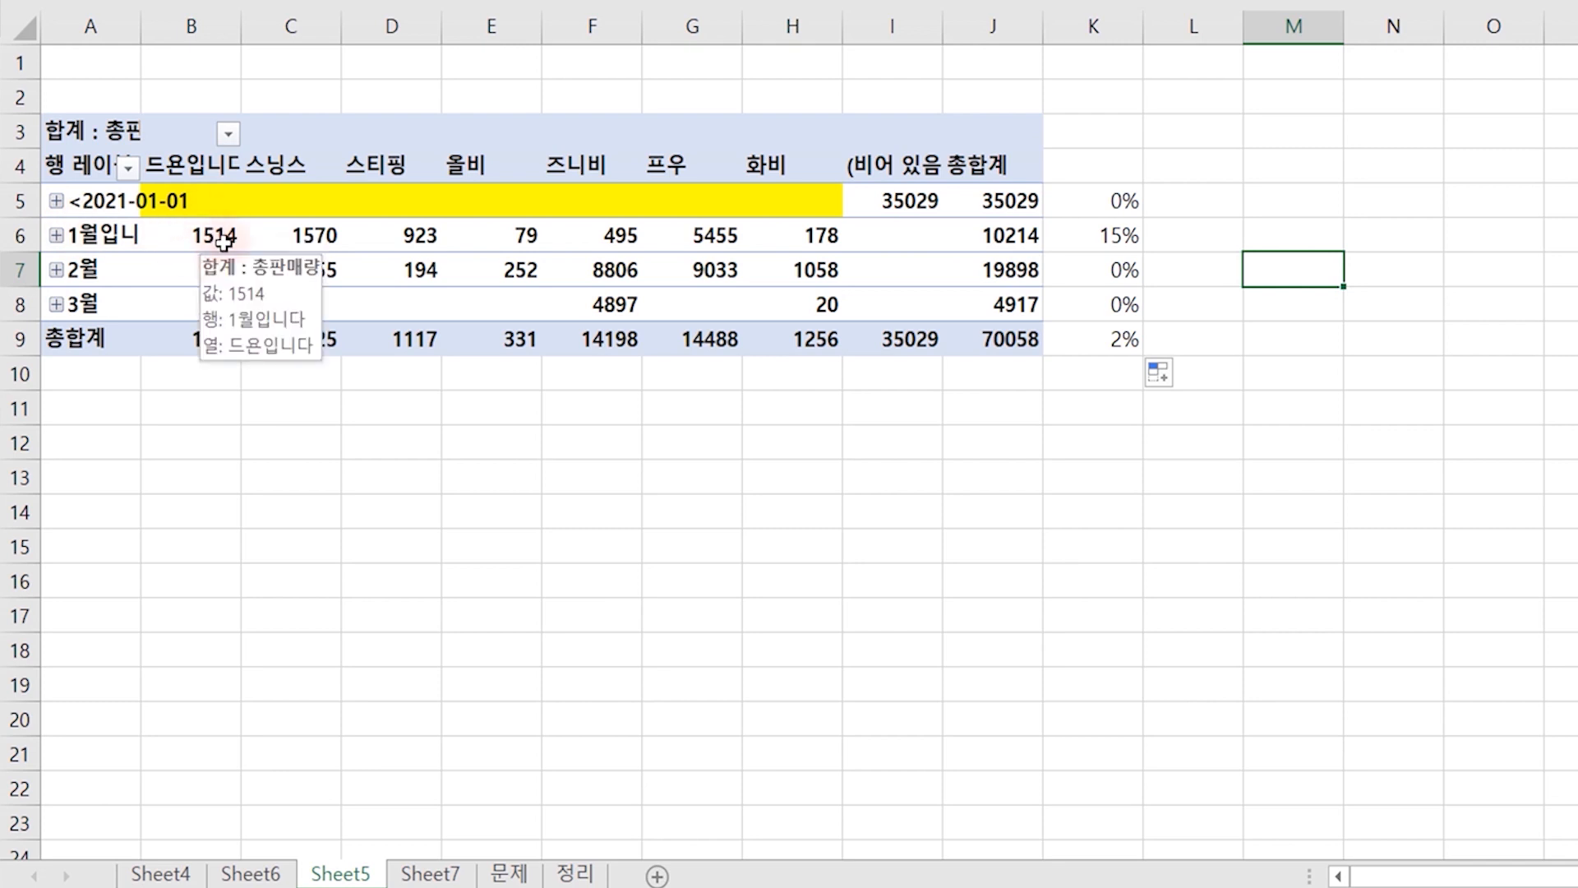
pyautogui.click(56, 236)
pyautogui.click(211, 271)
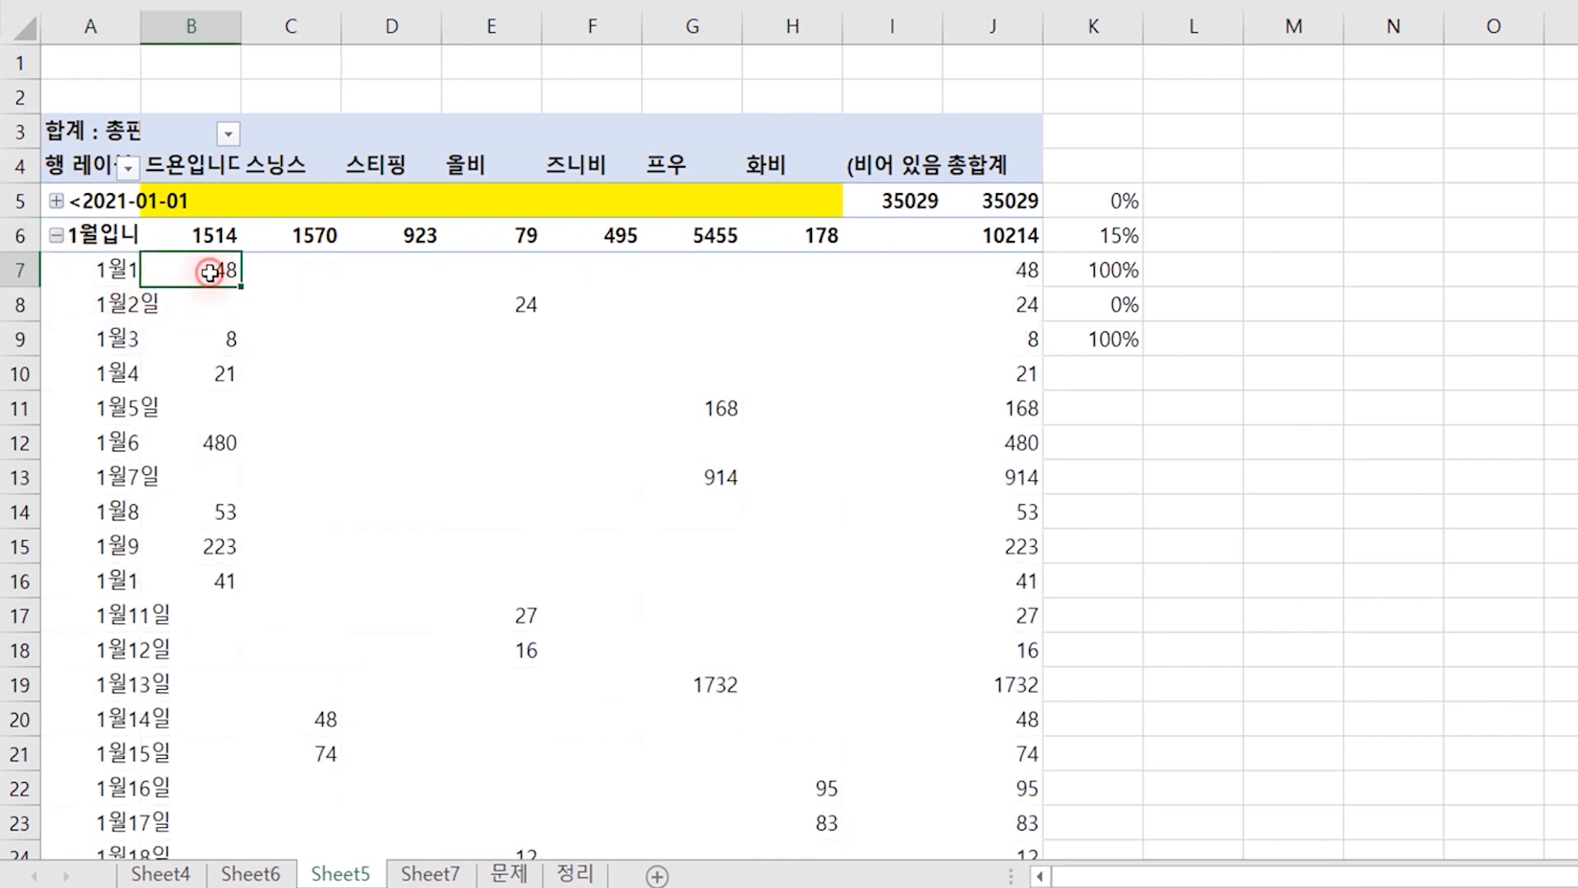
pyautogui.click(218, 337)
pyautogui.click(212, 372)
pyautogui.click(227, 448)
pyautogui.click(220, 512)
pyautogui.click(222, 547)
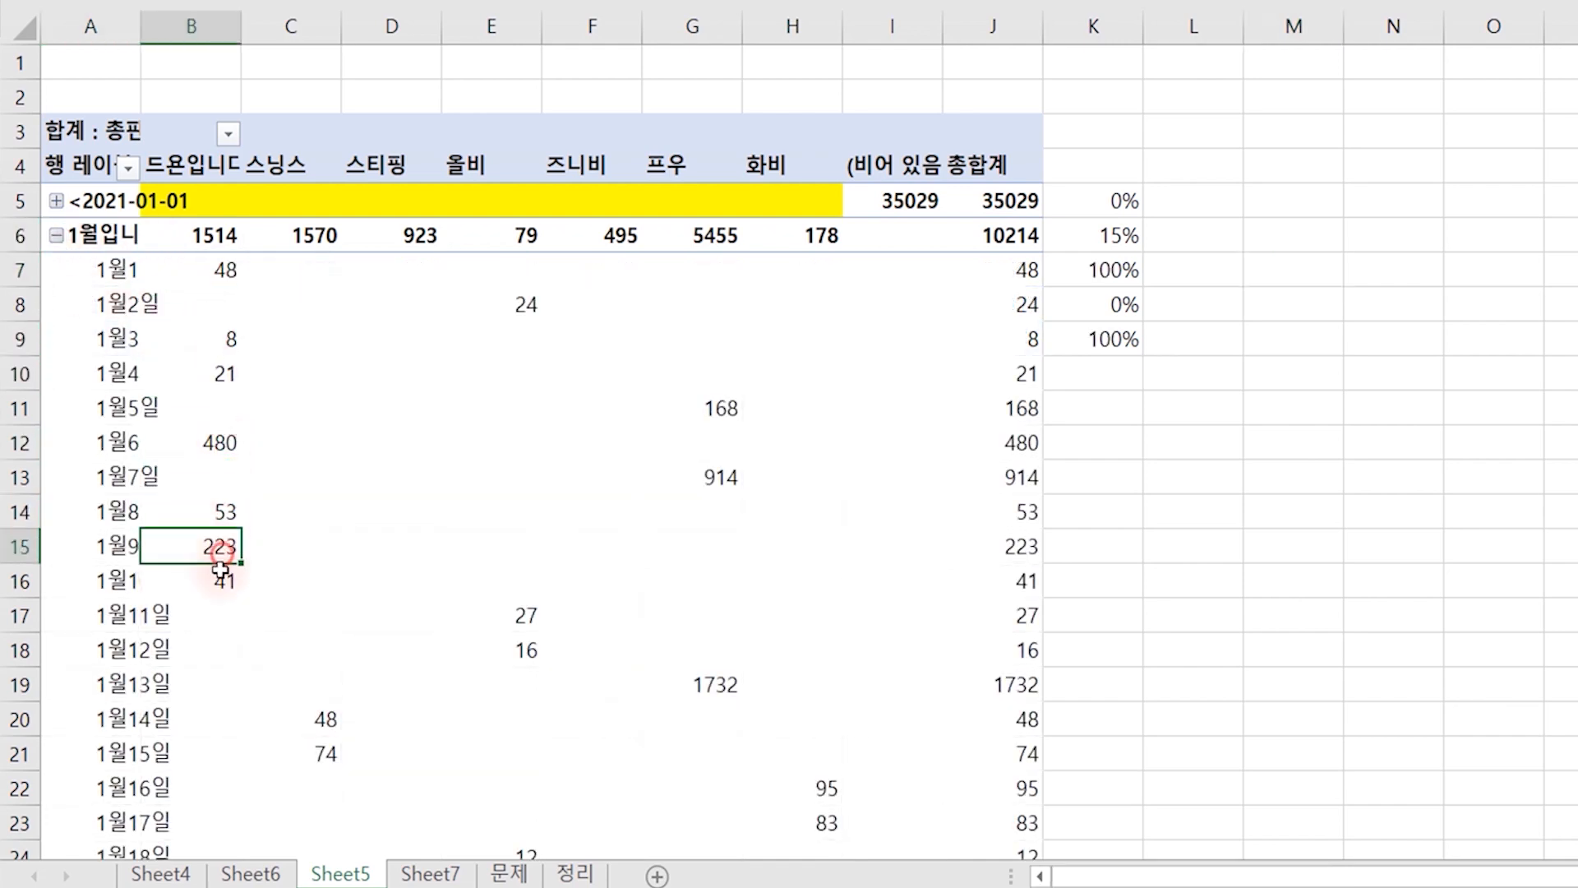
pyautogui.click(224, 581)
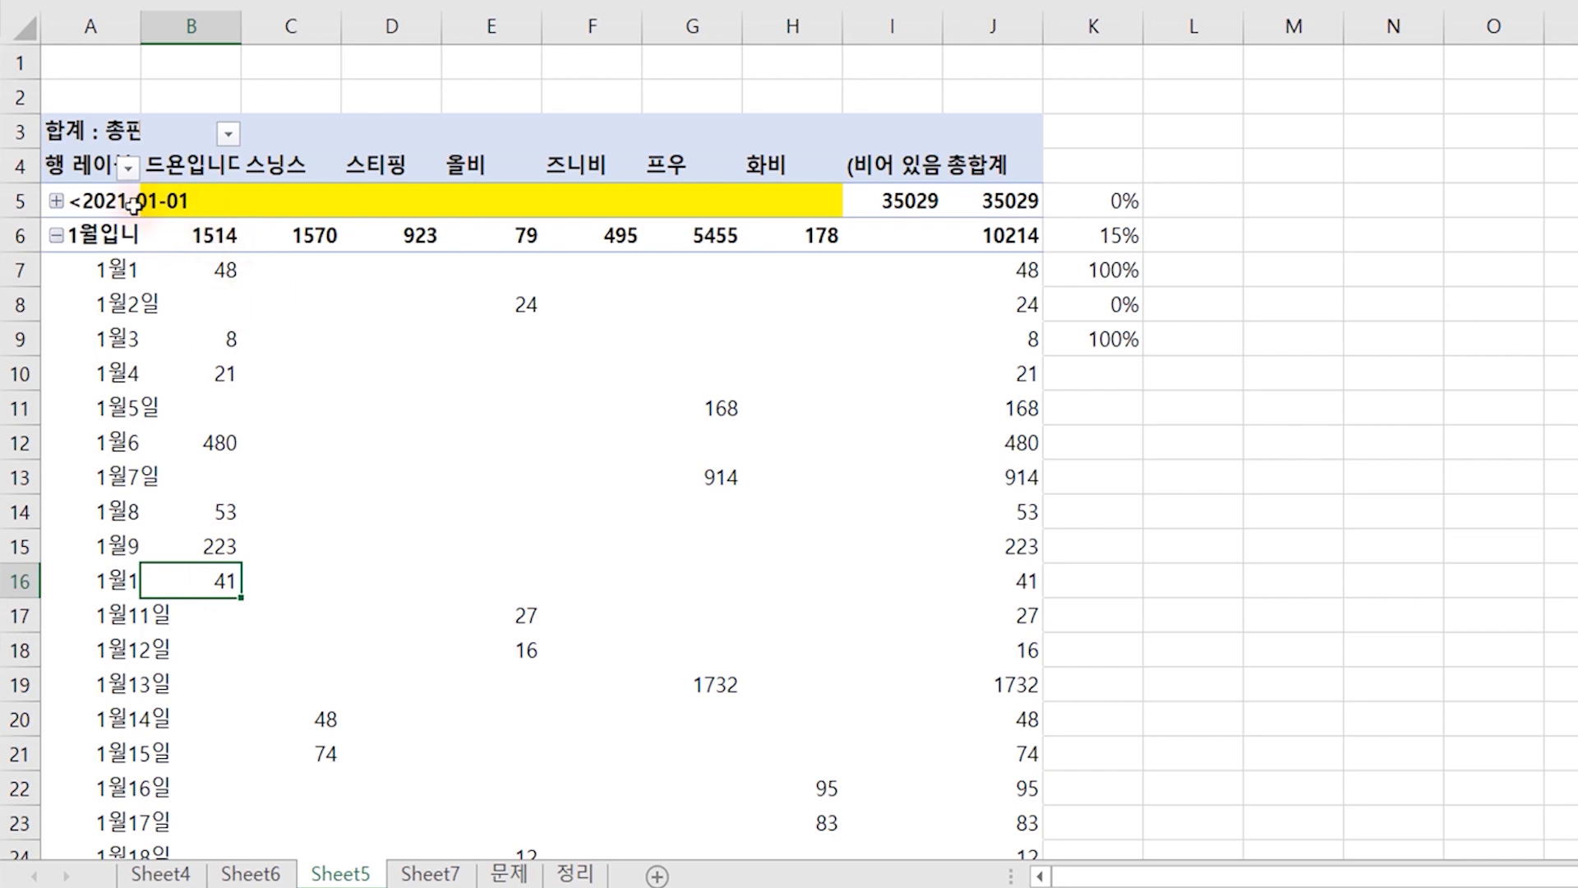
pyautogui.click(56, 236)
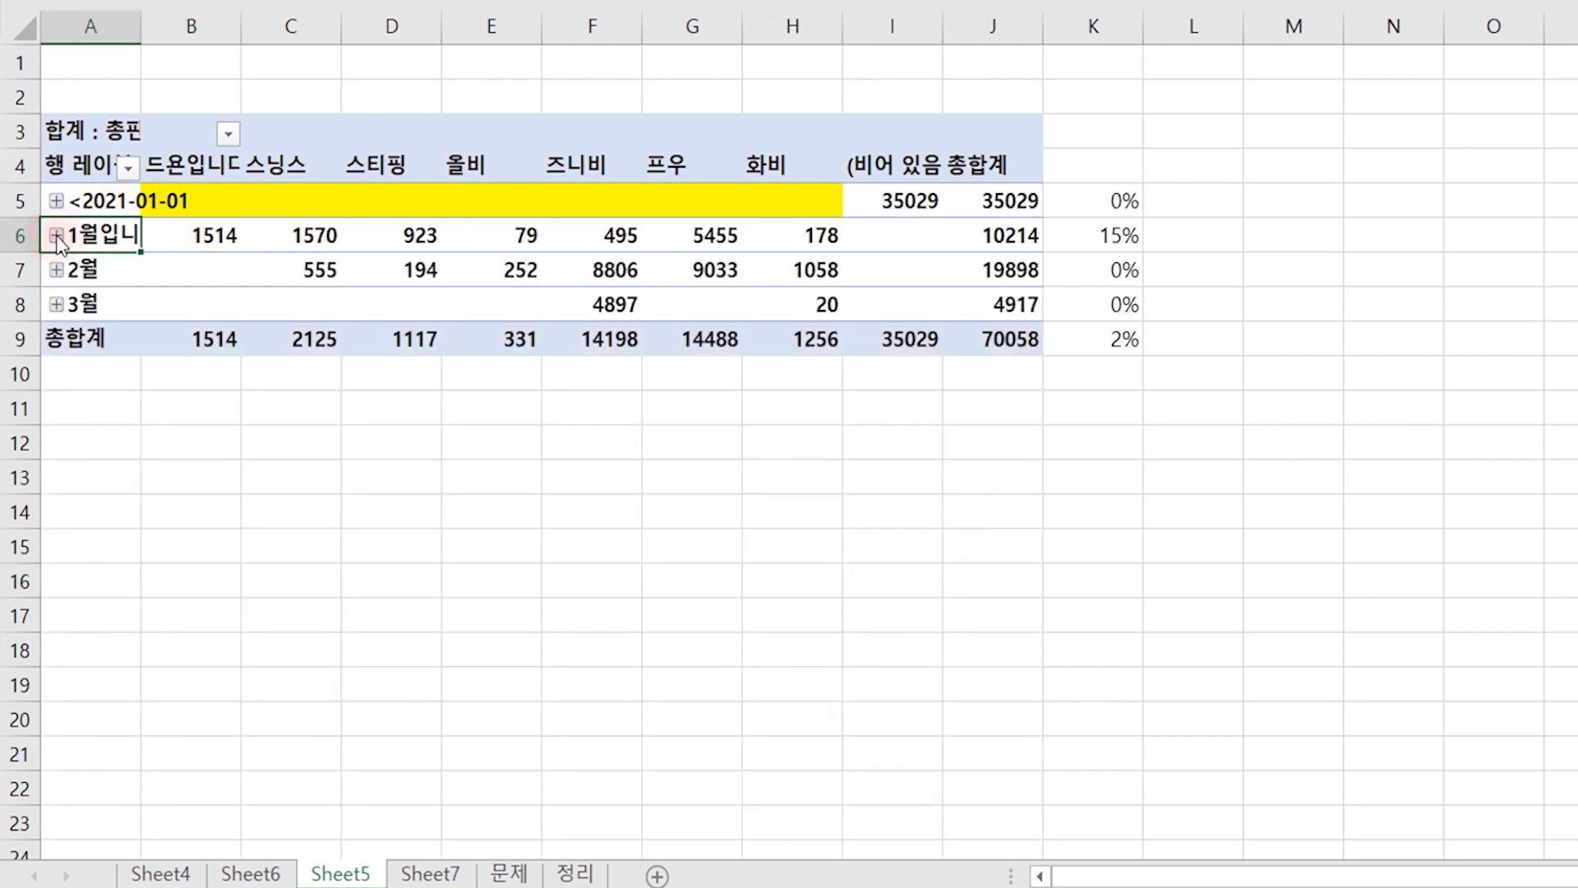
# Extract the source records behind the 1월입니다 total for 드욘입니다 to a new sheet and select J2:J10 to check the 총판매량 sum.
pyautogui.moveTo(227, 234)
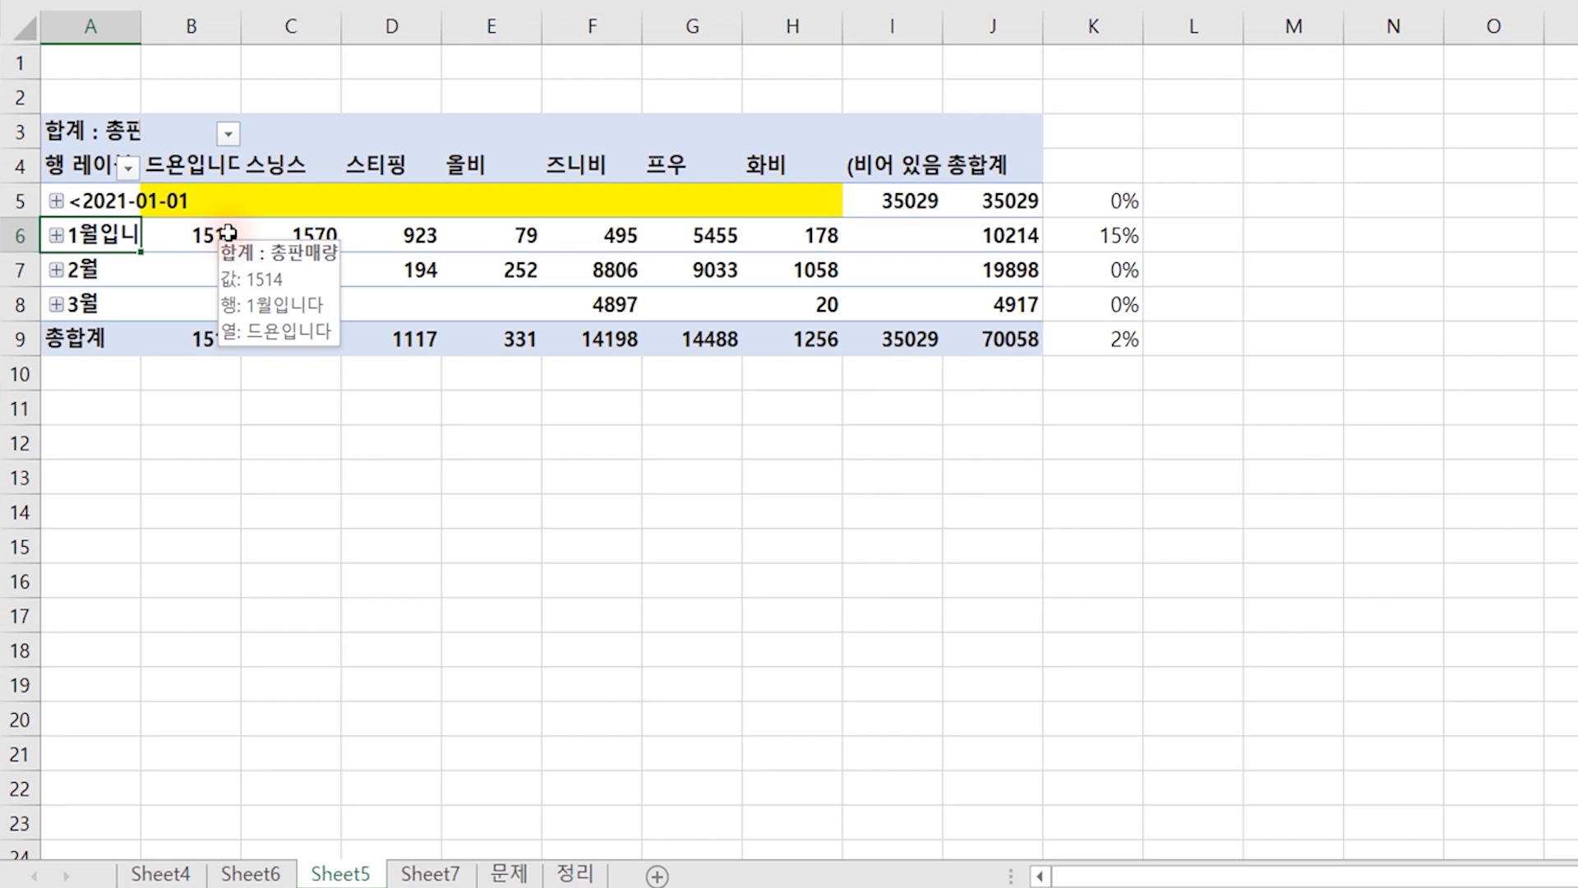
pyautogui.click(224, 232)
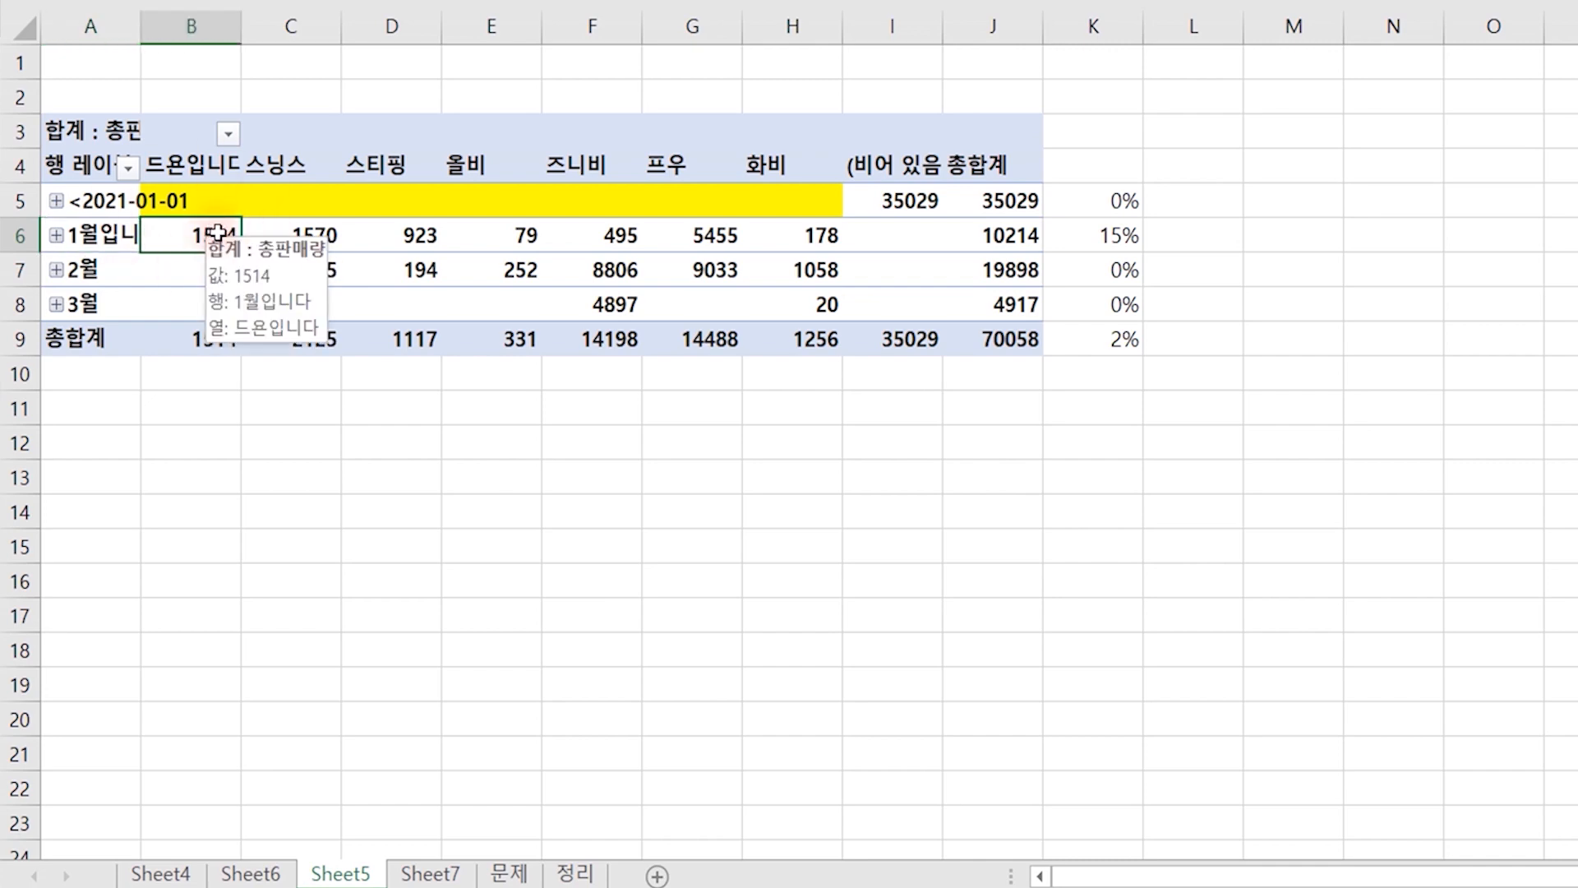
pyautogui.doubleClick(217, 233)
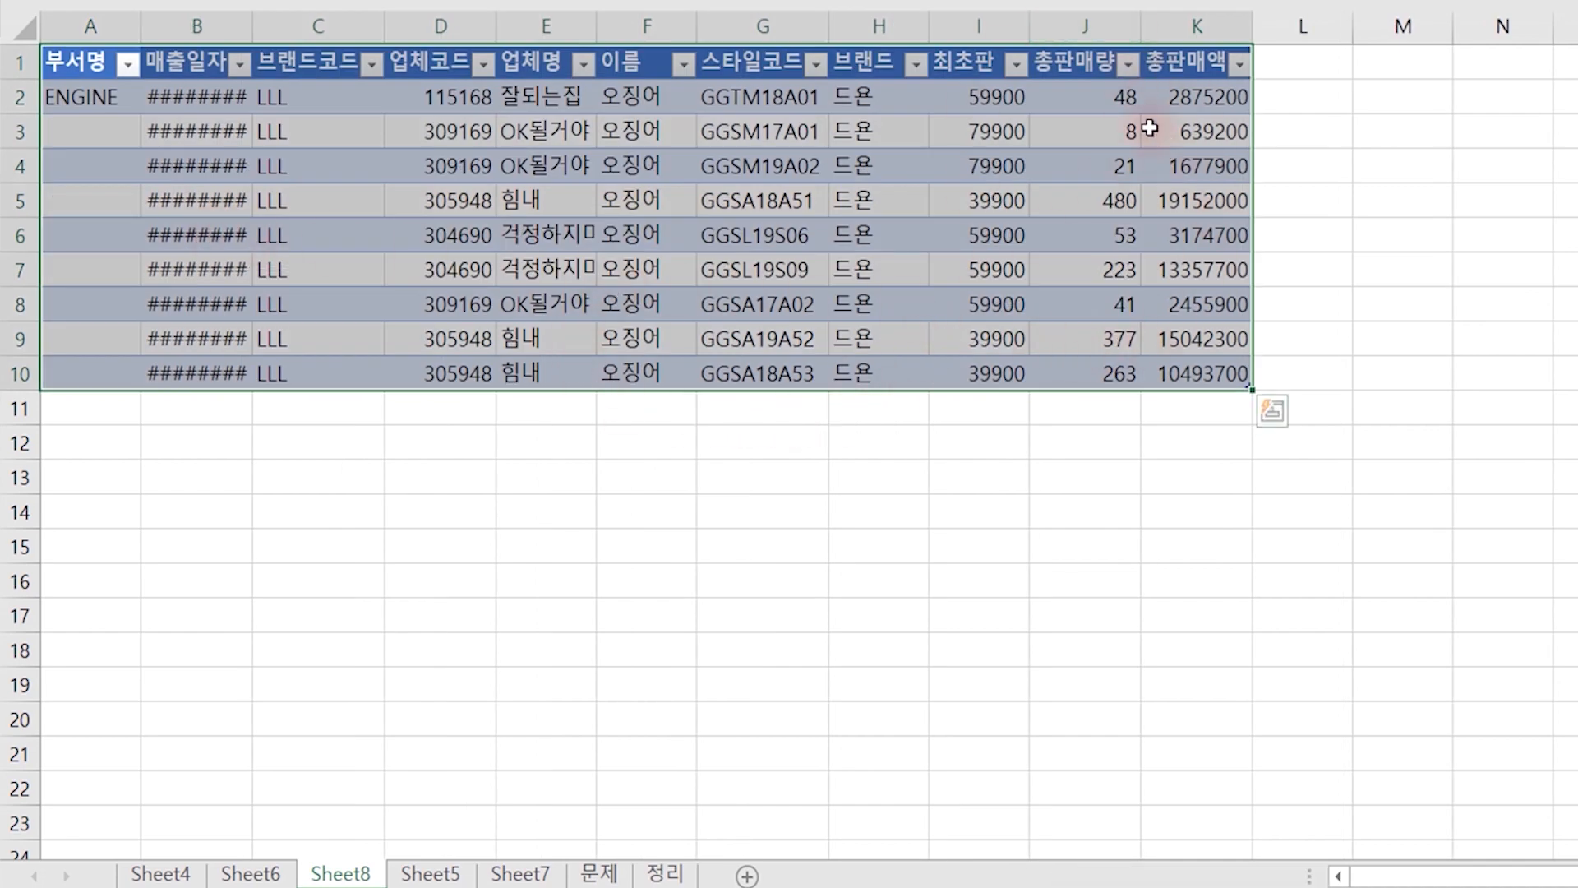
pyautogui.moveTo(1099, 97); pyautogui.dragTo(1096, 370)
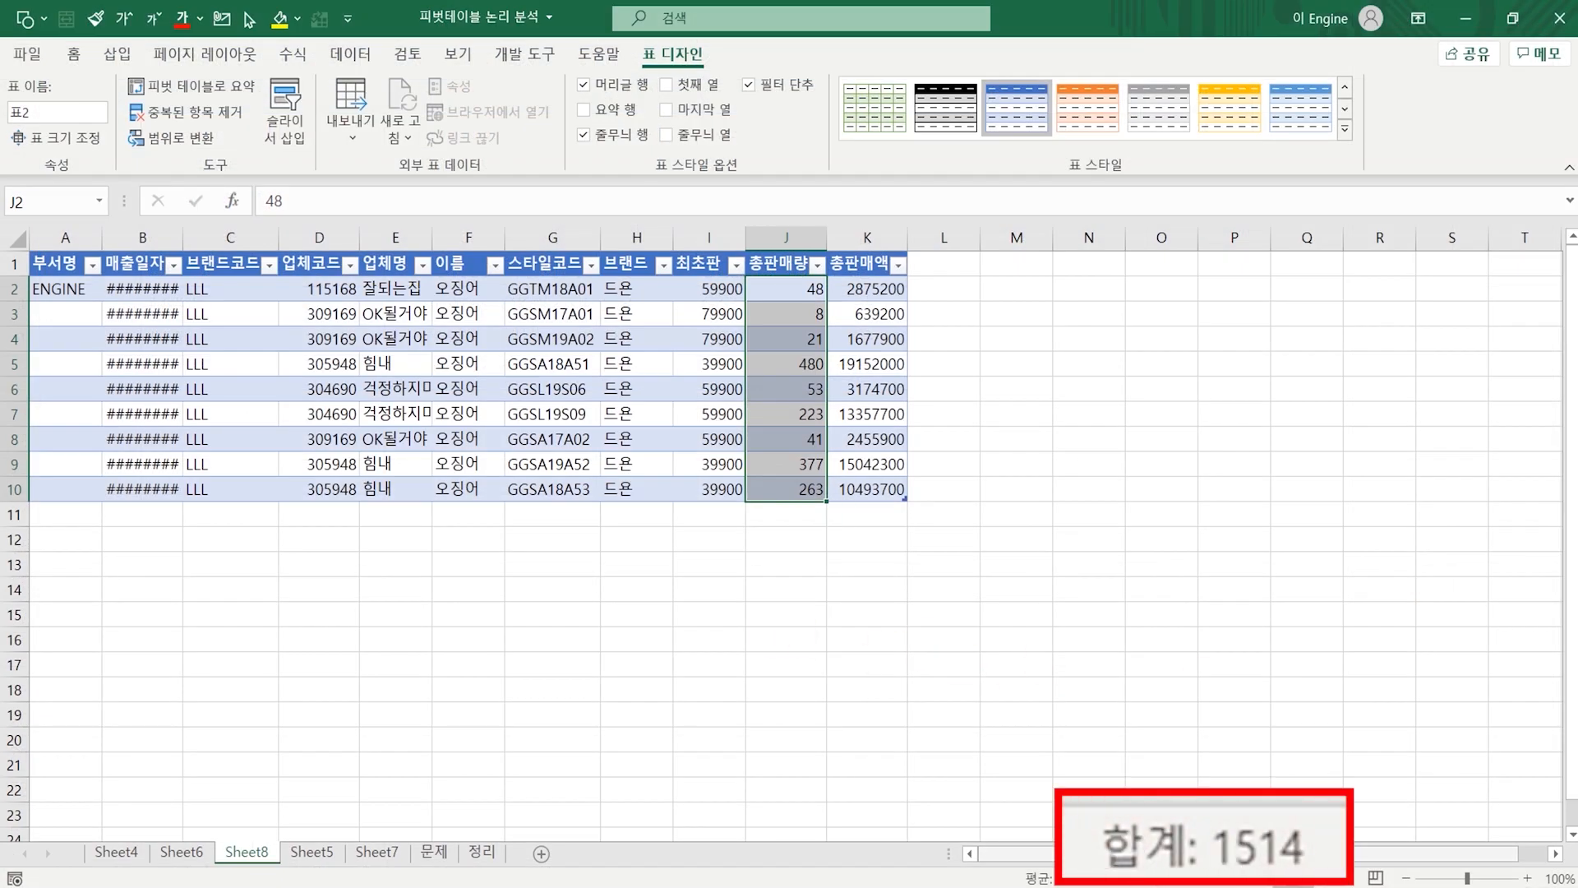
# Return to Sheet5, expand 1월입니다, and select all daily 드욘입니다 values down to B26 to compare their sum with the monthly total.
pyautogui.click(325, 859)
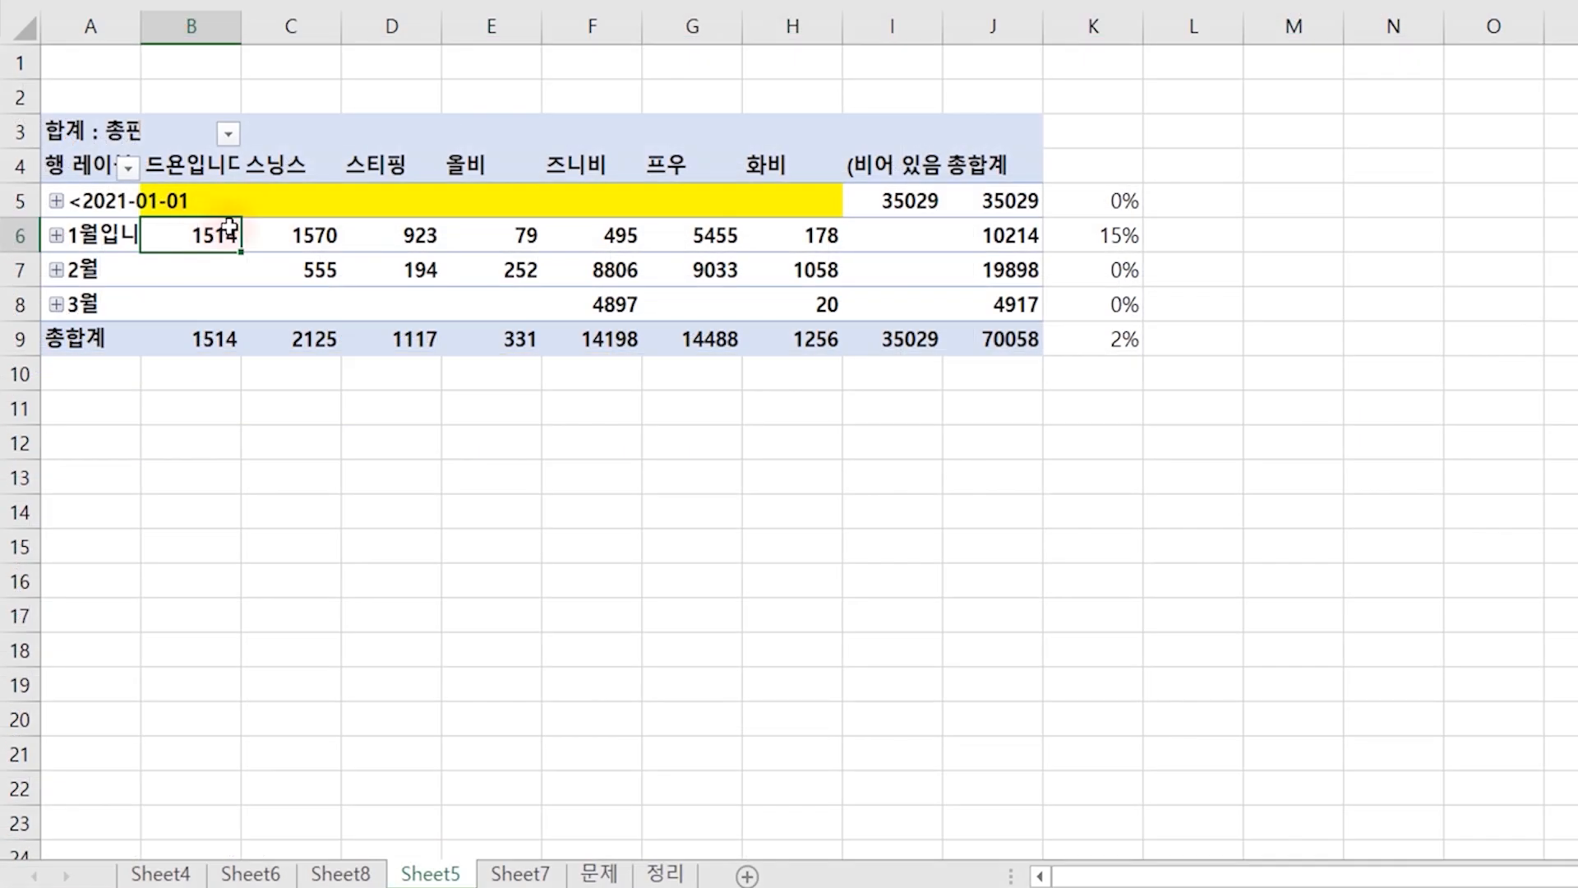
pyautogui.click(56, 236)
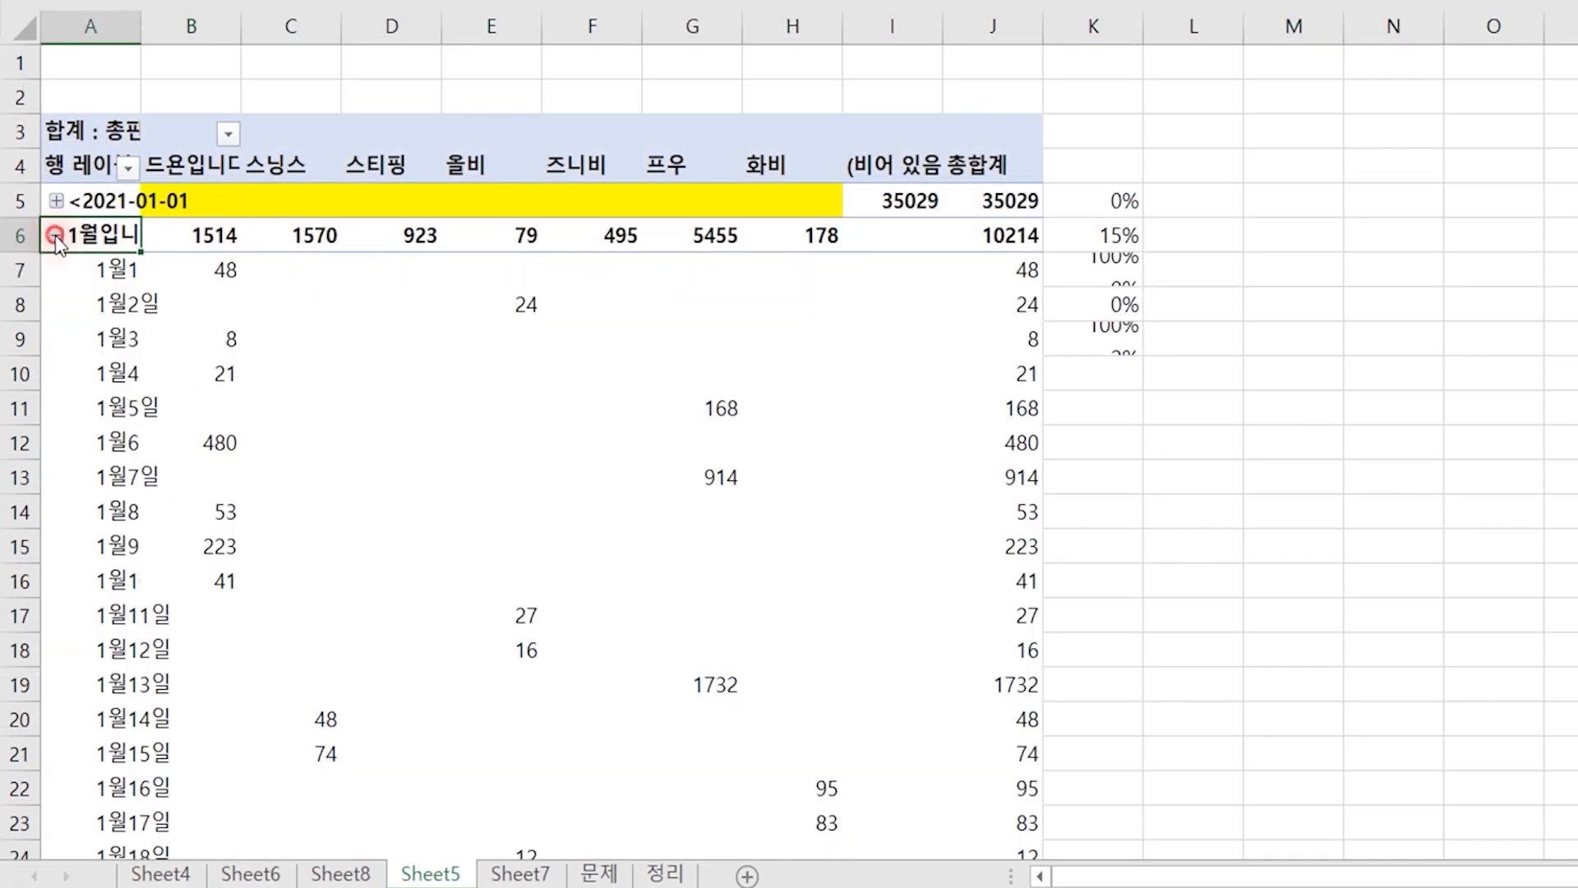
pyautogui.click(224, 270)
pyautogui.keyDown('ctrl'); pyautogui.click(218, 342); pyautogui.keyUp('ctrl')
pyautogui.keyDown('ctrl'); pyautogui.click(218, 374); pyautogui.keyUp('ctrl')
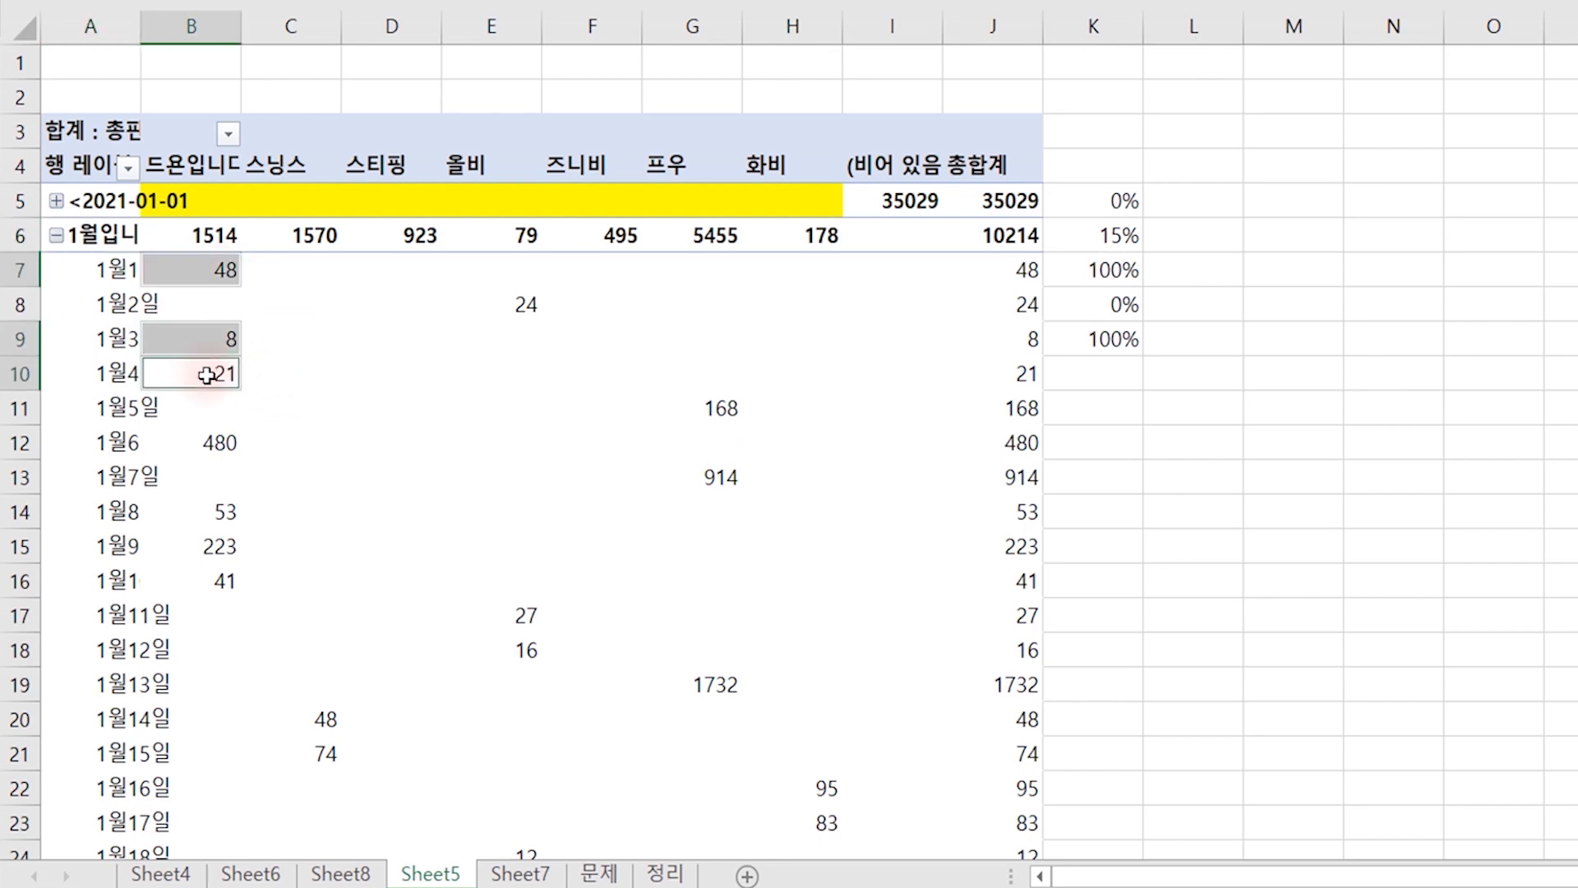
pyautogui.keyDown('ctrl'); pyautogui.click(218, 443); pyautogui.keyUp('ctrl')
pyautogui.keyDown('ctrl'); pyautogui.click(218, 512); pyautogui.keyUp('ctrl')
pyautogui.keyDown('ctrl'); pyautogui.click(219, 546); pyautogui.keyUp('ctrl')
pyautogui.keyDown('ctrl'); pyautogui.click(218, 581); pyautogui.keyUp('ctrl')
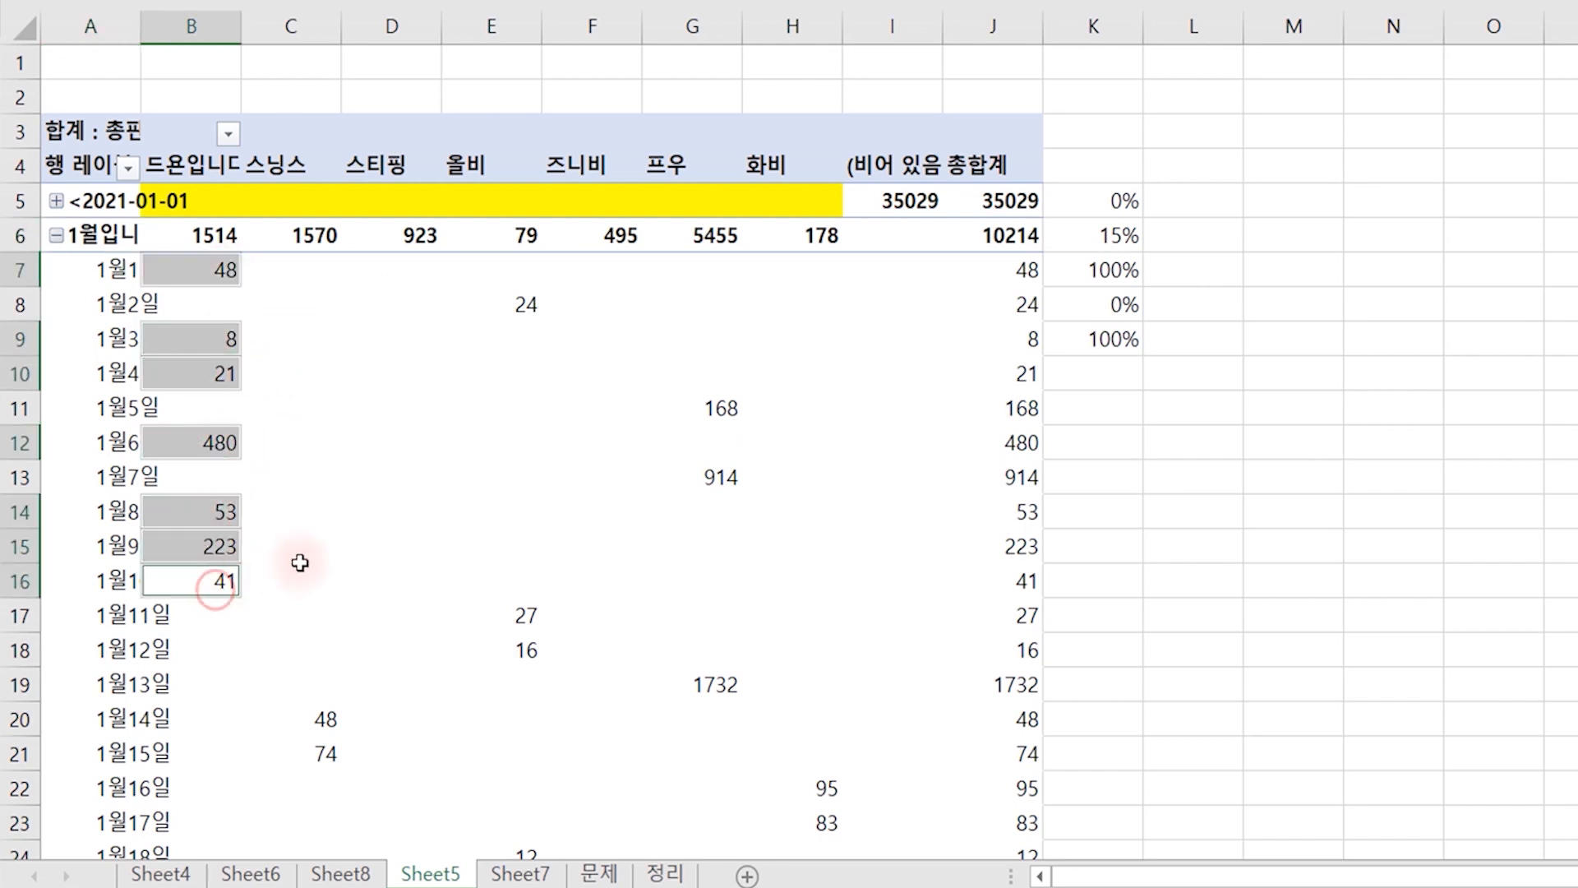
pyautogui.scroll(-5, 317, 510)
pyautogui.keyDown('ctrl'); pyautogui.click(216, 374); pyautogui.keyUp('ctrl')
pyautogui.keyDown('ctrl'); pyautogui.click(215, 411); pyautogui.keyUp('ctrl')
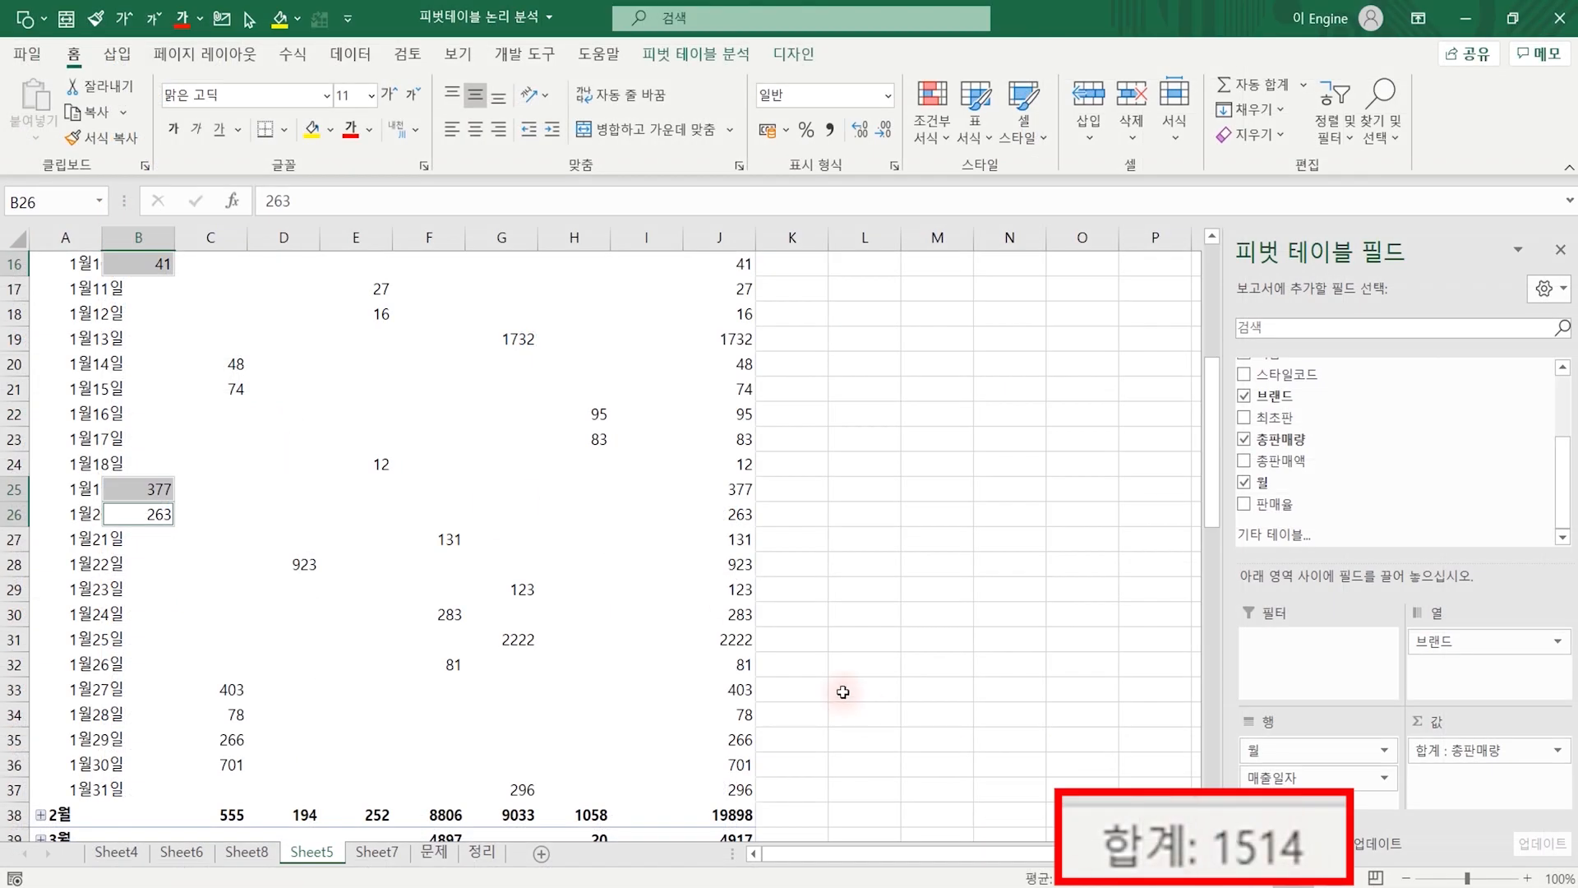
pyautogui.scroll(5, 1110, 633)
pyautogui.click(1010, 565)
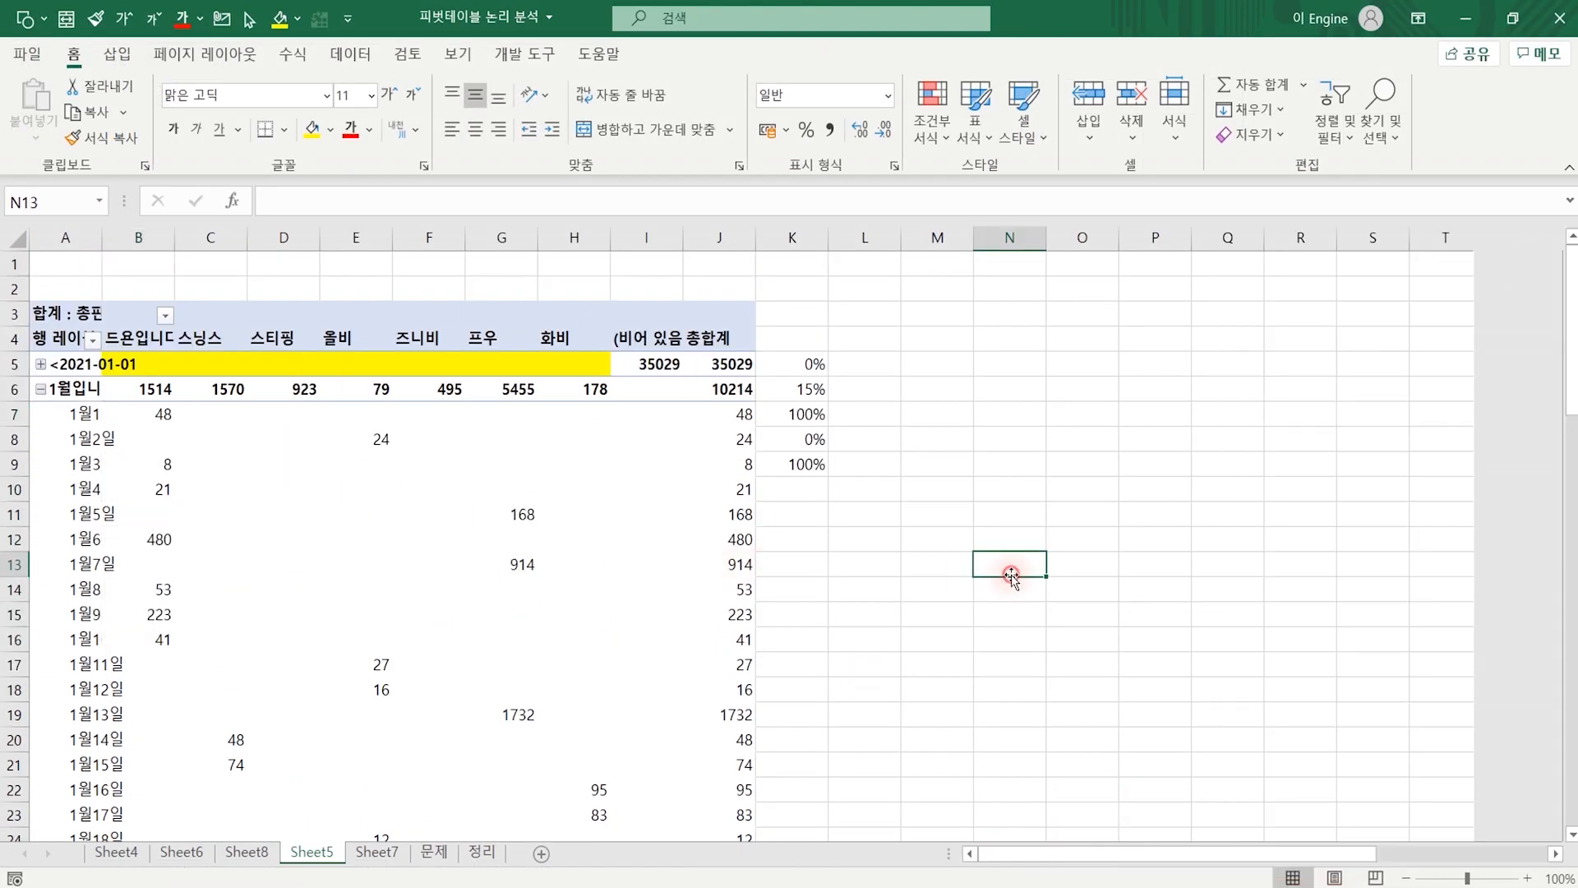